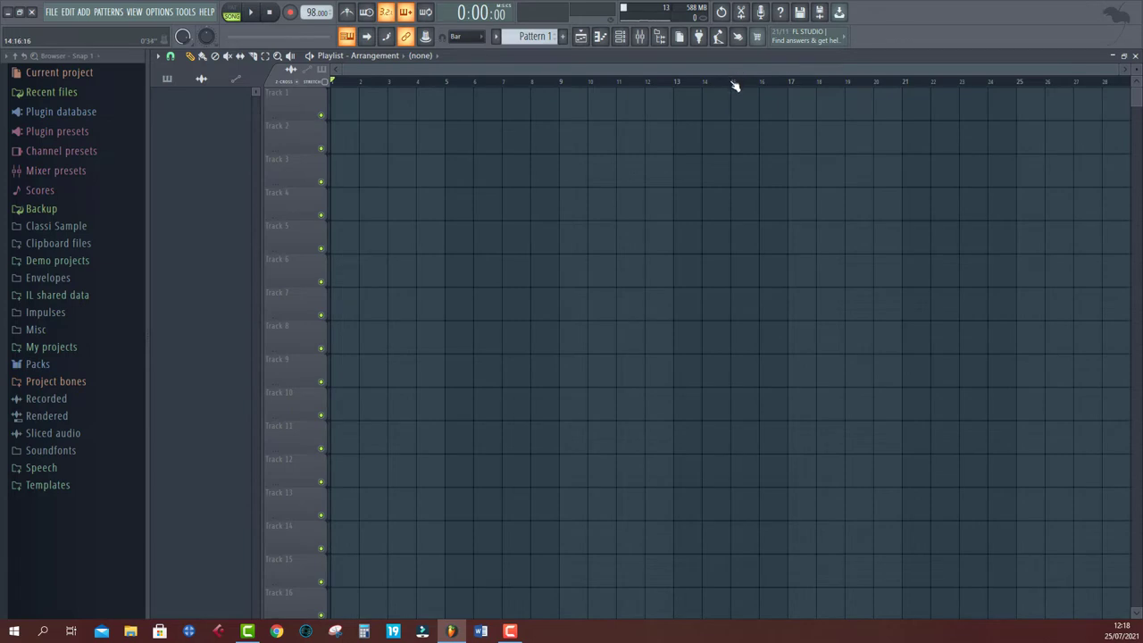
Step: View the Pigments instrument with its Reverse Box preset from the channel rack, and return to the empty playlist
scroll(735, 86, up, 2)
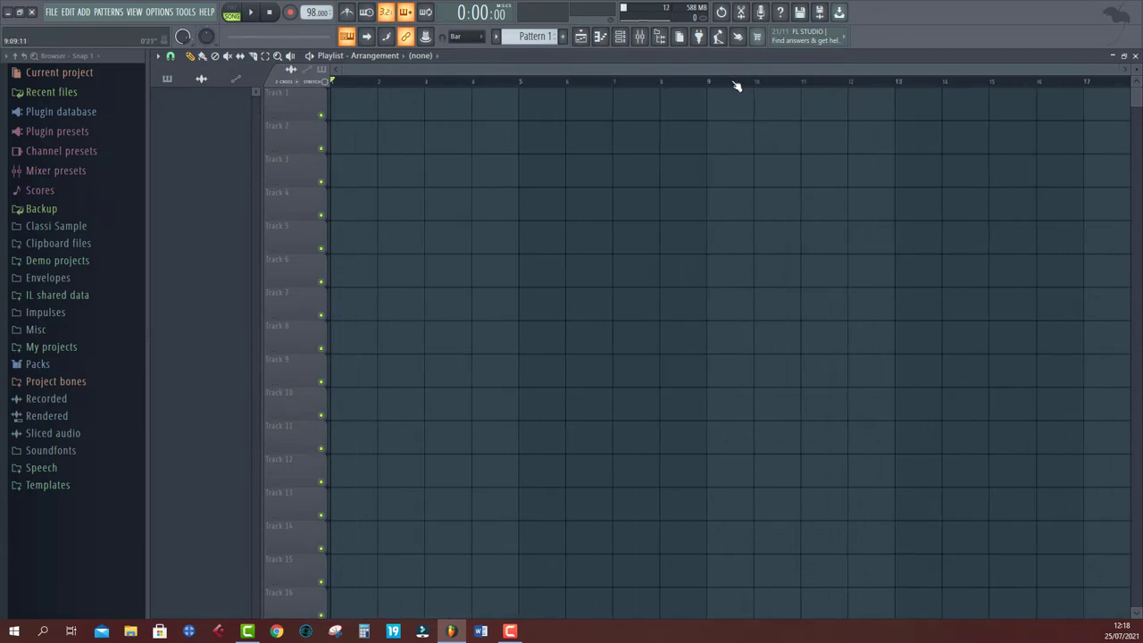
click(620, 37)
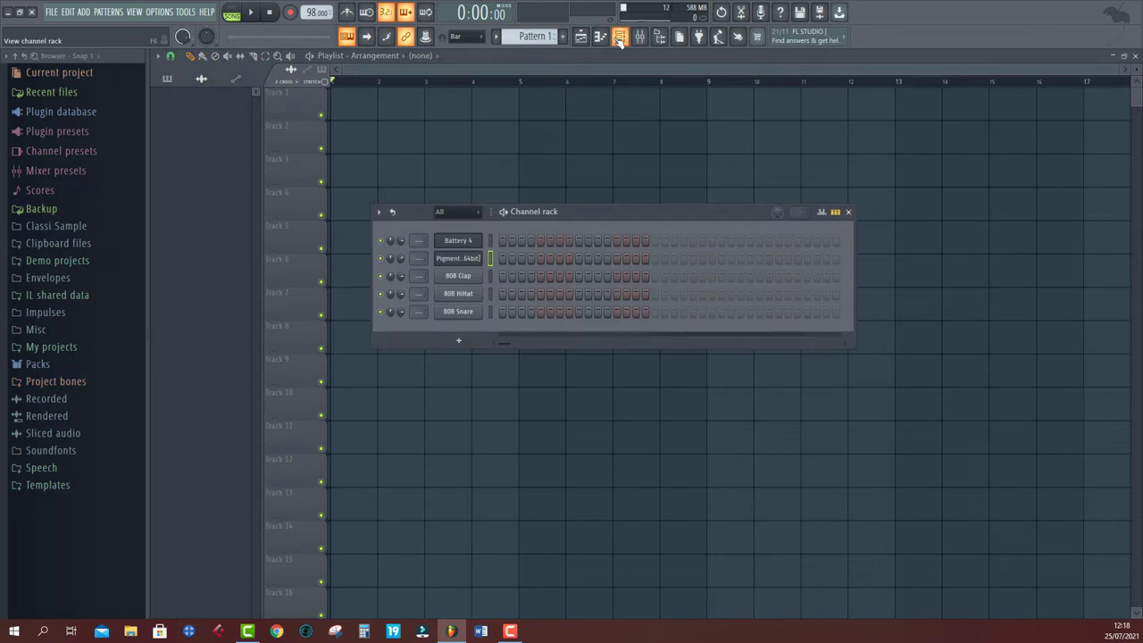
click(462, 263)
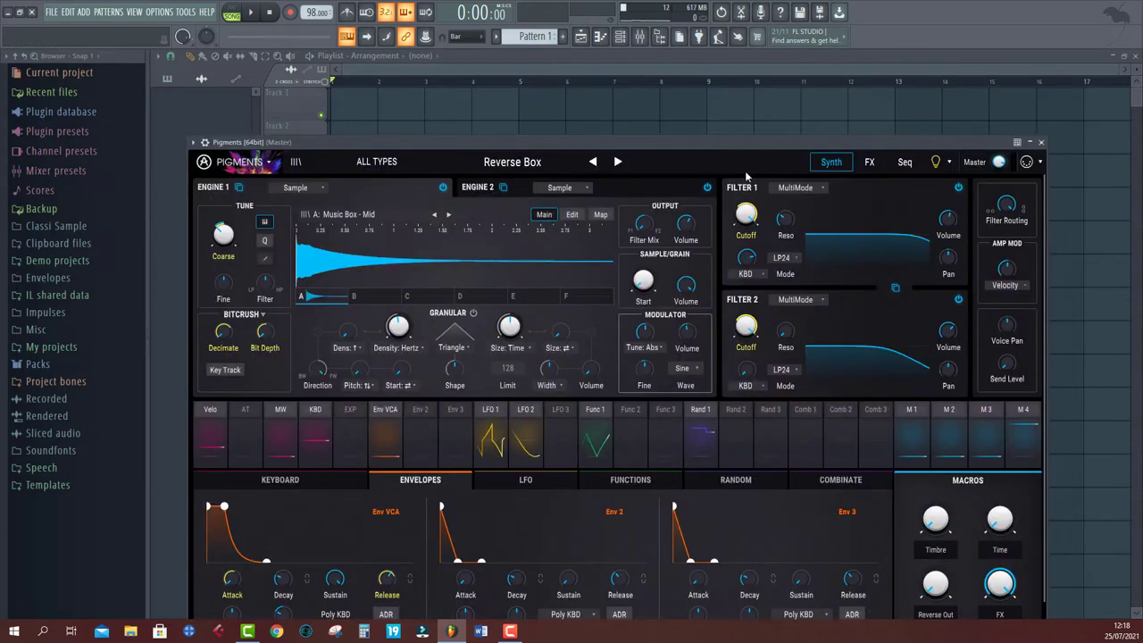
drag(759, 145, 797, 125)
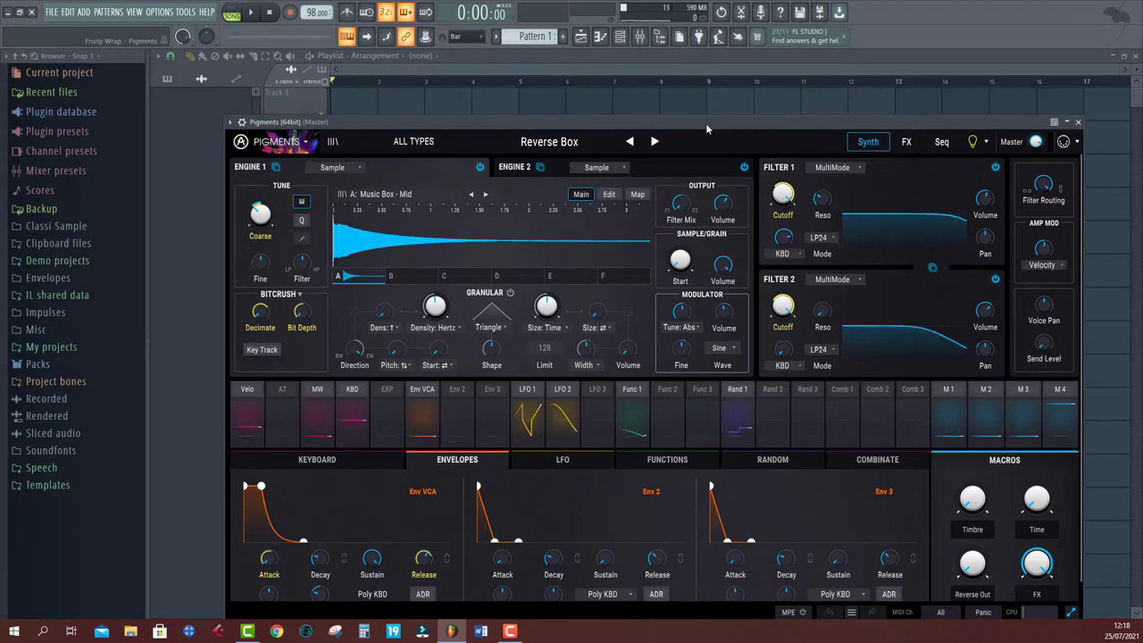
click(689, 60)
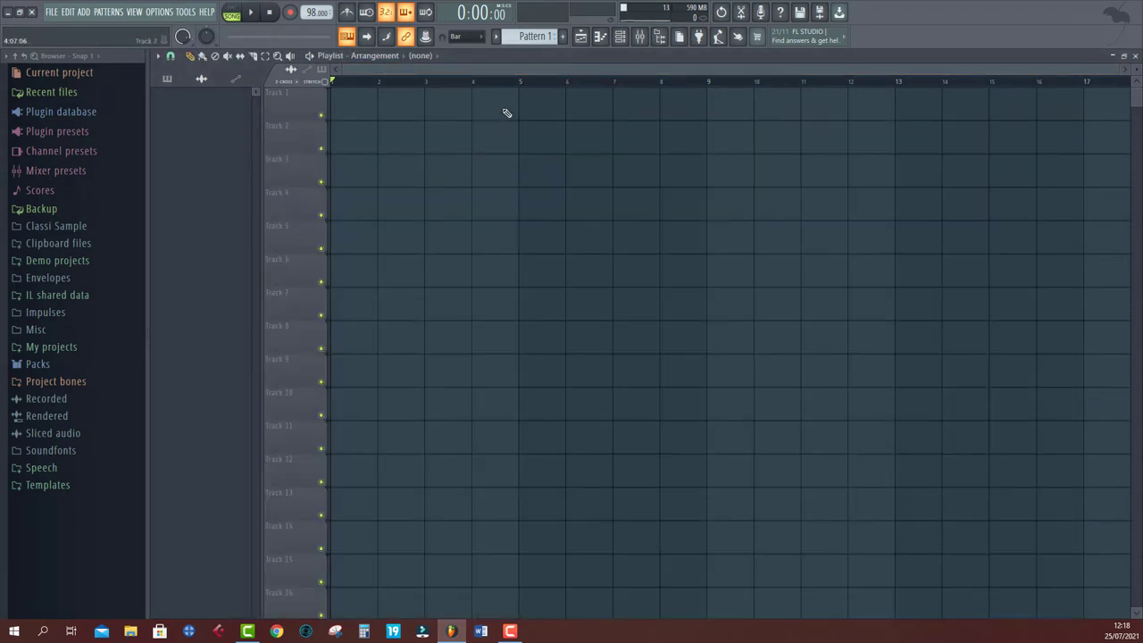
Step: Place Pattern 1 at bar 1 of Track 1 and record a four-bar Pigments chord progression into it with the metronome on
click(540, 36)
drag(410, 114, 289, 99)
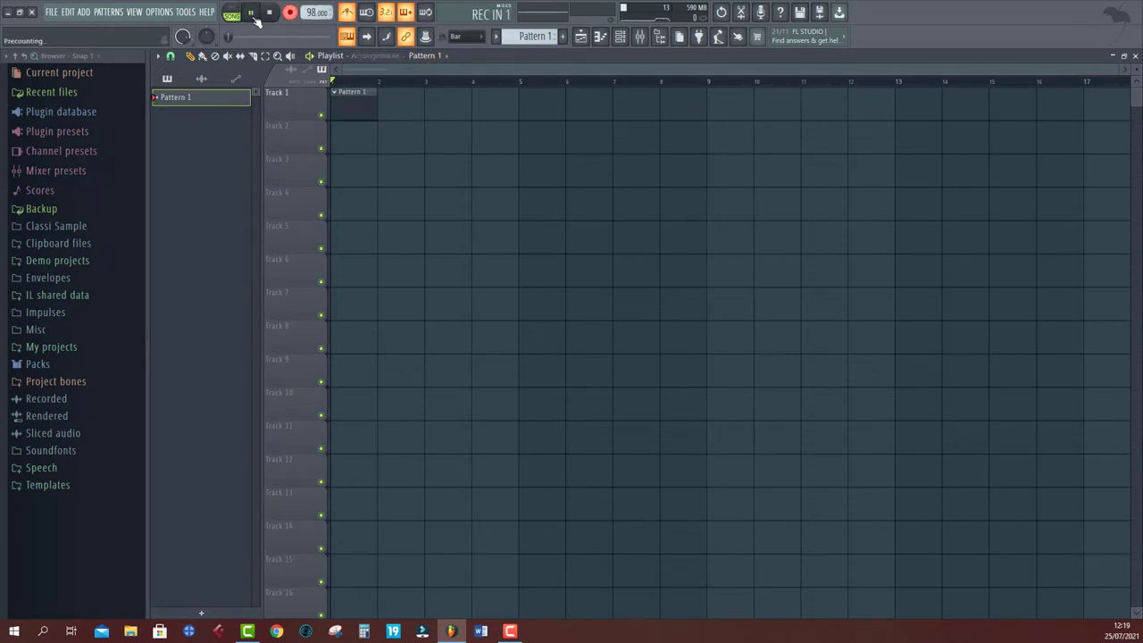
click(252, 12)
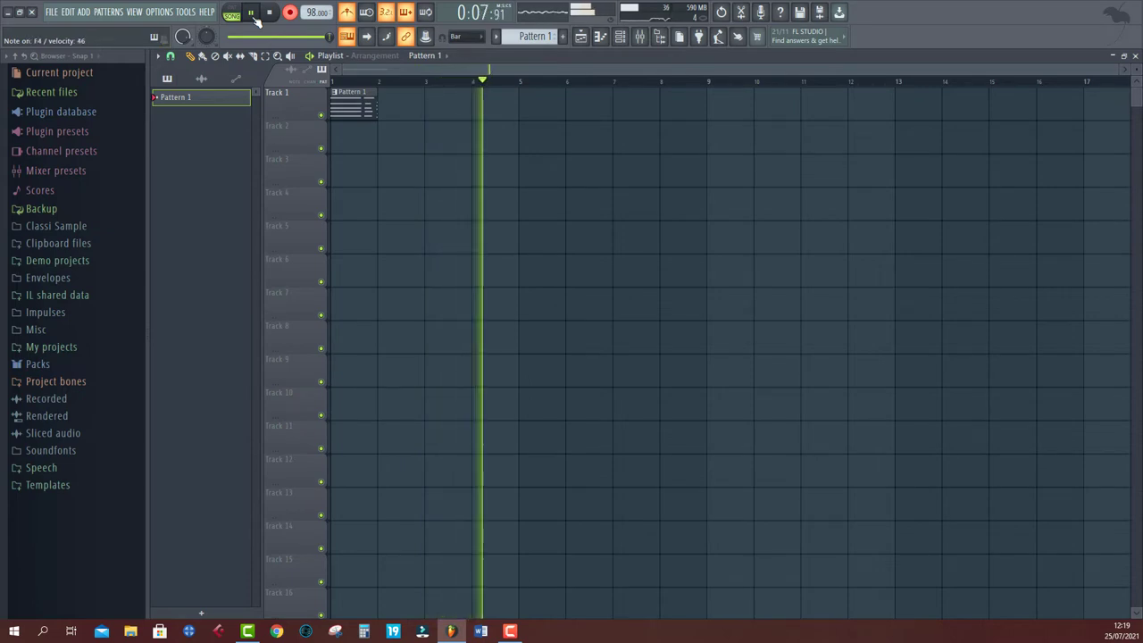
click(255, 20)
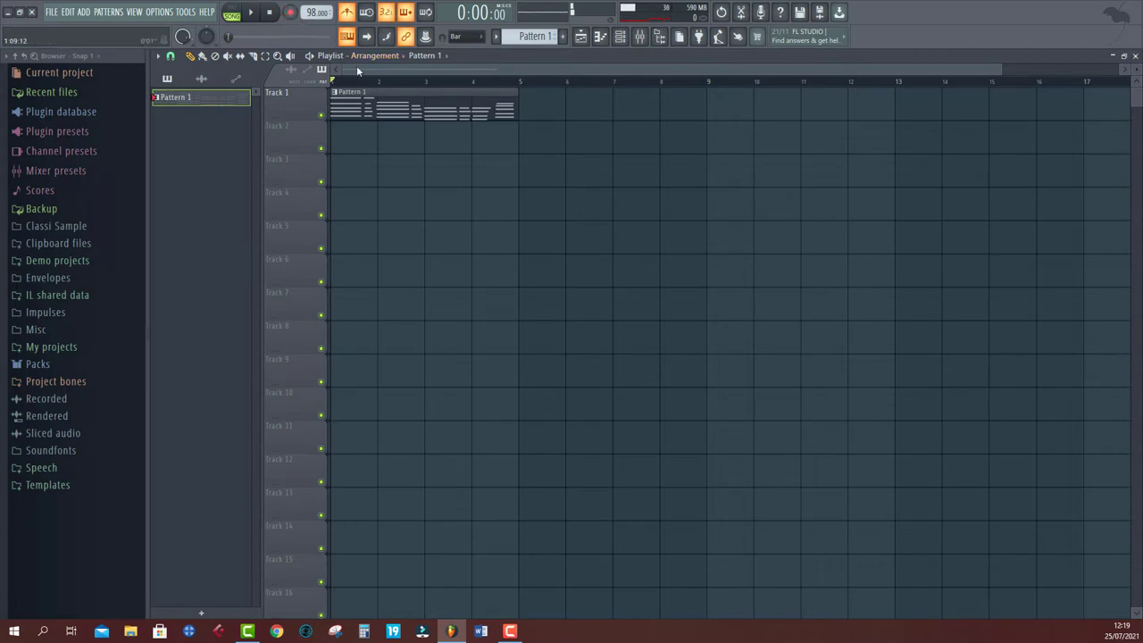
Step: Open the recorded Pigments chords in the piano roll, quantize the notes to the grid and play them back
key(space)
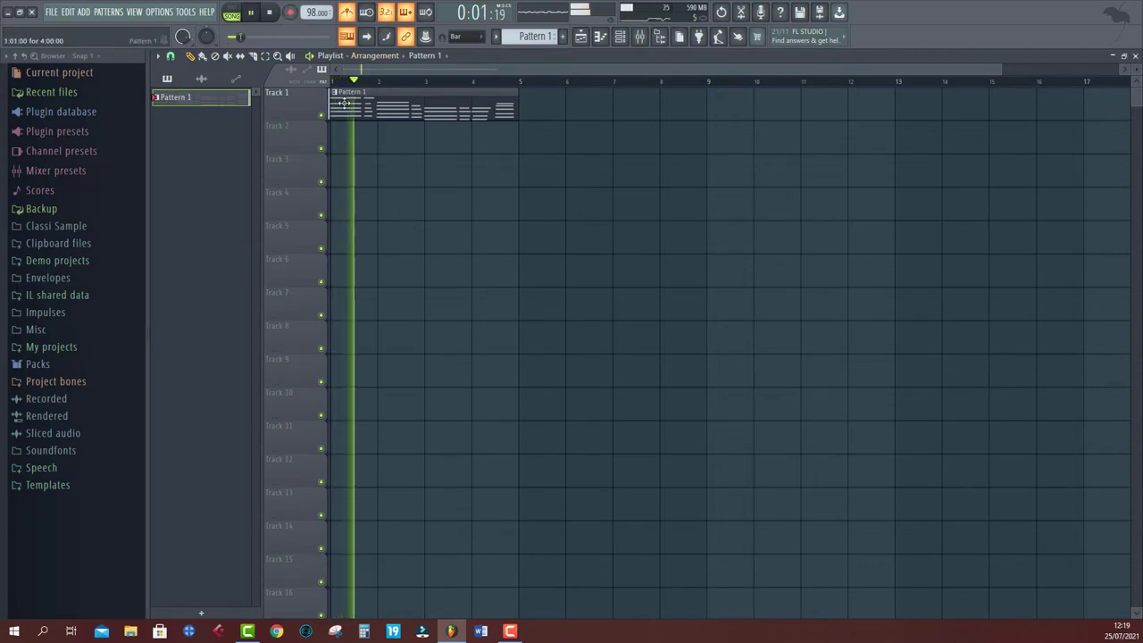
double_click(356, 104)
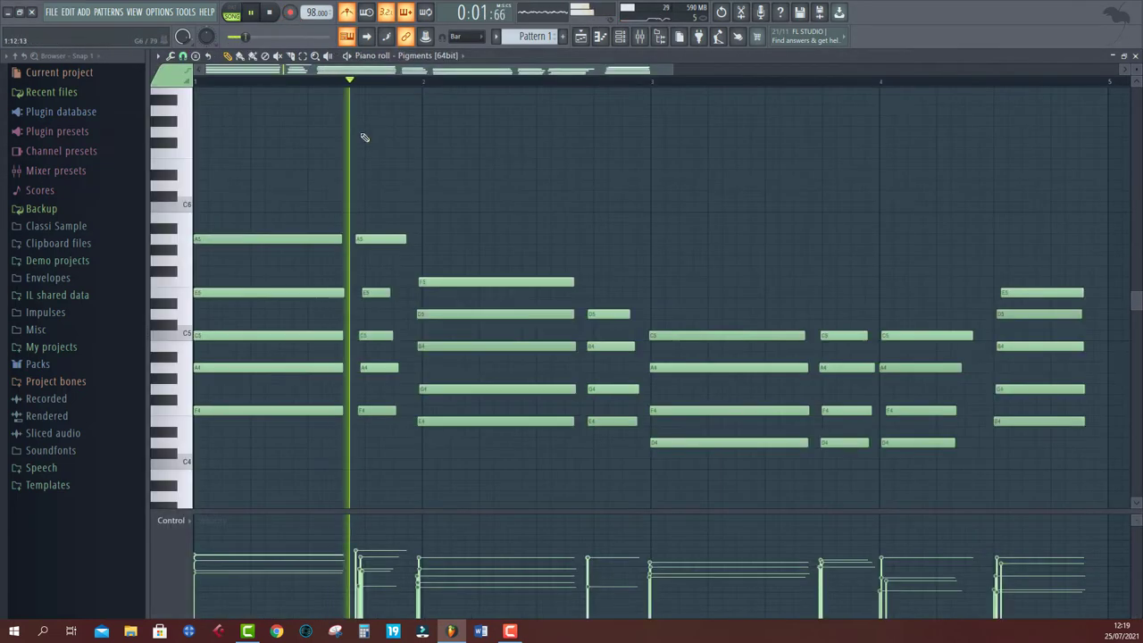
click(377, 248)
key(space)
drag(375, 239, 388, 239)
key(space)
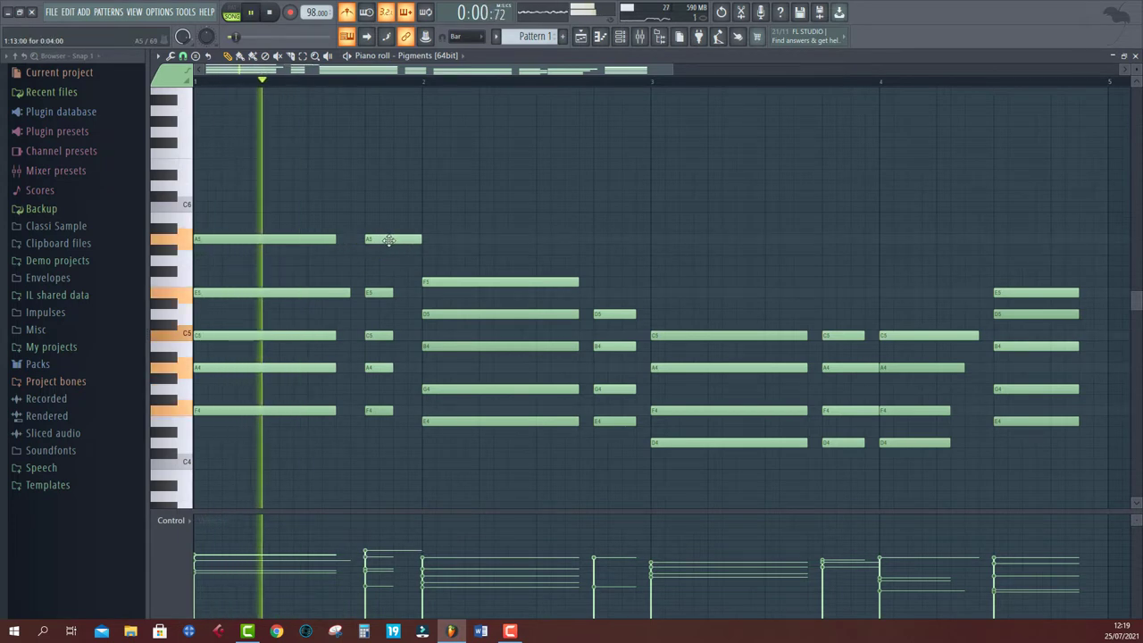
Step: Replace the F5 above the bar 2 chord with a G5 of matching length, and add a G5 over the short chord that follows
right_click(507, 283)
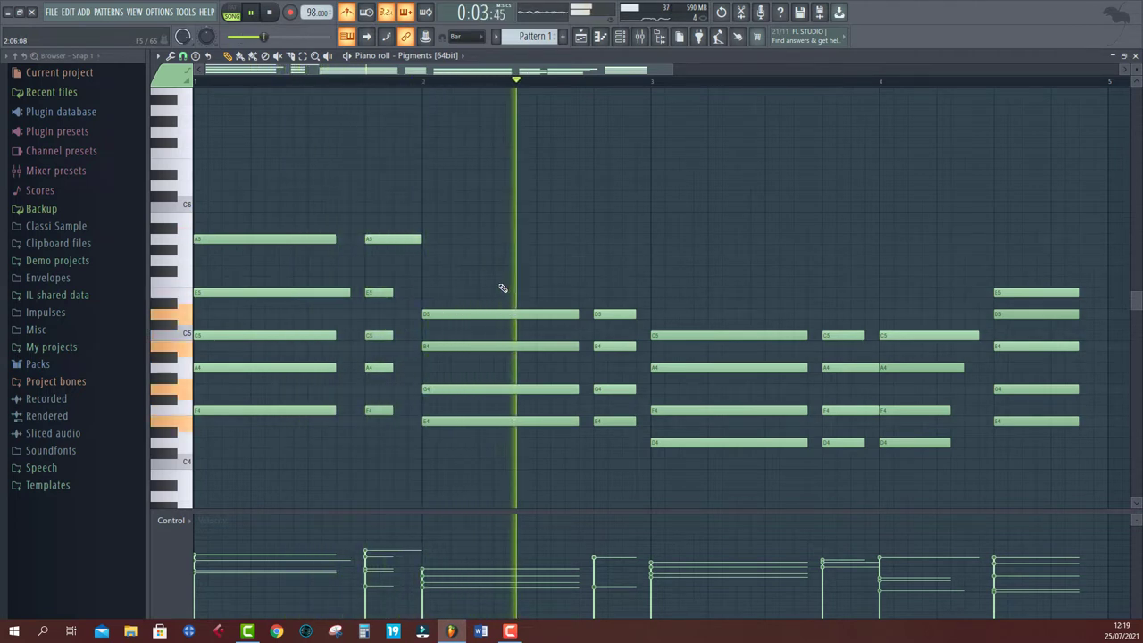
key(space)
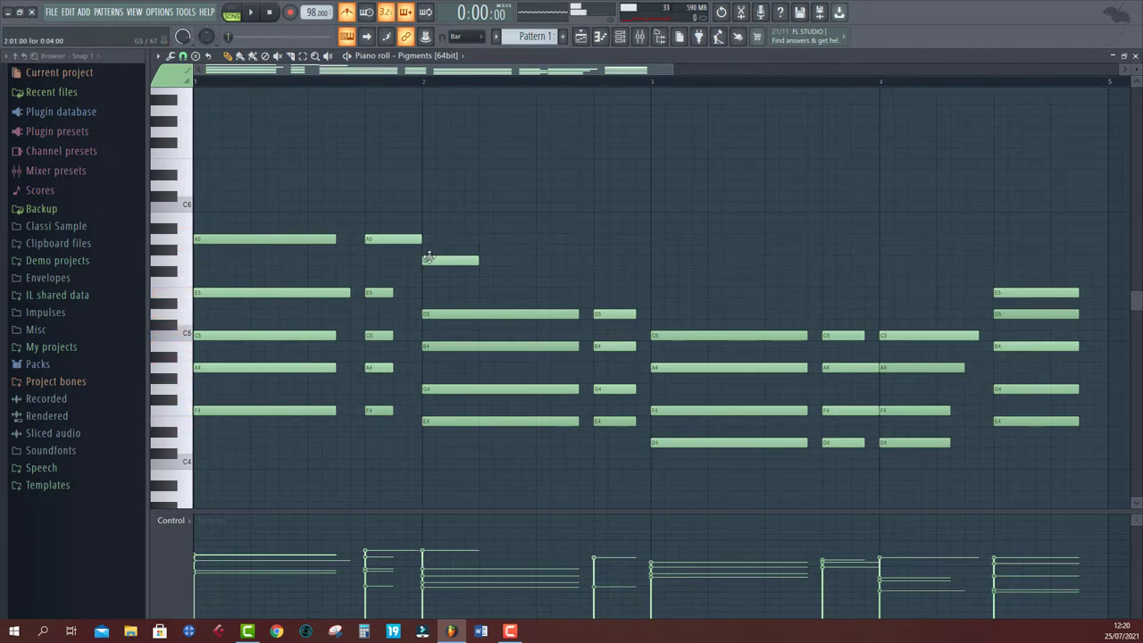
drag(439, 260, 427, 260)
key(space)
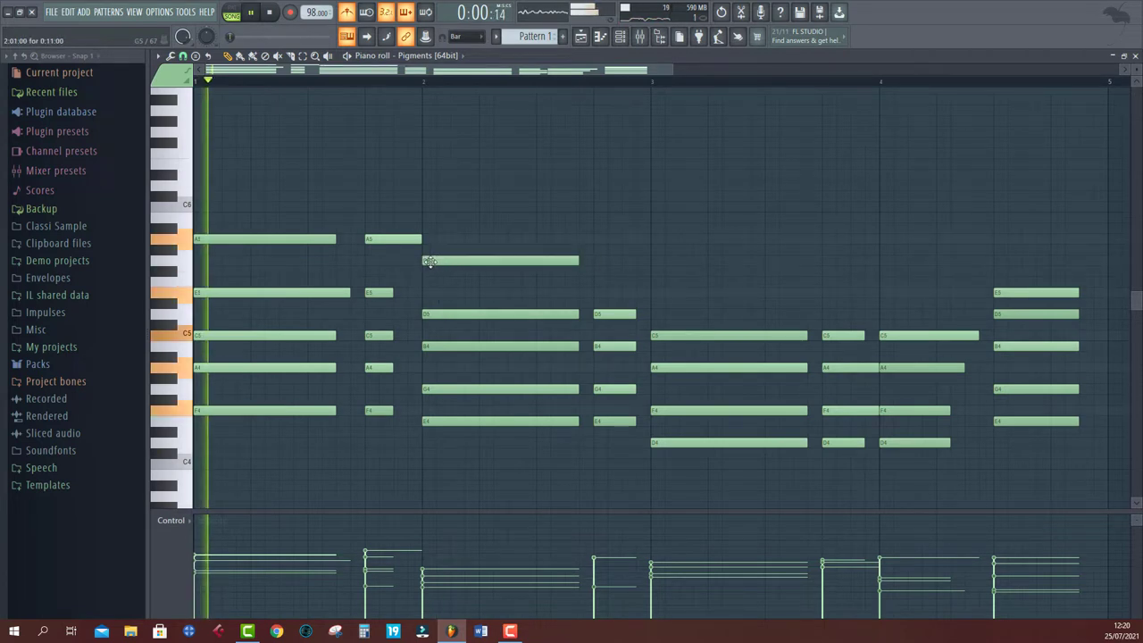
click(602, 260)
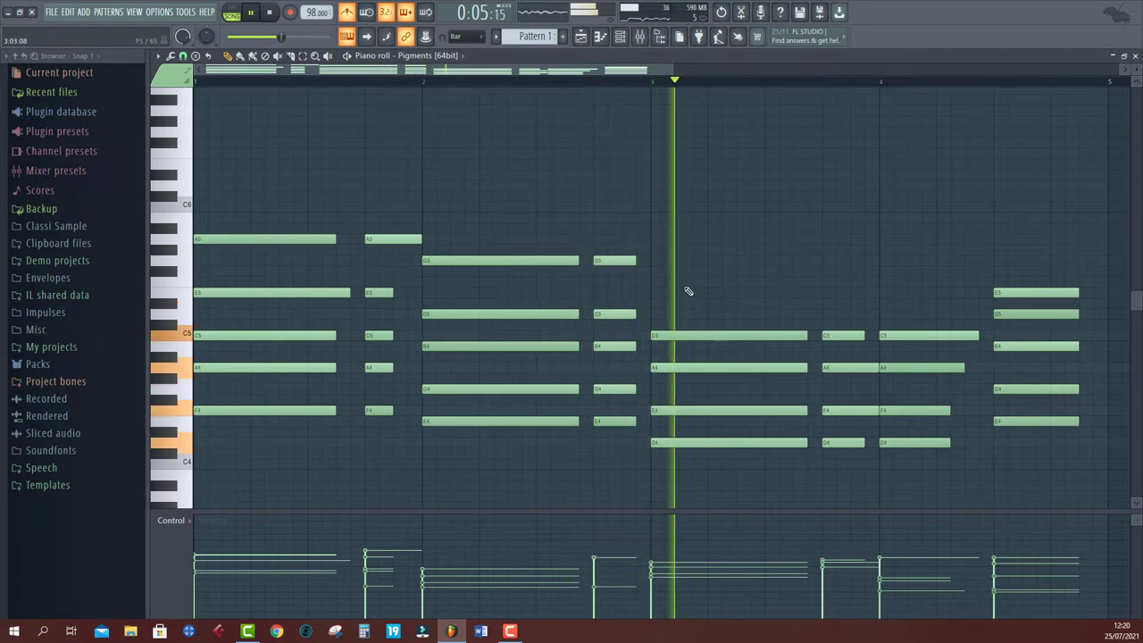
key(space)
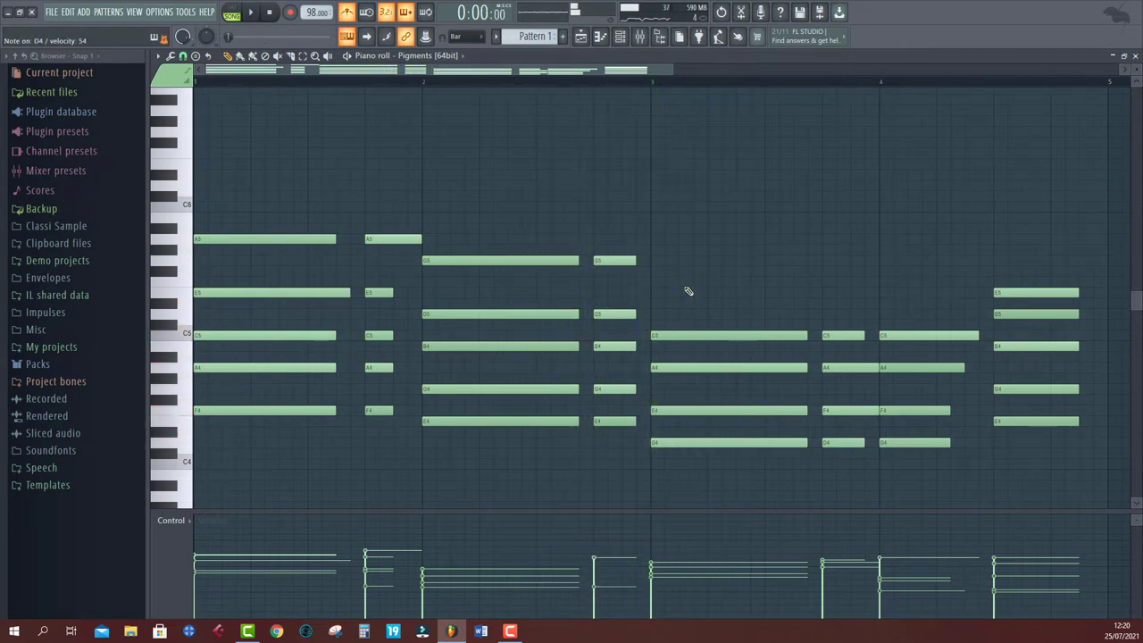
Step: Add a D5 to both the long bar 3 chord and the short chord after it, and return to the playlist
click(655, 316)
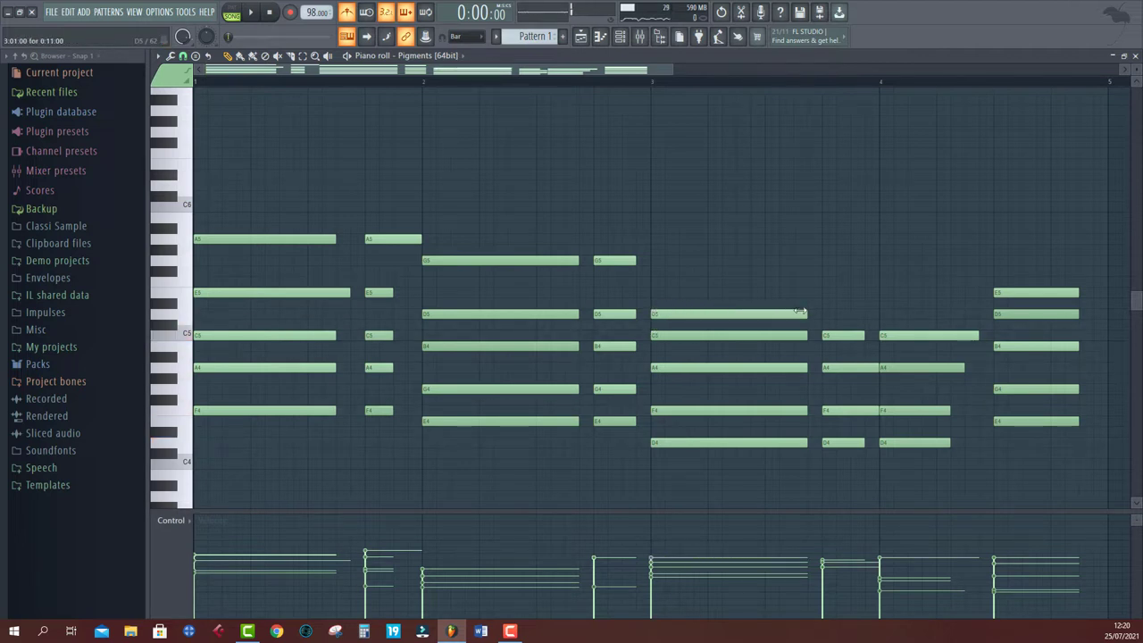
key(space)
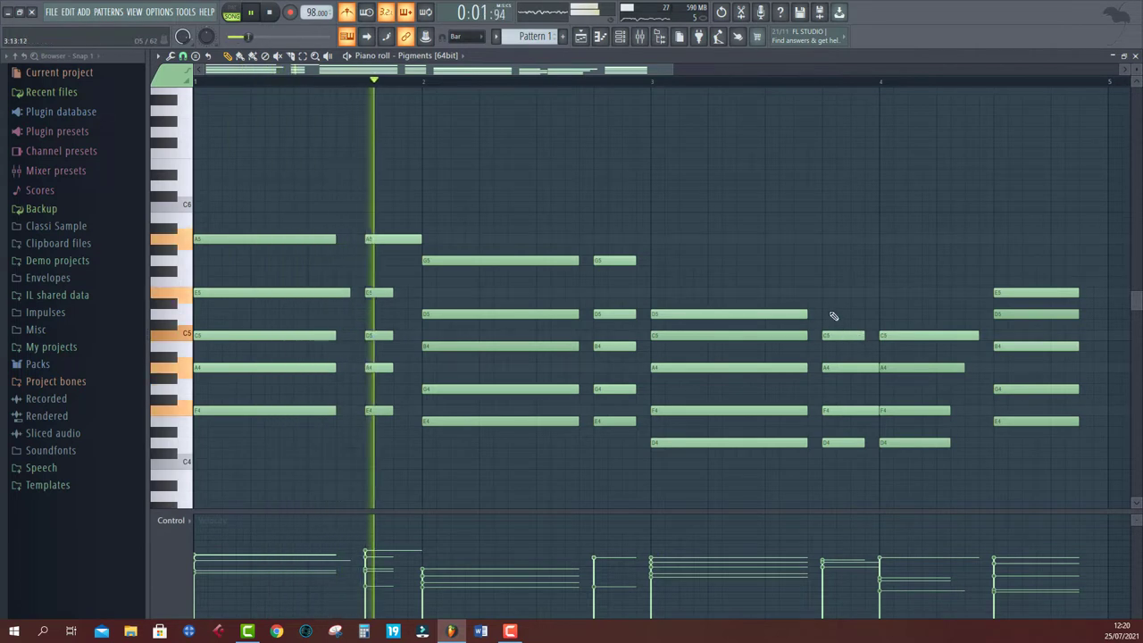
click(829, 314)
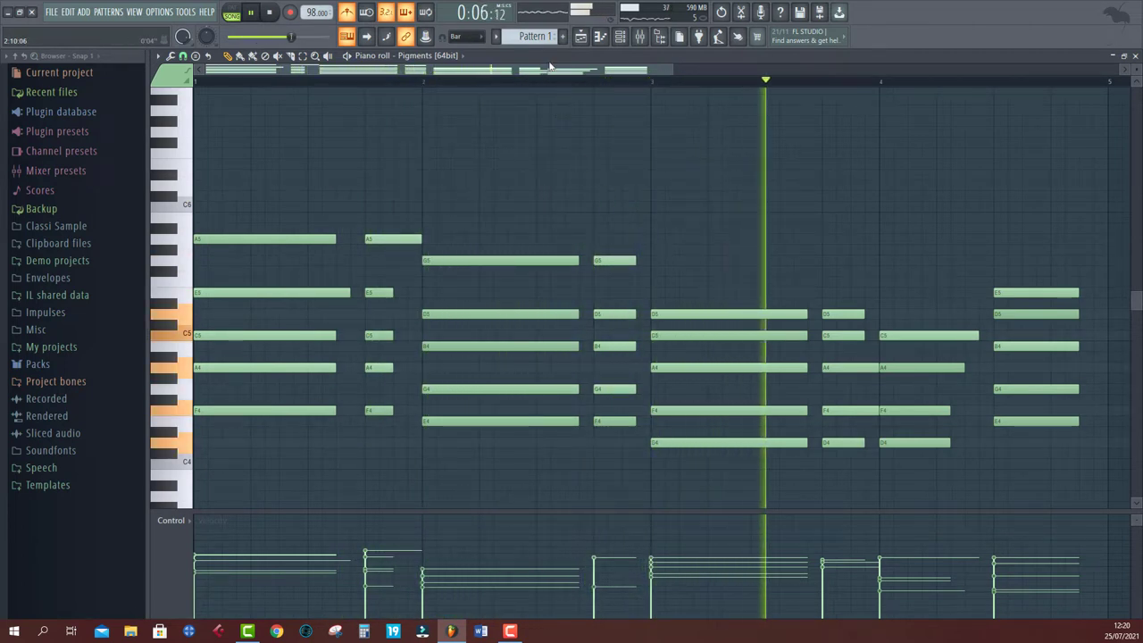
key(F5)
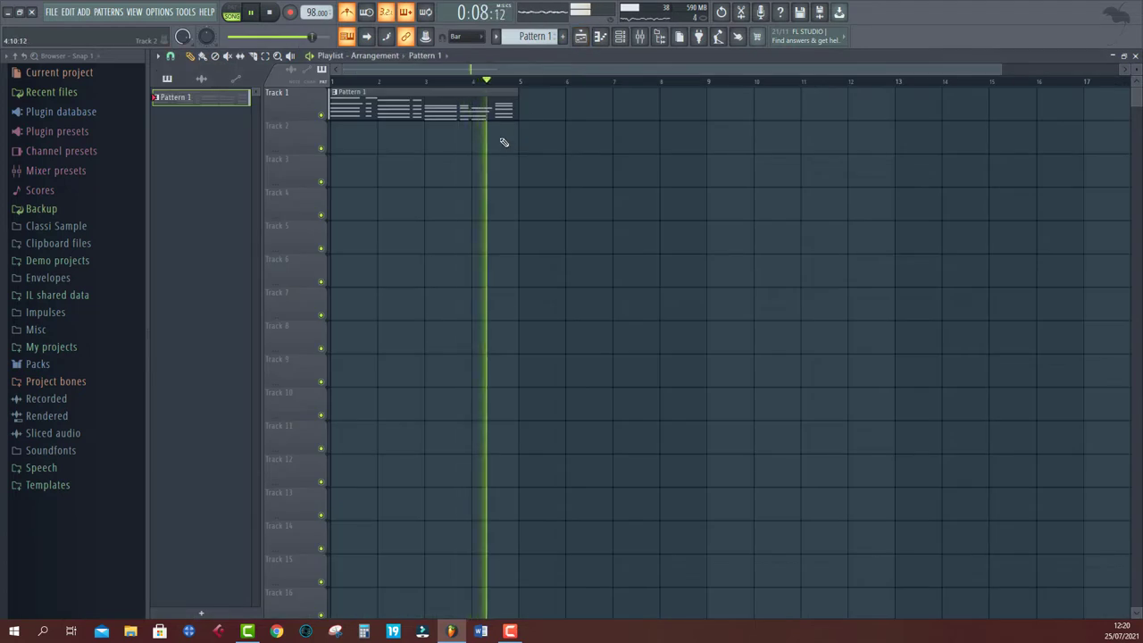
key(space)
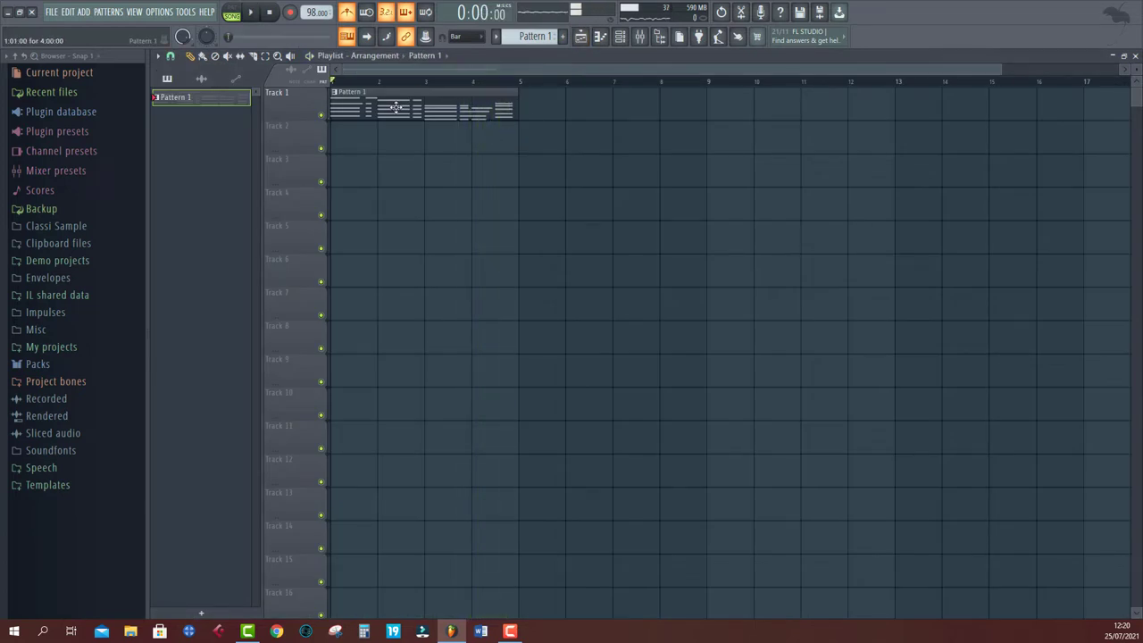
Step: Insert a Lounge Lizard EP-4 instrument channel above Pigments in the channel rack
click(620, 39)
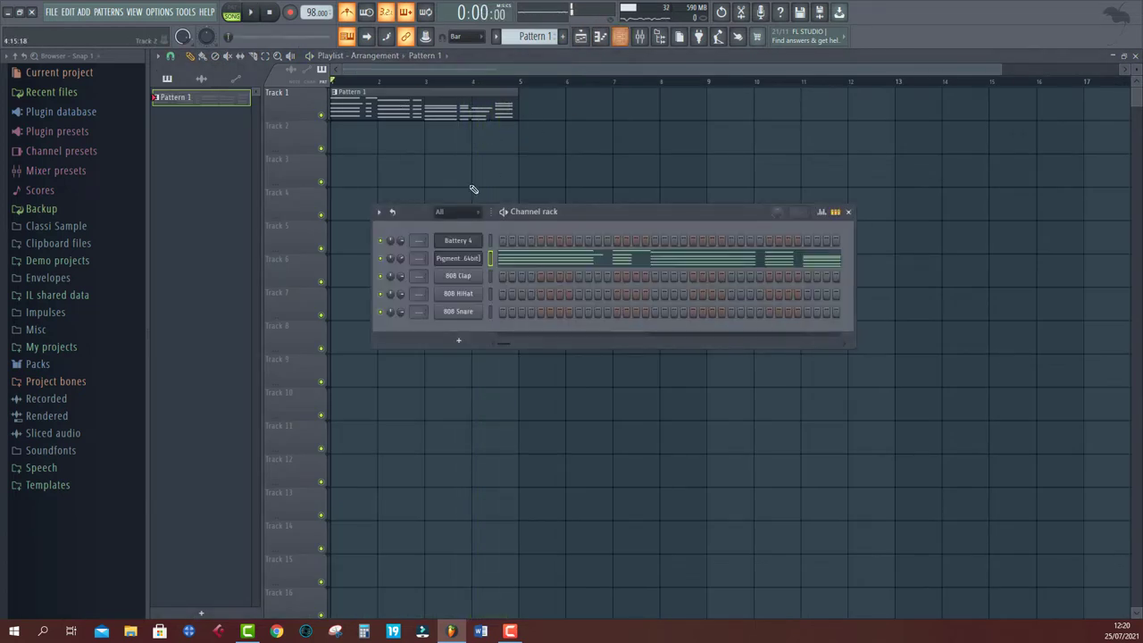
right_click(470, 260)
mouse_move(502, 339)
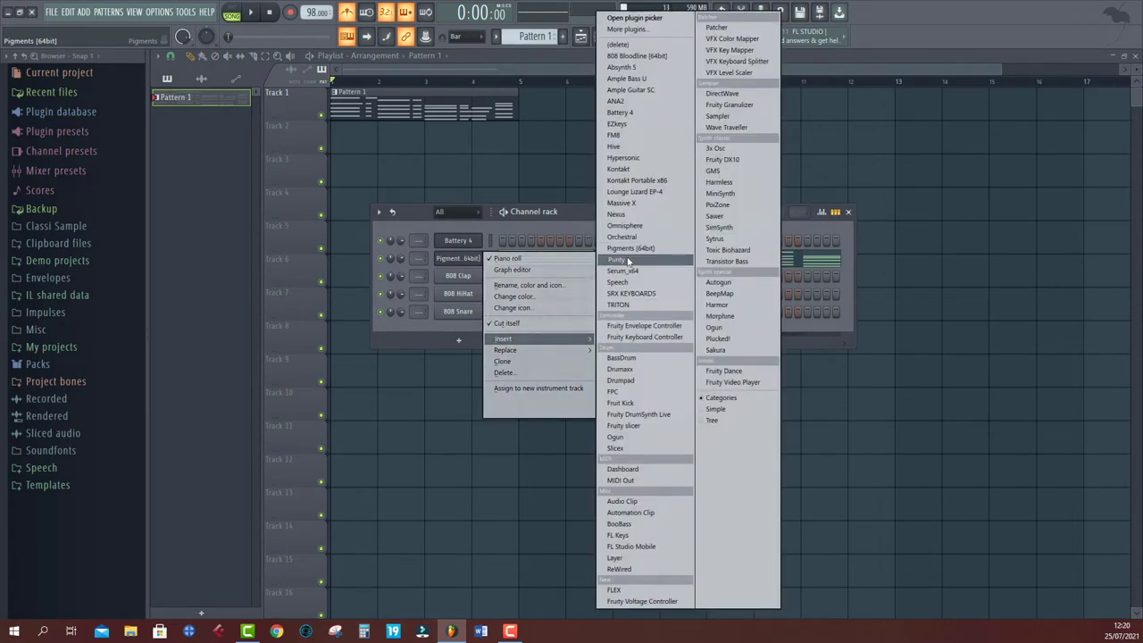
click(623, 192)
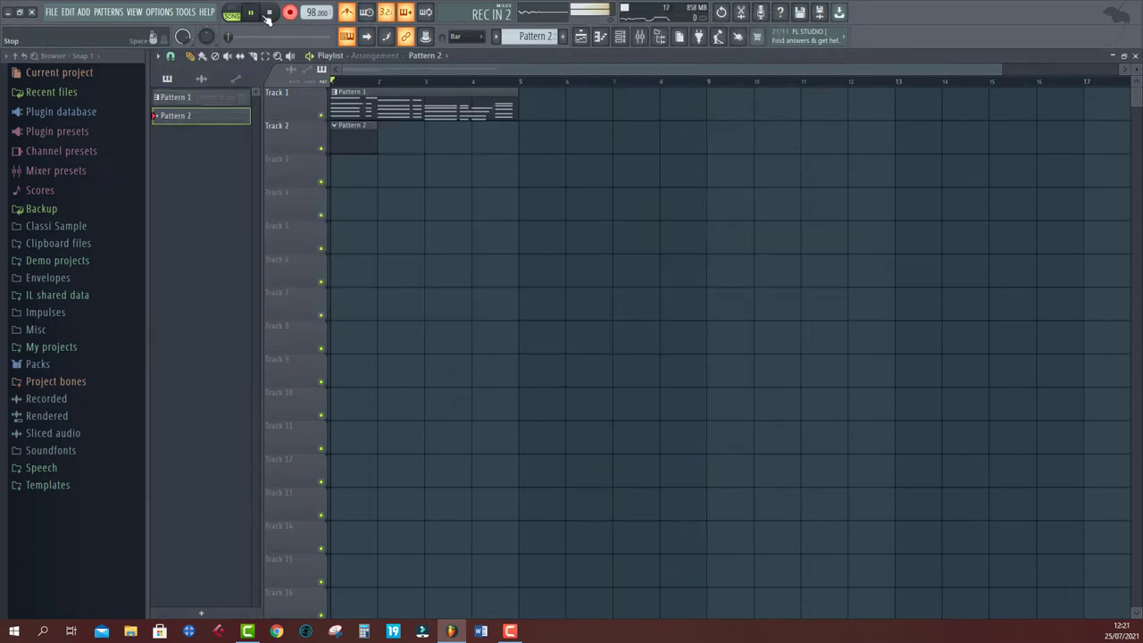
Step: Record a four-bar rolled-chord part with Lounge Lizard EP-4 into Pattern 2 at bar 1 of Track 2
key(space)
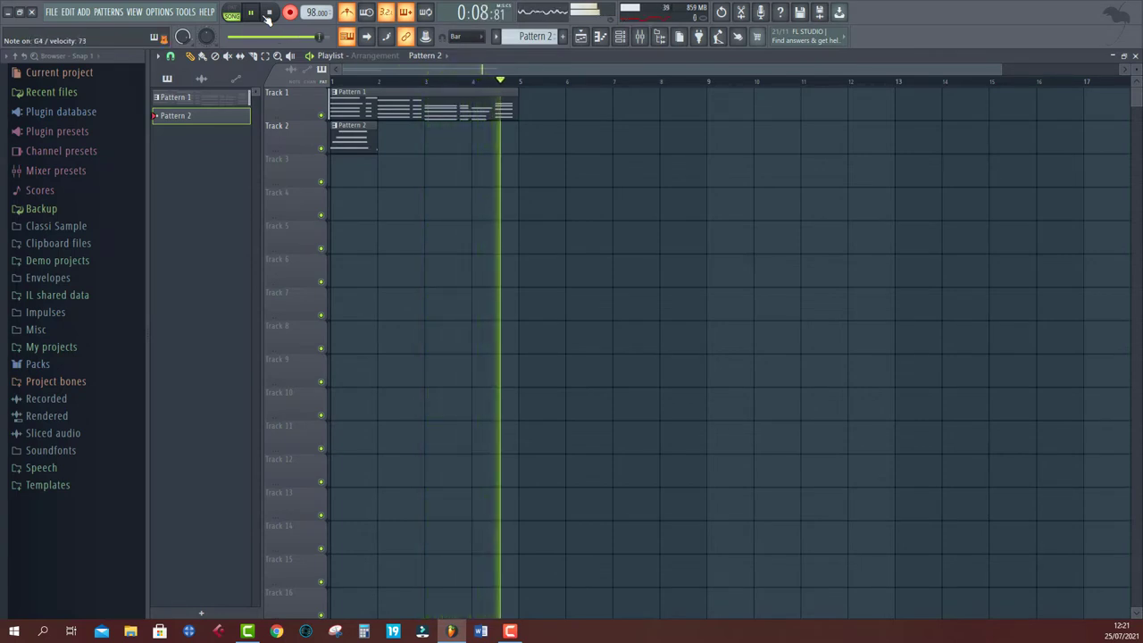
click(268, 14)
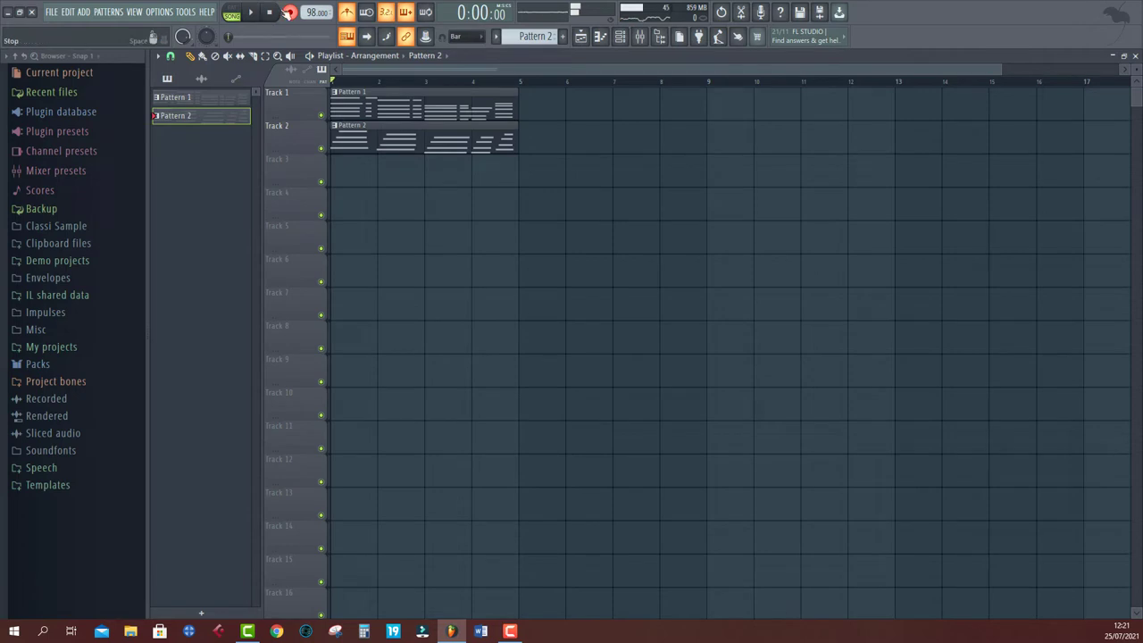
Step: Quantize the recorded Lounge Lizard notes in the piano roll and play both patterns together in the playlist
key(space)
double_click(358, 141)
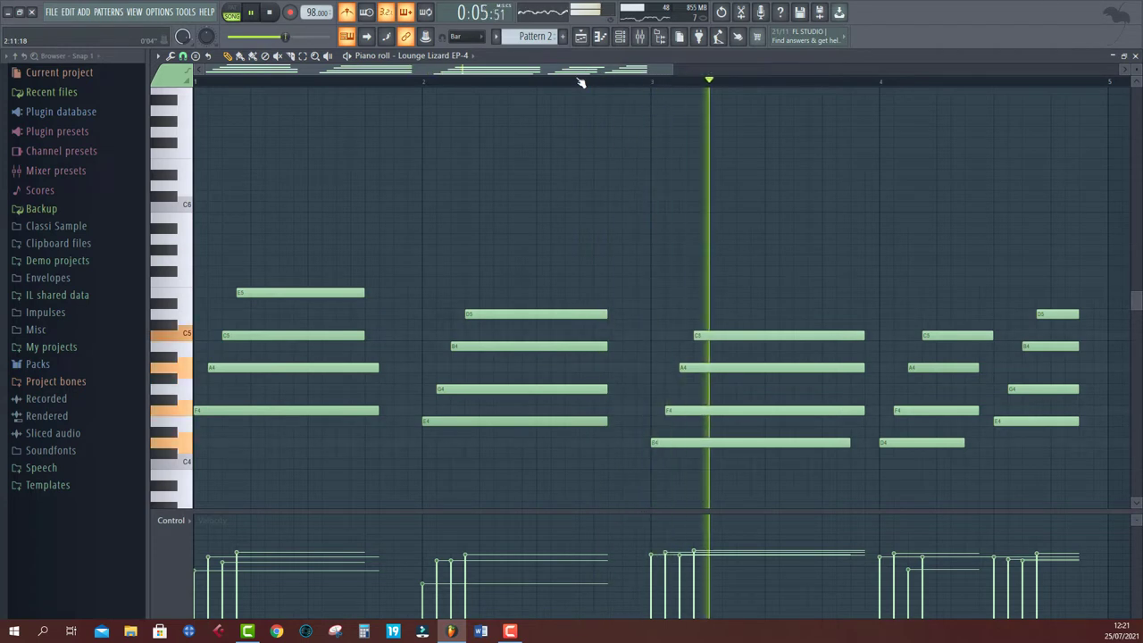
scroll(580, 81, down, 5)
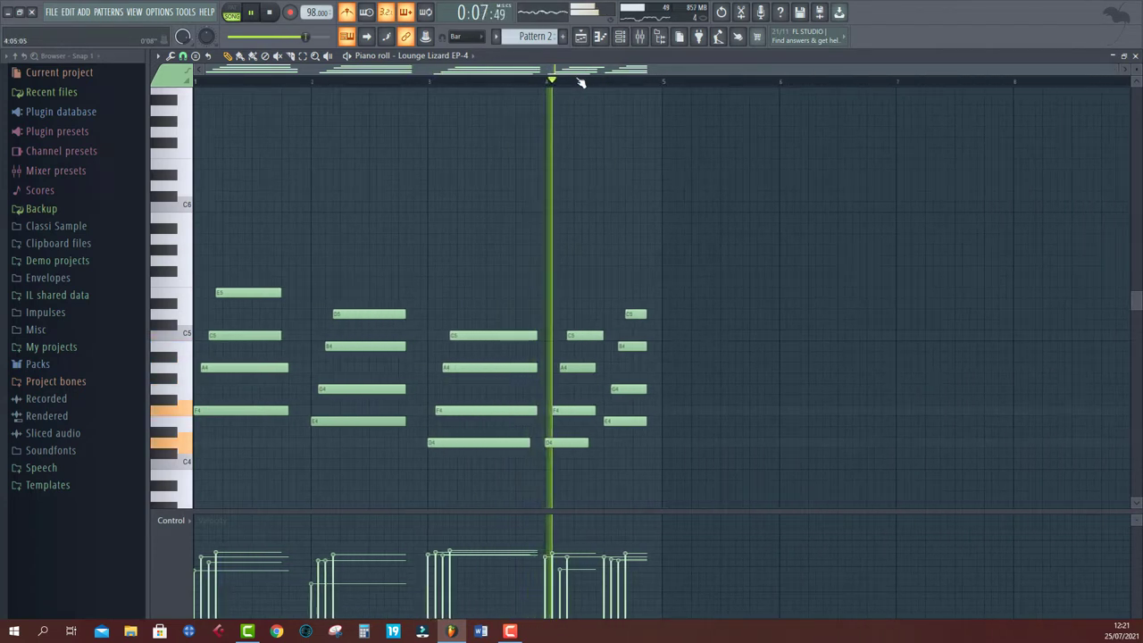
click(601, 37)
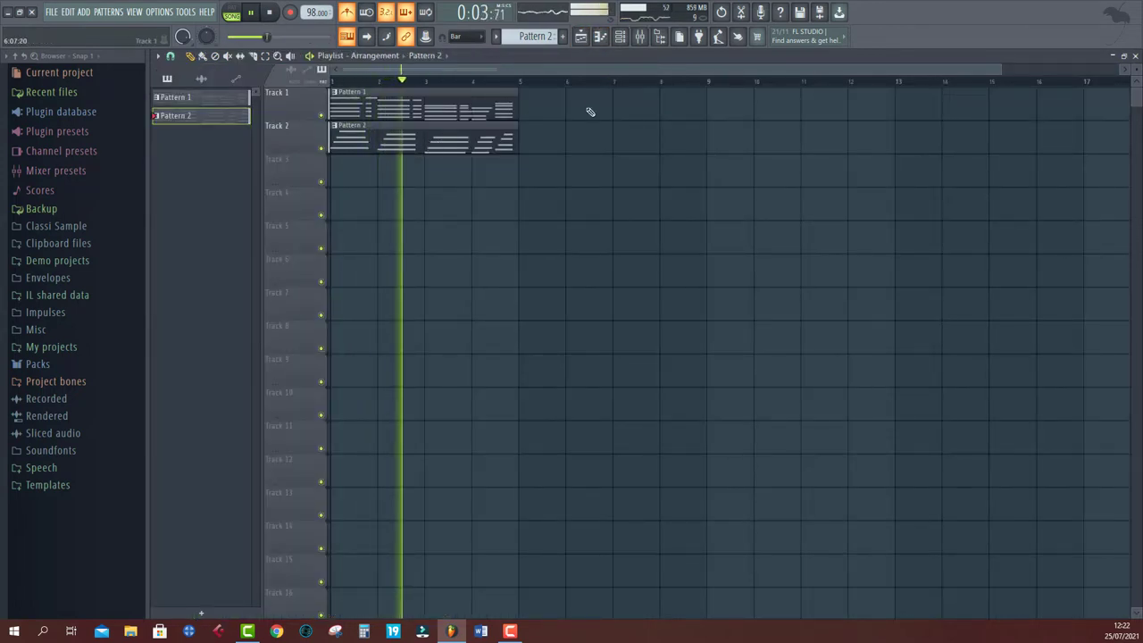
key(space)
Step: Insert a TRITON instrument channel next to the Pigments channel in the channel rack
click(619, 37)
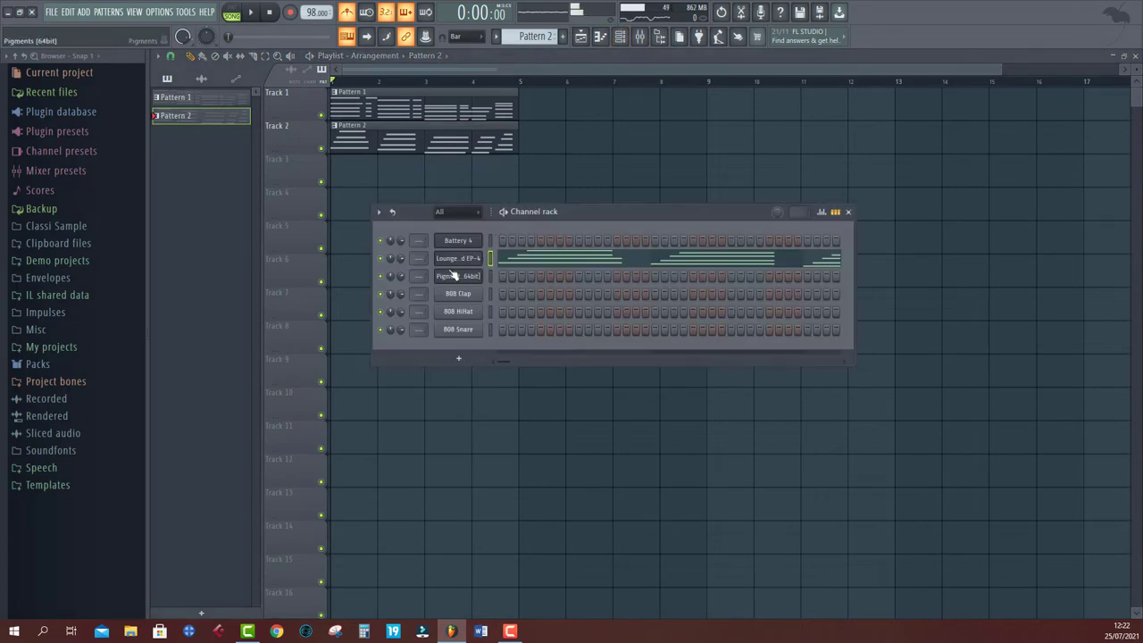
right_click(464, 284)
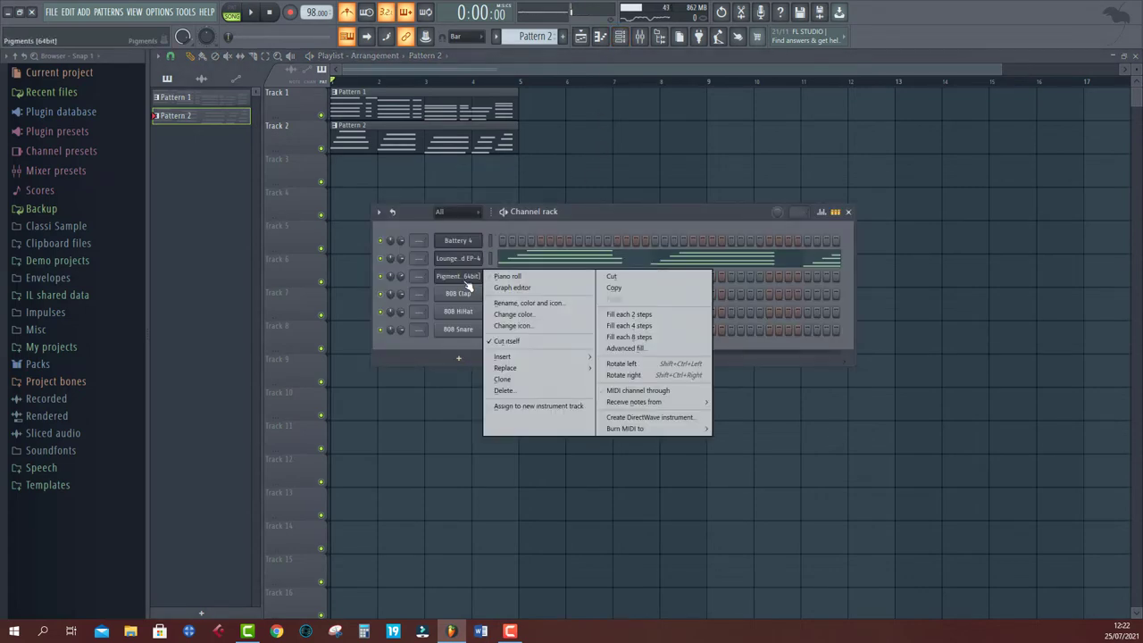
mouse_move(529, 359)
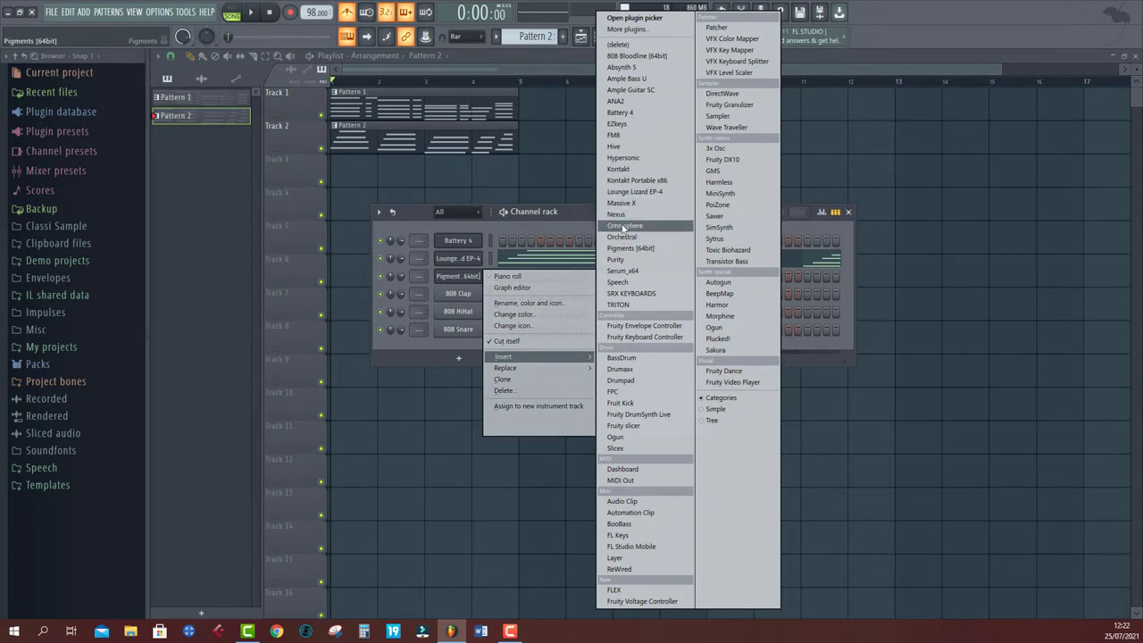
click(618, 305)
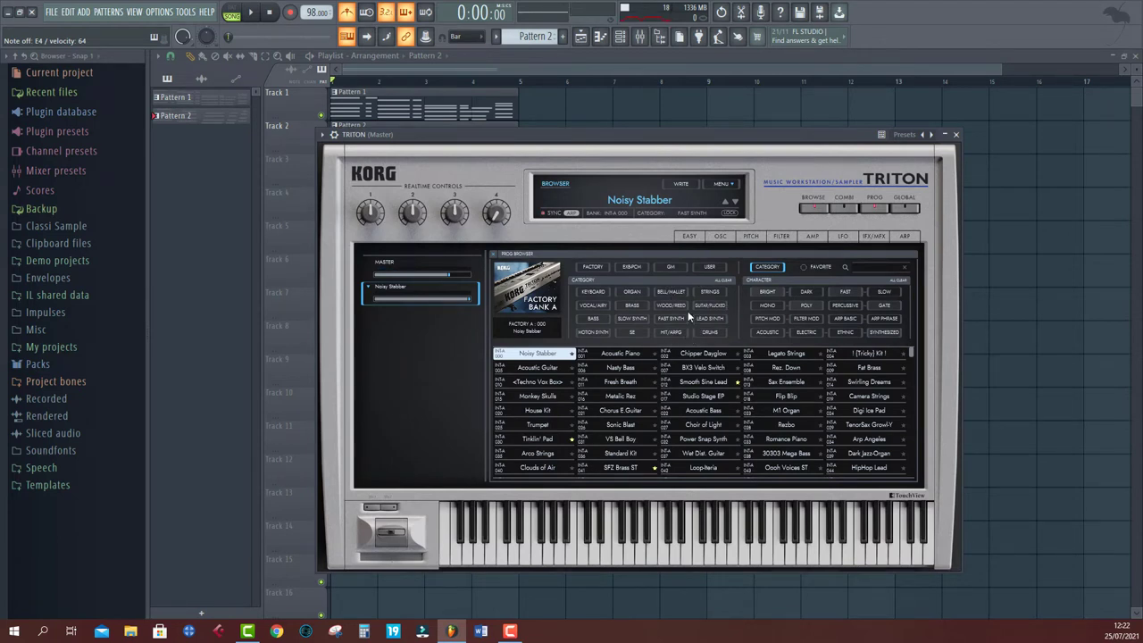
Step: Filter TRITON's programs to Bell/Mallet and audition several bells and marimbas, ending on EXP Marimba
click(670, 292)
click(703, 425)
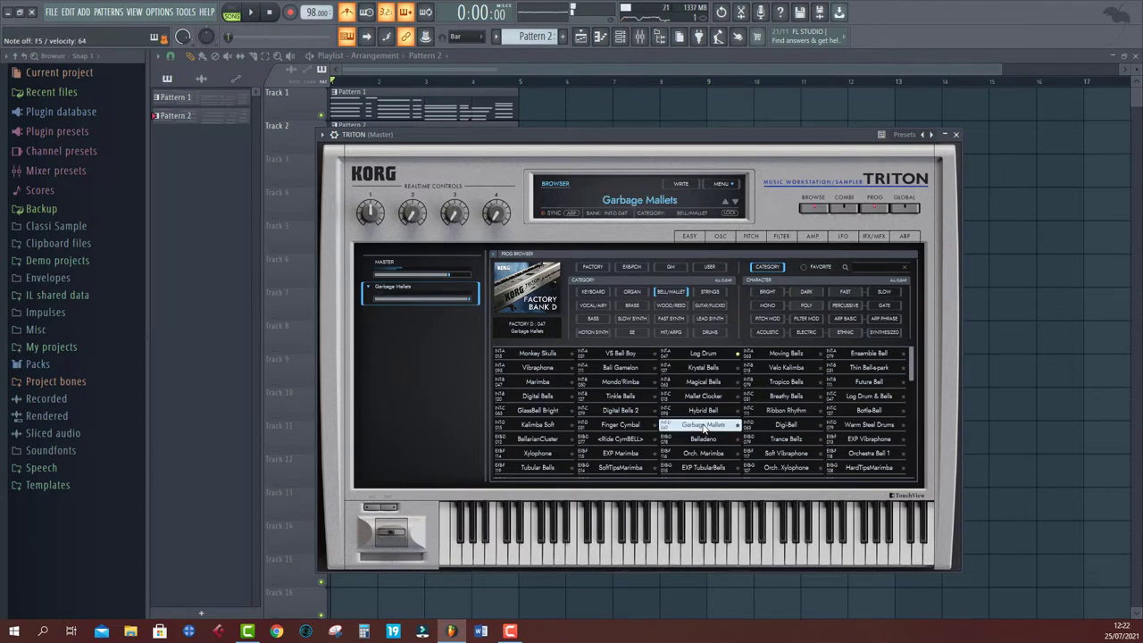
click(704, 439)
click(705, 469)
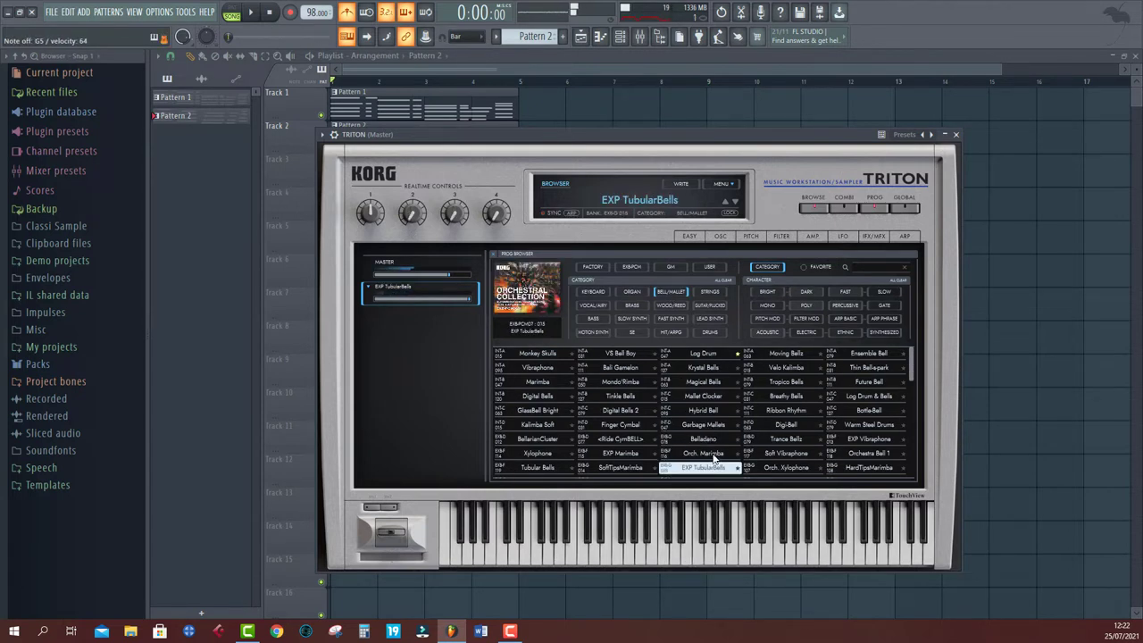
key(Up)
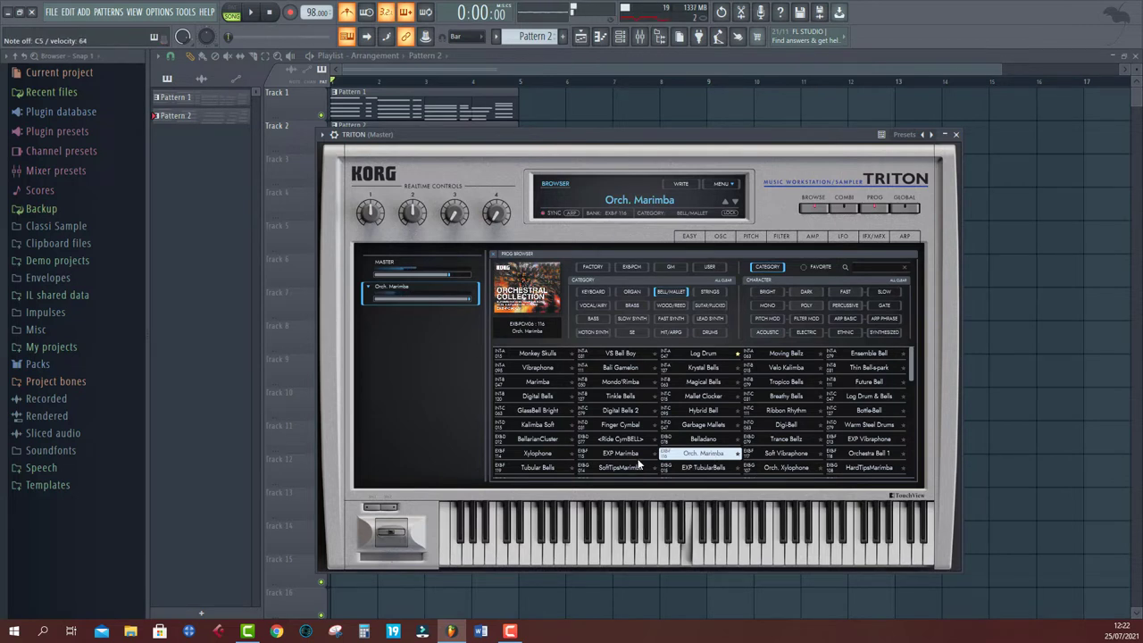
click(629, 465)
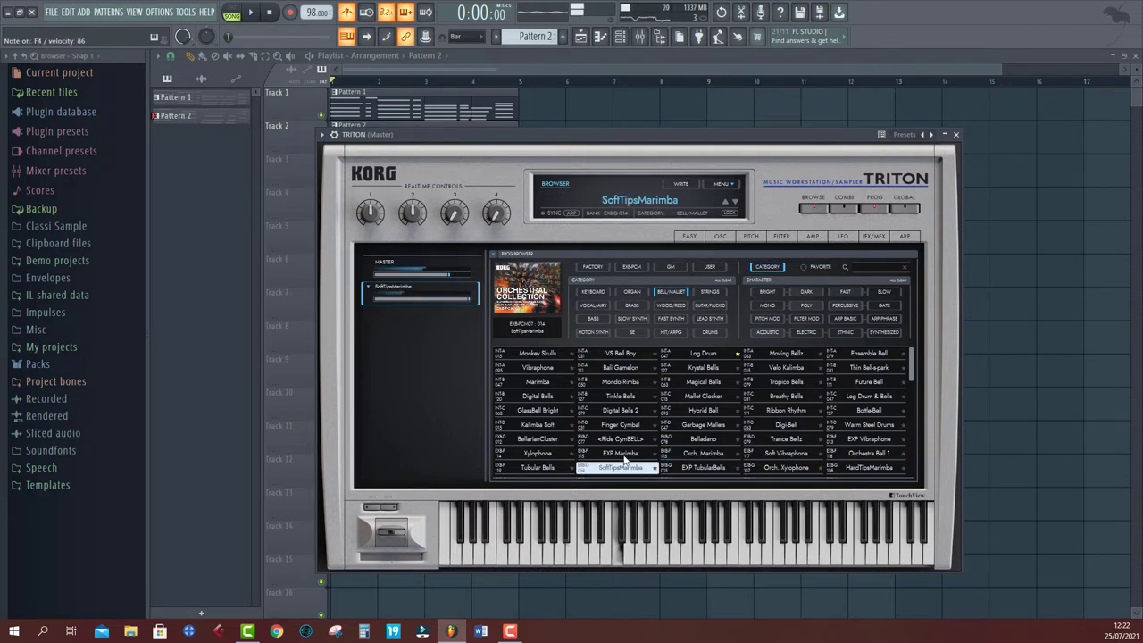
click(625, 456)
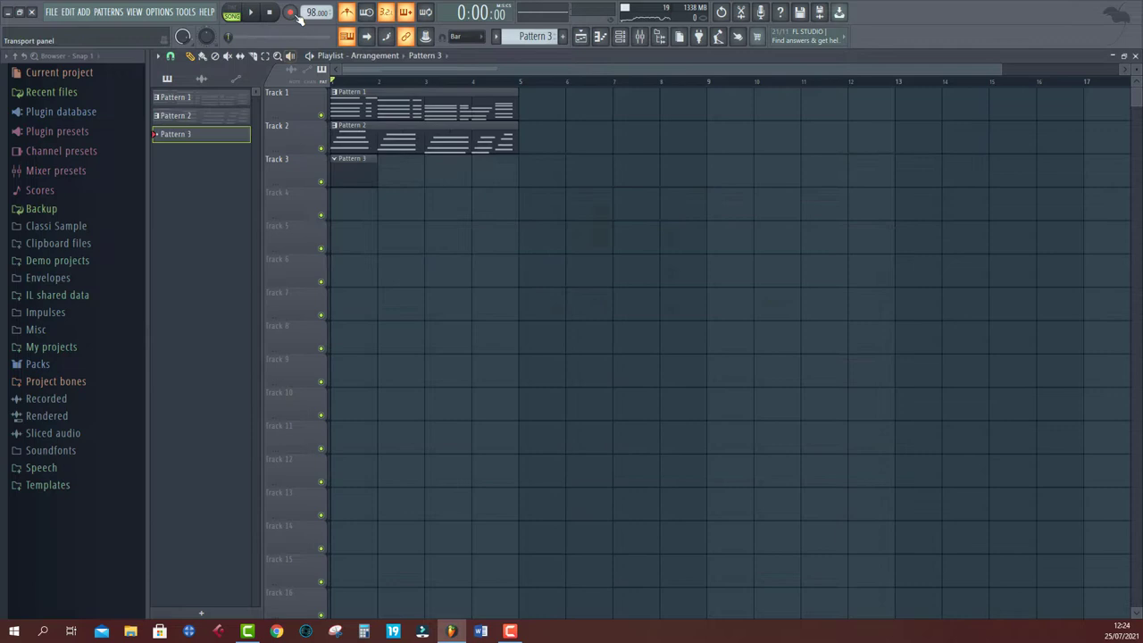
Step: Record a TRITON chord part into Pattern 3 on Track 3 and trim its clip to four bars
click(293, 13)
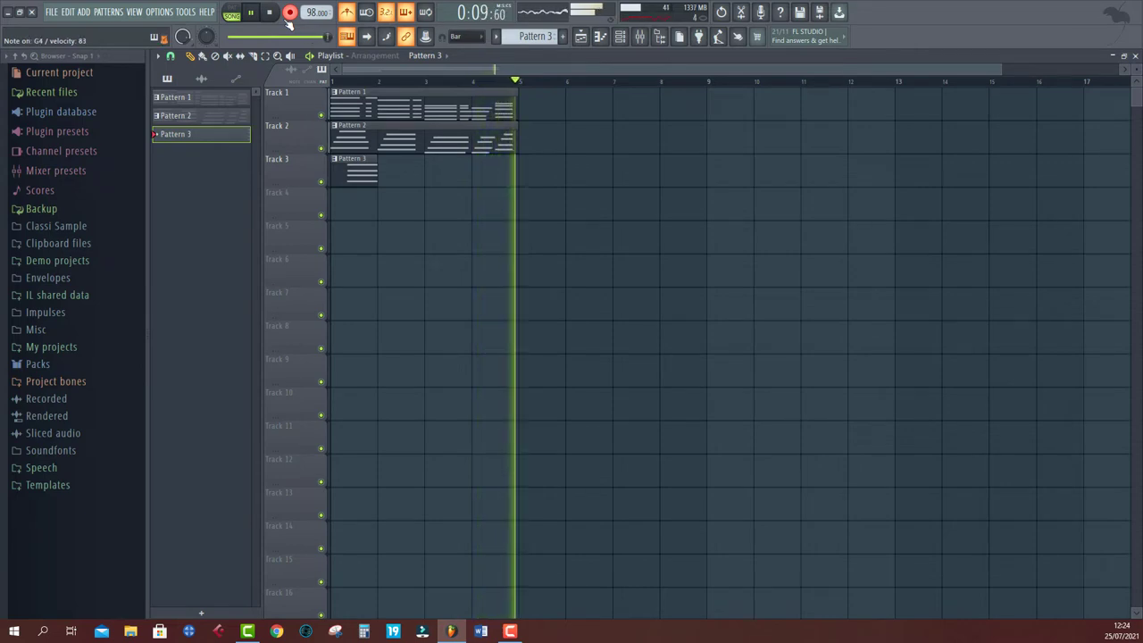
key(space)
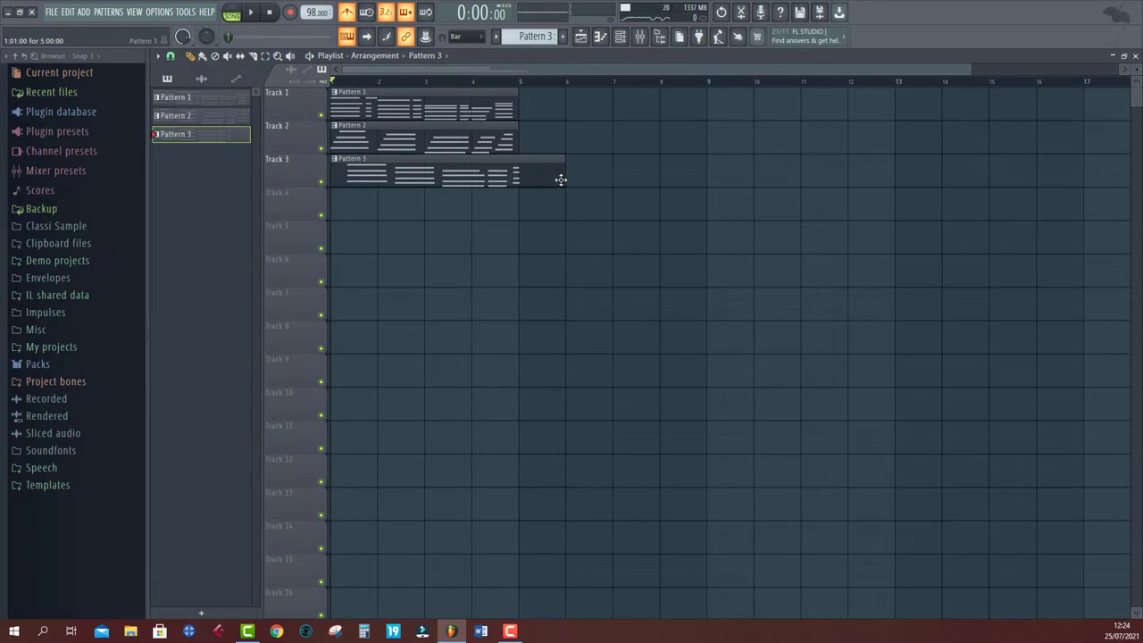
drag(561, 179, 518, 181)
Step: Open Pattern 3's TRITON notes in the piano roll and play them back from the first bar
double_click(467, 173)
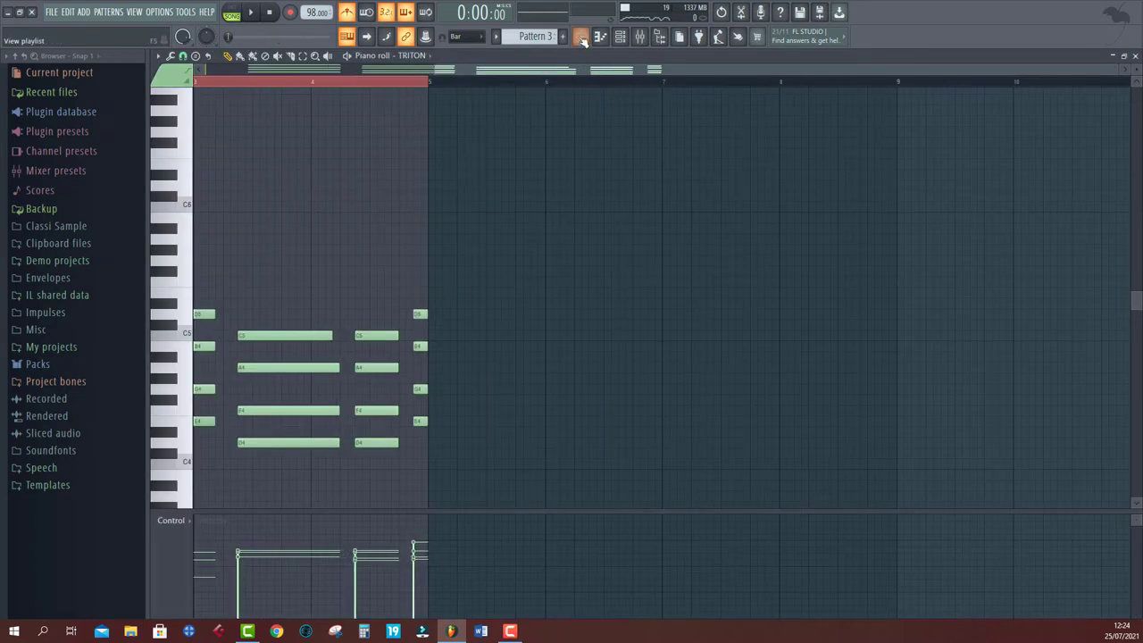
drag(535, 70, 304, 72)
key(space)
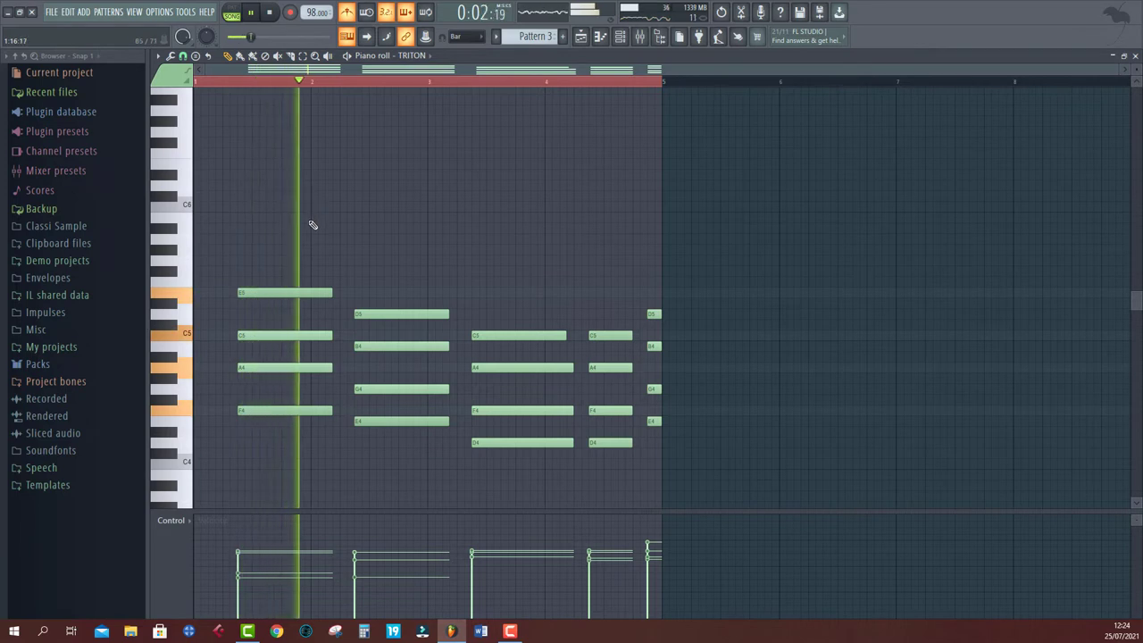
key(space)
key(space)
Step: Turn the first long TRITON chord into two short stabs spaced half a bar apart
drag(314, 228, 299, 507)
key(space)
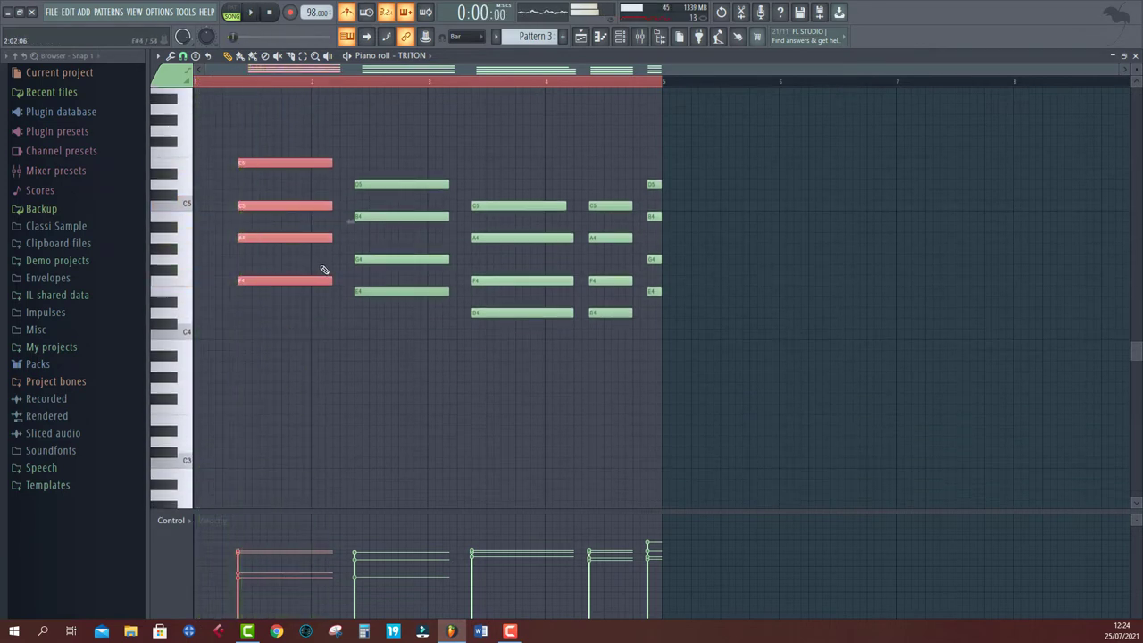
mouse_move(330, 280)
mouse_down()
mouse_move(243, 282)
mouse_move(299, 284)
mouse_up()
key(space)
key(space)
key(space)
scroll(299, 284, up, 1)
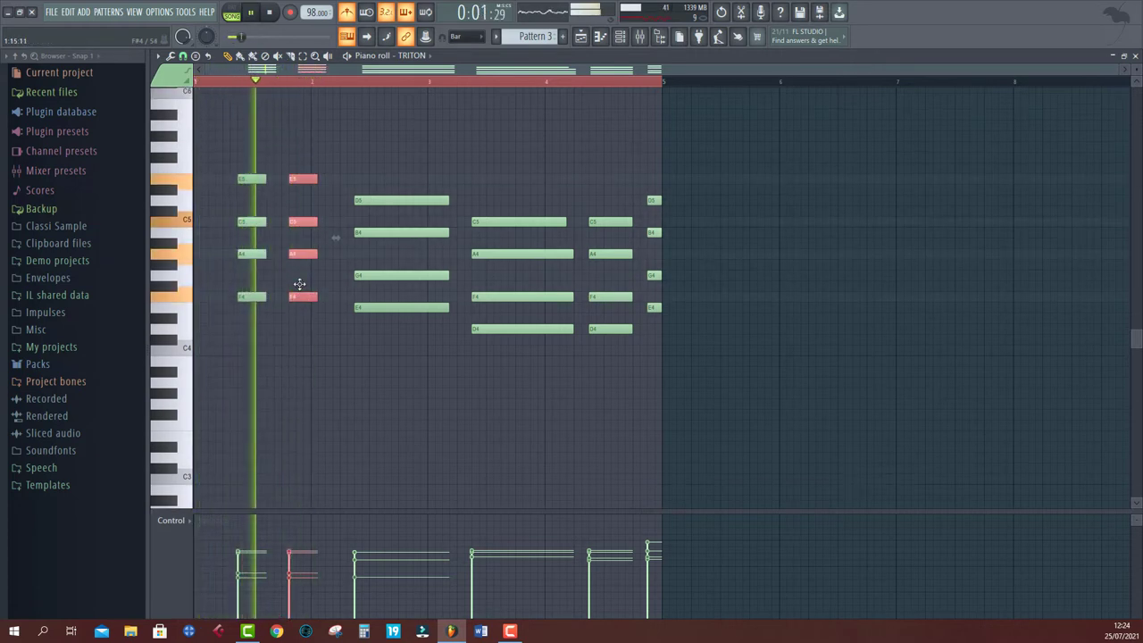
key(space)
key(space)
drag(296, 311, 304, 312)
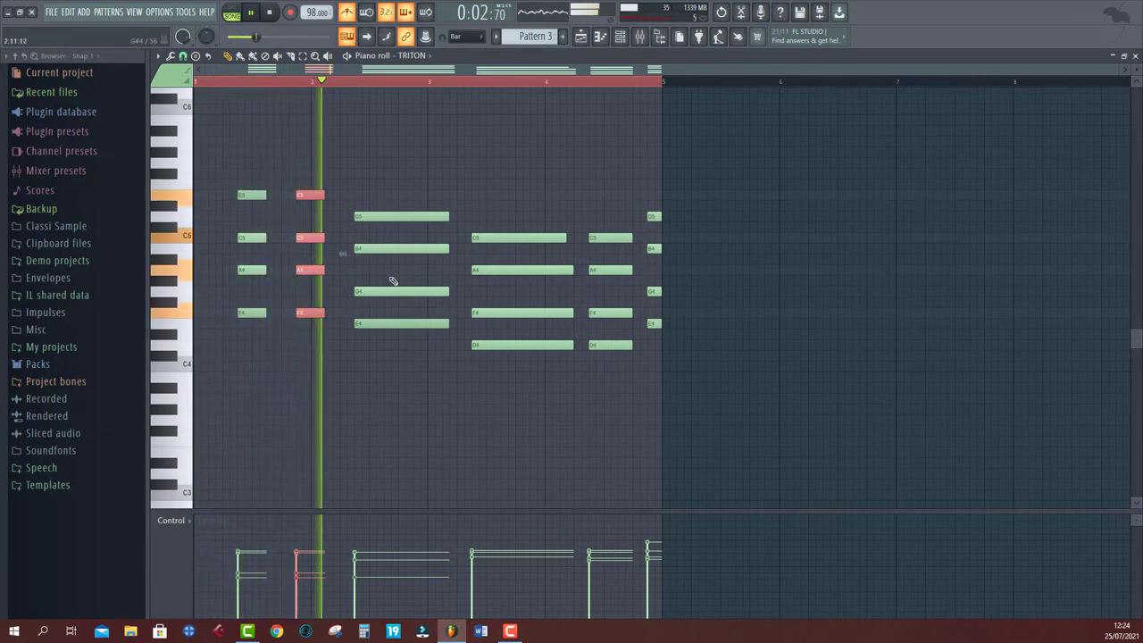
Step: Replace the second long chord with two shorter stabs half a bar apart and check the rhythm in playback
ctrl+drag(460, 193, 433, 329)
key(space)
key(space)
key(space)
key(space)
Step: Shorten the third long chord and repeat it half a bar after its start
ctrl+drag(515, 205, 519, 408)
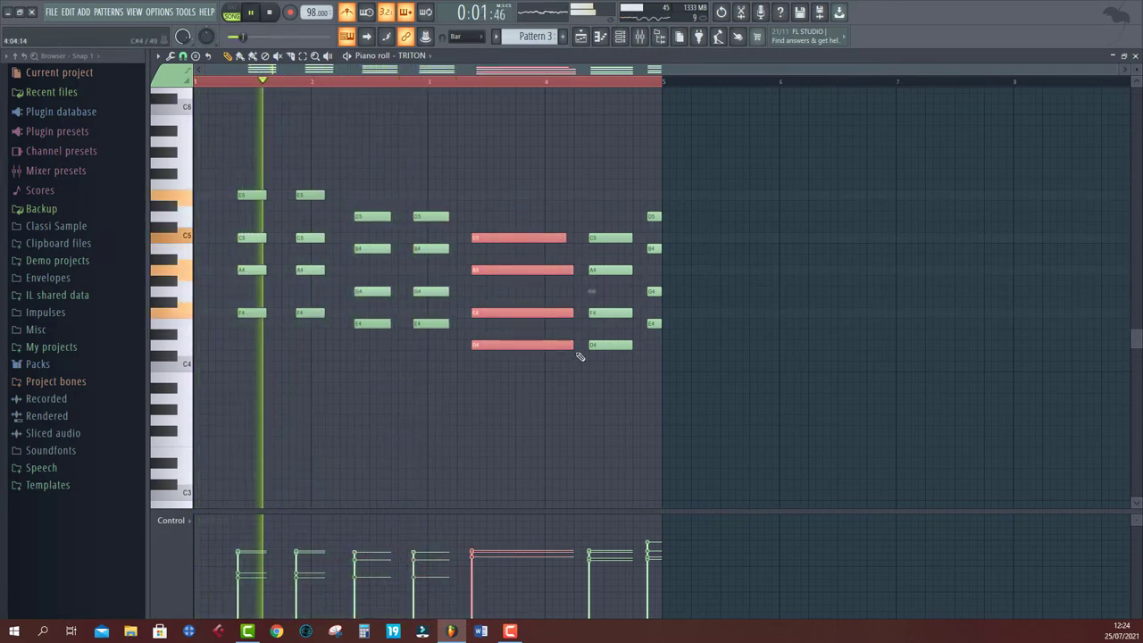
drag(574, 346, 549, 354)
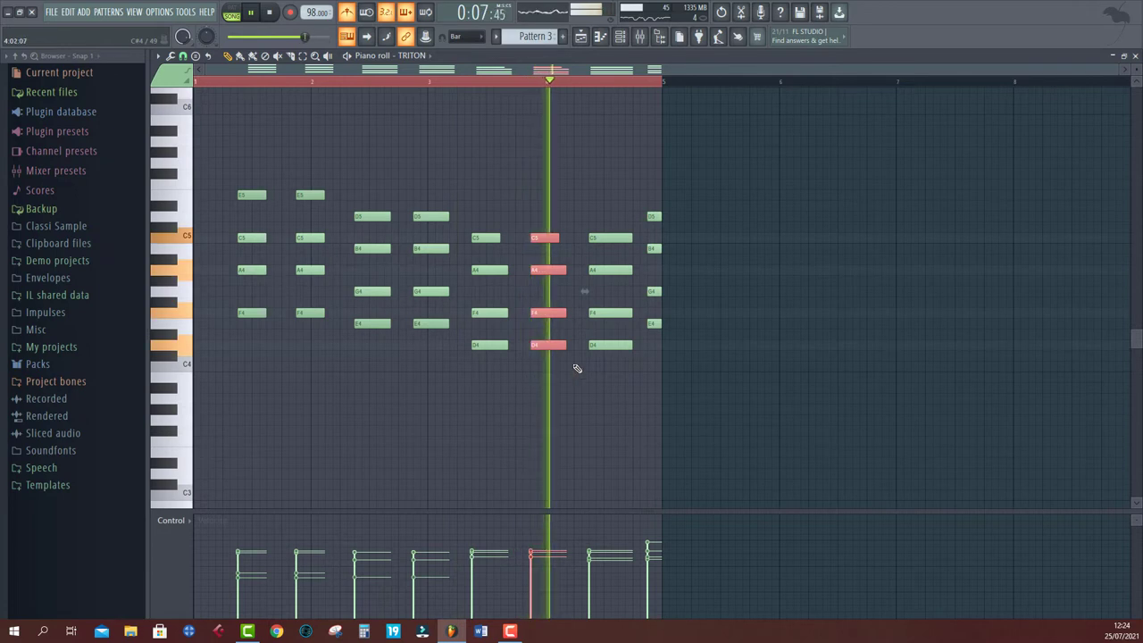
scroll(637, 396, up, 2)
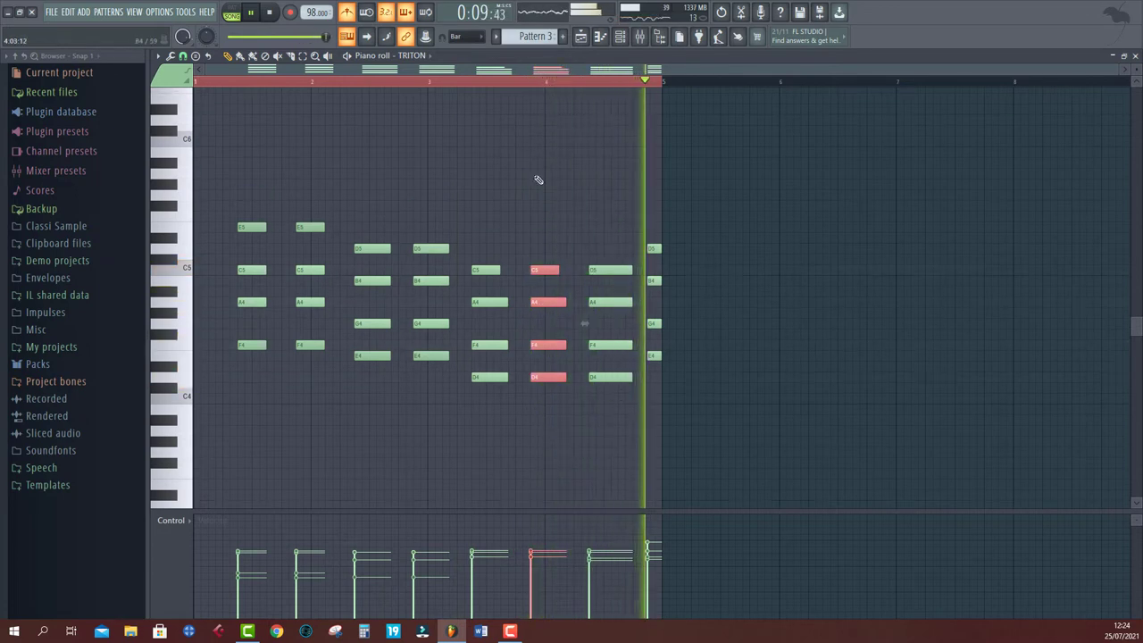
Step: Render Patterns 3, 2 and 1 to audio, replacing their note clips in the playlist, and play the result
key(F5)
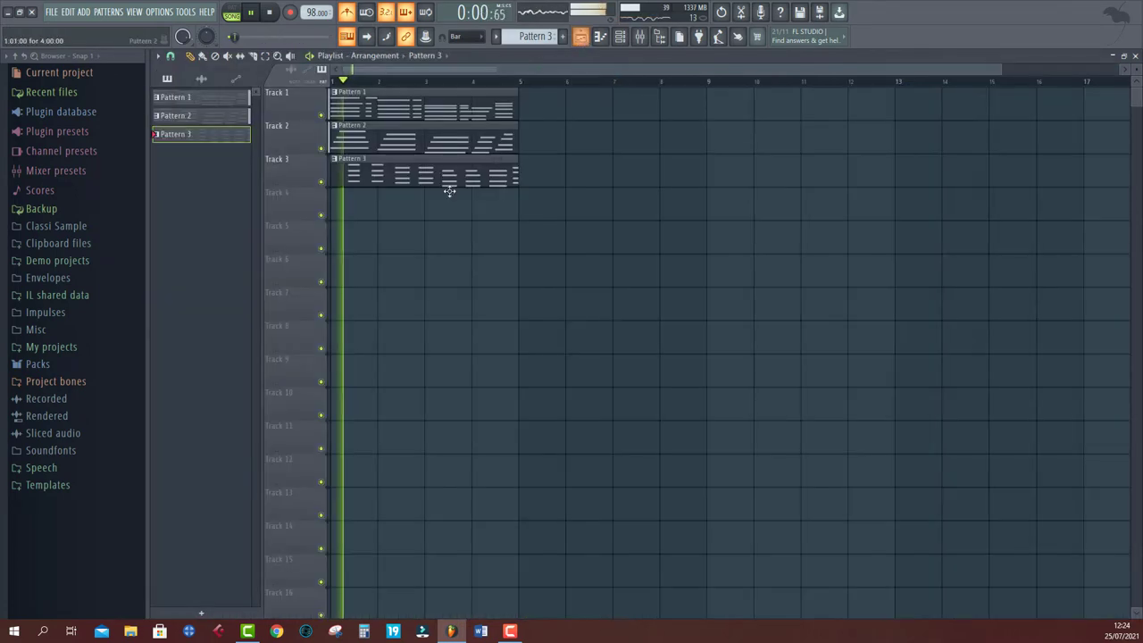
right_click(231, 141)
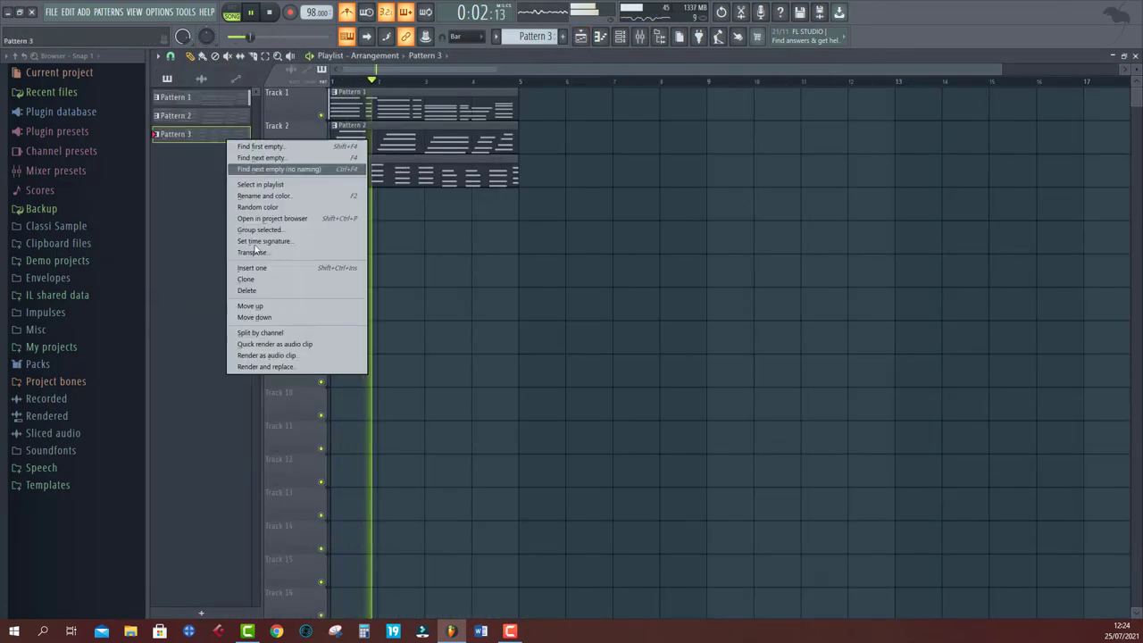
click(273, 369)
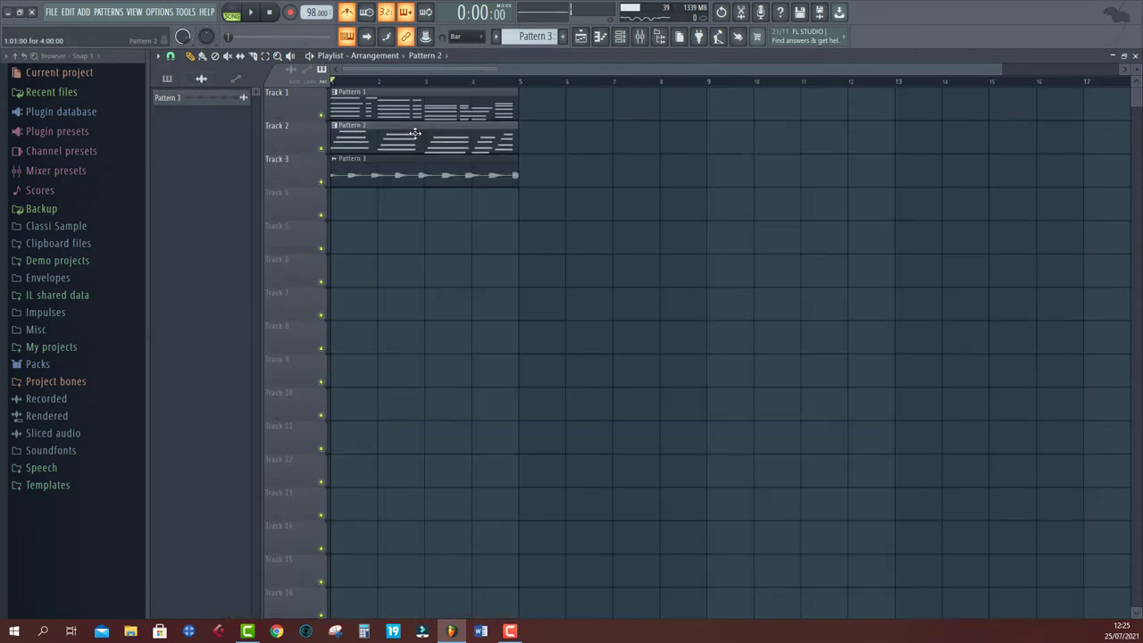
right_click(204, 120)
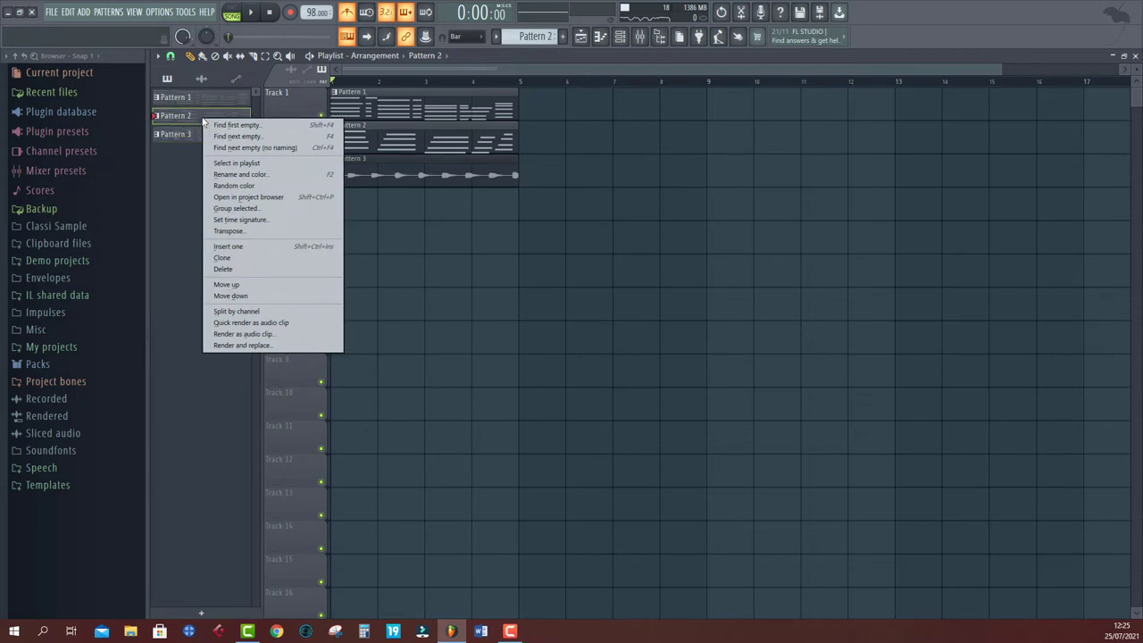
click(251, 336)
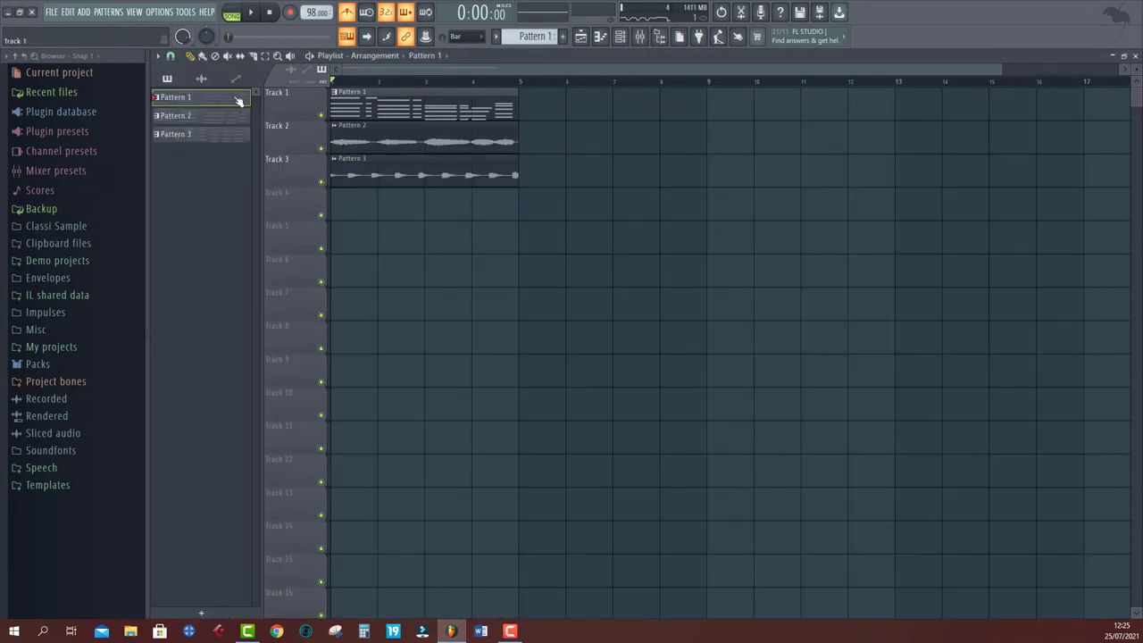
right_click(237, 98)
click(330, 322)
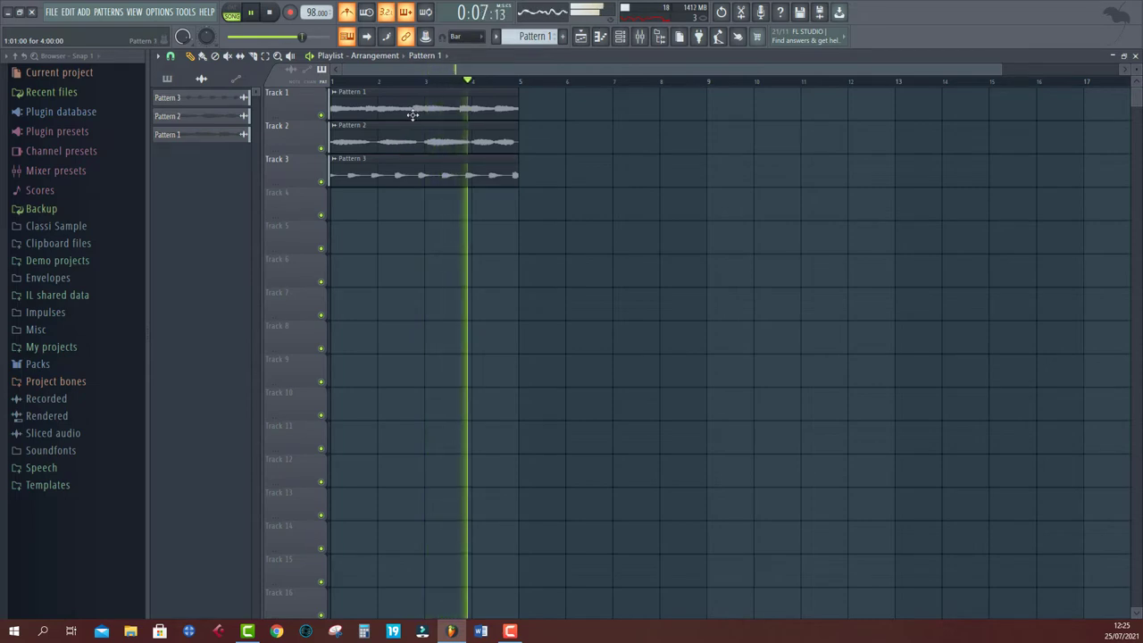
key(space)
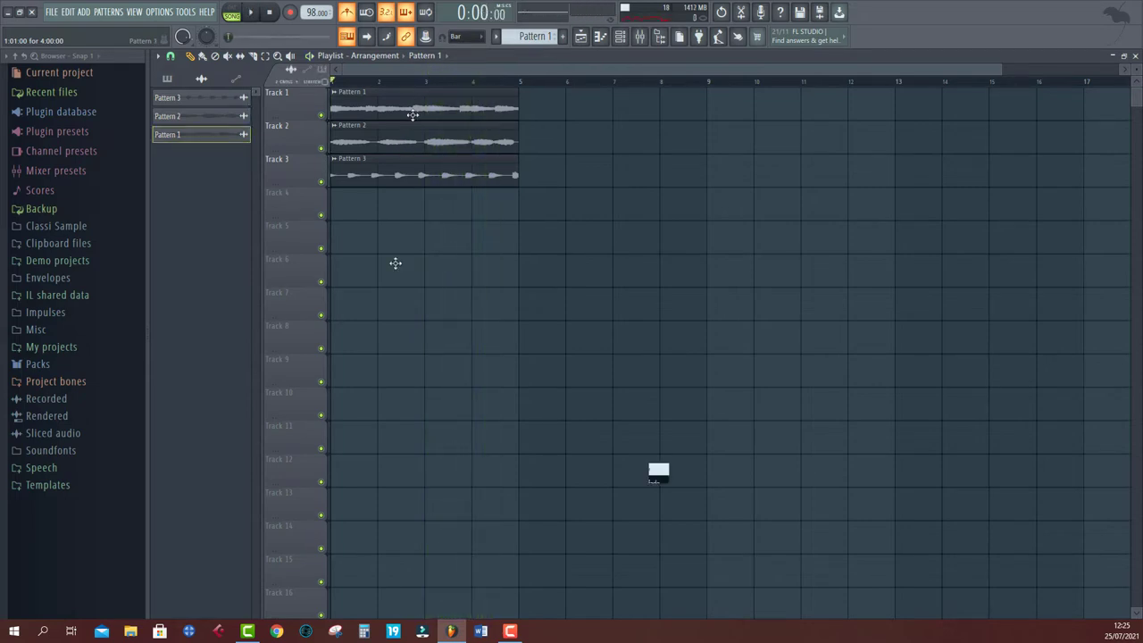
Step: Place a unique copy of the Pattern 1 audio clip at bar 1 of Track 5 and reverse it
click(582, 244)
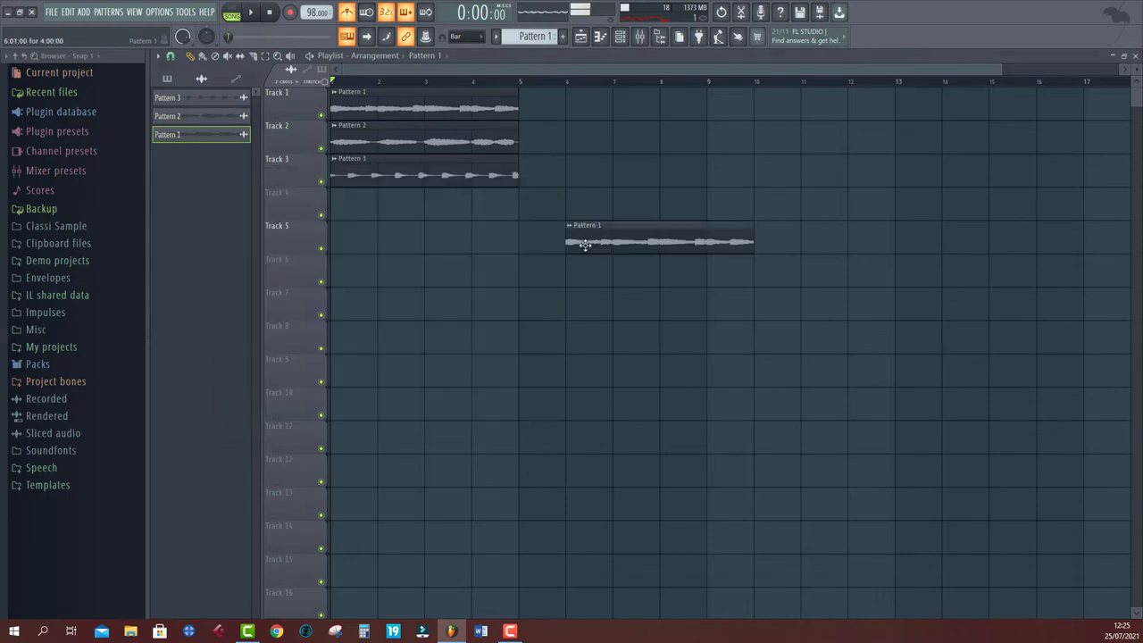
drag(581, 244, 337, 233)
click(335, 228)
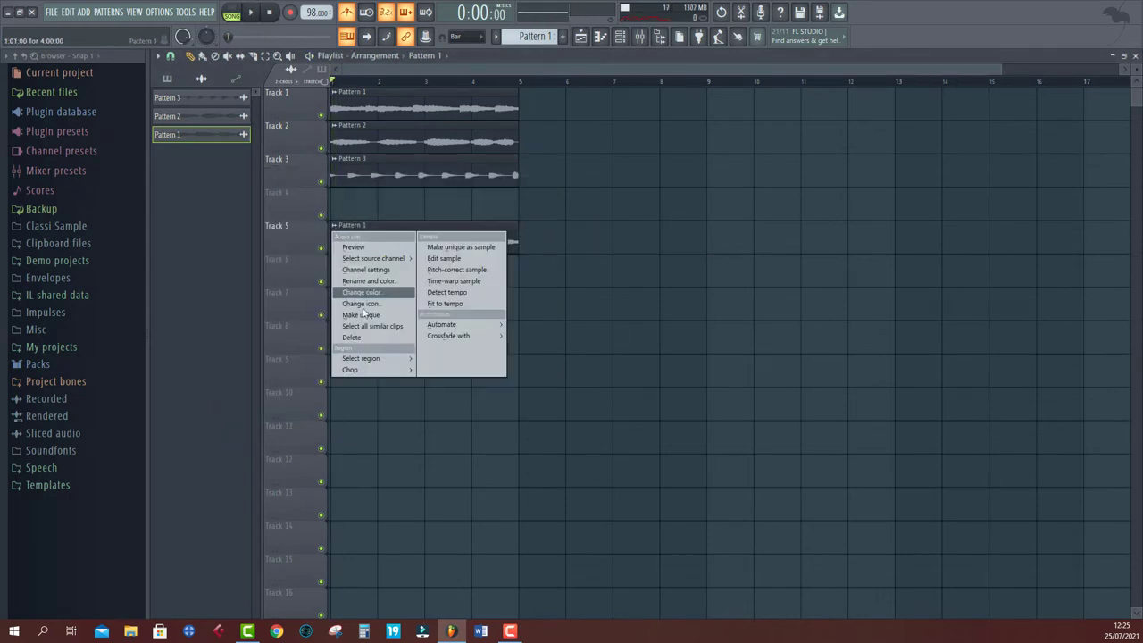
click(360, 314)
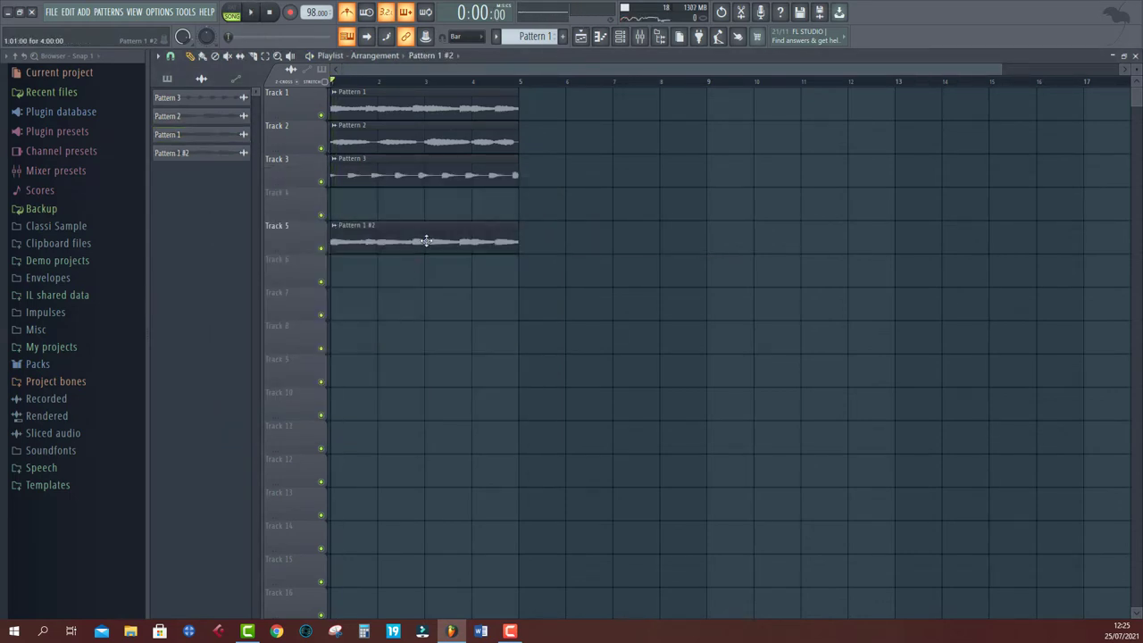
click(413, 325)
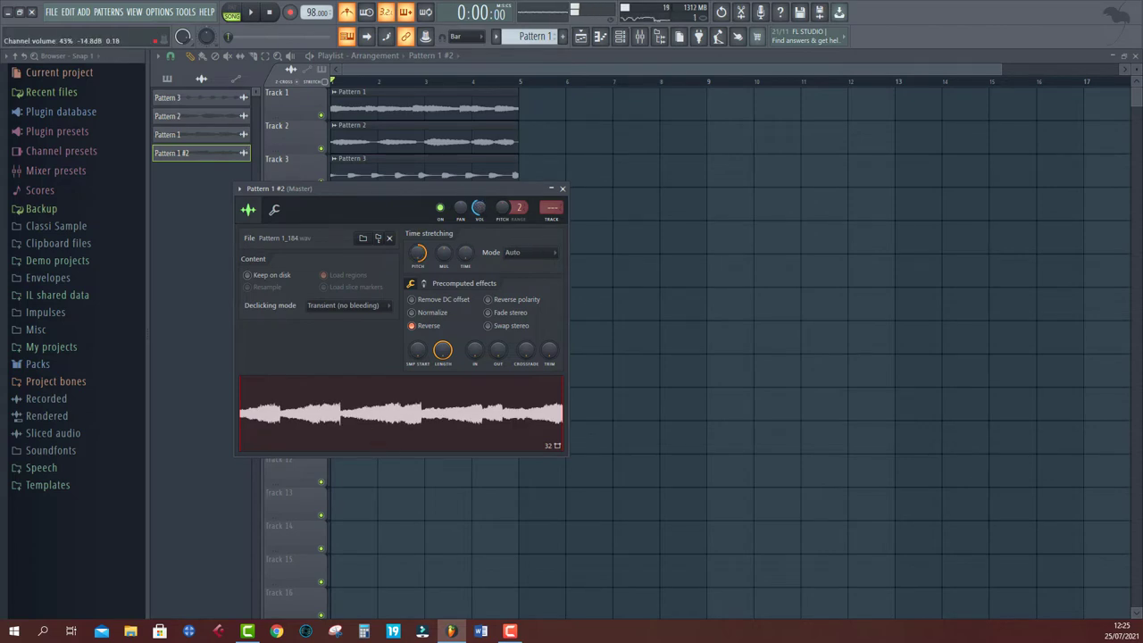
drag(464, 190, 751, 340)
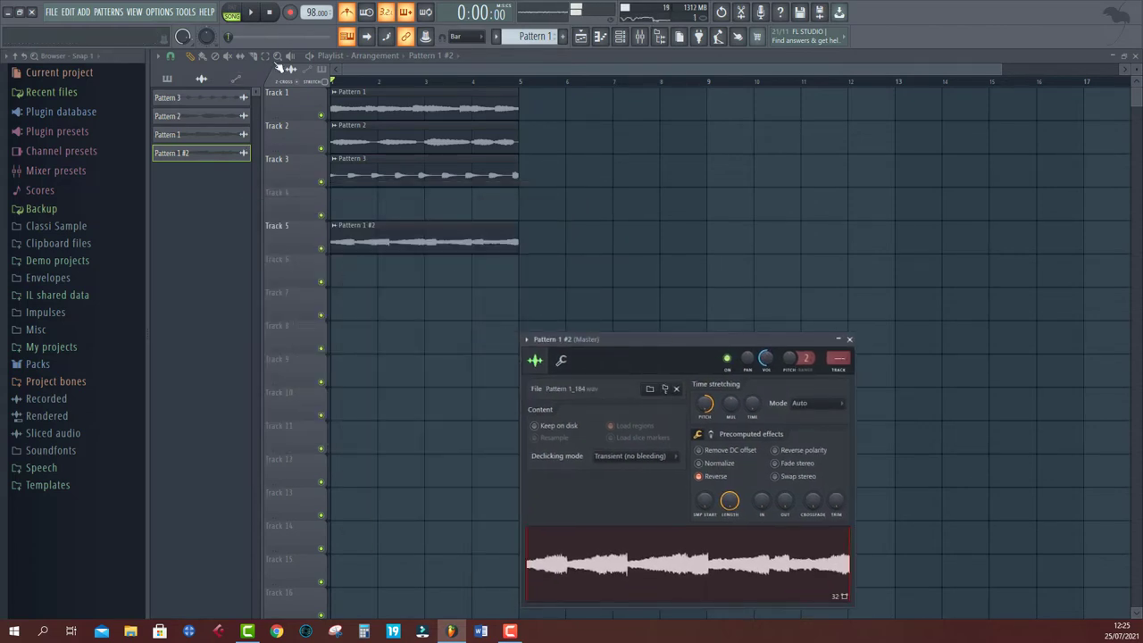
Step: Slice the reversed Track 5 clip at every bar, then halve its first slice using a 1/6 beat snap
click(256, 58)
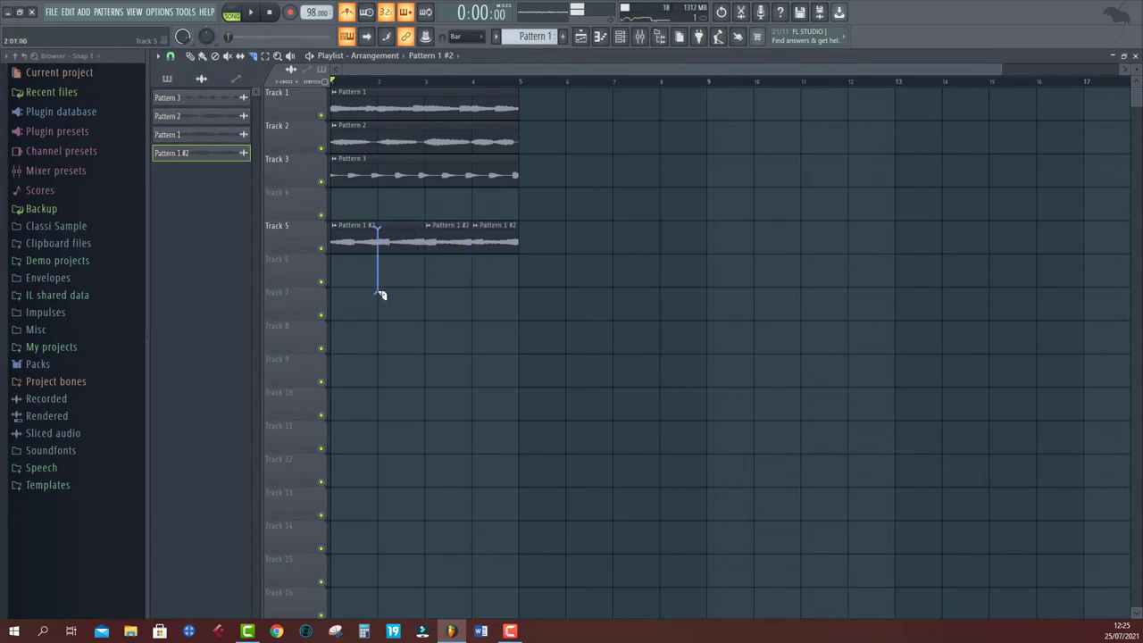
click(171, 56)
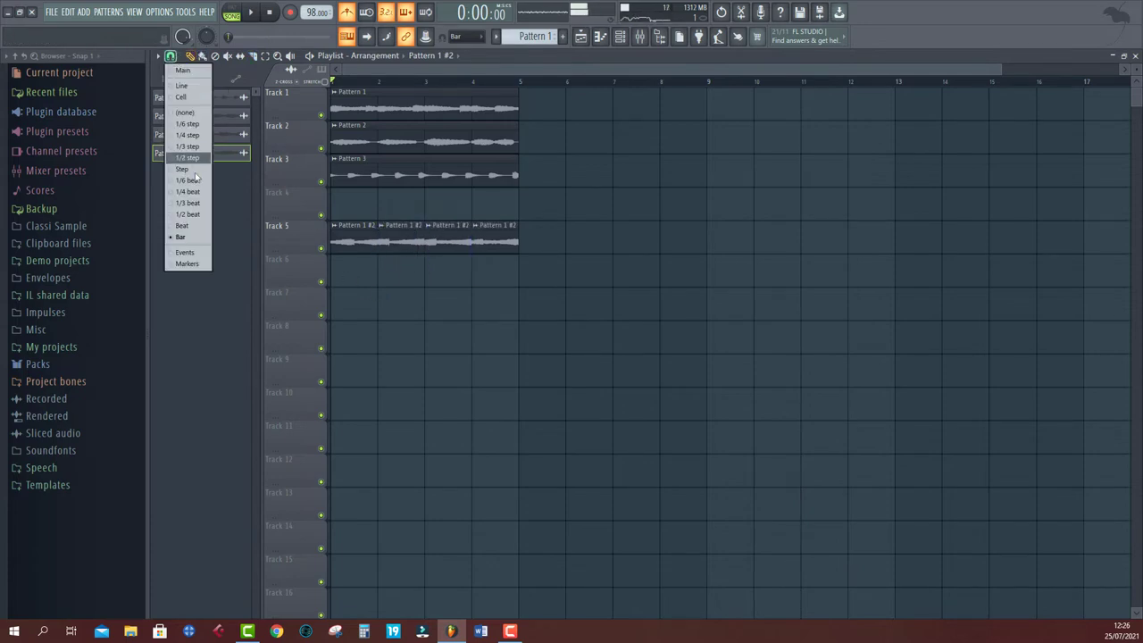
click(205, 180)
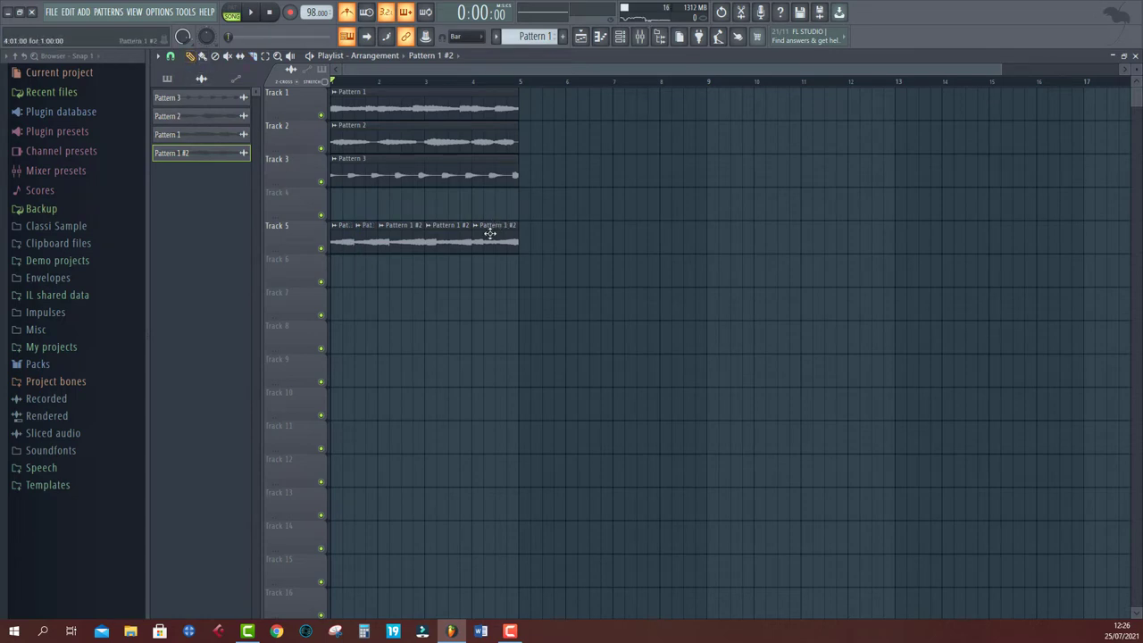
Step: Move the reversed slices from Track 5 to Track 4 in opposite order, filling bars 1 to 4
drag(491, 233, 350, 201)
drag(443, 238, 454, 202)
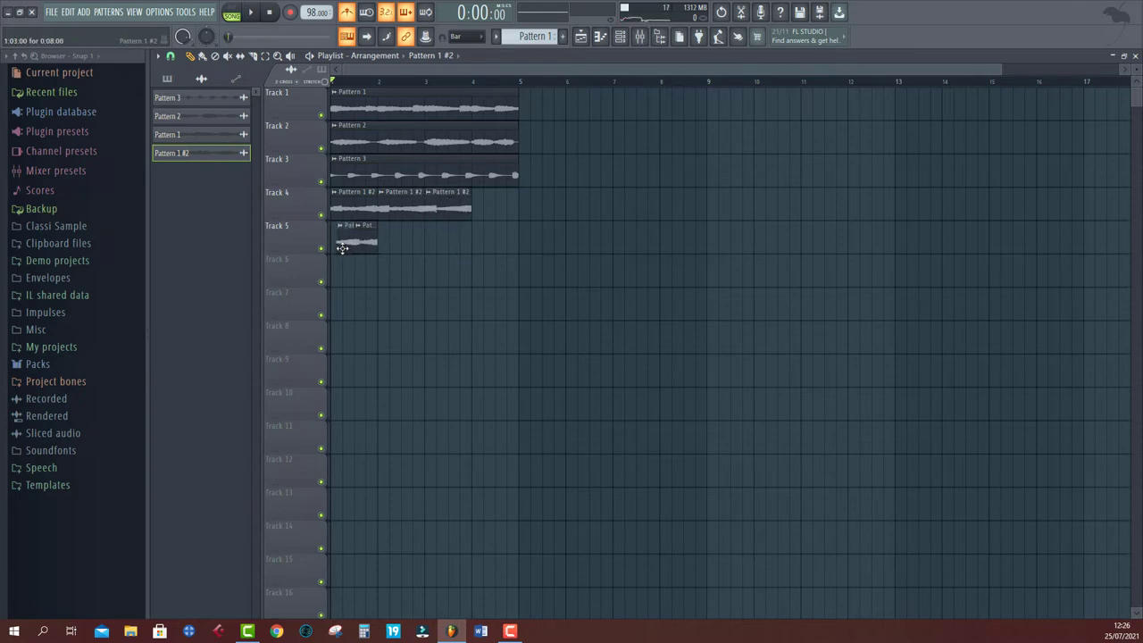
drag(357, 248, 479, 201)
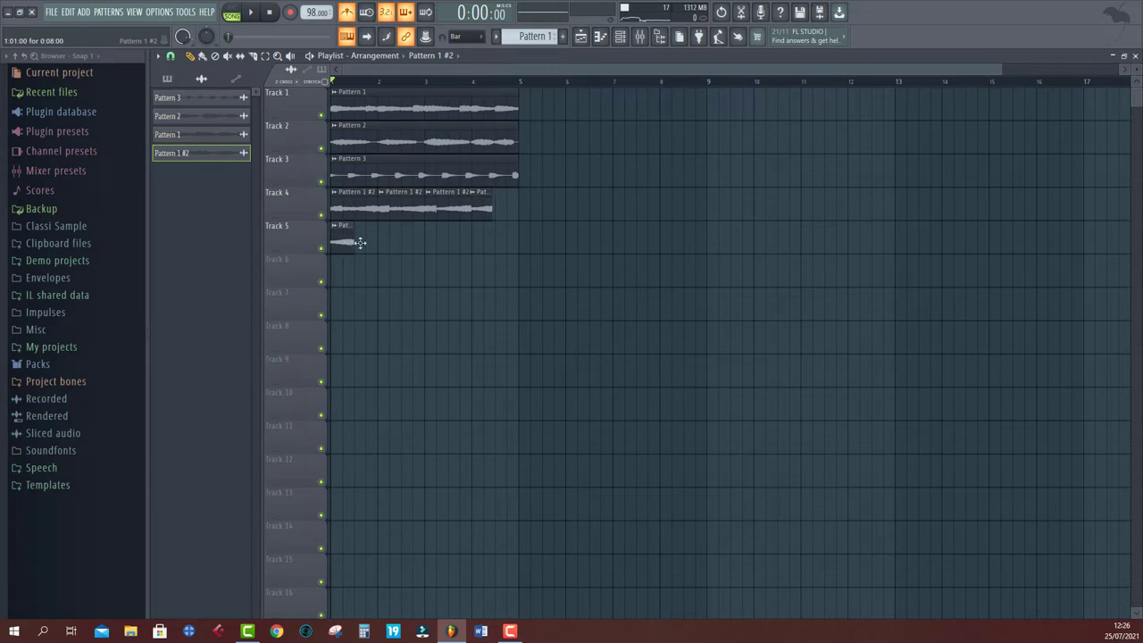
drag(359, 242, 507, 206)
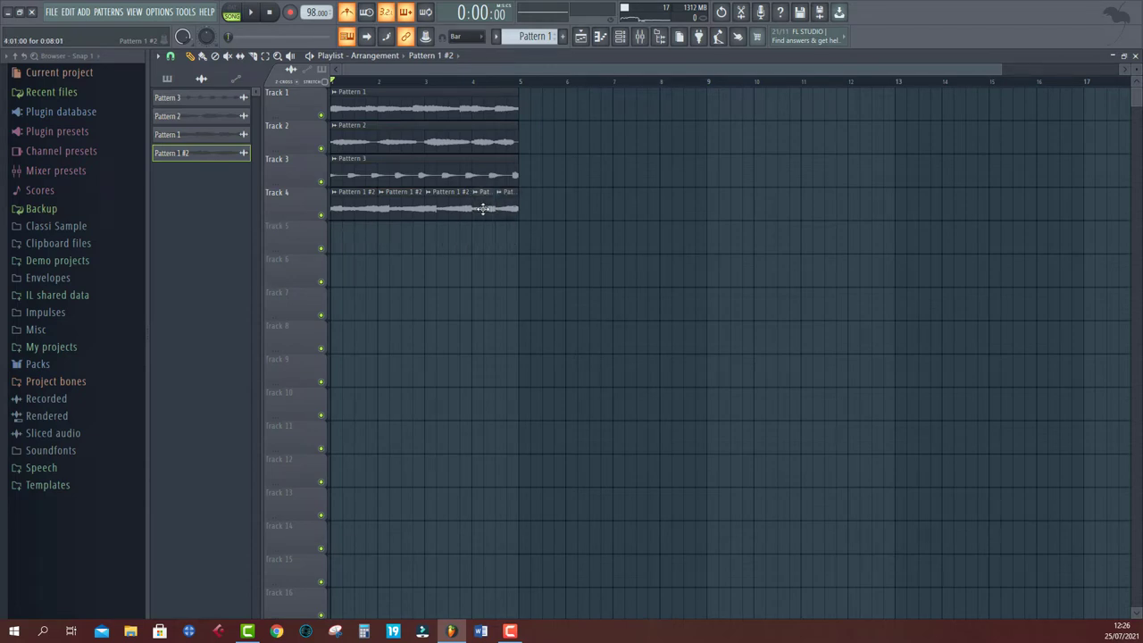
Step: Play the layered clips and lower the reversed Pattern 1 #2 clip's channel volume
key(space)
double_click(344, 201)
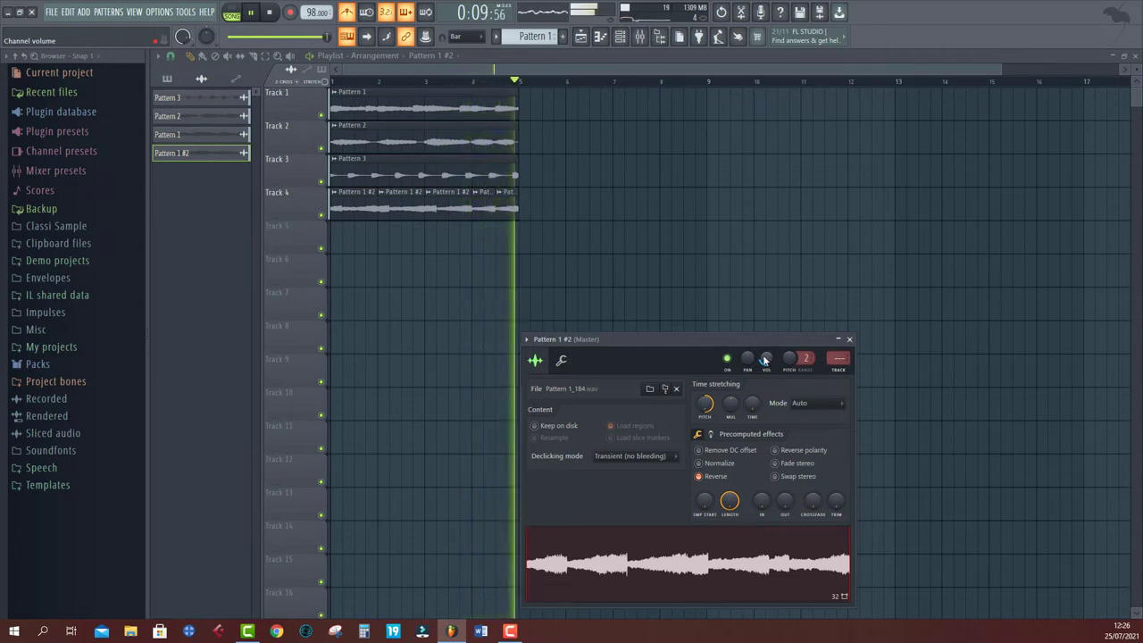
Step: Stop playback, show all channels in the channel rack and clone the Pigments channel
click(626, 42)
click(457, 214)
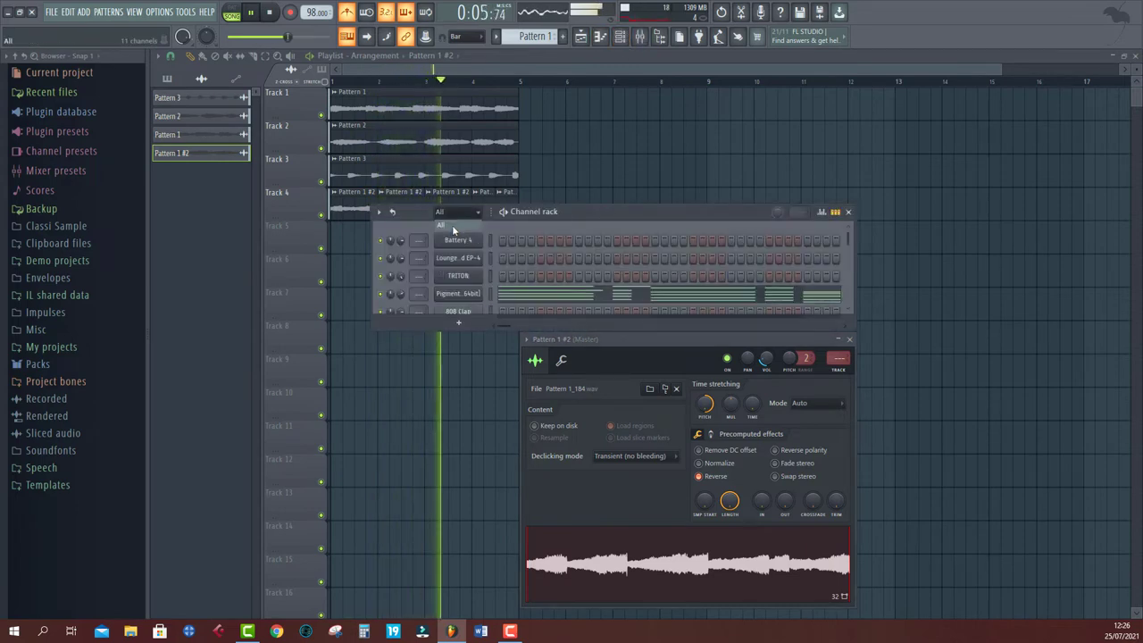
click(452, 226)
scroll(476, 293, down, 3)
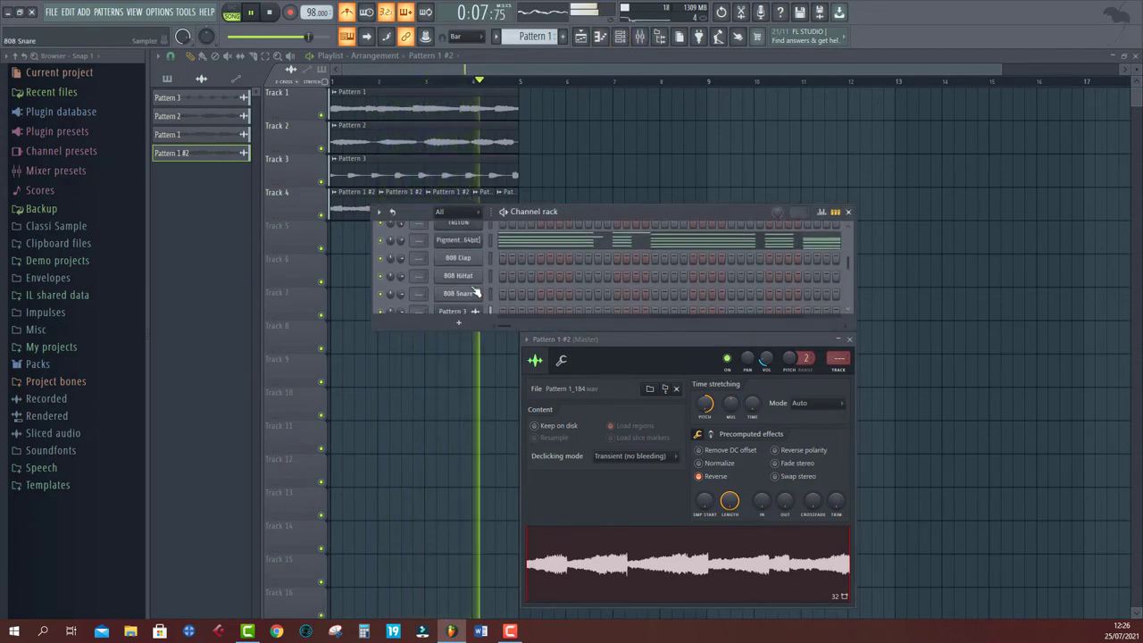
key(space)
right_click(482, 239)
mouse_move(516, 322)
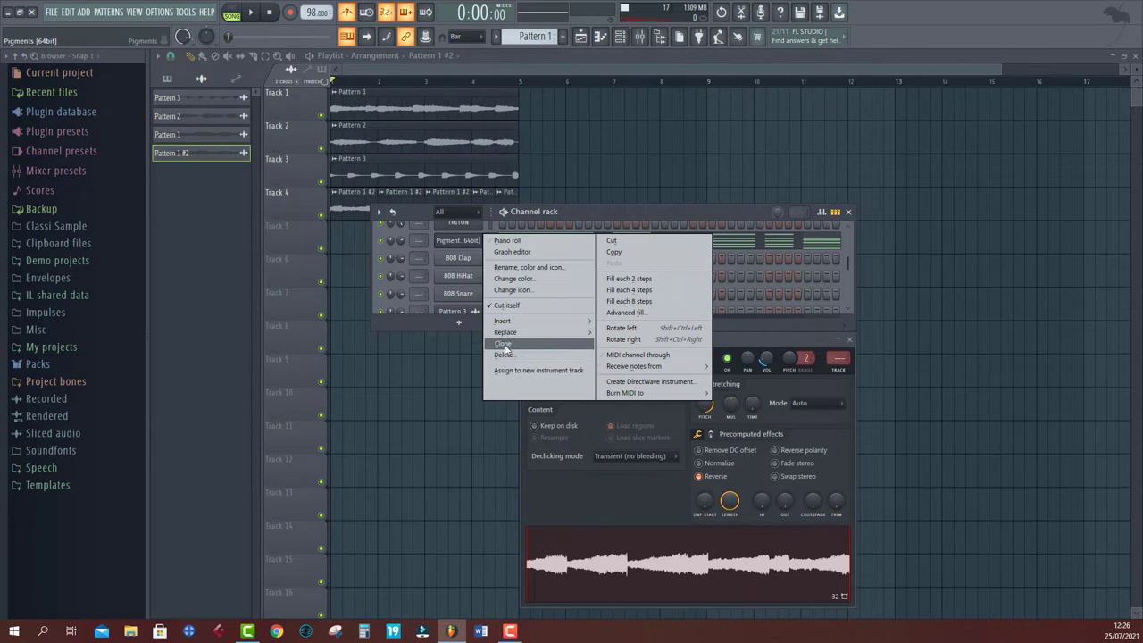
click(505, 344)
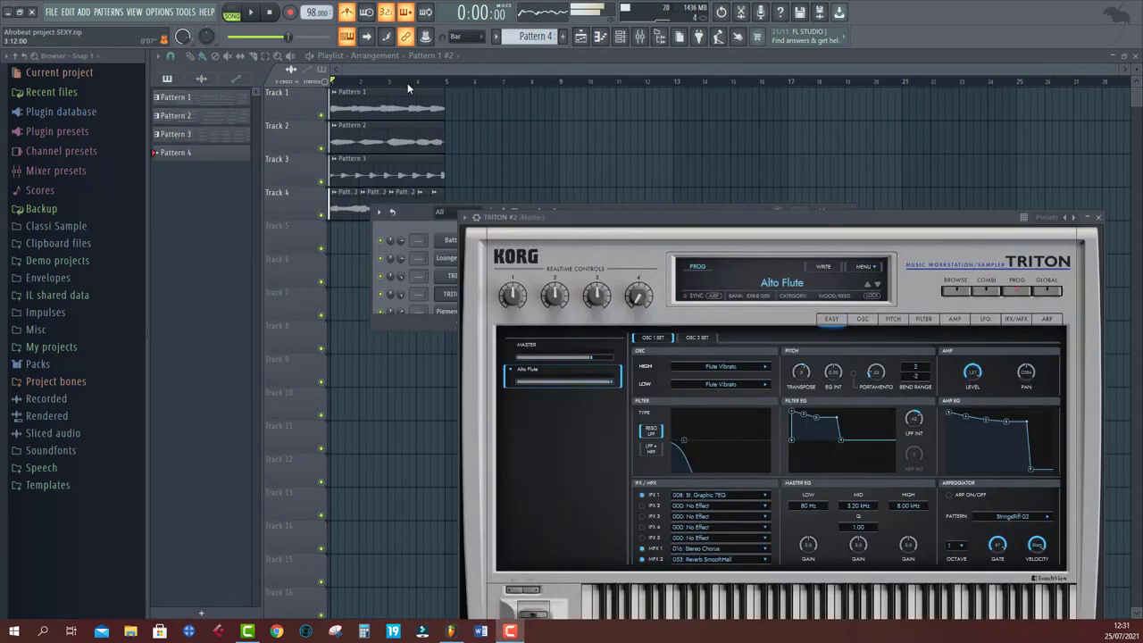
Step: Put away the TRITON #2 Alto Flute instrument and switch to the first empty pattern, keeping its suggested name
click(411, 74)
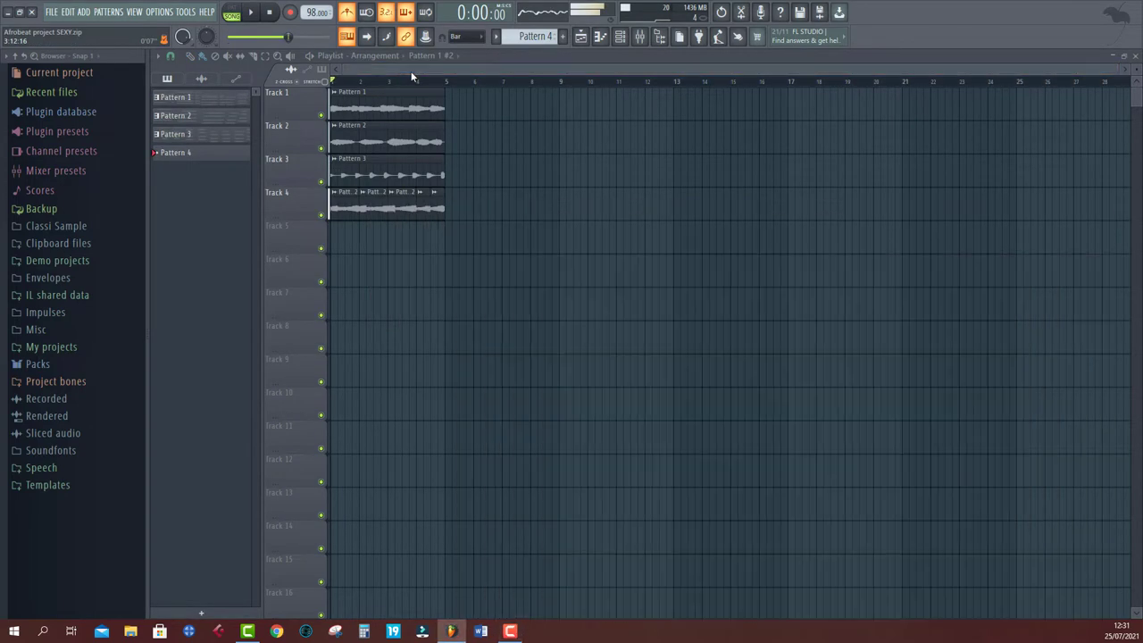
click(524, 40)
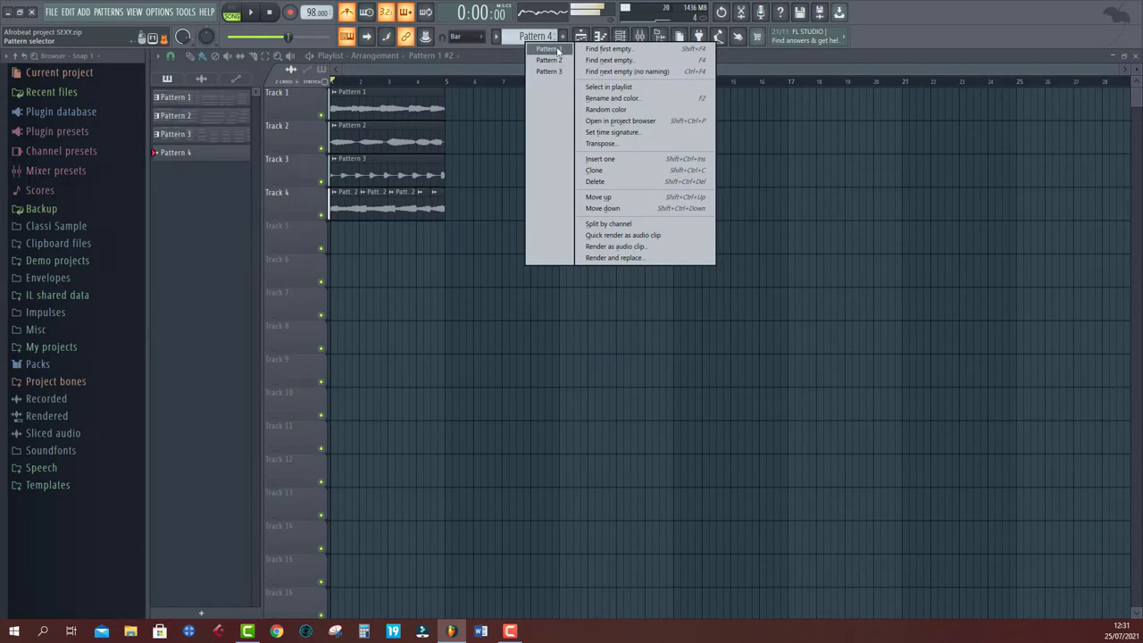
click(609, 48)
key(Return)
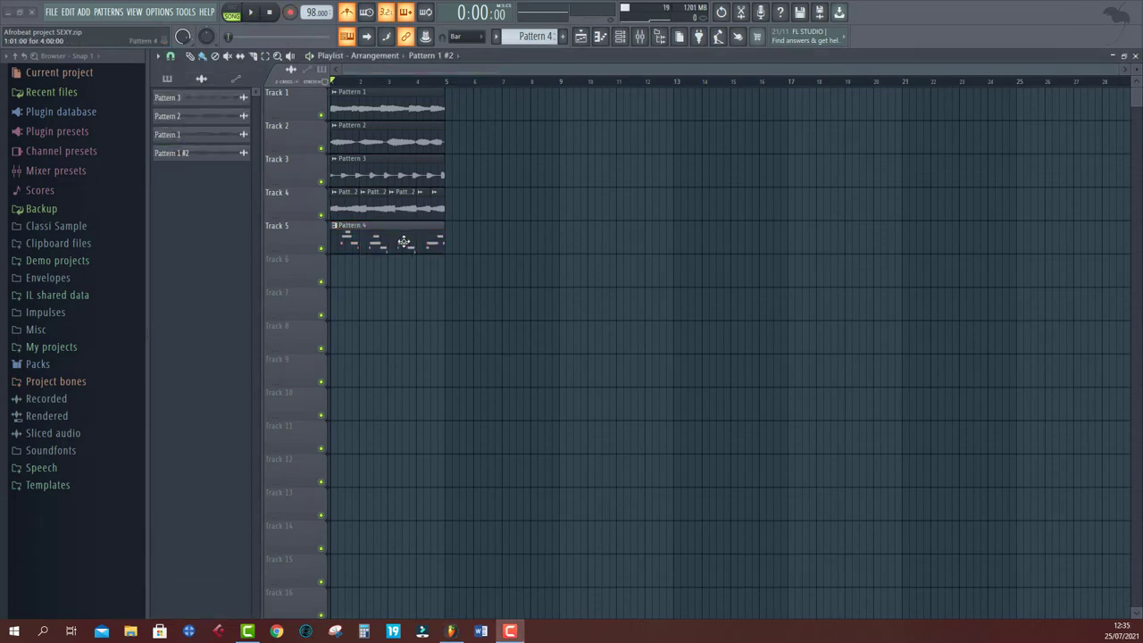
Step: Open the Pattern 4 clip's TRITON #2 notes in the piano roll and play them with the other layers
double_click(403, 237)
drag(440, 68, 297, 70)
scroll(295, 89, down, 2)
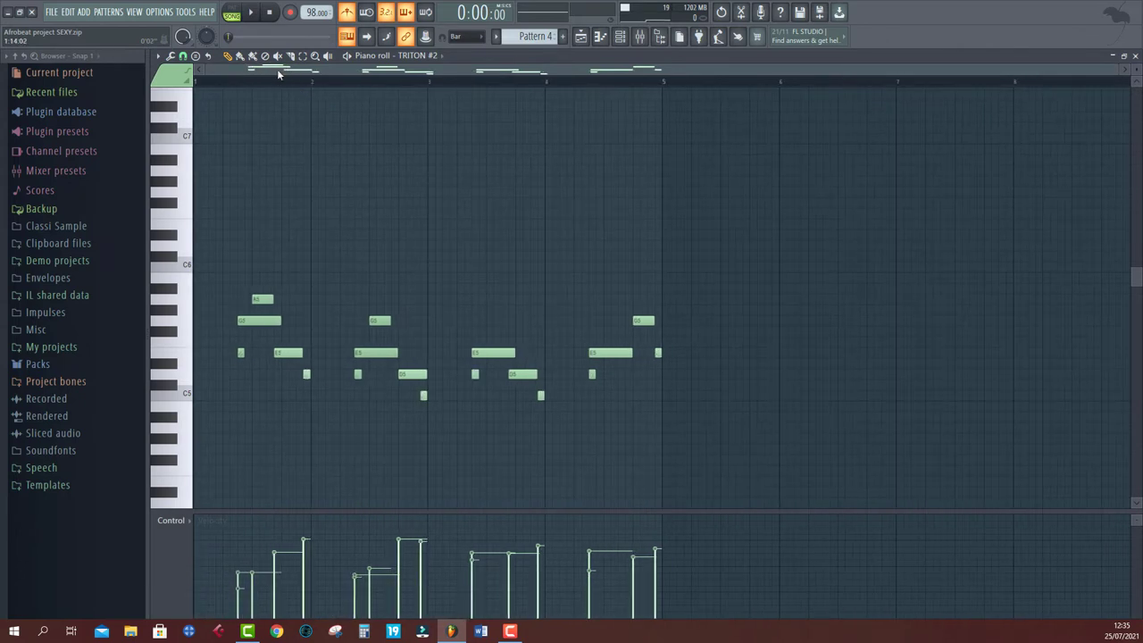
key(space)
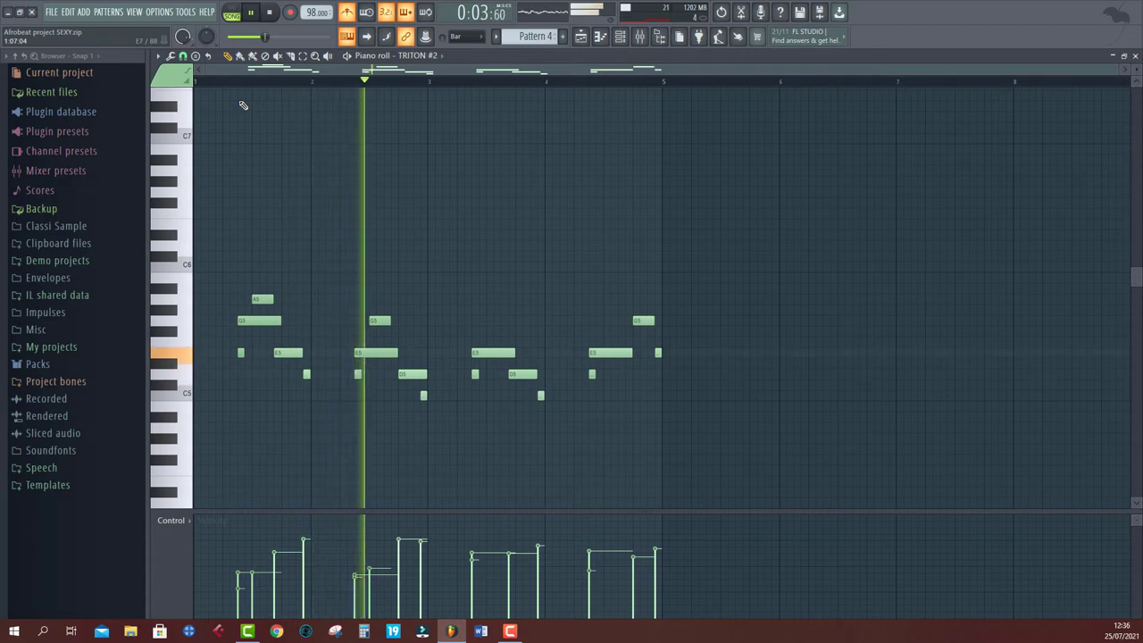
key(space)
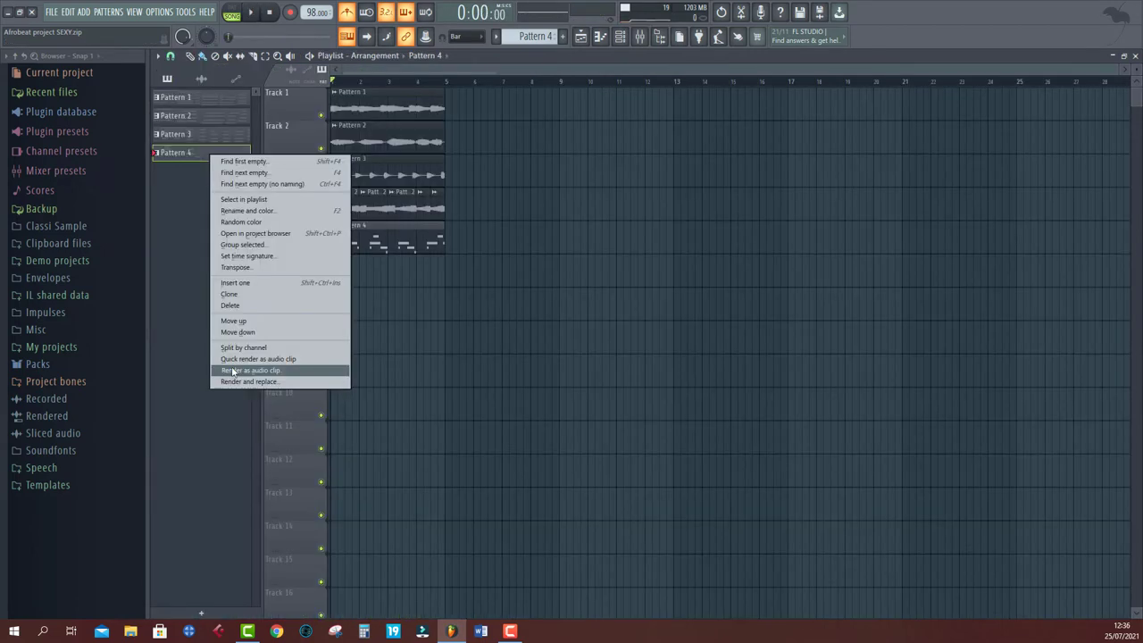
Step: Render Pattern 4 as an audio clip, place it on Track 6 and delete the Pattern 4 note clip from Track 5
click(234, 369)
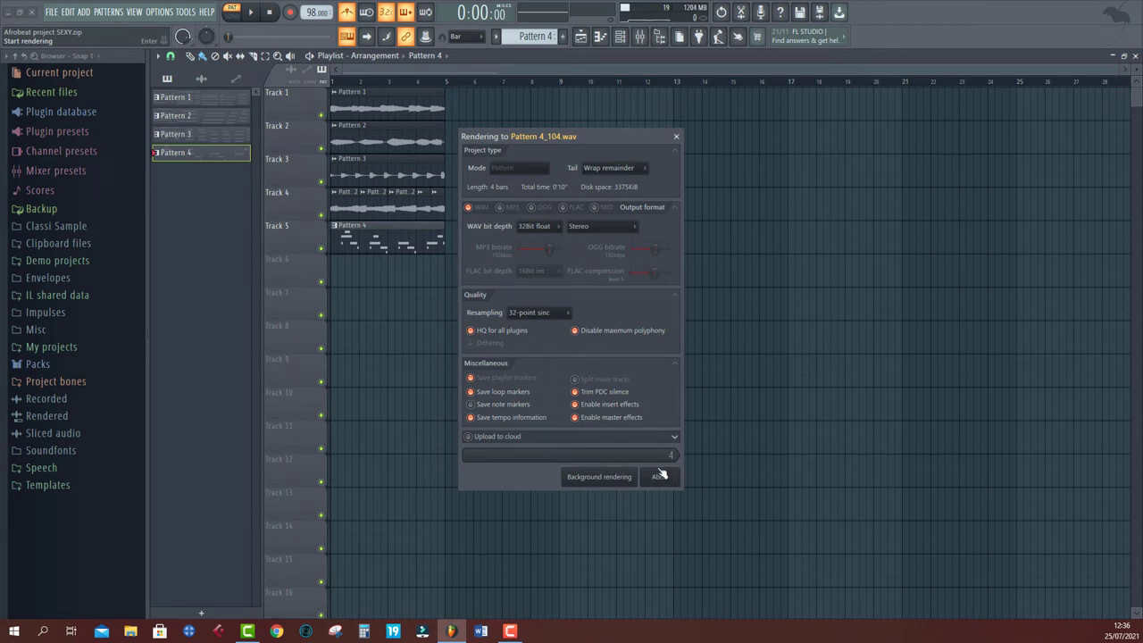
drag(205, 184, 304, 271)
right_click(390, 247)
key(space)
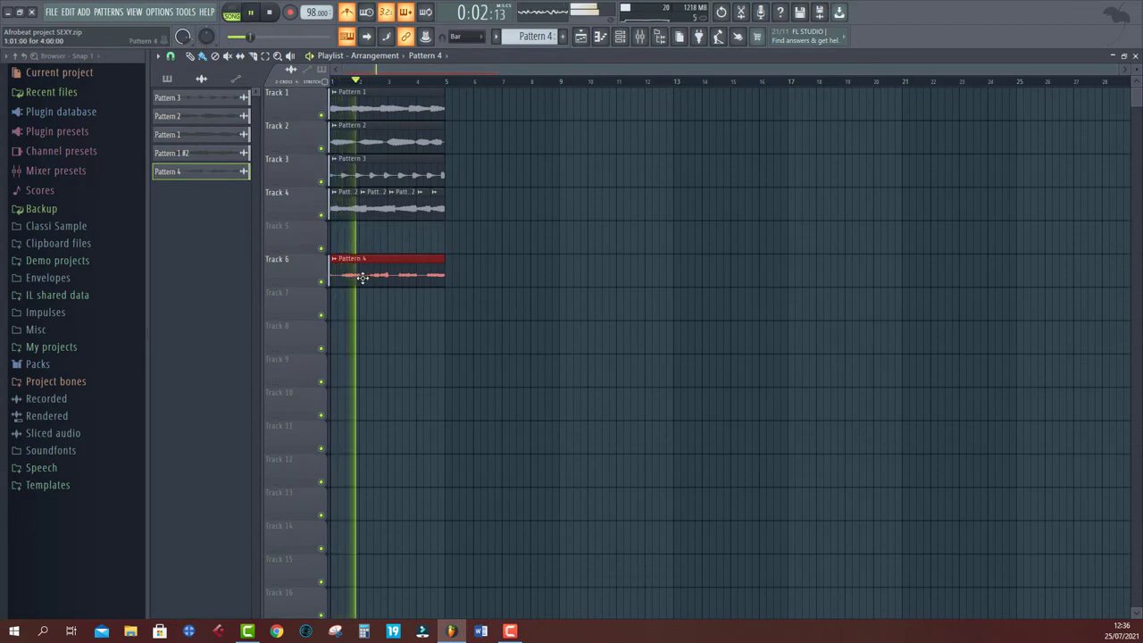
Step: Shift the Pattern 4 audio clip's time-stretching pitch using the Auto mode and play the layers
double_click(390, 266)
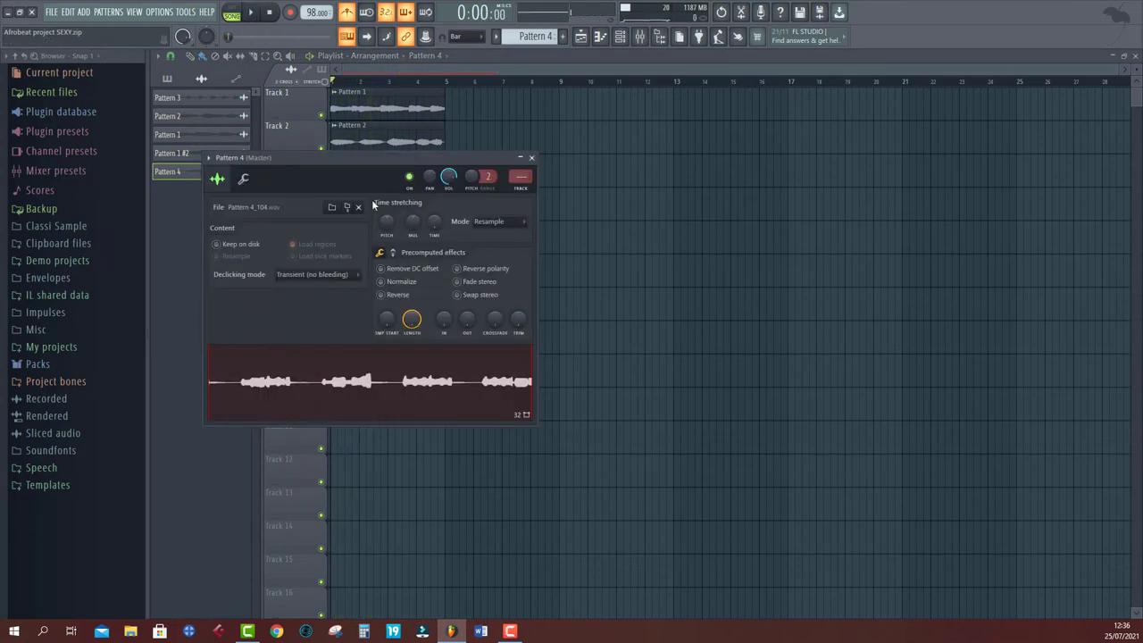
key(space)
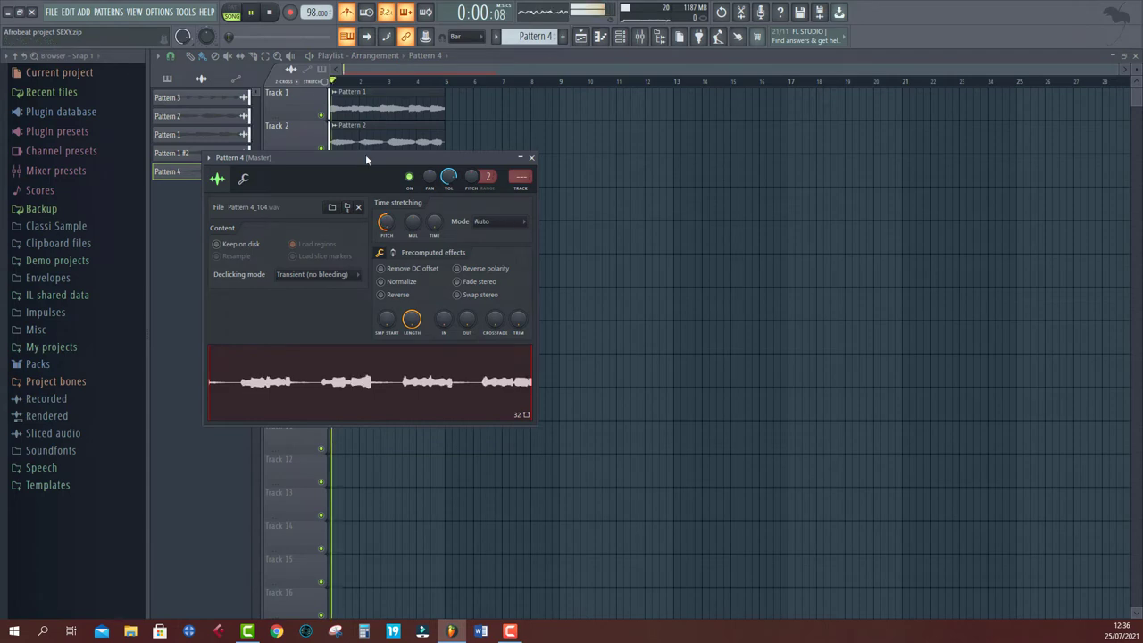
drag(365, 158, 686, 215)
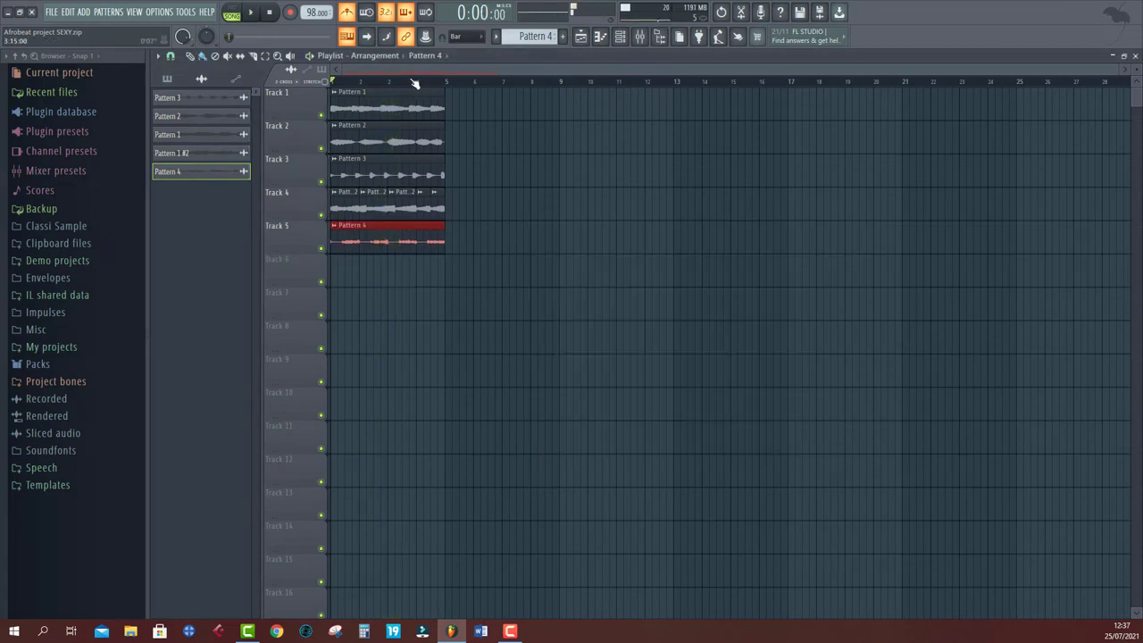
Step: Browse the Packs to the SC TUTS melody loops and look through the CHERRY melody folder
click(620, 36)
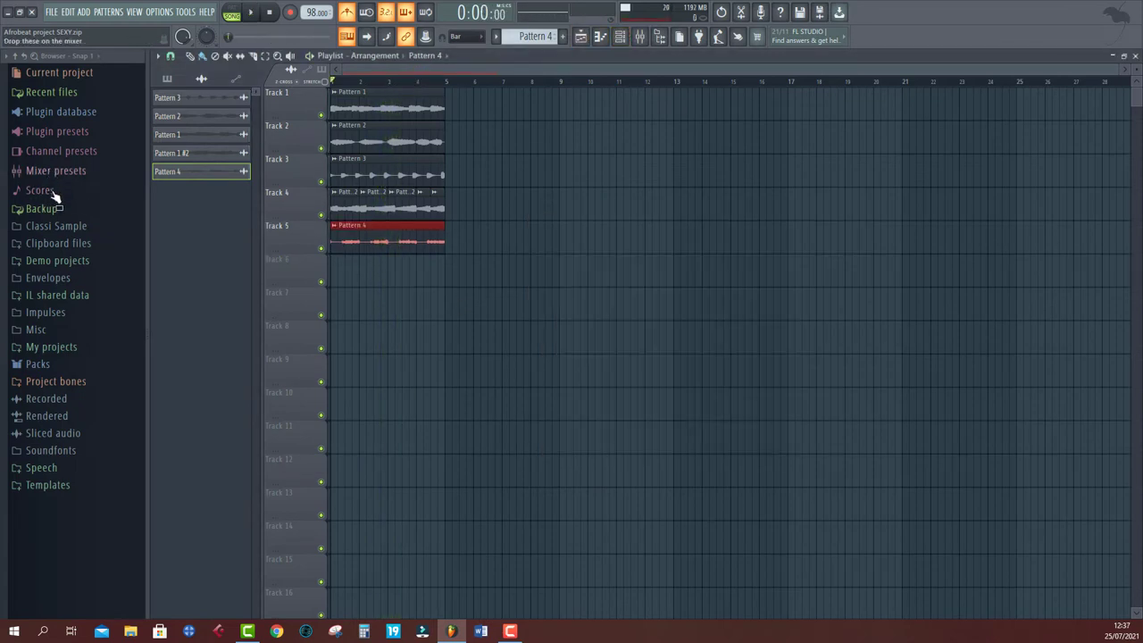
click(31, 365)
scroll(35, 368, down, 10)
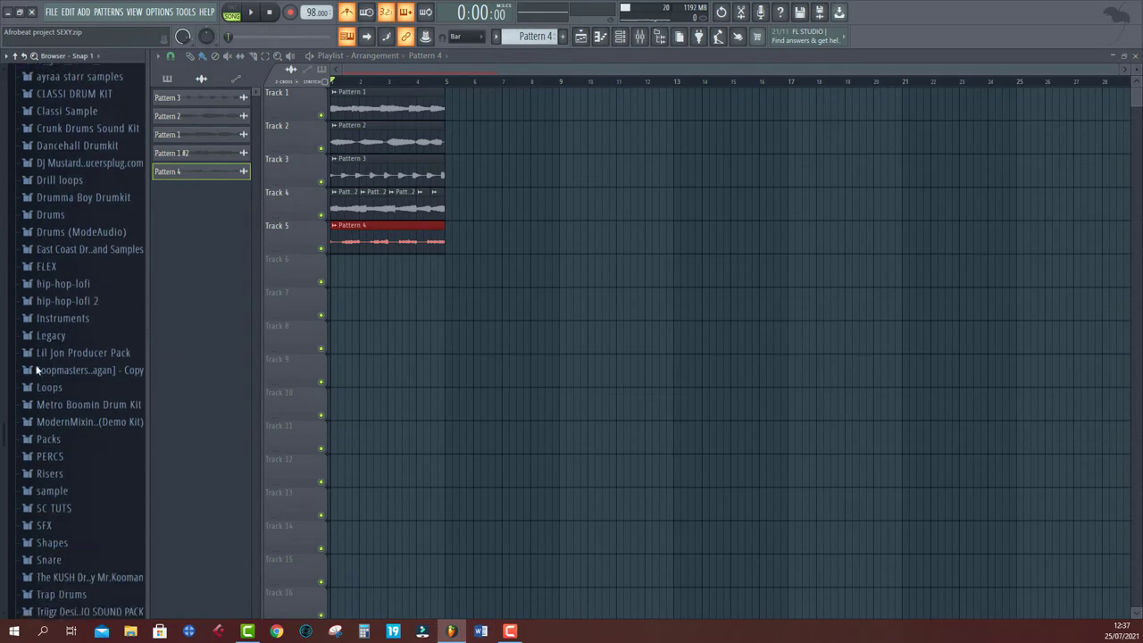
scroll(37, 368, down, 3)
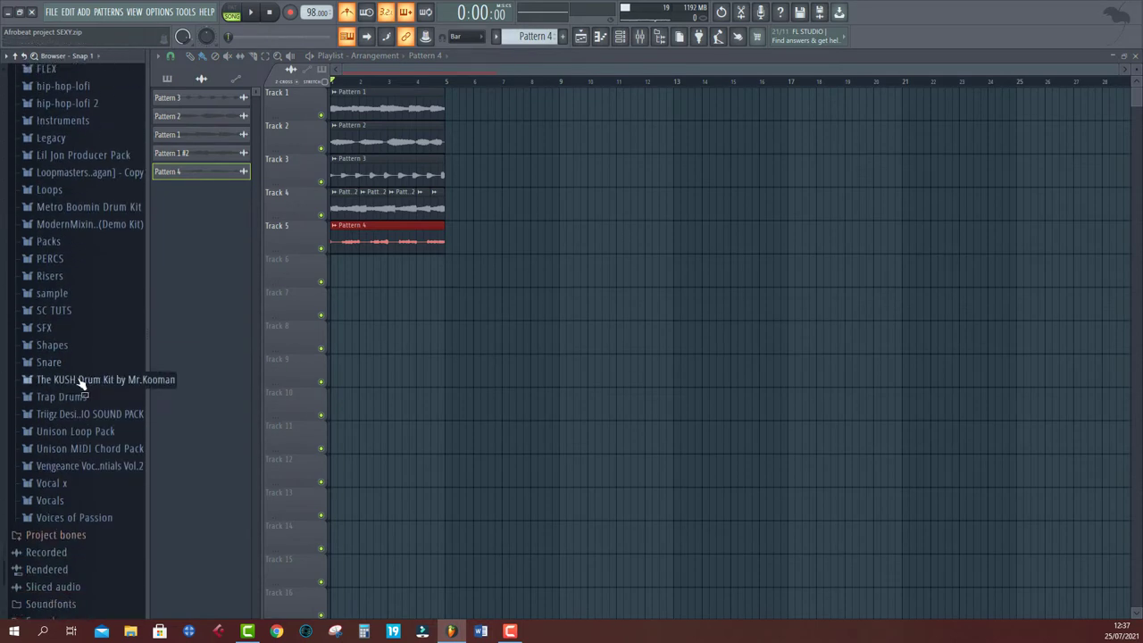
click(74, 315)
click(83, 330)
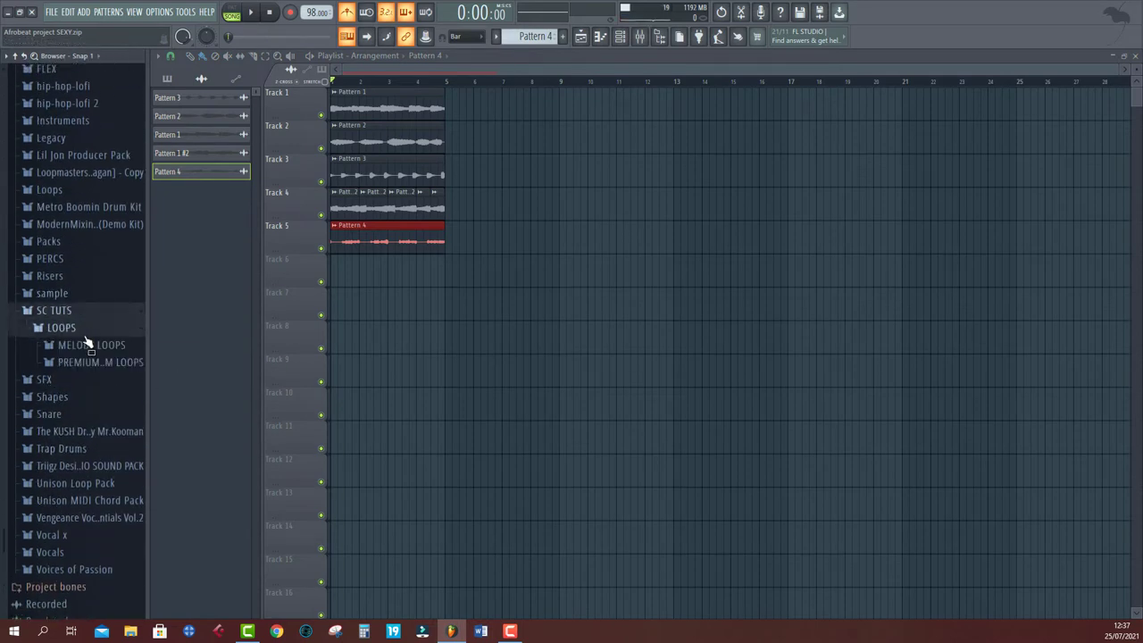
click(98, 346)
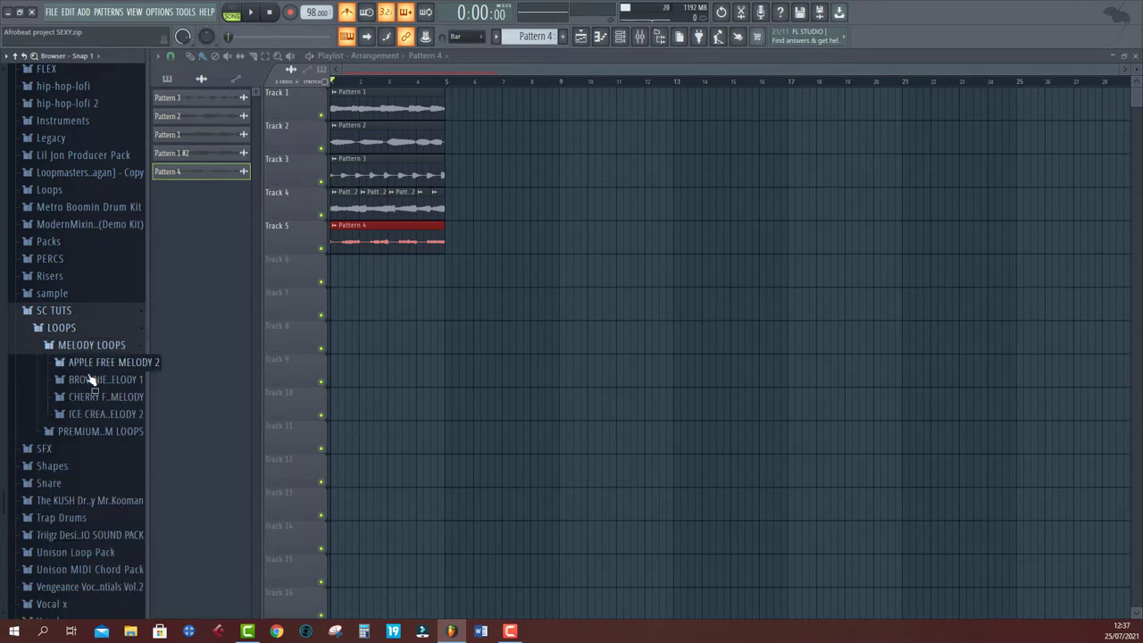
click(90, 399)
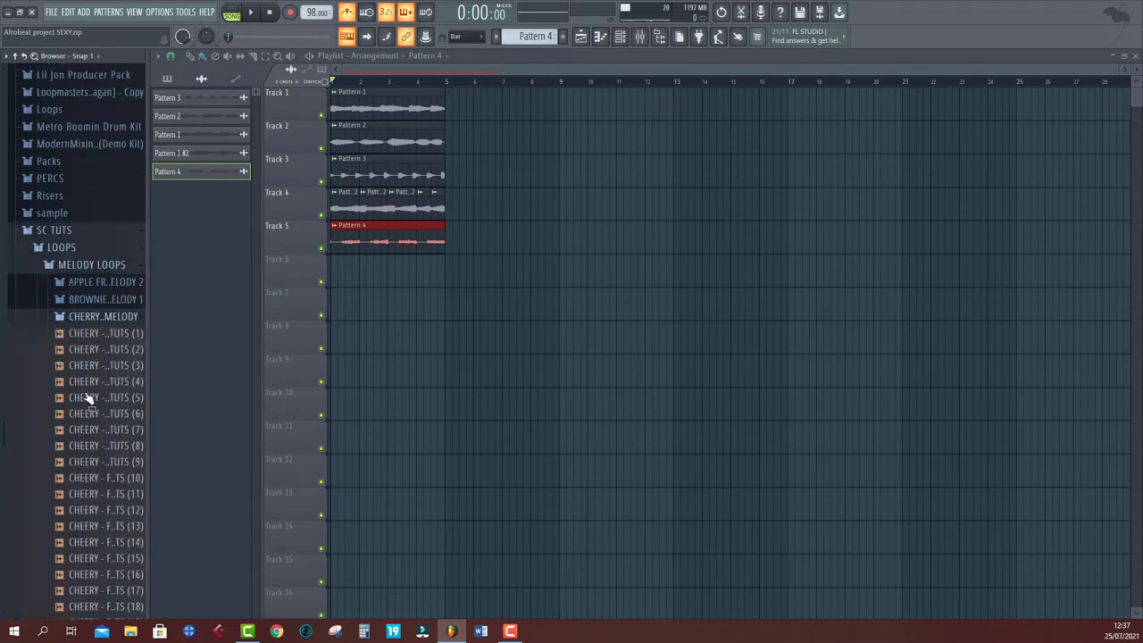
click(101, 292)
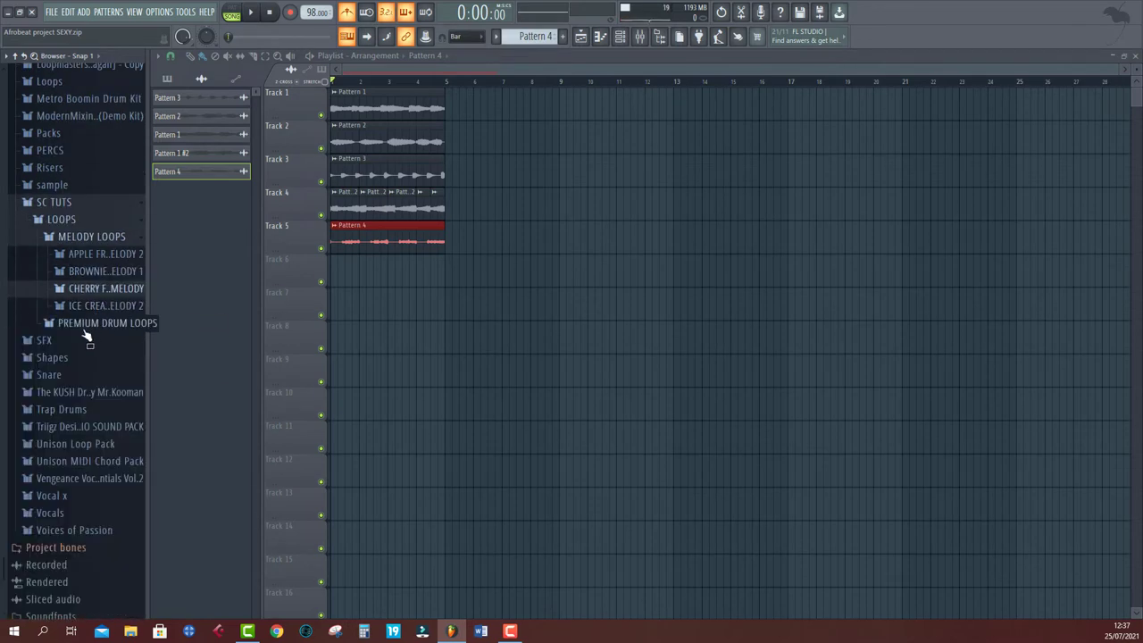
Step: Place Kose - Premium drum loop (2) from the premium drum loops at bar 1 of Track 6
click(85, 330)
click(105, 286)
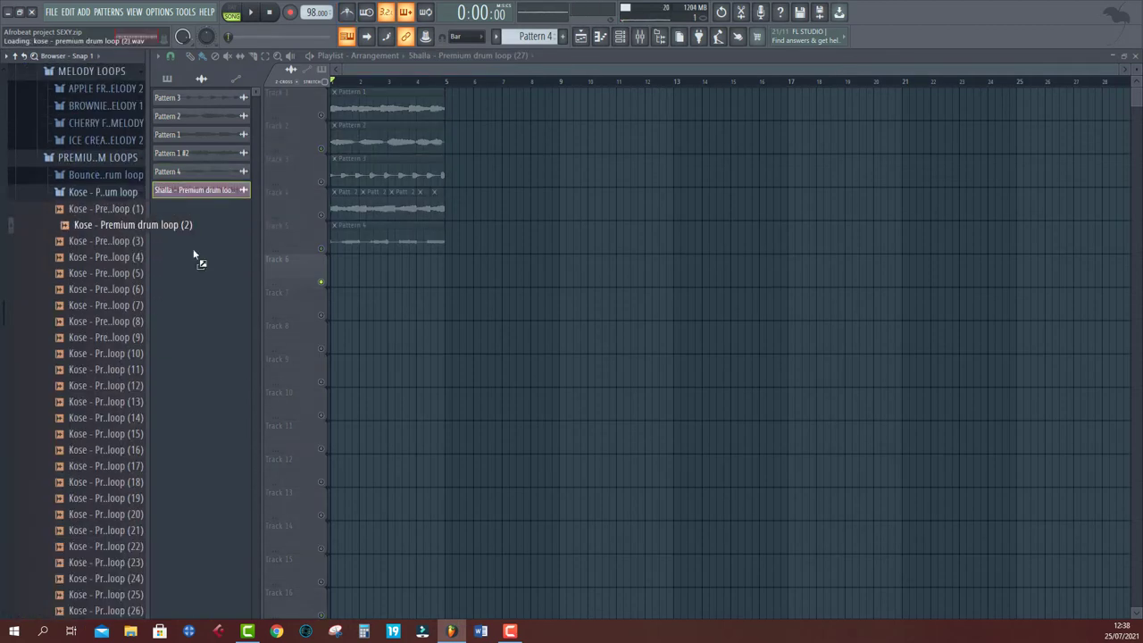
drag(195, 257, 326, 280)
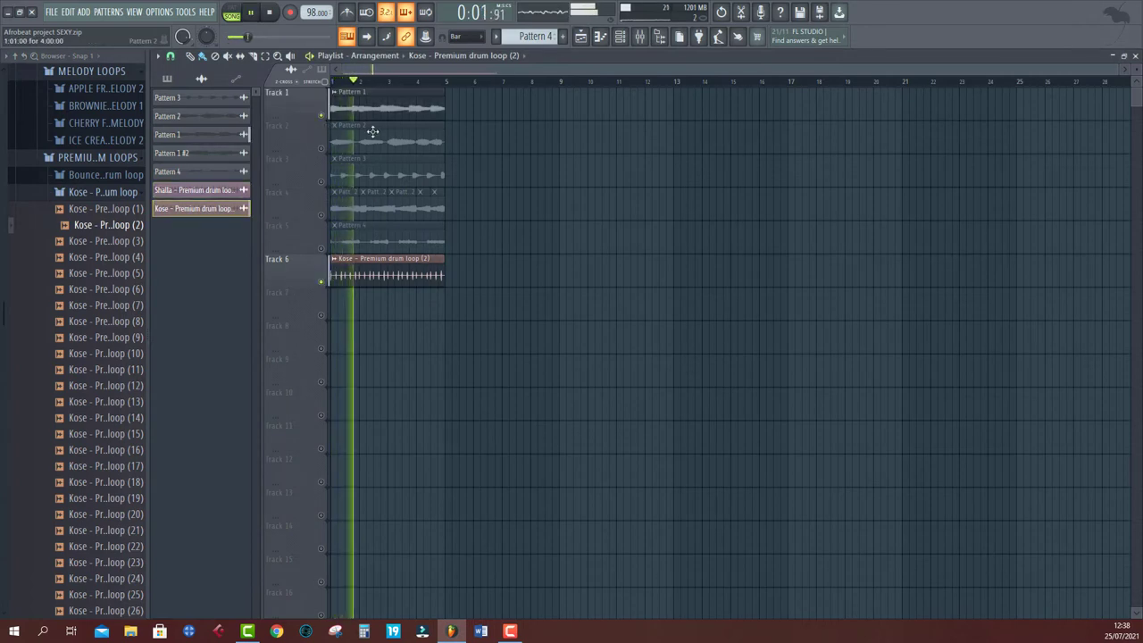
Step: Set the Pattern 1 audio clip's channel volume to 57% and the Pattern 2 audio clip's to 68% during playback
double_click(393, 108)
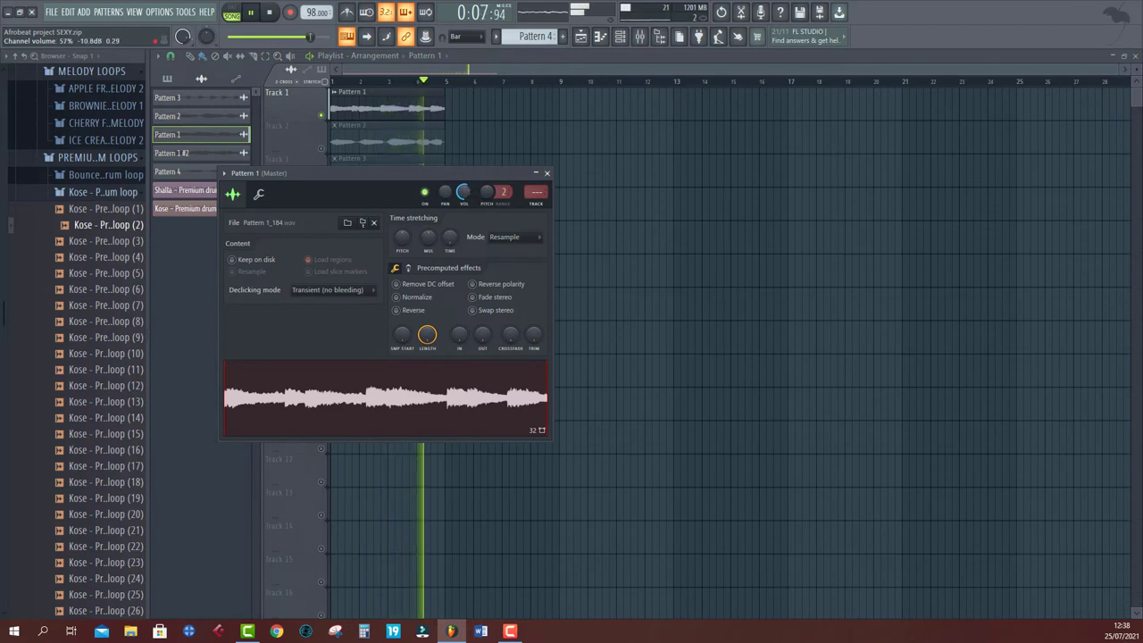
click(400, 143)
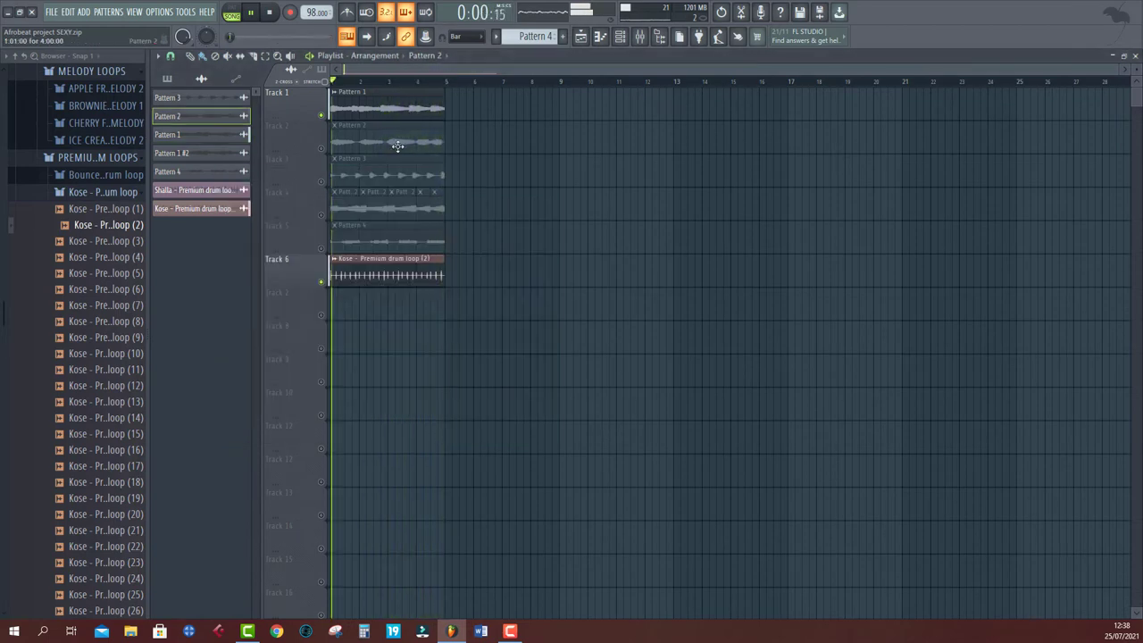
double_click(376, 140)
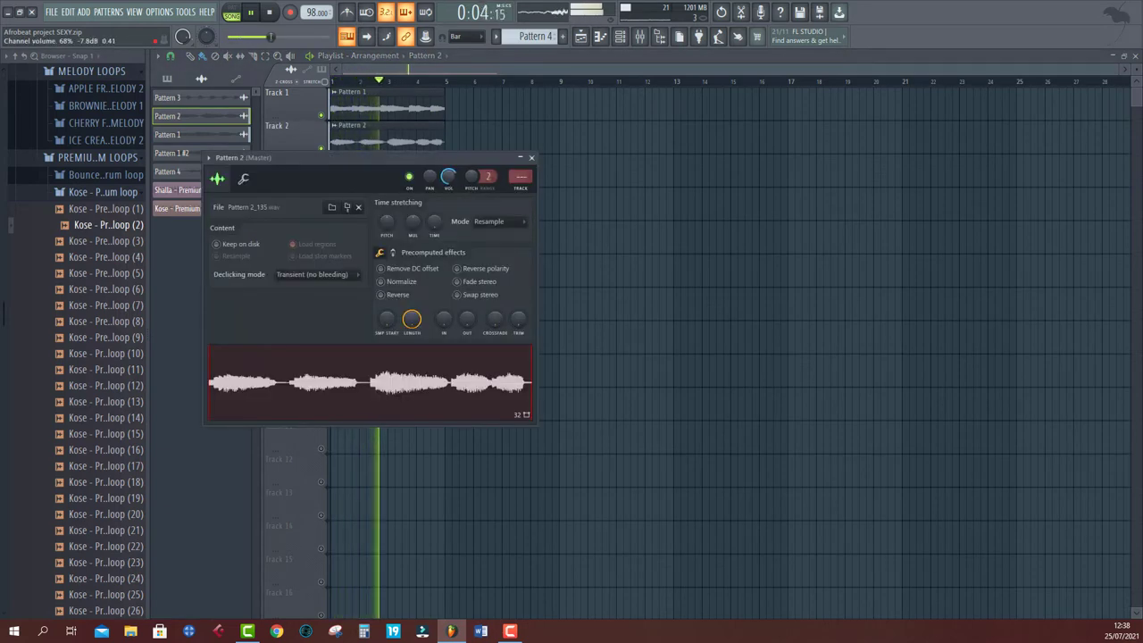
click(391, 149)
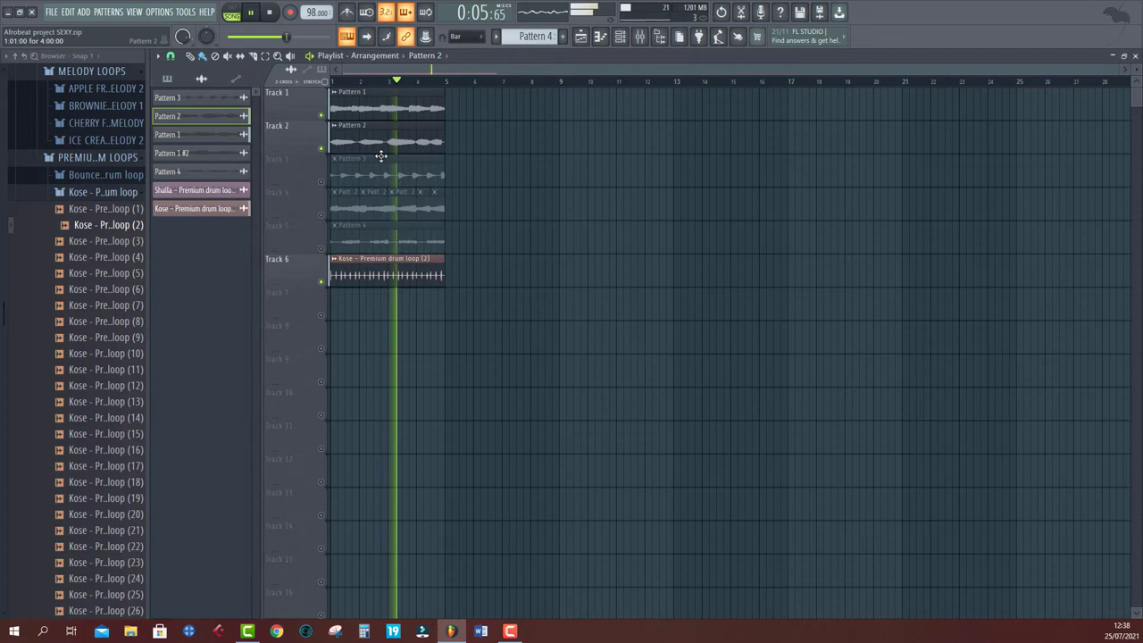
Step: Unmute Tracks 3, 4 and 5 and set the Pattern 1 #2 clip's channel volume to 14%
click(320, 181)
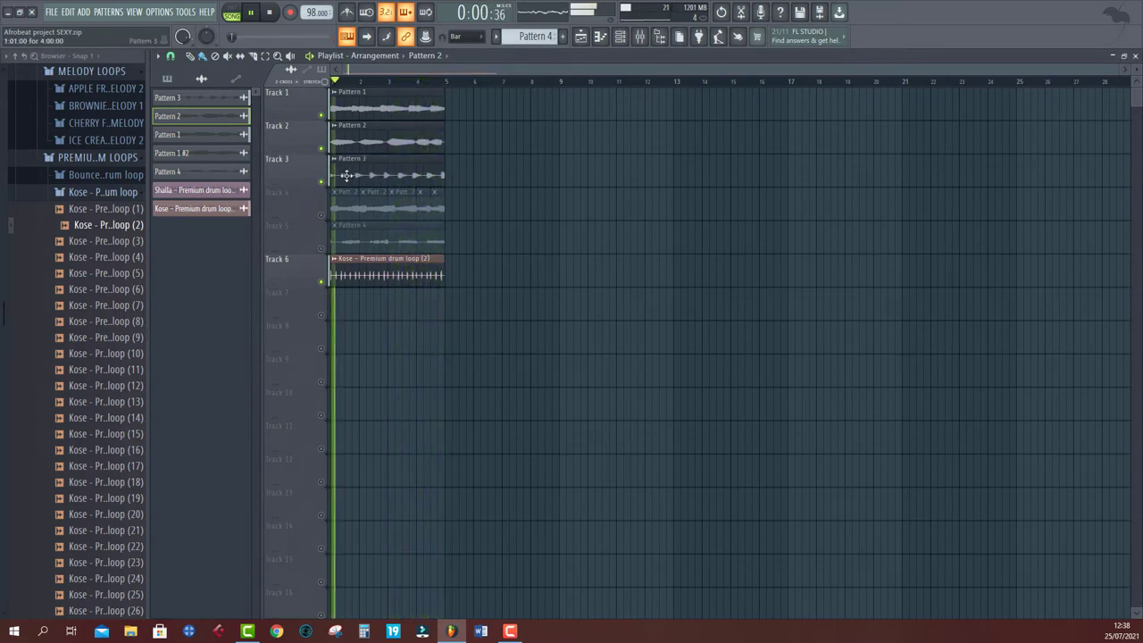
click(323, 216)
key(space)
double_click(352, 203)
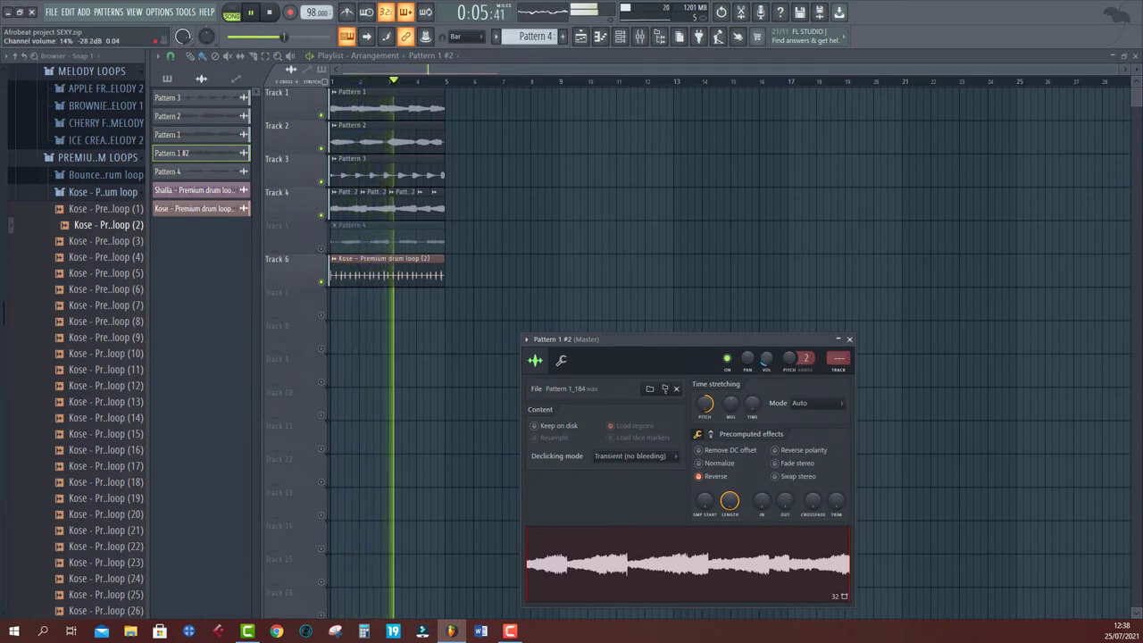
click(323, 249)
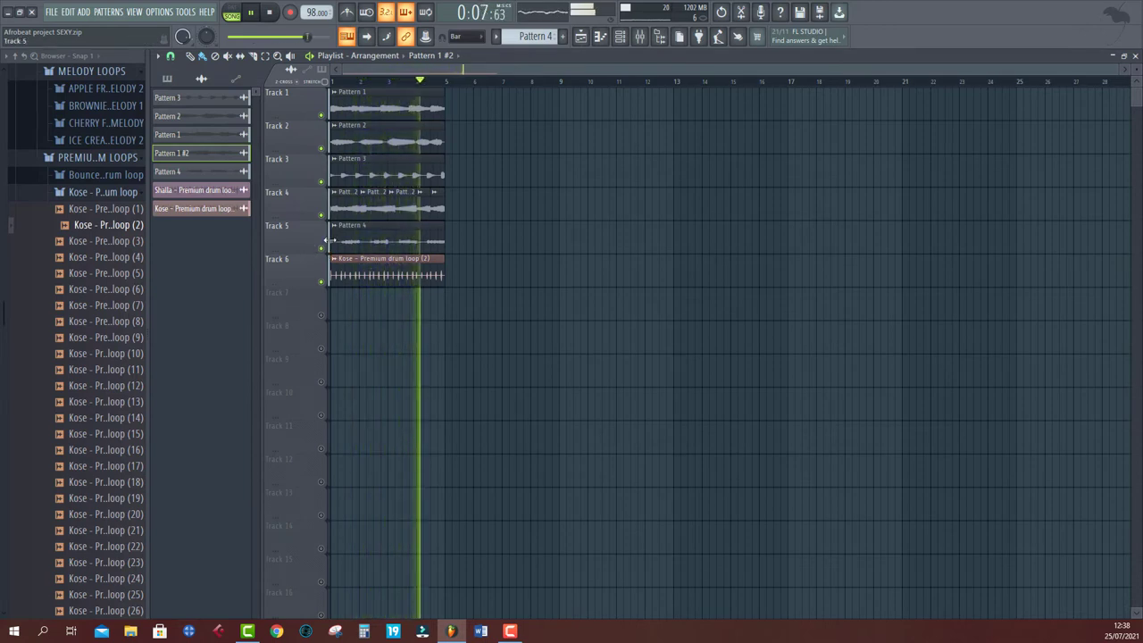
Step: Show all channels in the rack, add the VT_BD sample from the Uhuru folder and create Pattern 5
click(639, 37)
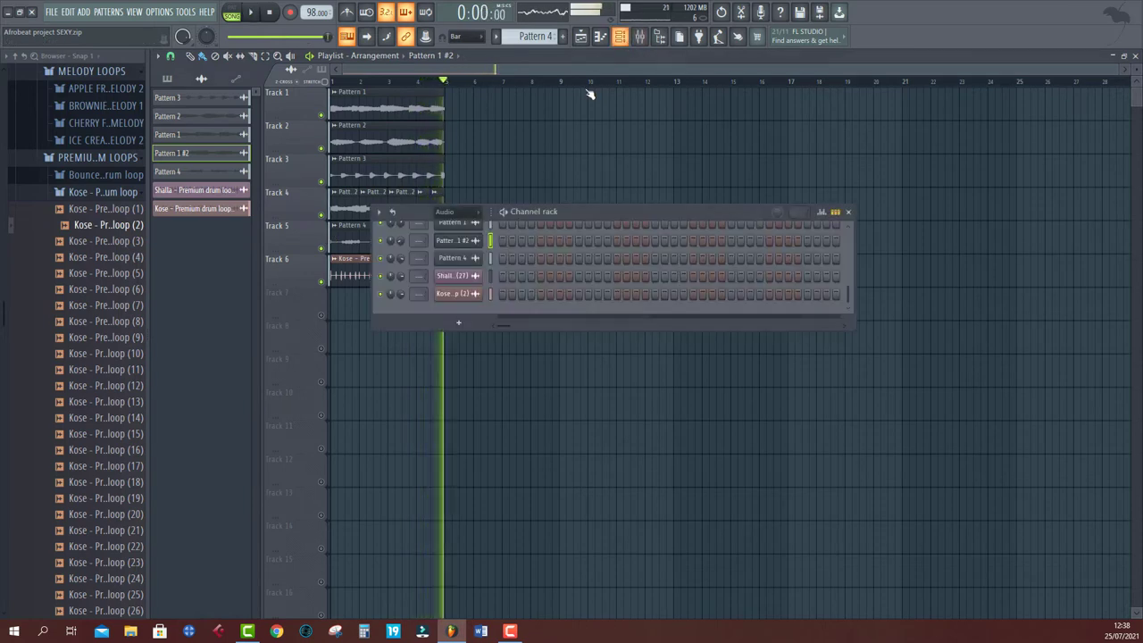
key(space)
click(474, 224)
scroll(69, 370, down, 2)
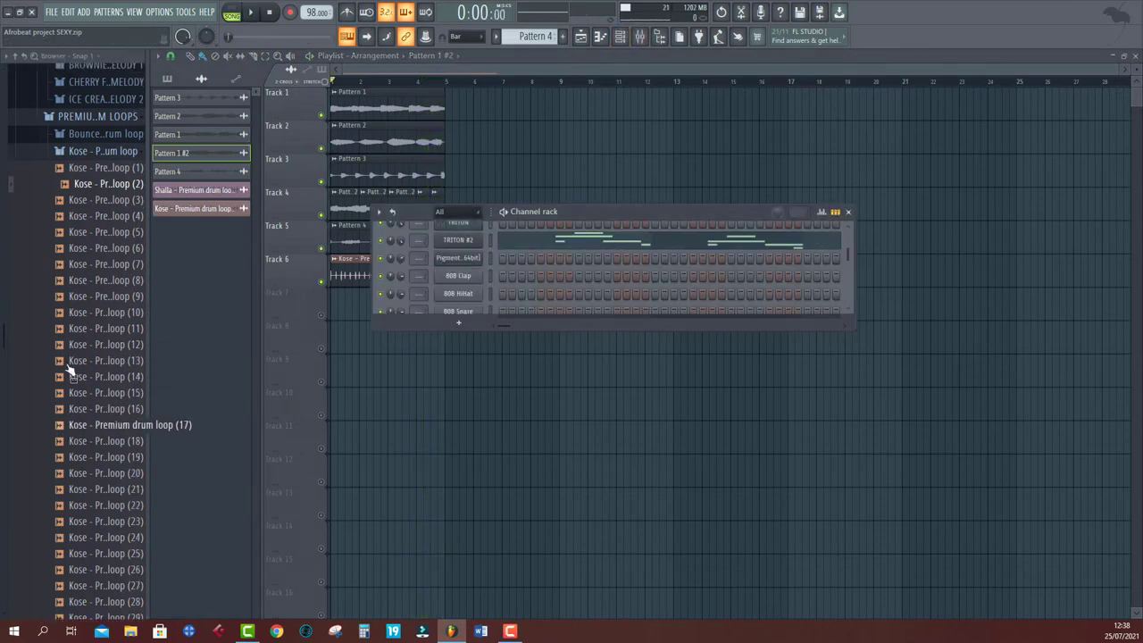
scroll(88, 310, down, 2)
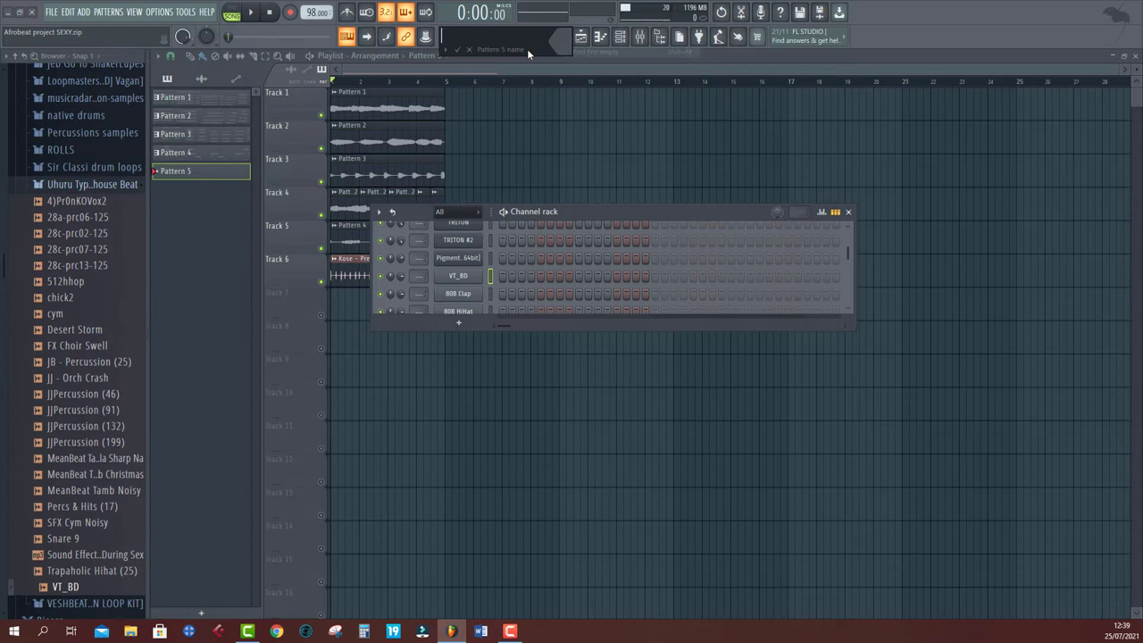
click(458, 51)
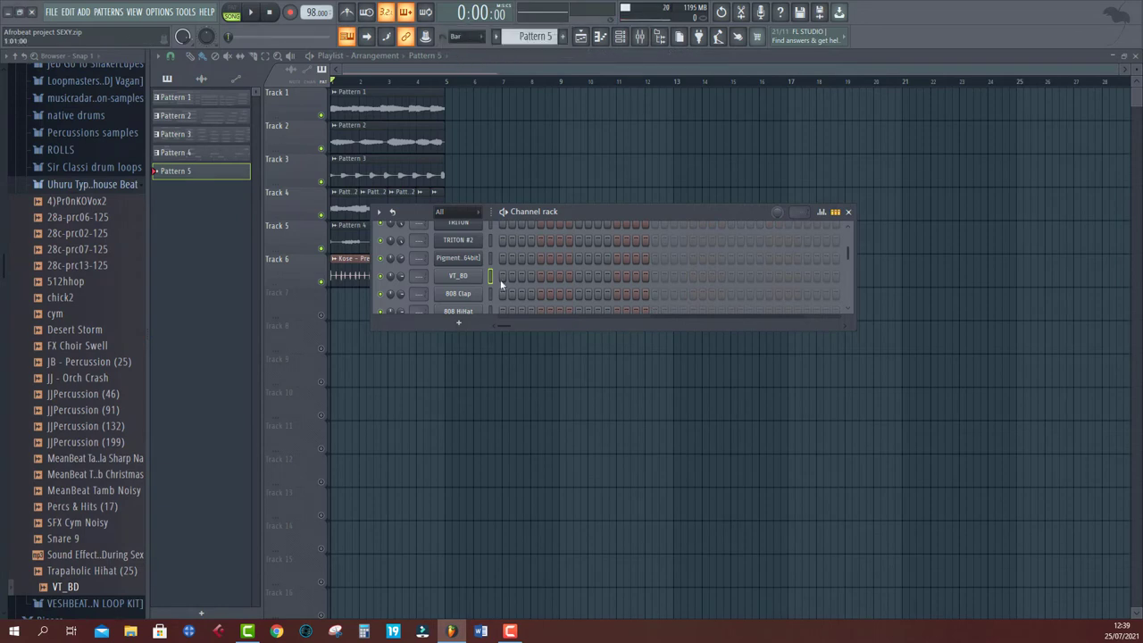
Step: Fill the VT_BD channel every 4 steps, place Pattern 5 at bar 1 of Track 7 and start playback
right_click(480, 276)
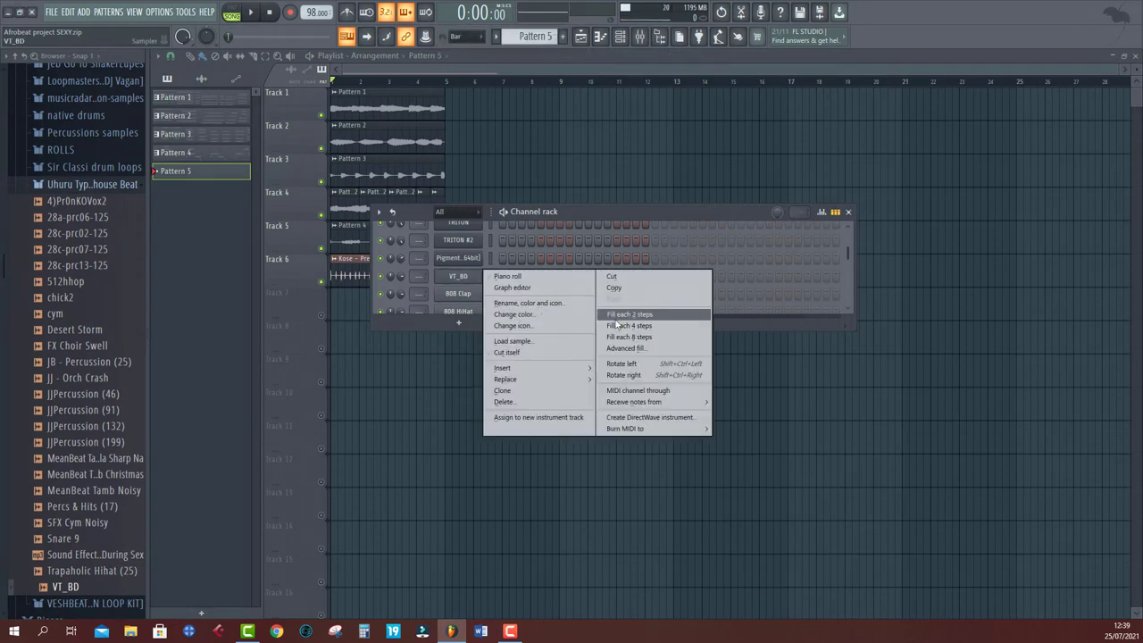
click(612, 327)
key(F6)
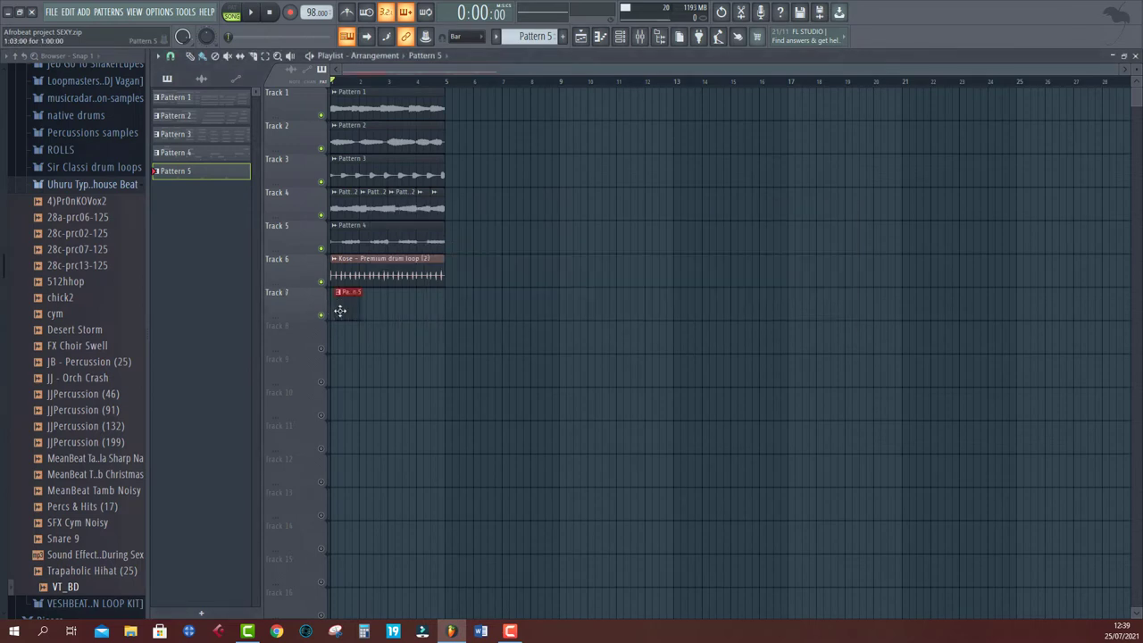
click(620, 38)
key(space)
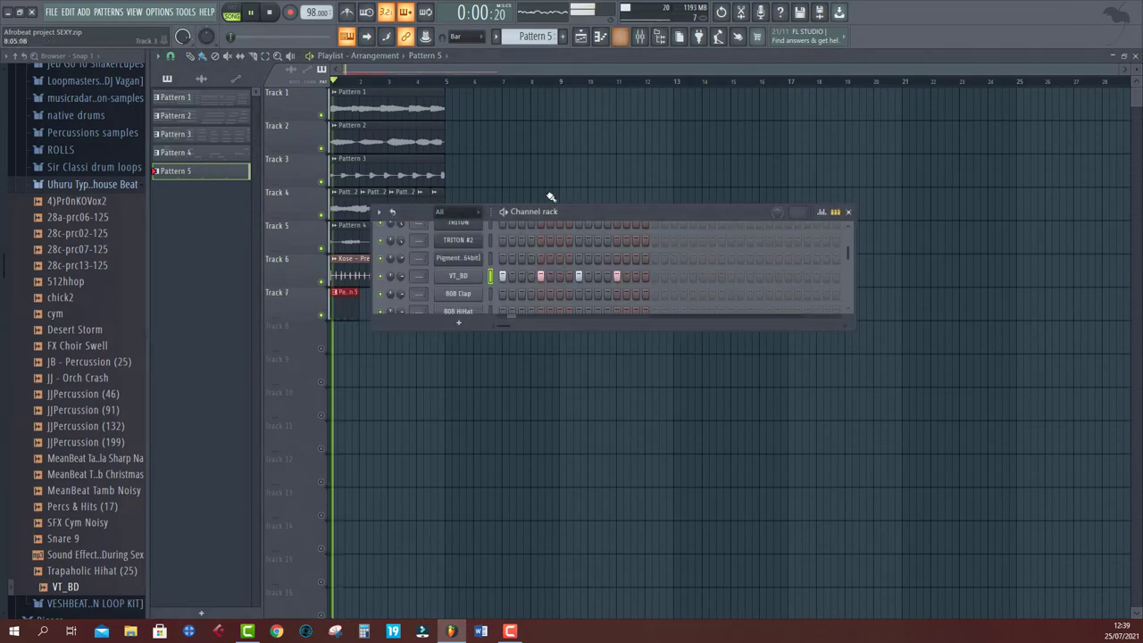
Step: Extend the VT_BD kick into the second bar with hits on steps 17, 21, 25 and 29
click(616, 276)
click(654, 276)
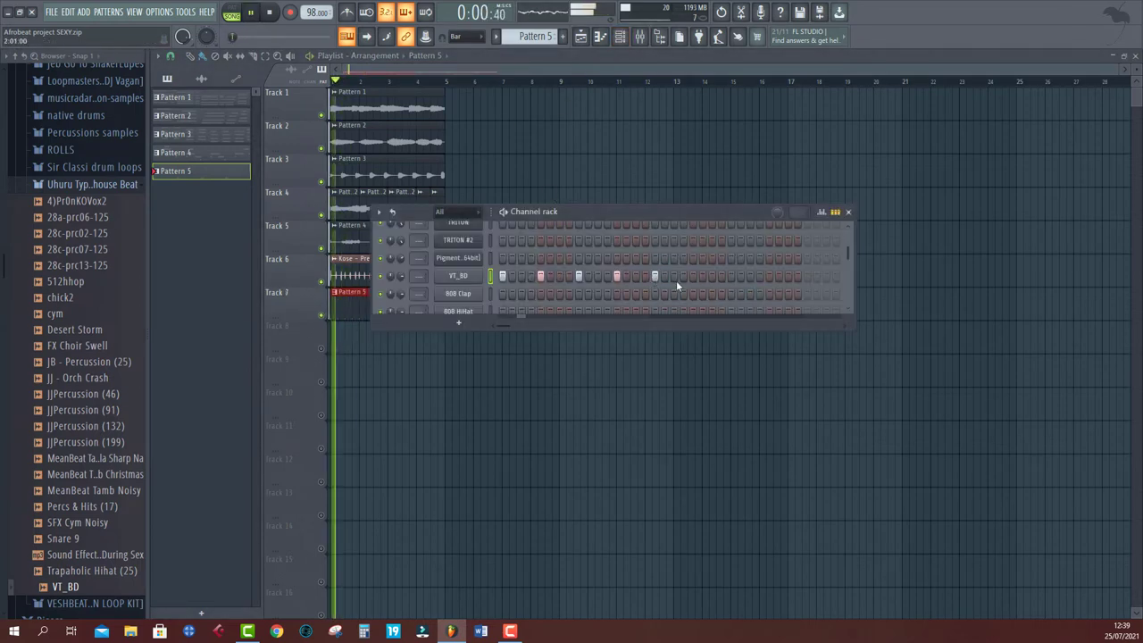
click(693, 276)
click(732, 276)
click(770, 276)
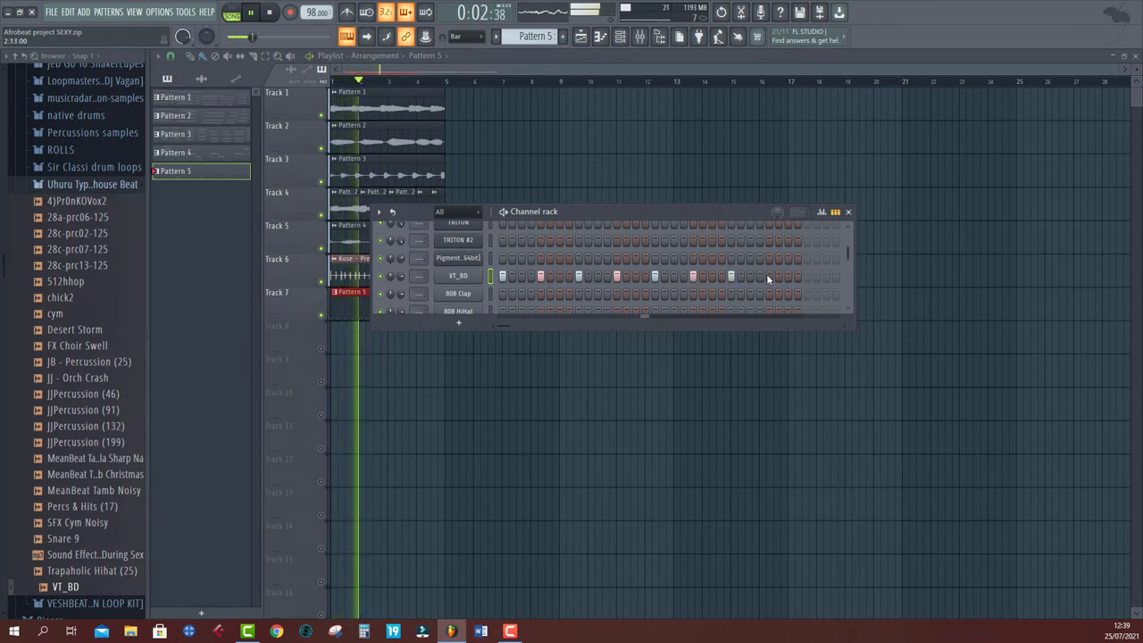
Step: Try extra VT_BD kicks during playback, keeping added hits on steps 7 and 22
click(560, 276)
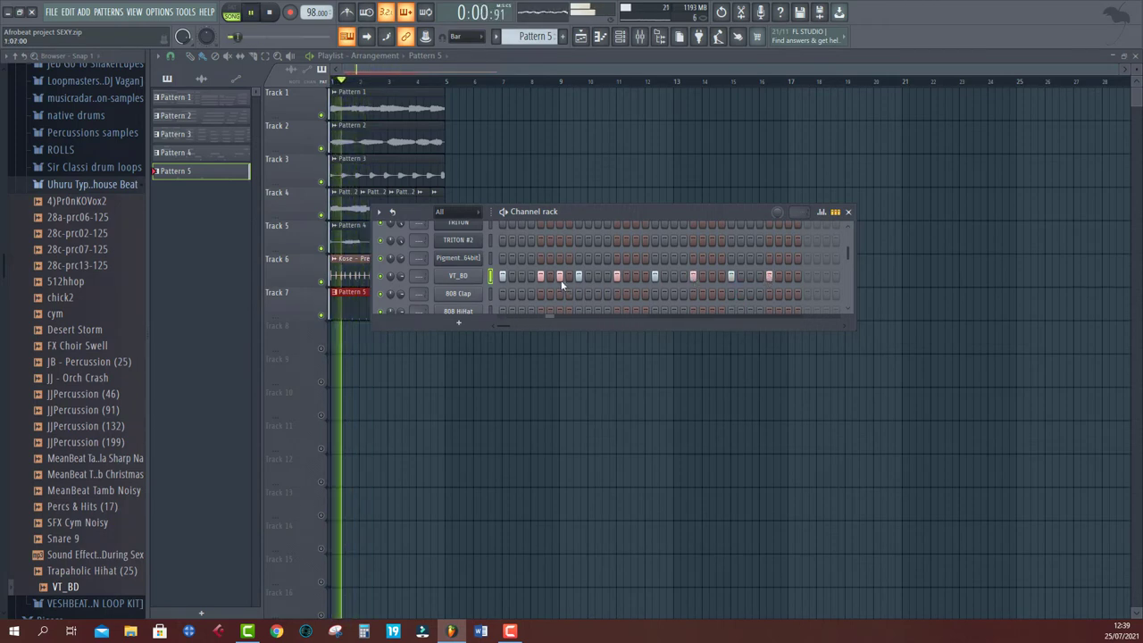
click(636, 277)
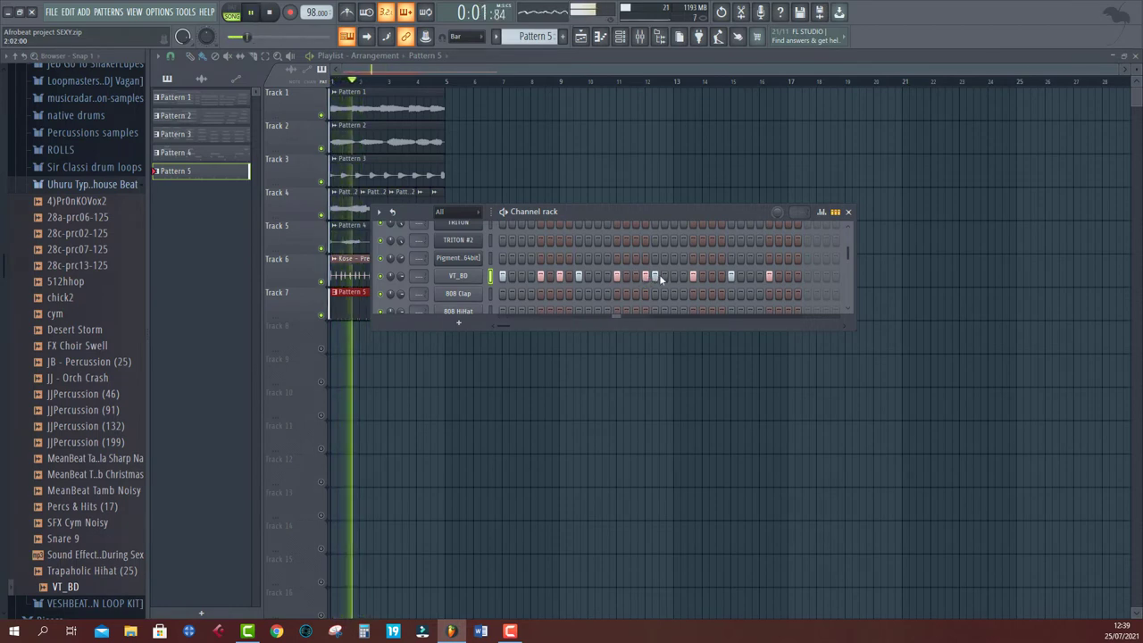
click(647, 277)
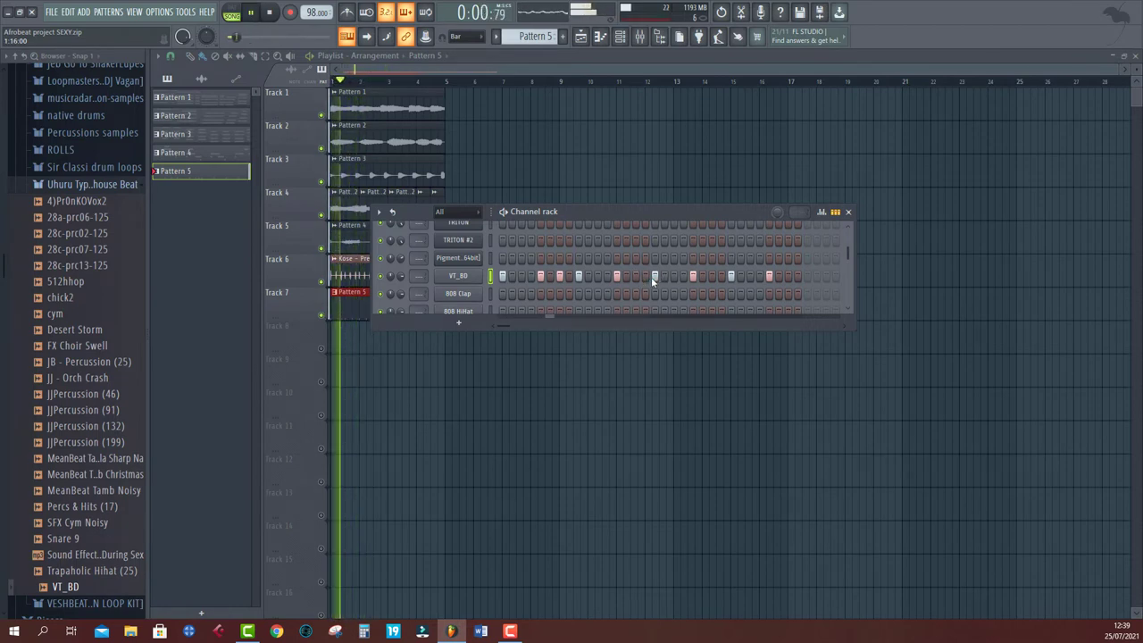
click(664, 276)
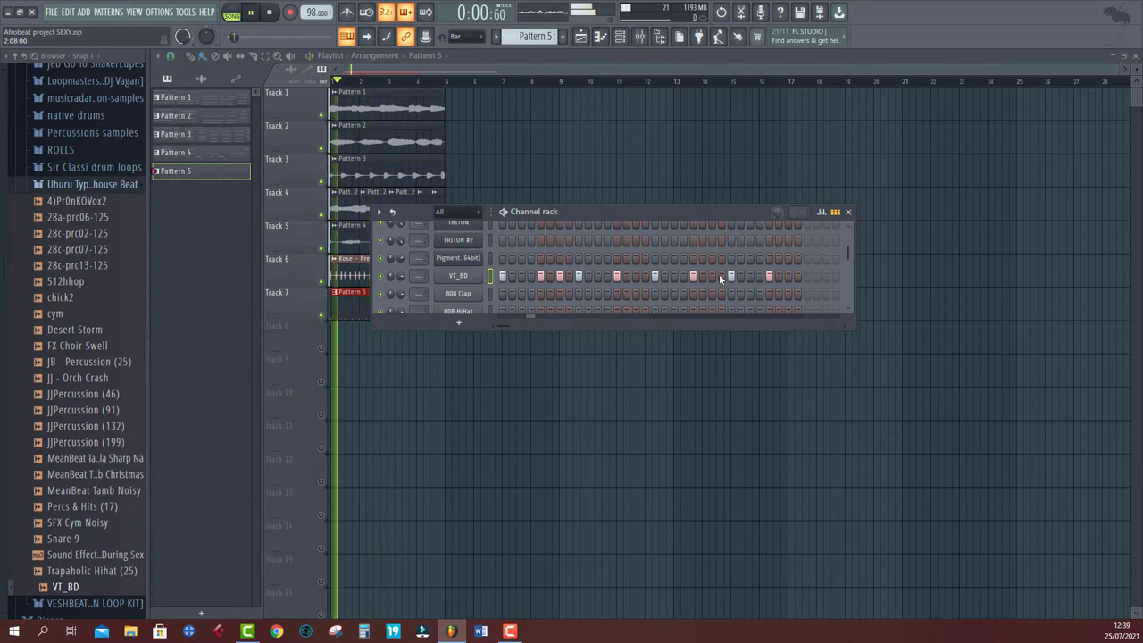
click(704, 279)
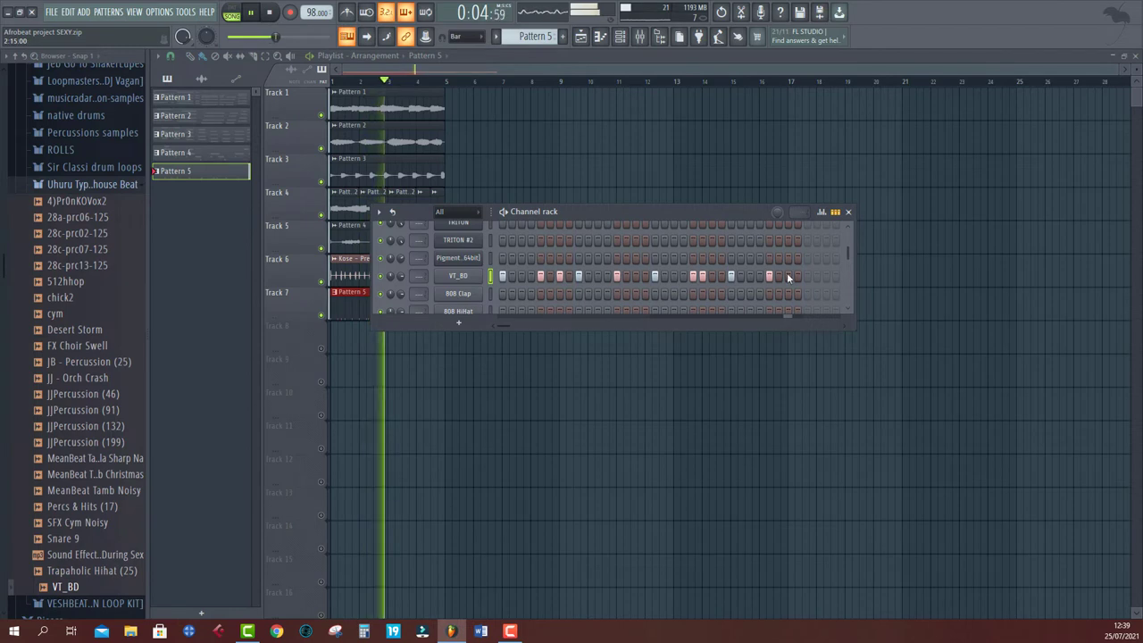
Step: Duplicate the Pattern 5 clip to bar 3 of Track 7 and mute Track 5
drag(356, 309, 334, 338)
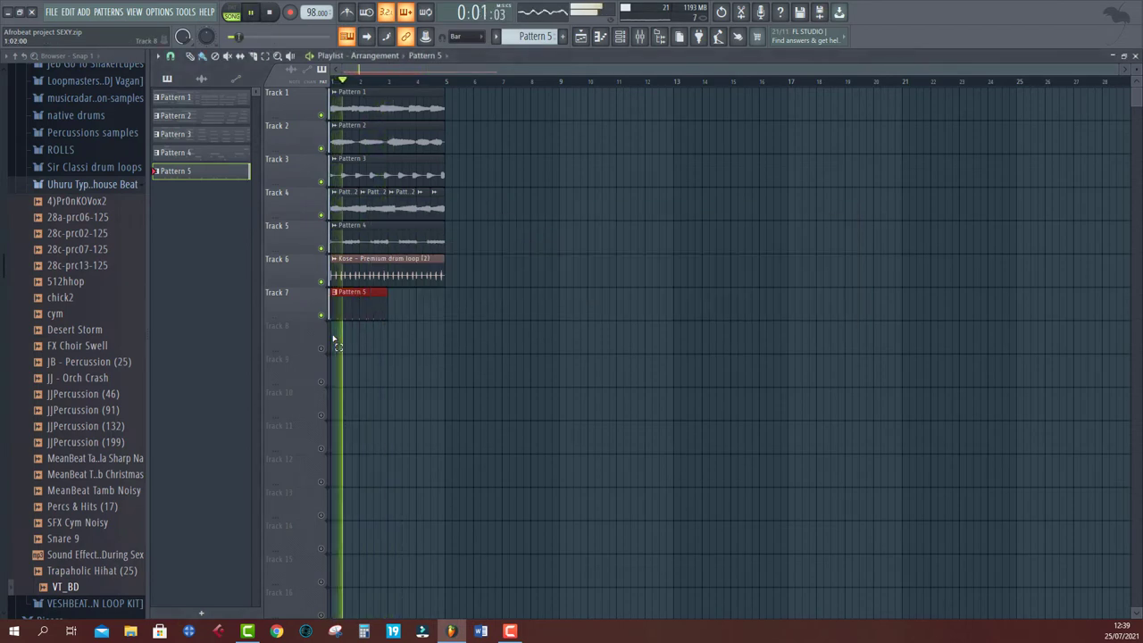
key(ctrl+b)
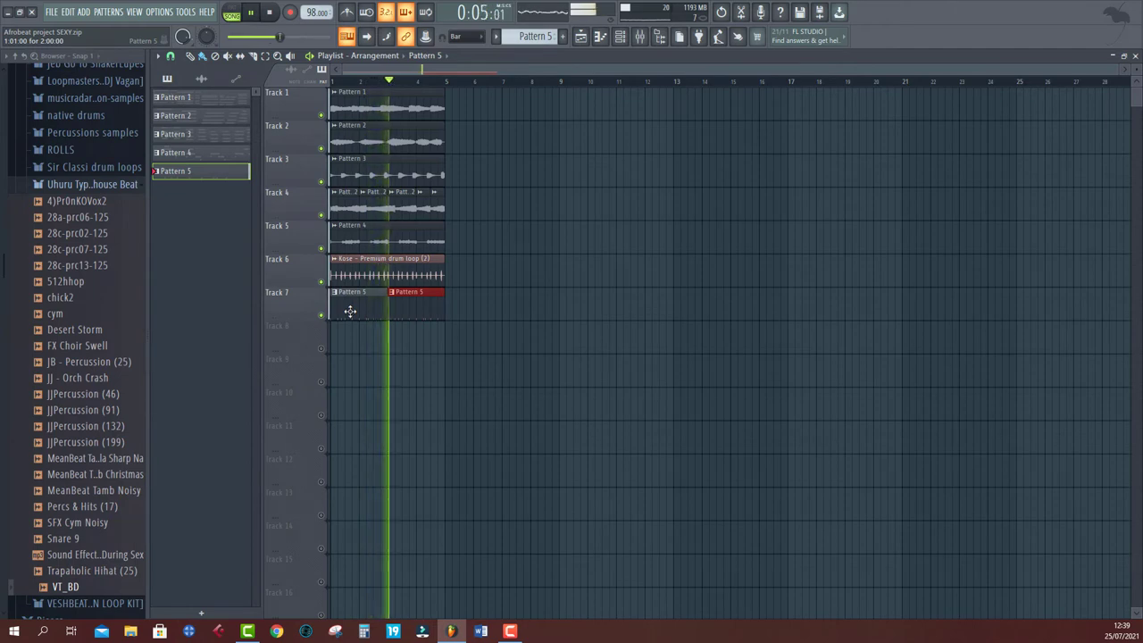
click(322, 248)
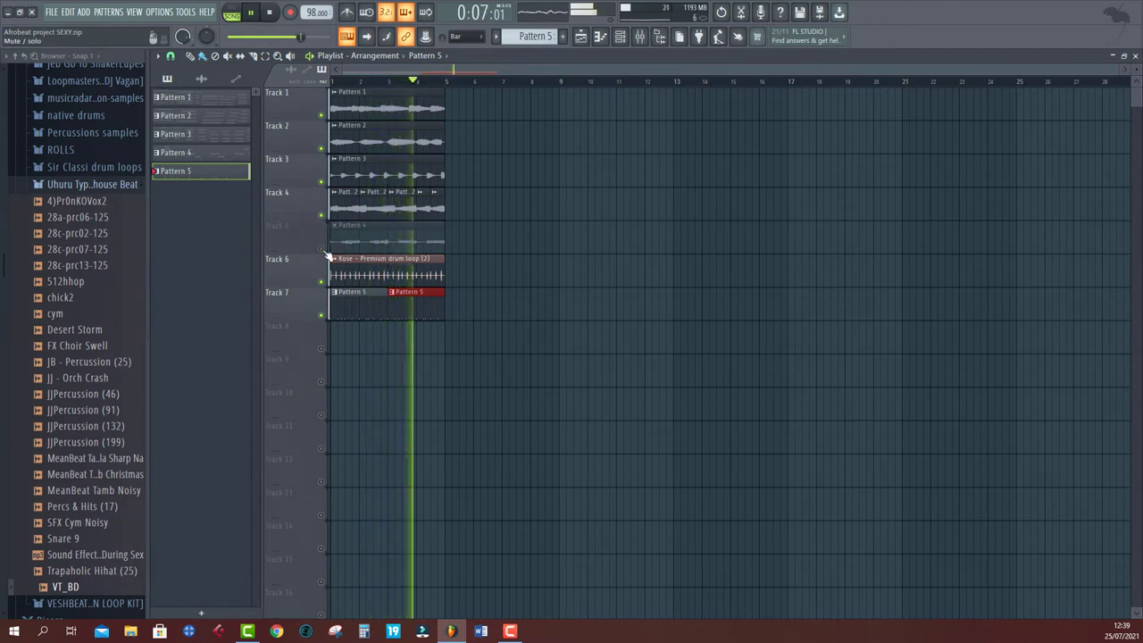
Step: Render Pattern 5 to audio and replace its clips on Track 7
click(361, 306)
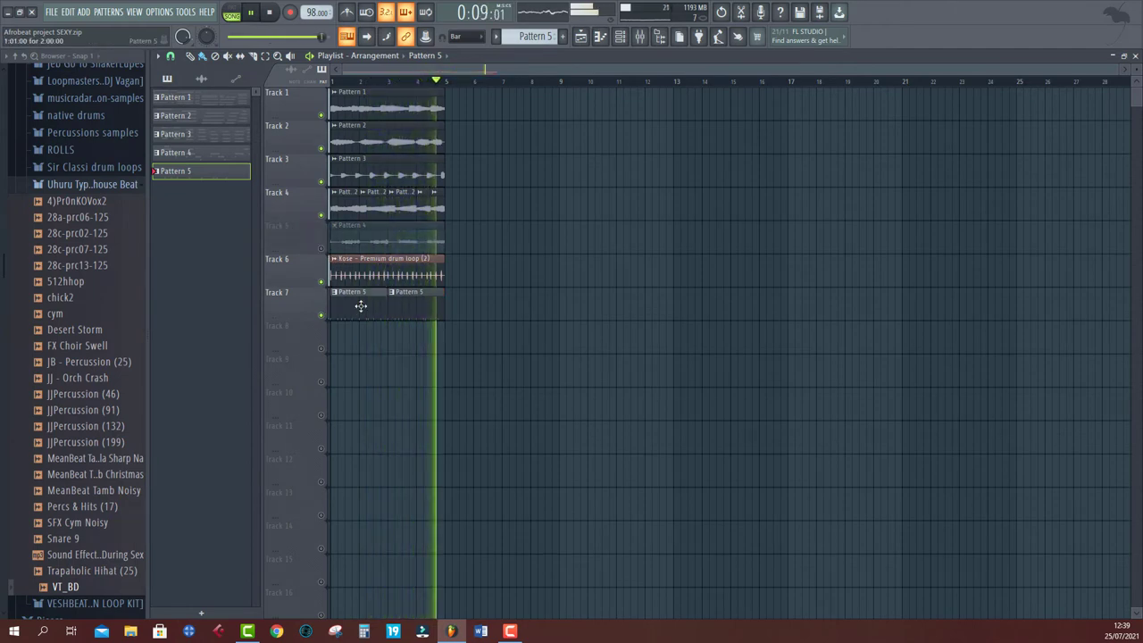
right_click(234, 177)
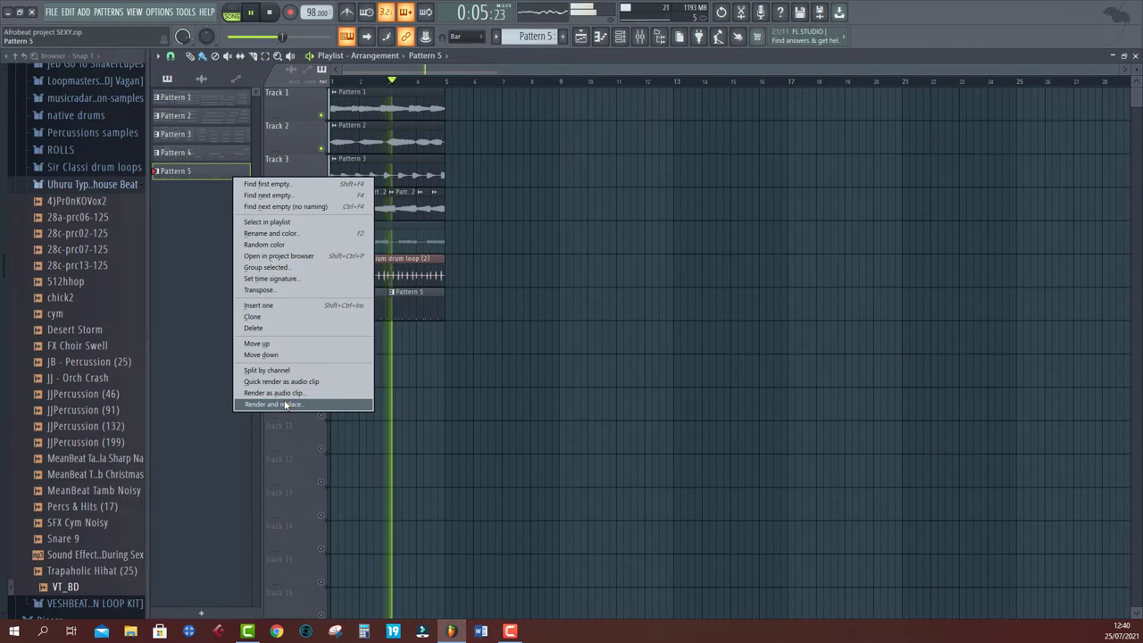
click(285, 404)
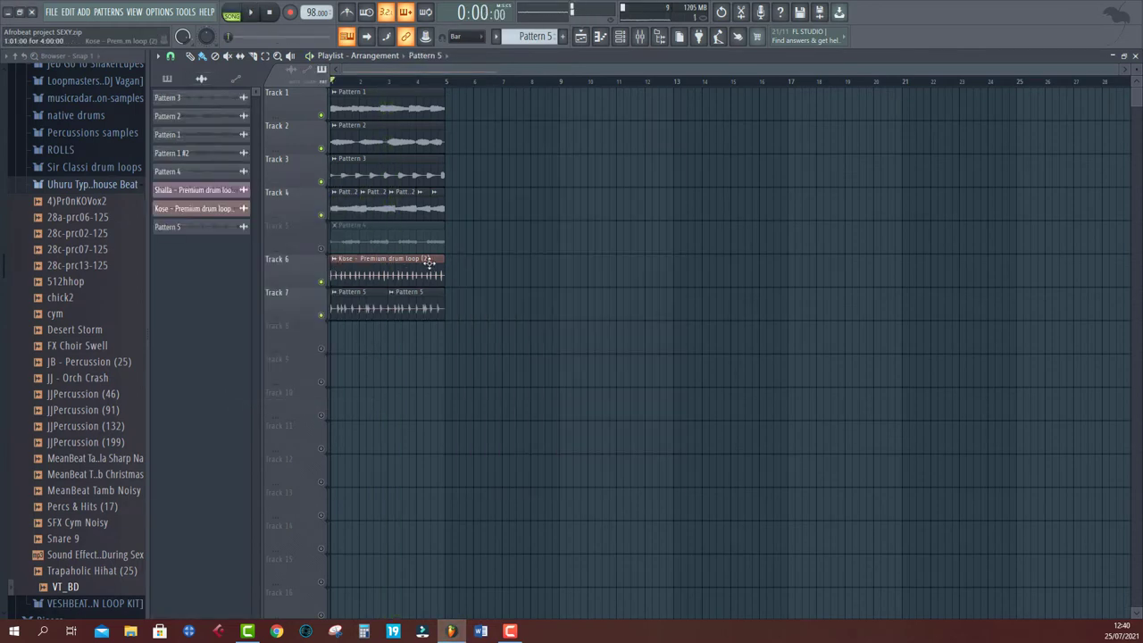
Step: Set the playlist snap to Bar and move all the clips together to start at bar 13
scroll(428, 85, up, 1)
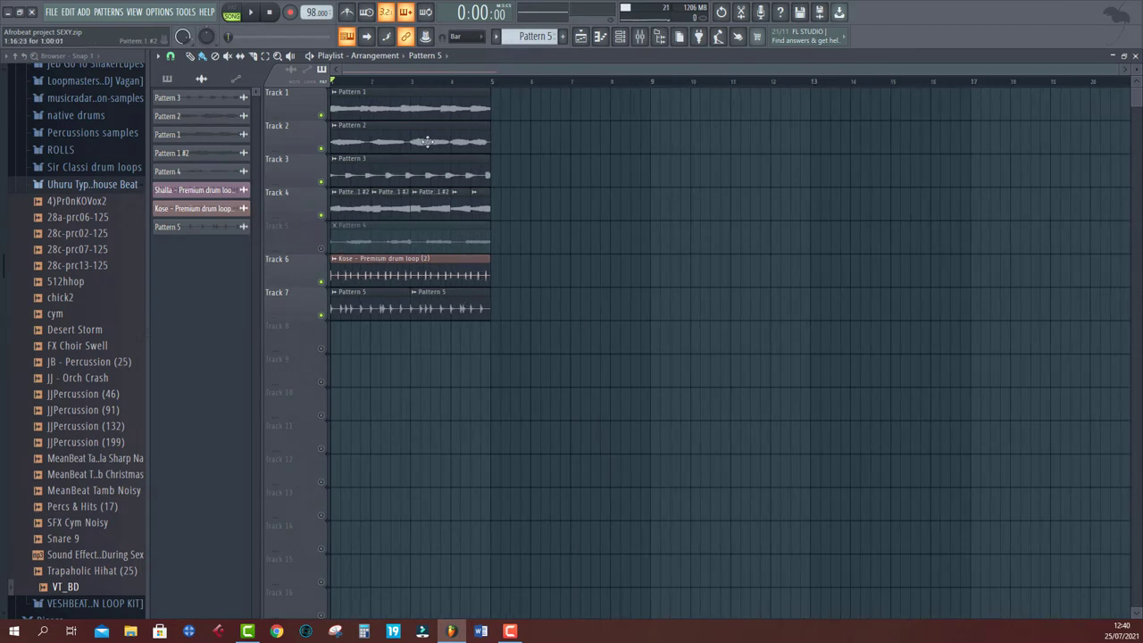
key(ctrl+a)
drag(431, 108, 702, 87)
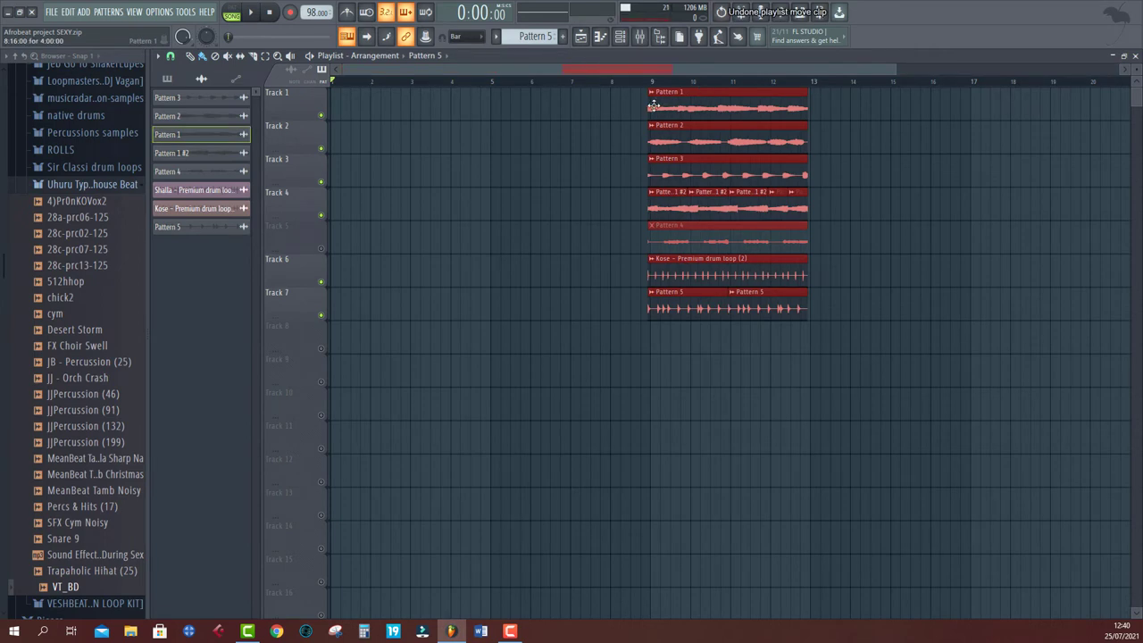
click(170, 56)
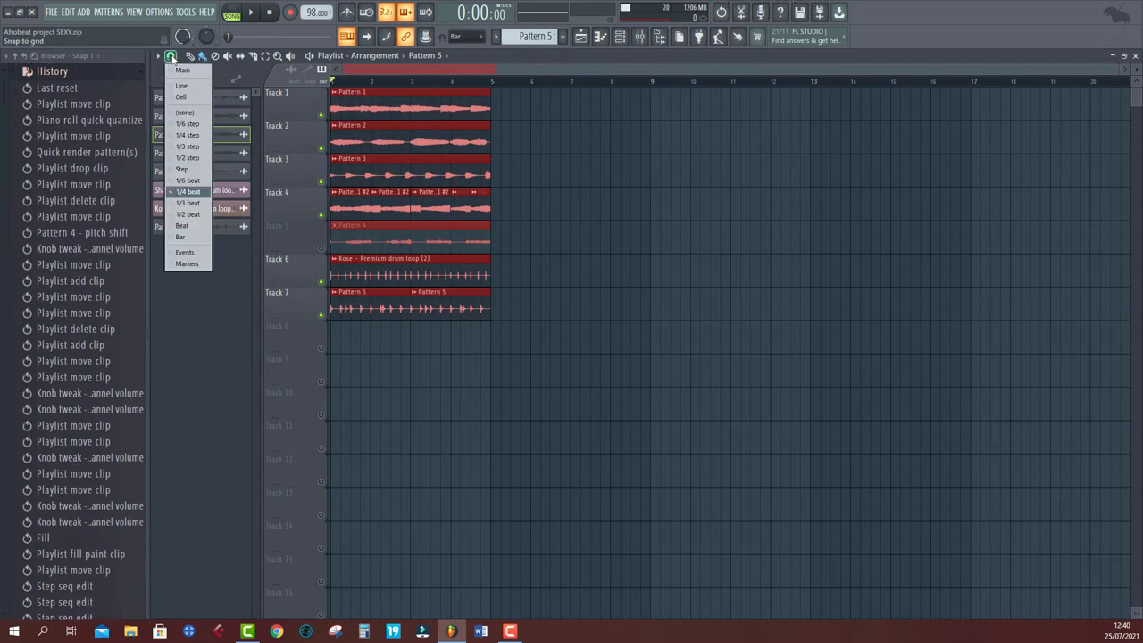
click(180, 237)
drag(360, 107, 898, 175)
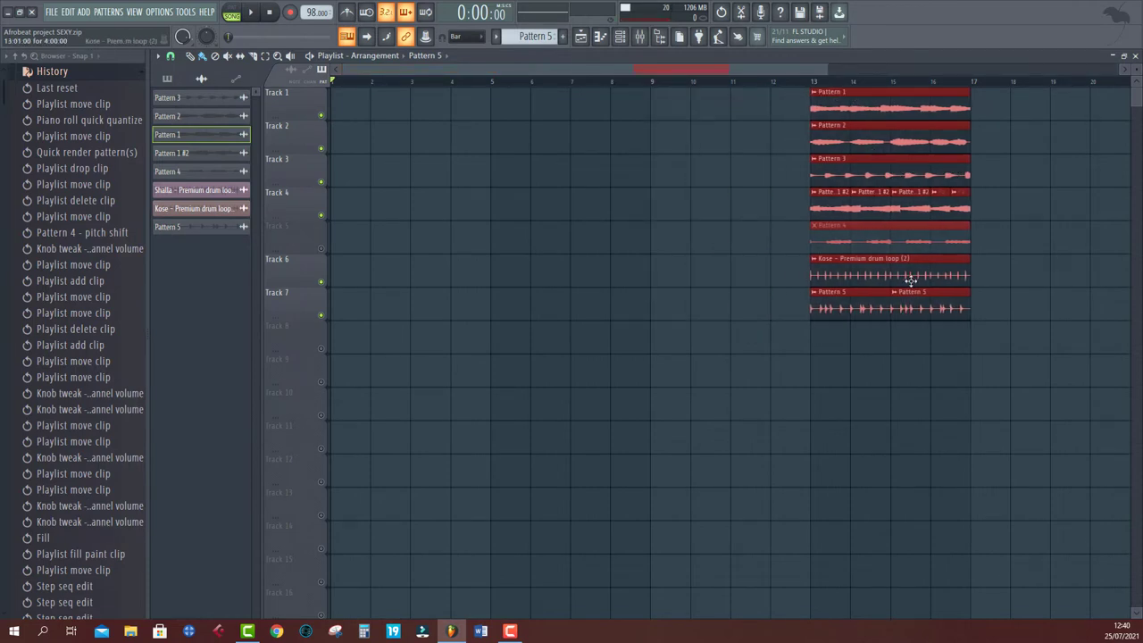
Step: Copy the Kose drum loop, Pattern 1 and Pattern 2 clips from bar 13 to bar 1 on their own tracks
drag(842, 280, 375, 259)
key(space)
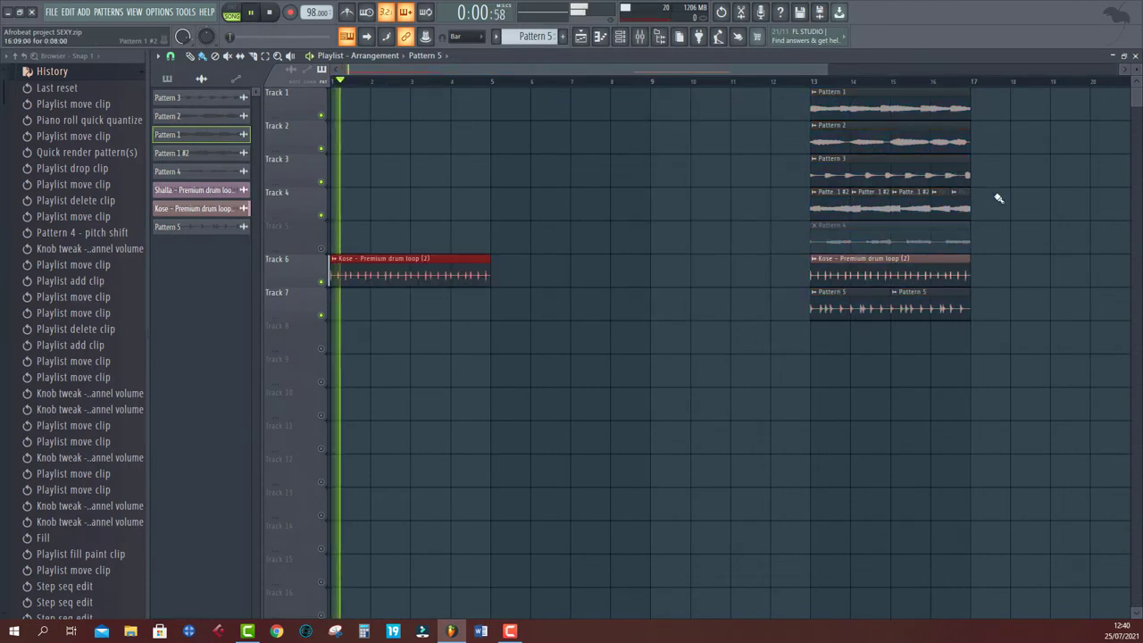
key(space)
drag(858, 104, 148, 110)
key(space)
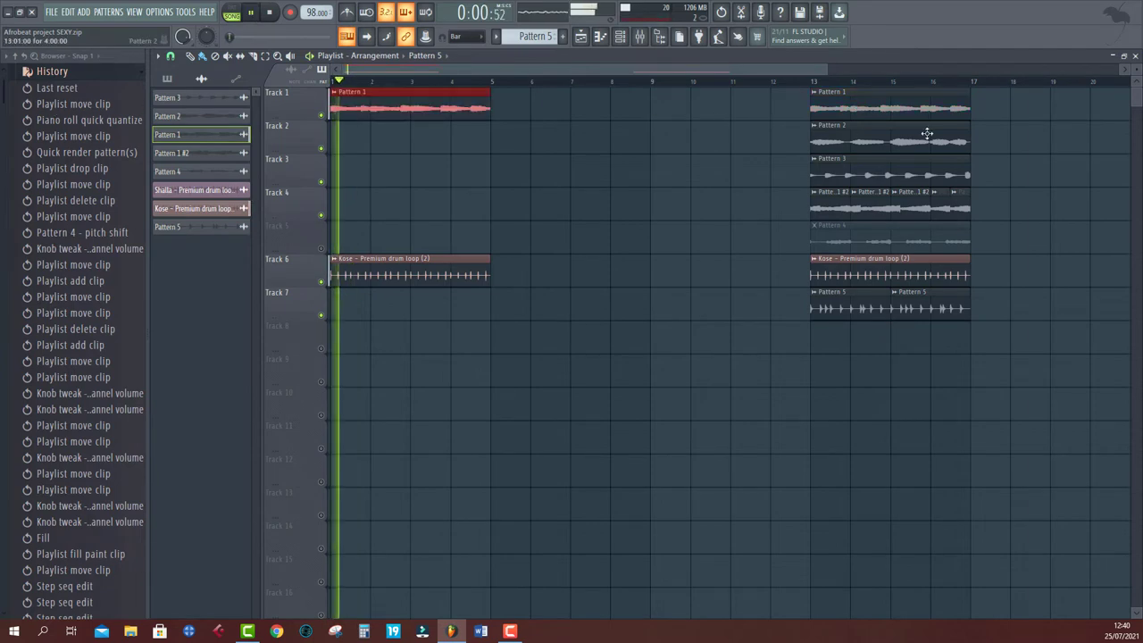
drag(932, 134, 370, 142)
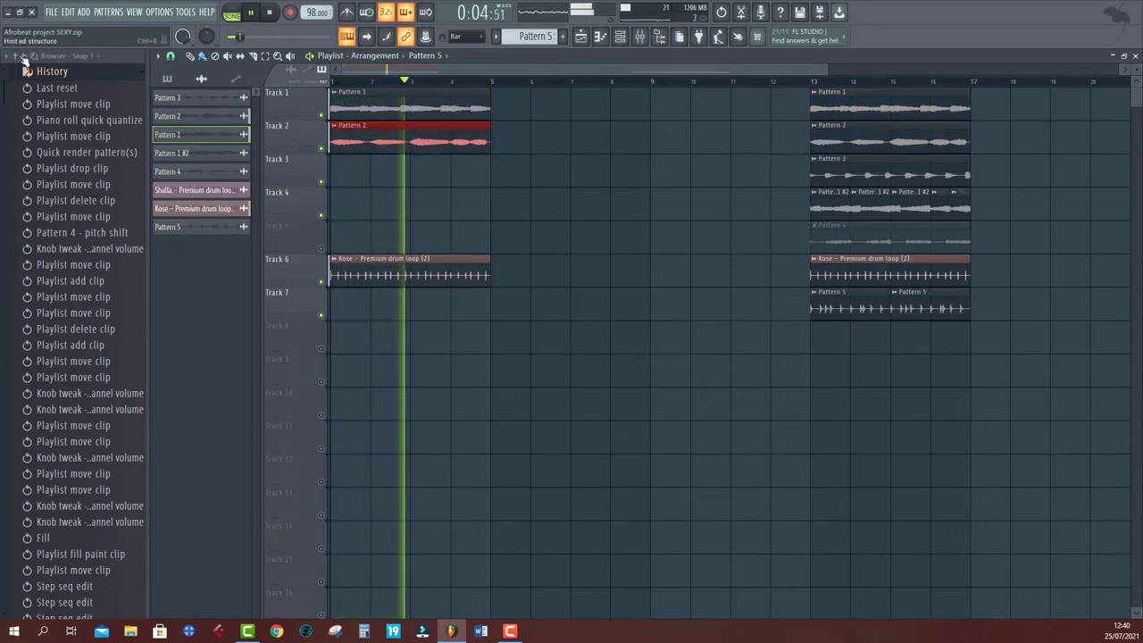
Step: Collapse the browser folders and duplicate the bar 1 clips on Tracks 1, 2 and 6 to bars 5 and 9
click(23, 58)
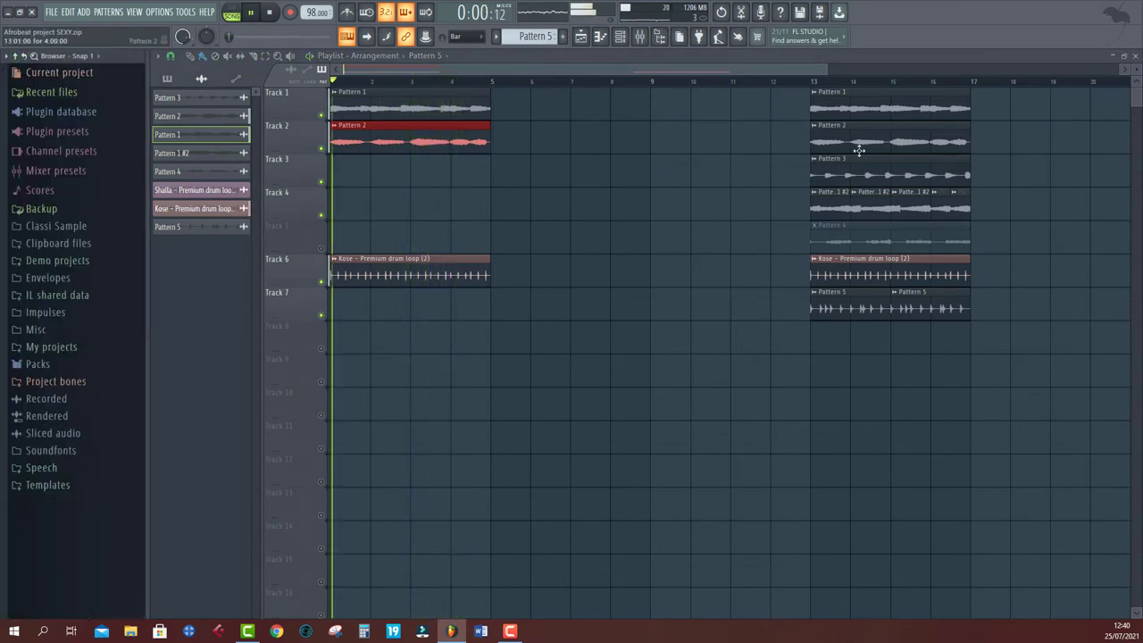
drag(549, 88, 317, 281)
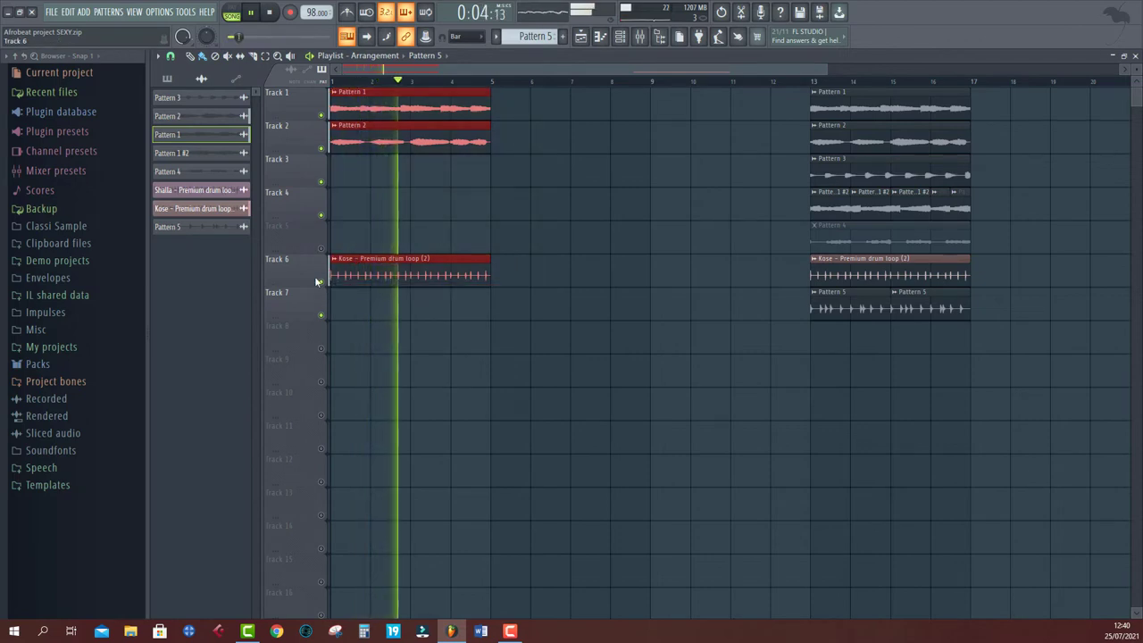
key(ctrl+b)
key(ctrl+b)
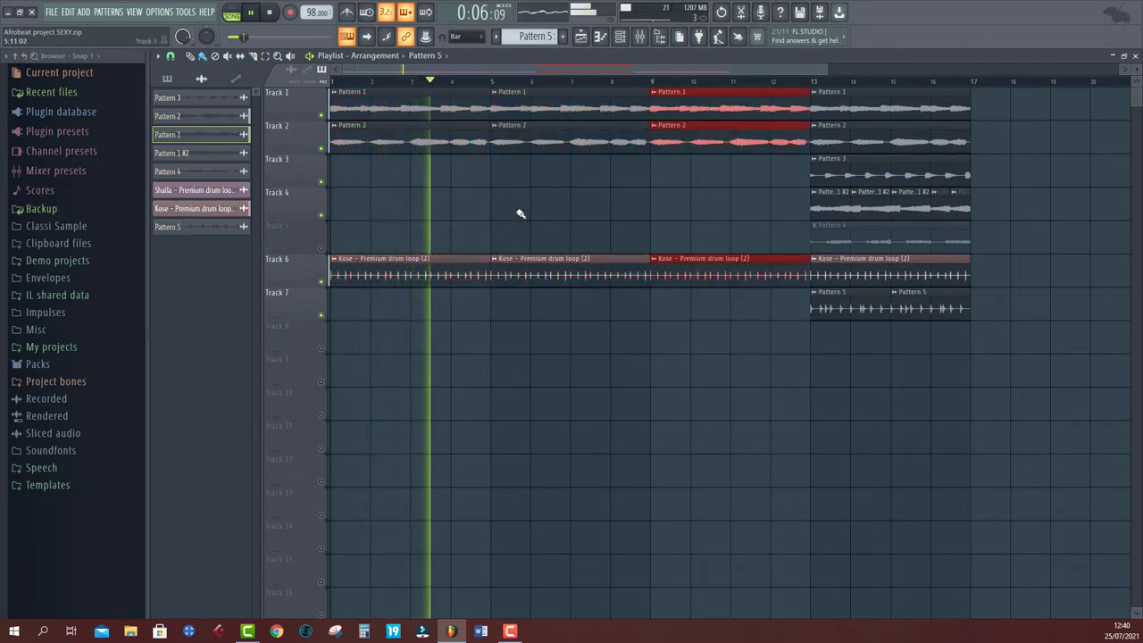
Step: Copy the two Pattern 5 clips to bar 5 of Track 7, remove the Pattern 2 clip at bar 5 and restart playback
drag(949, 298, 521, 311)
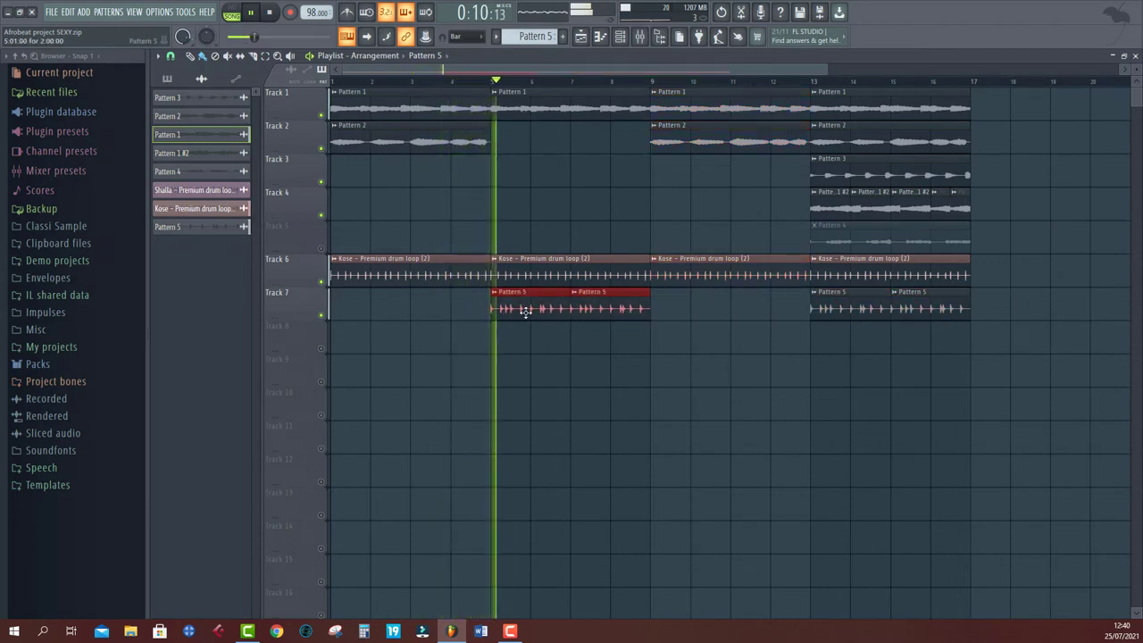
key(space)
key(space)
Step: Delete the Pattern 1 clip at bar 5, duplicate Pattern 2 into bar 5 of Track 2 and audition the transition
right_click(531, 113)
drag(501, 123, 446, 149)
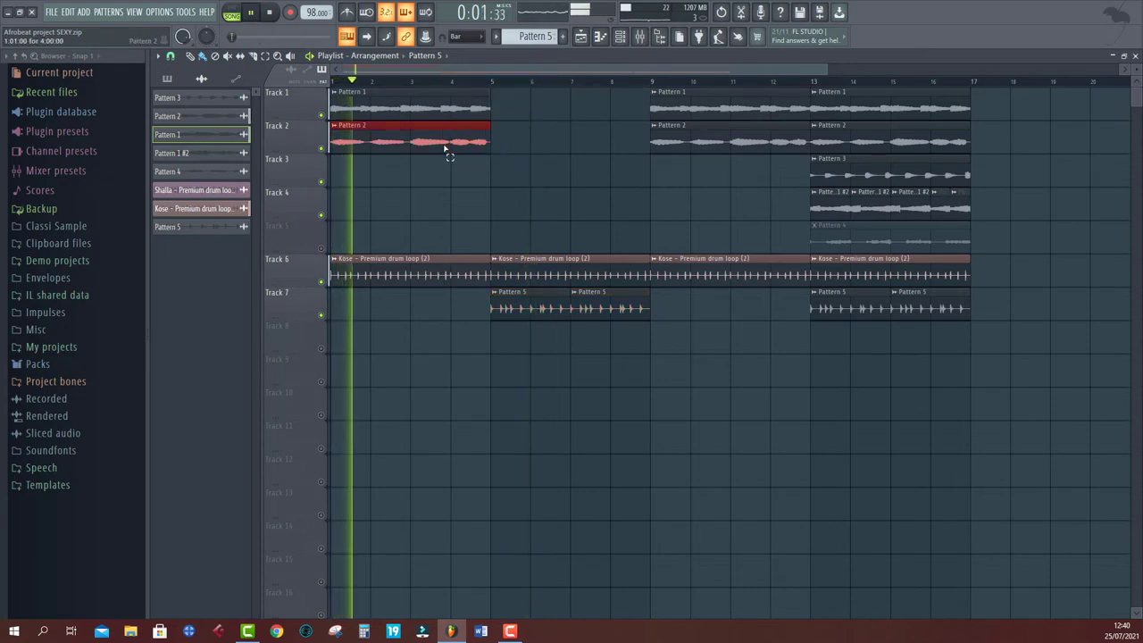
key(ctrl+b)
click(483, 82)
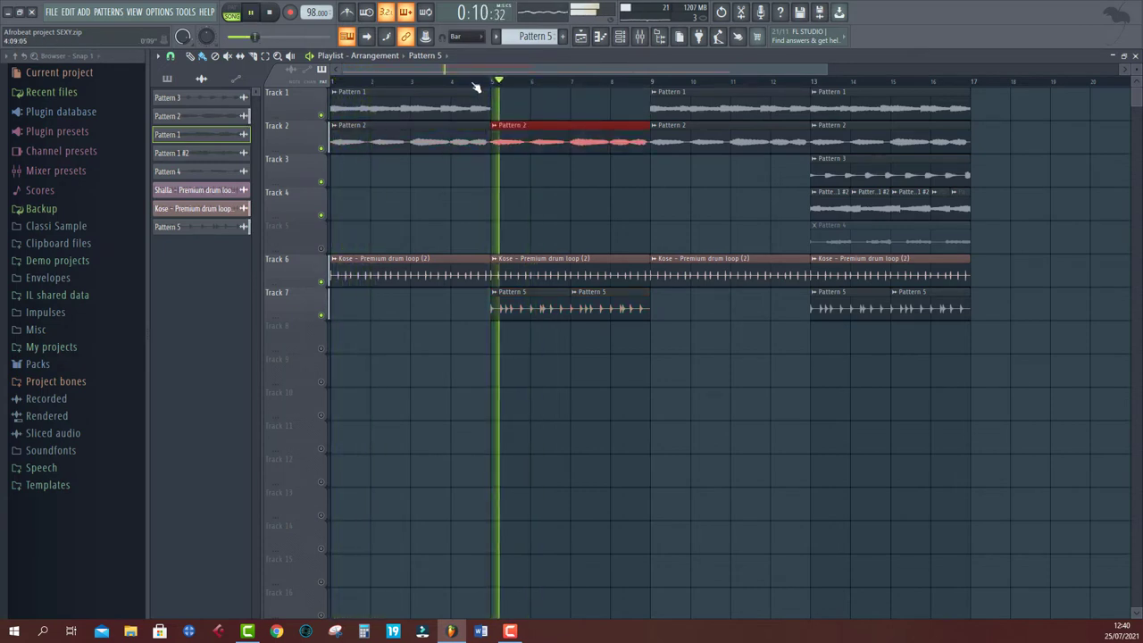
click(447, 81)
Step: Delete the Pattern 1 clip at bar 9 and duplicate the Pattern 5 clips to bar 9 of Track 7
right_click(689, 109)
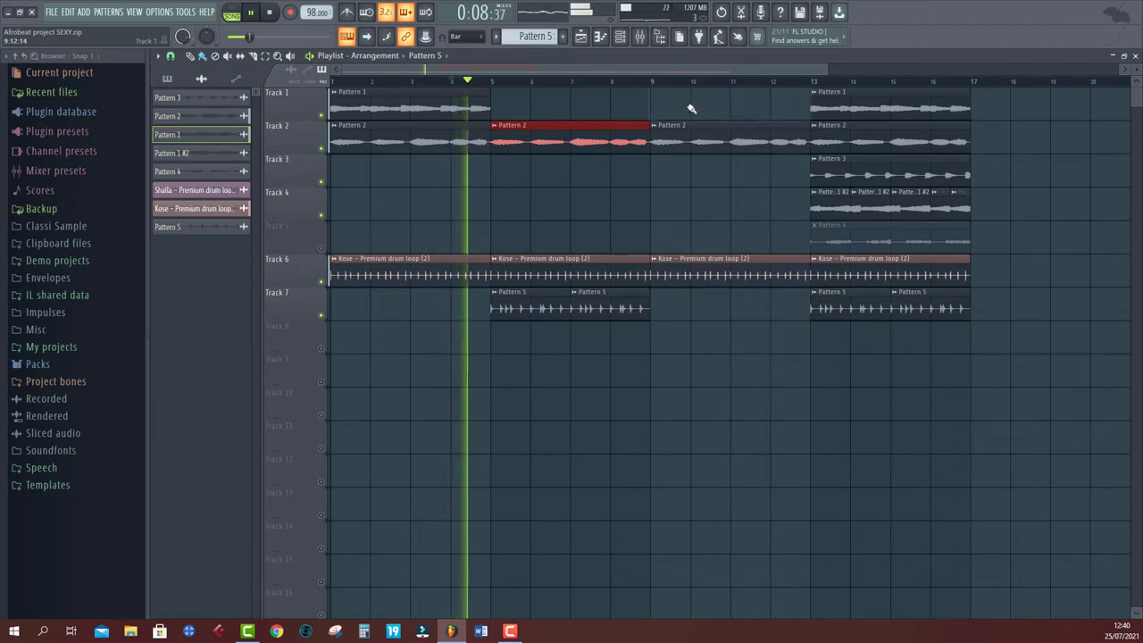
drag(670, 354, 513, 329)
key(ctrl+b)
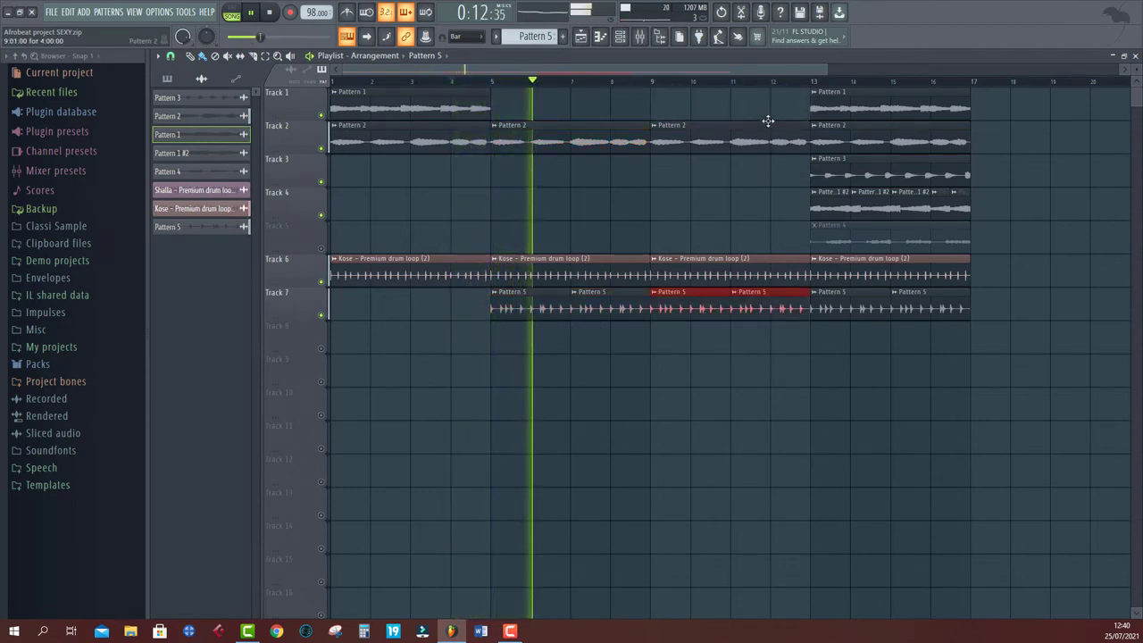
Step: Try a copy of the Track 4 Pattern 1 #2 clips starting at bar 9 during playback
scroll(730, 87, down, 4)
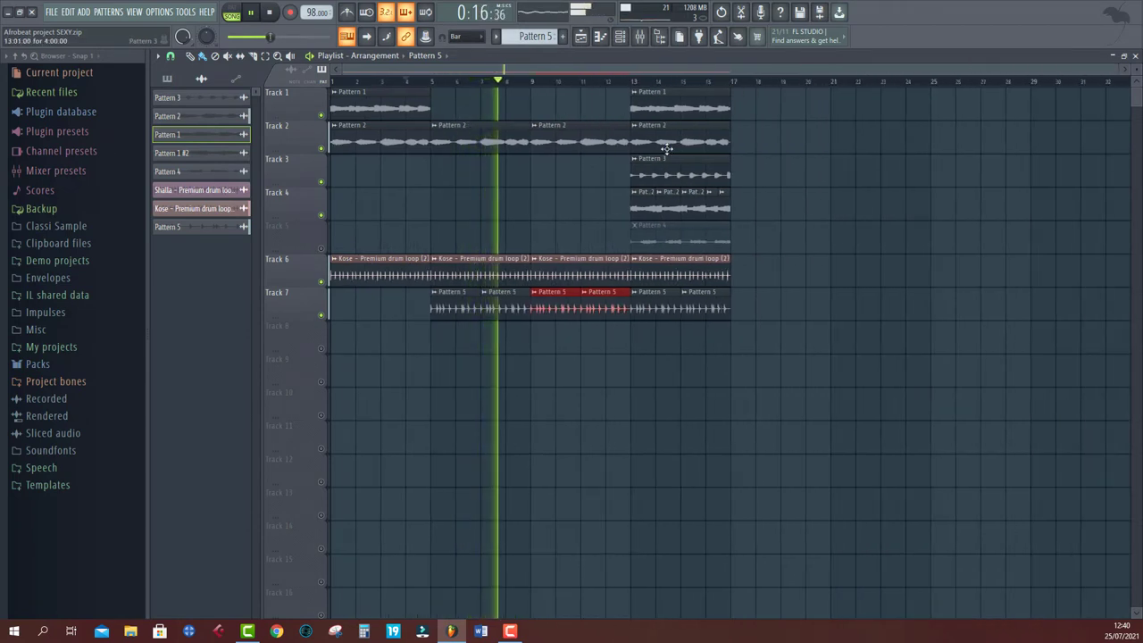
mouse_move(733, 189)
mouse_down()
mouse_move(635, 217)
mouse_move(544, 208)
mouse_up()
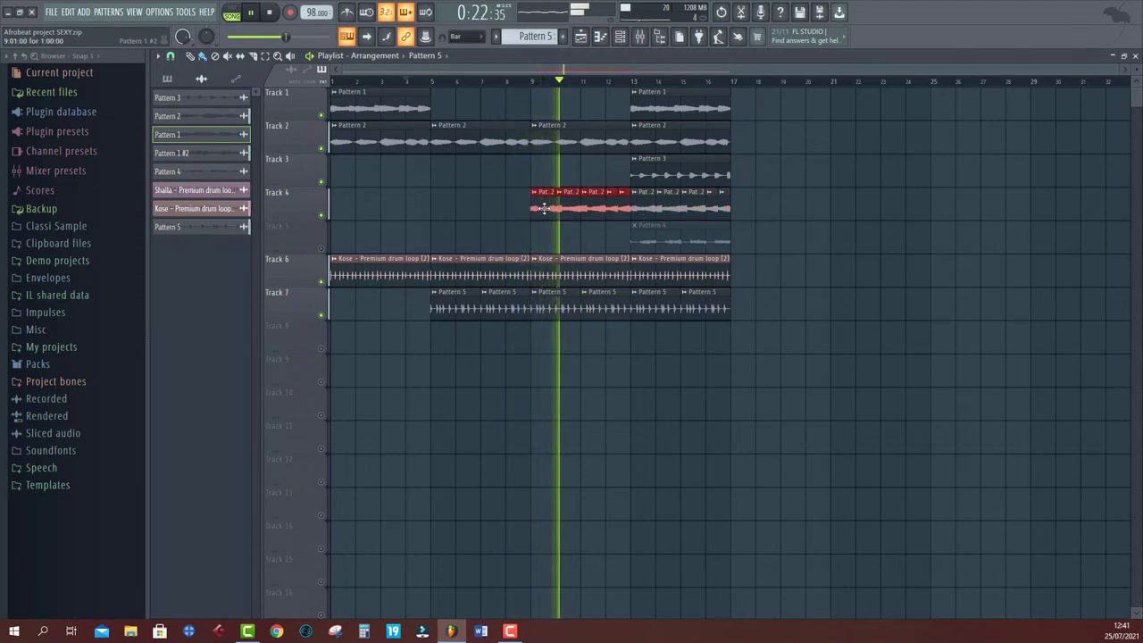
key(ctrl+z)
key(space)
key(space)
Step: Move the Pattern 1 clip from bar 13 to bar 17 and copy the Pattern 3 clip to bar 5 of Track 3
mouse_move(741, 100)
mouse_down()
mouse_move(663, 106)
mouse_move(789, 104)
mouse_up()
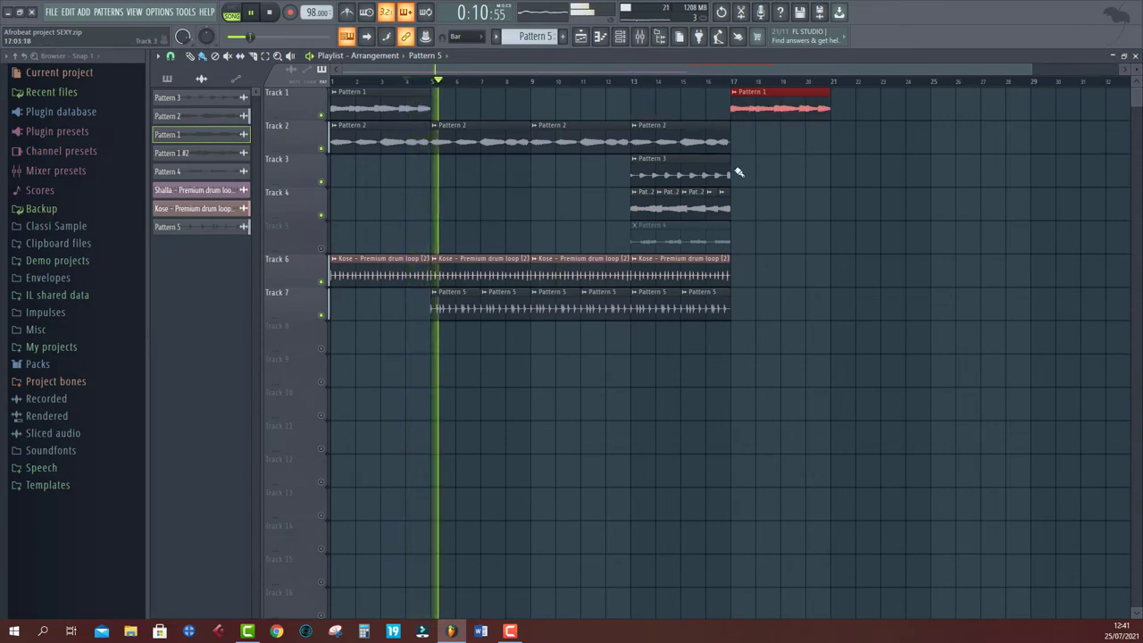
drag(715, 175, 448, 182)
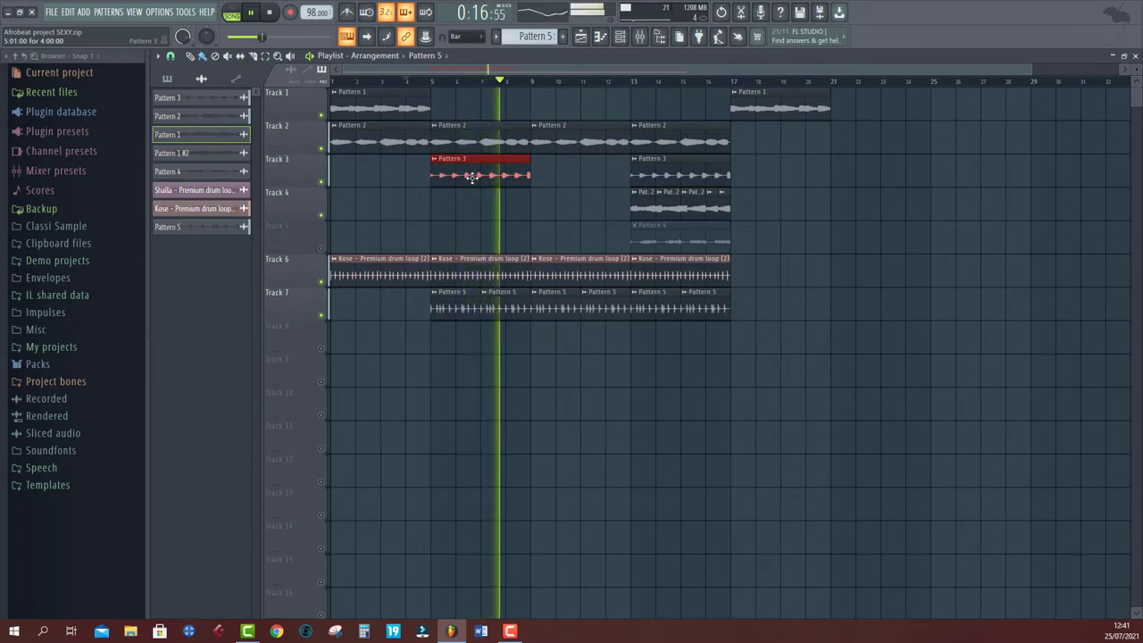
Step: Duplicate the Pattern 3 clip to bar 9 of Track 3, place another at bar 1, and play from the start
key(ctrl+b)
click(468, 176)
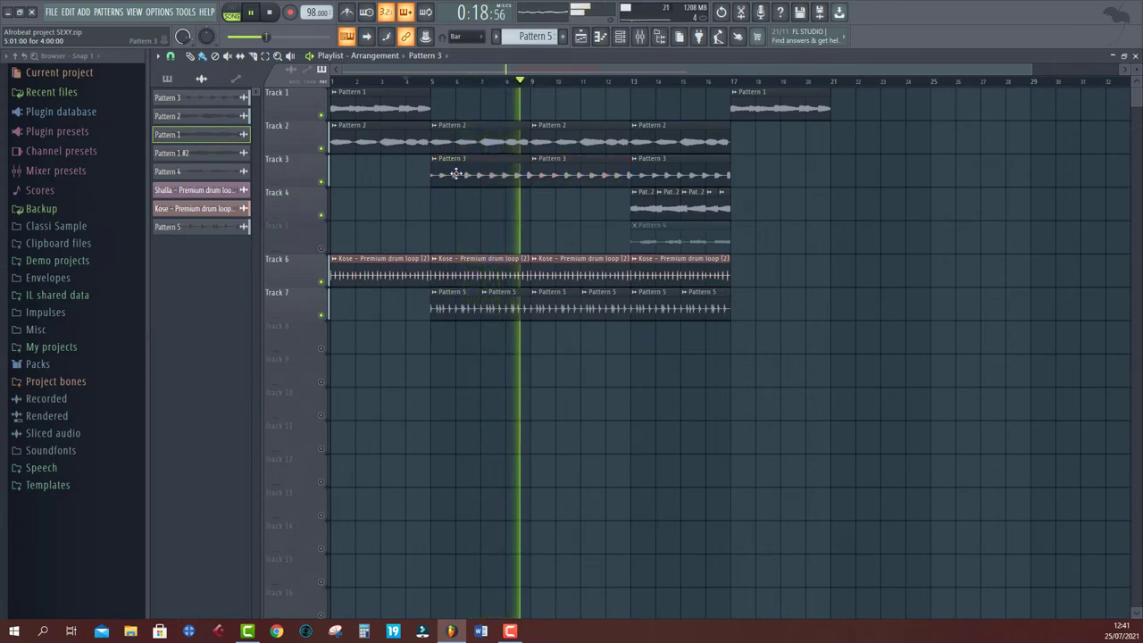
click(346, 172)
click(335, 82)
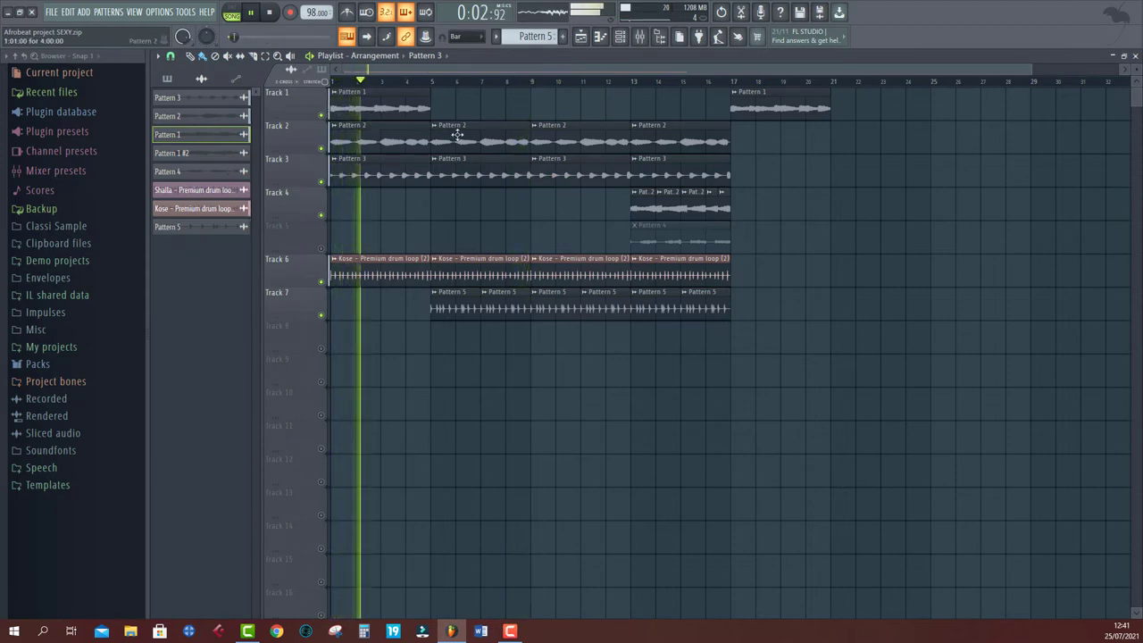
Step: Move the muted Pattern 4 clip and the later Pattern 1 clip on Track 1 to bar 21
click(636, 233)
drag(636, 233, 834, 234)
drag(755, 187, 627, 223)
drag(649, 116, 741, 354)
drag(768, 108, 868, 109)
Step: Duplicate the bar 13 section of Tracks 2, 3, 4, 6 and 7 to bars 17 and 21, and audition from bar 13
drag(729, 118, 640, 354)
key(ctrl+b)
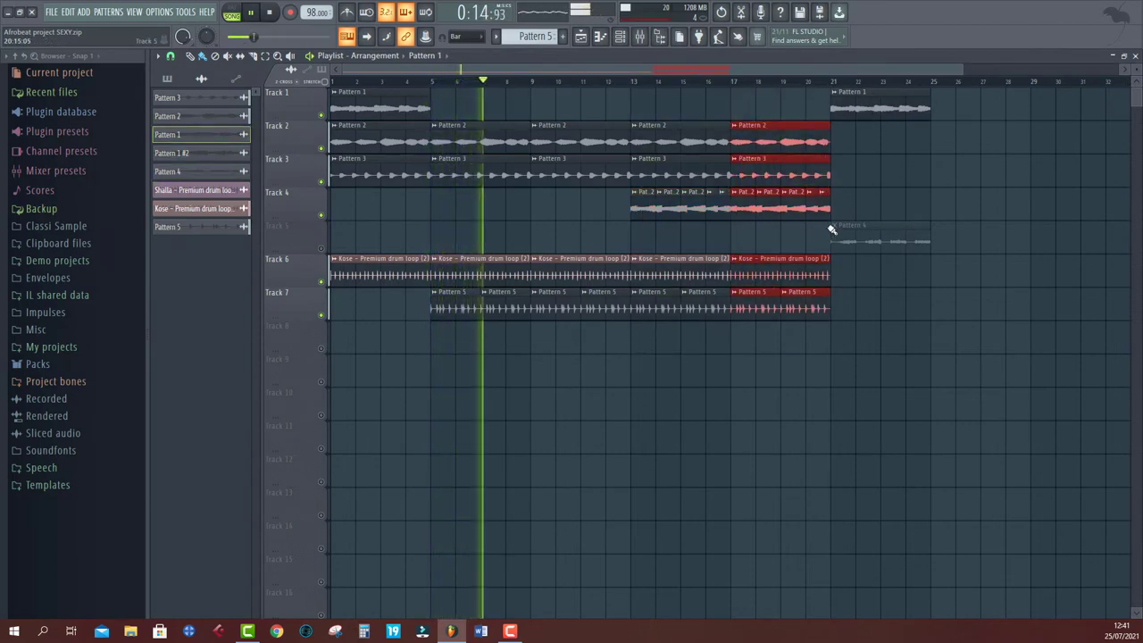
key(ctrl+b)
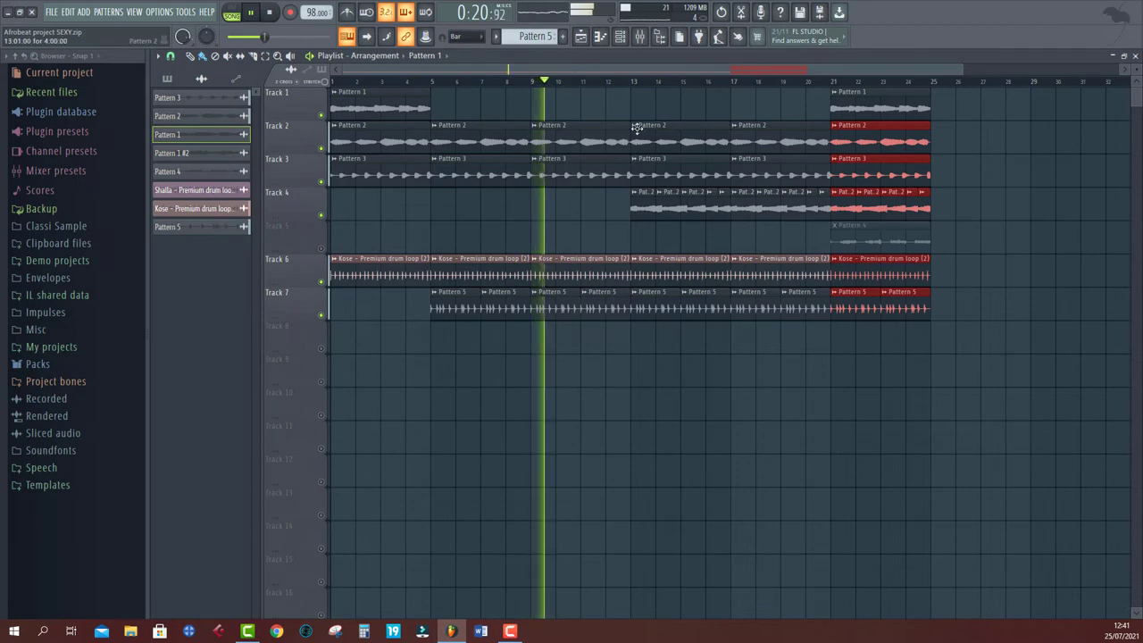
click(628, 81)
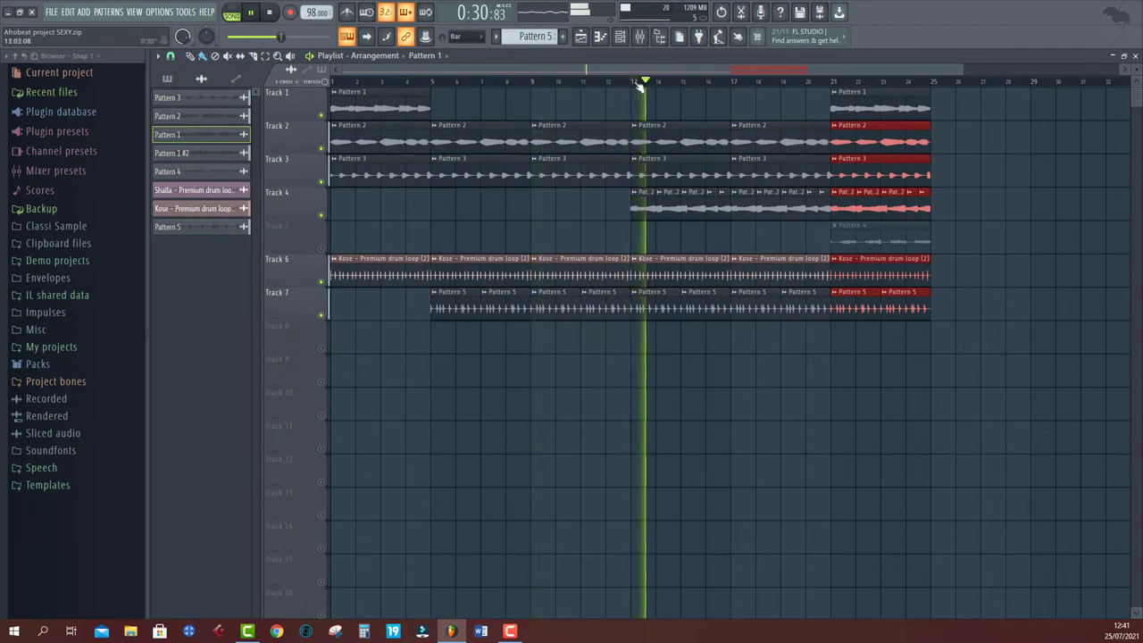
scroll(637, 87, down, 2)
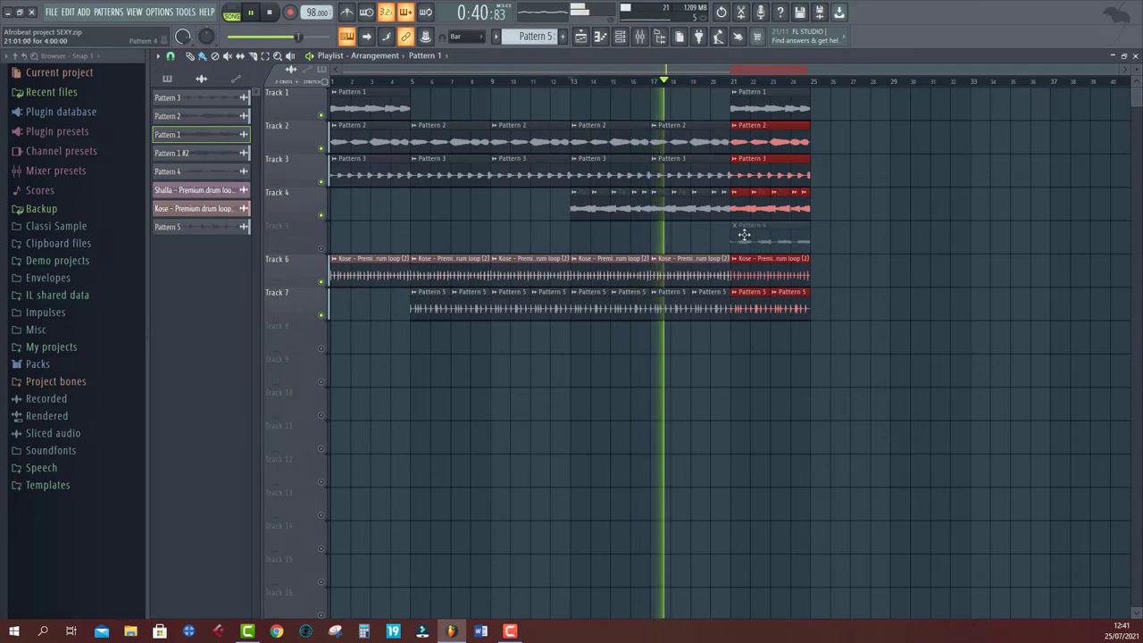
Step: Move the muted Pattern 4 clip out to bar 32 and duplicate all the bar 21 clips to bar 25
drag(744, 235, 985, 238)
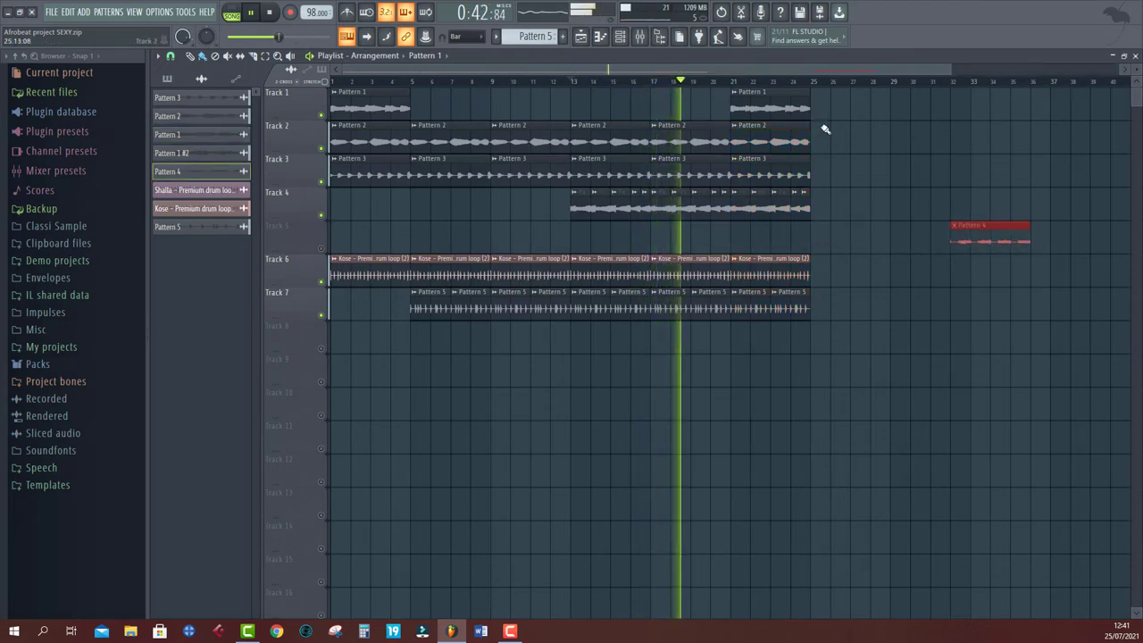
drag(809, 88, 738, 314)
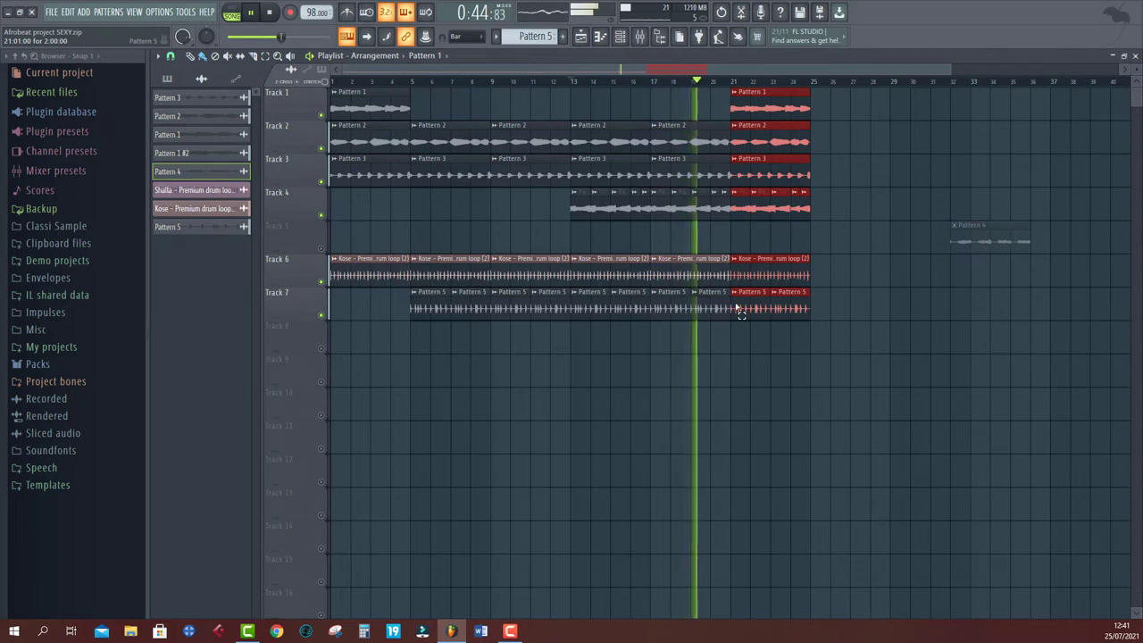
key(ctrl+b)
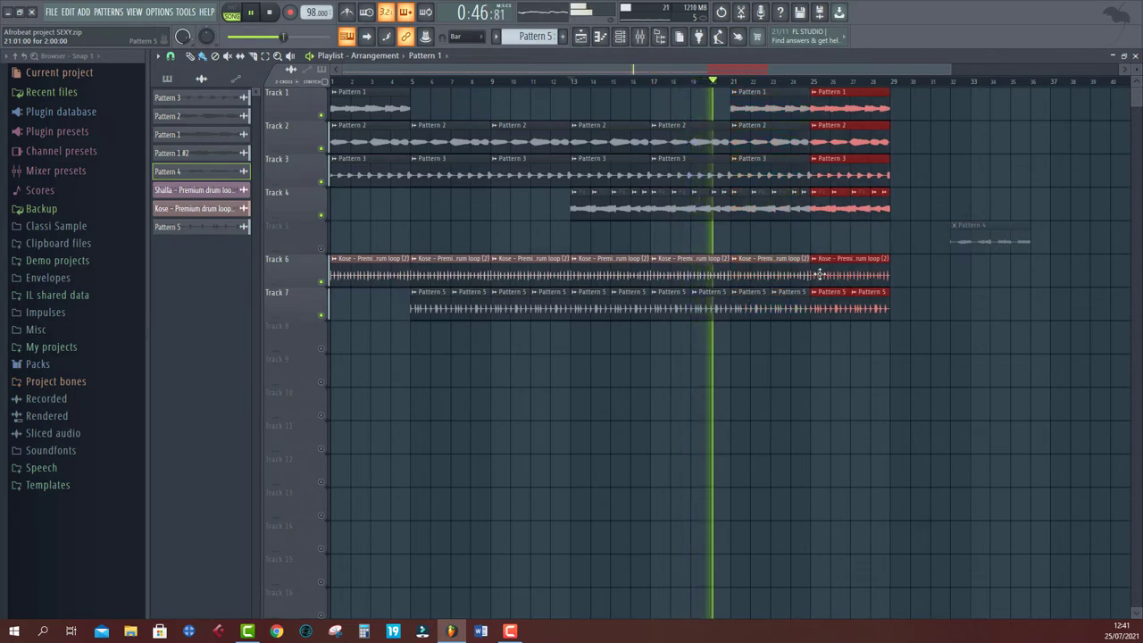
Step: Move the Pattern 4 clip to bar 7 of Track 9 and unmute that track
drag(983, 234, 473, 400)
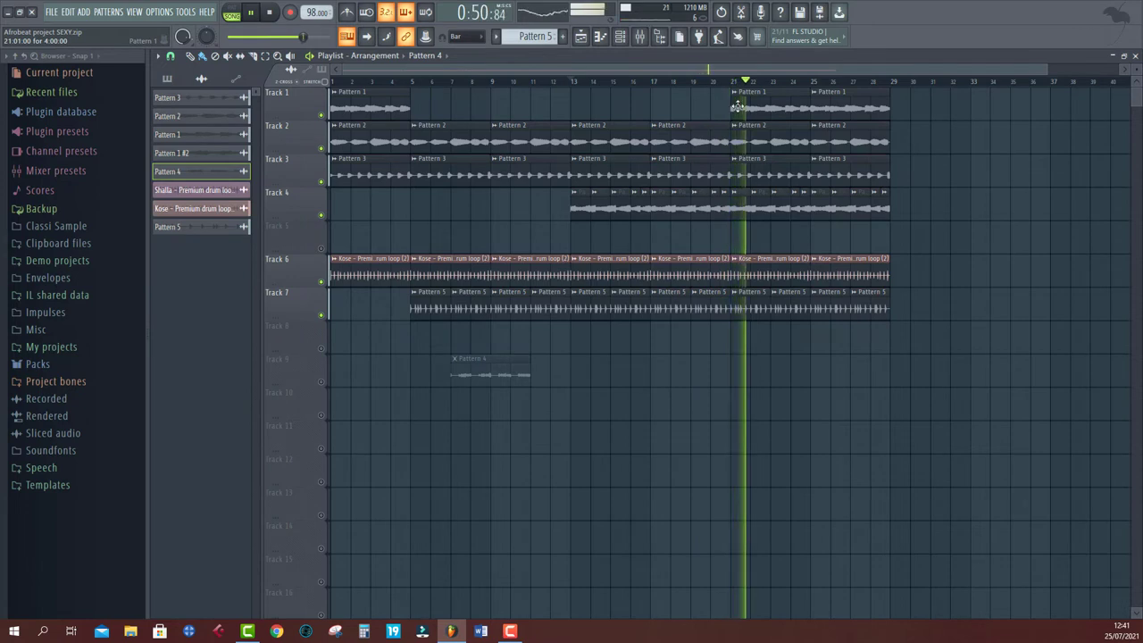
drag(732, 88, 892, 350)
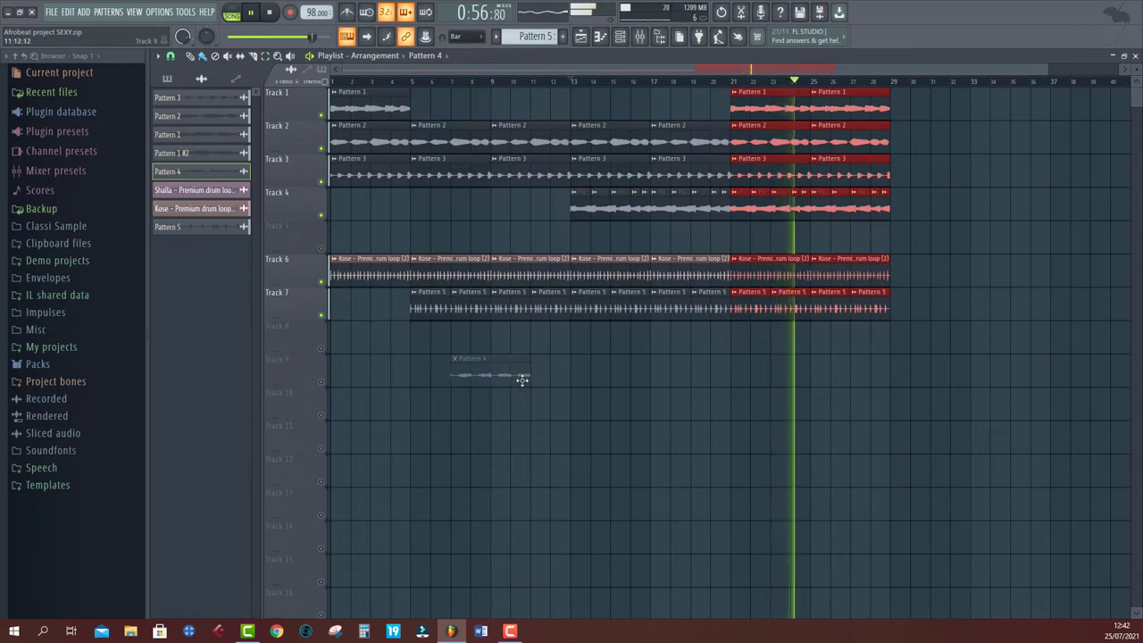
click(321, 384)
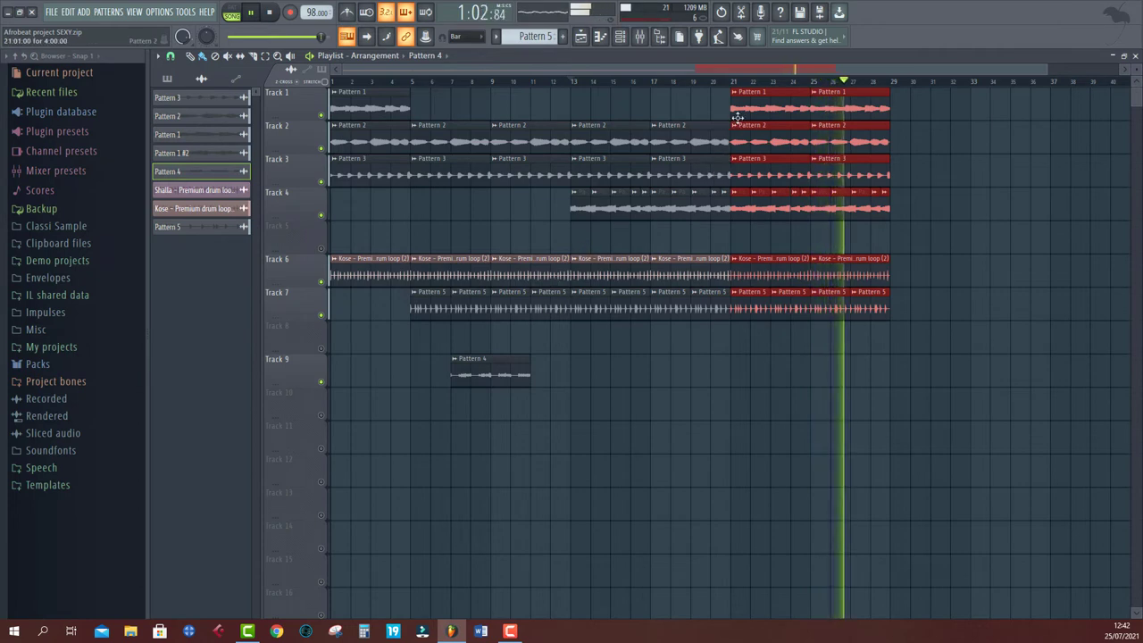
Step: Duplicate the clips spanning bars 21 to 28 on Tracks 1 to 7 to bar 29
drag(748, 89, 938, 438)
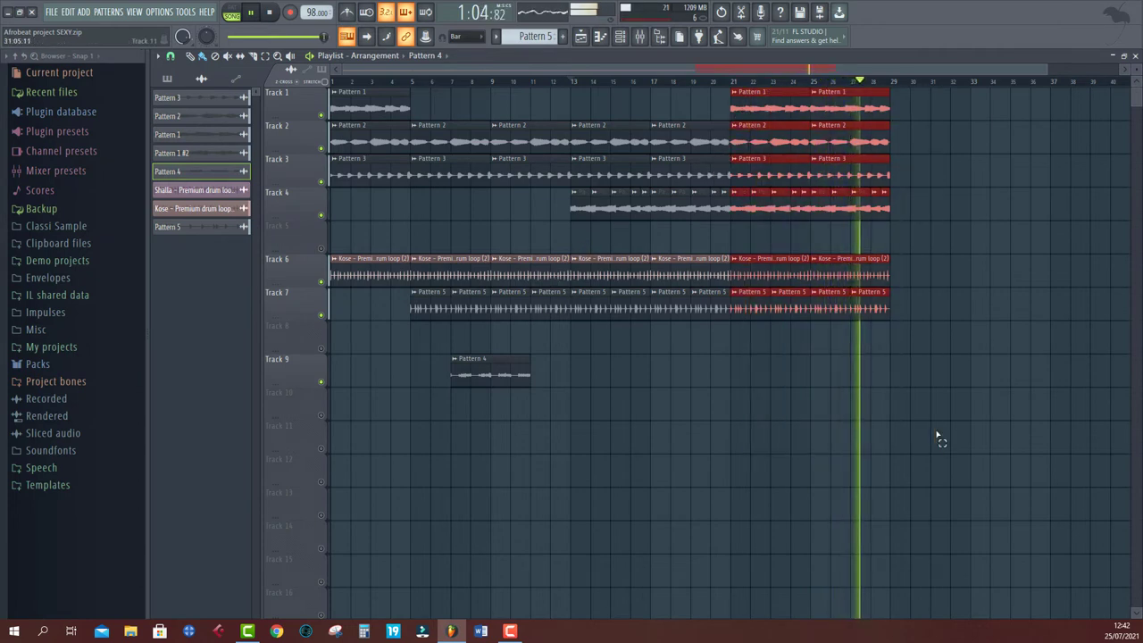
key(ctrl+b)
Step: Try the Pattern 4 clip at bar 29 of Track 9 with a duplicate at bar 33
click(500, 376)
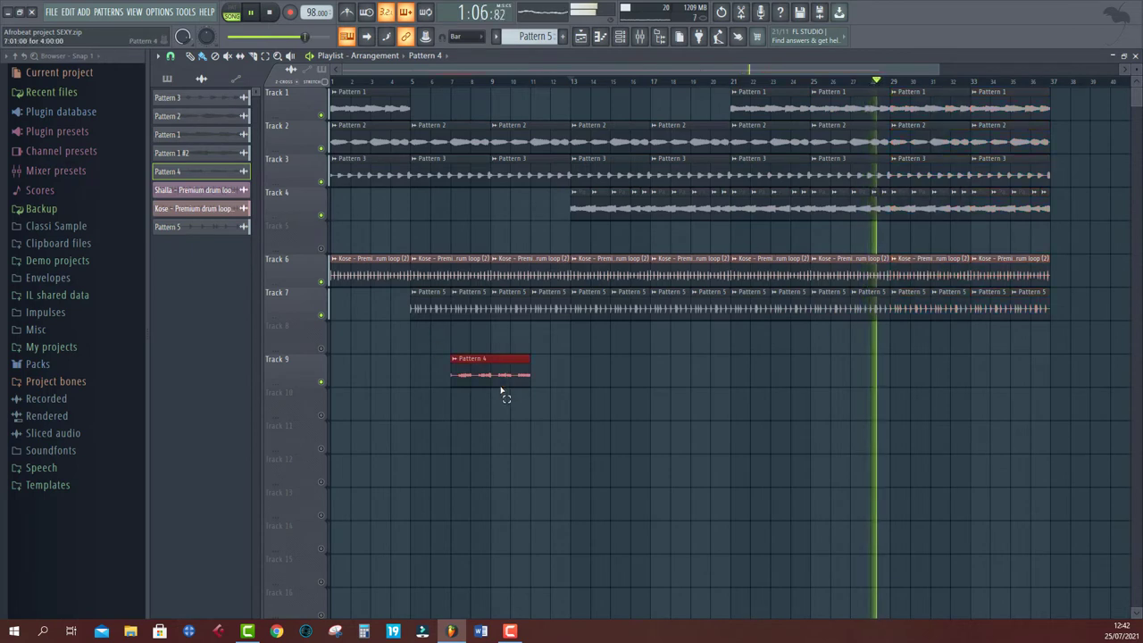
drag(501, 391, 931, 387)
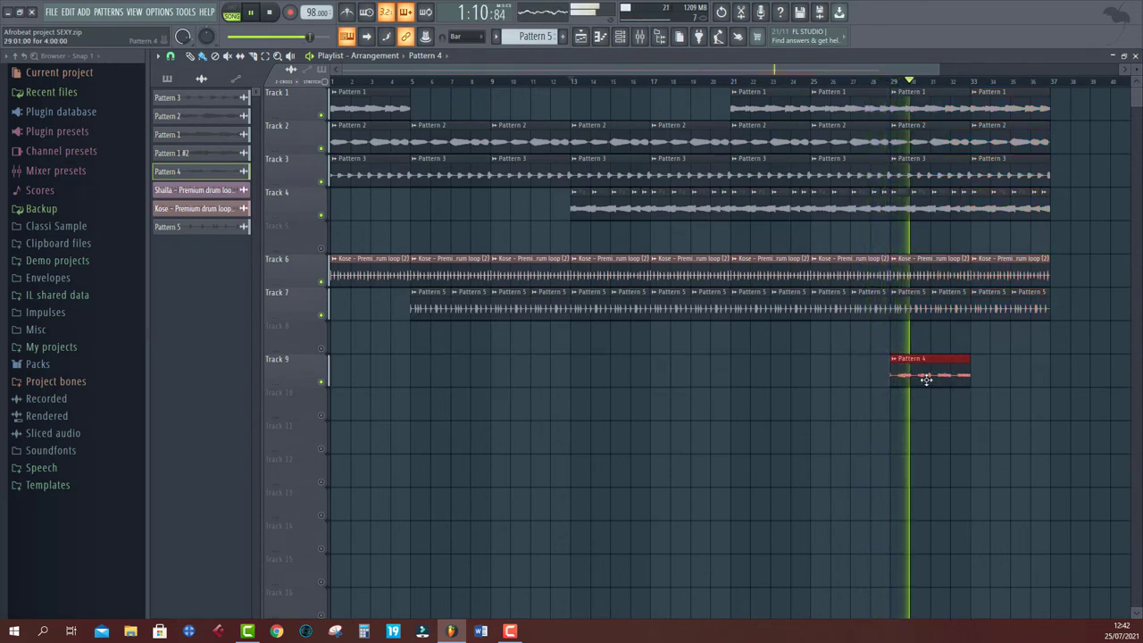
key(ctrl+b)
Step: Try a +1200 cents pitch shift on the Pattern 4 audio clip and reset its pitch
double_click(987, 376)
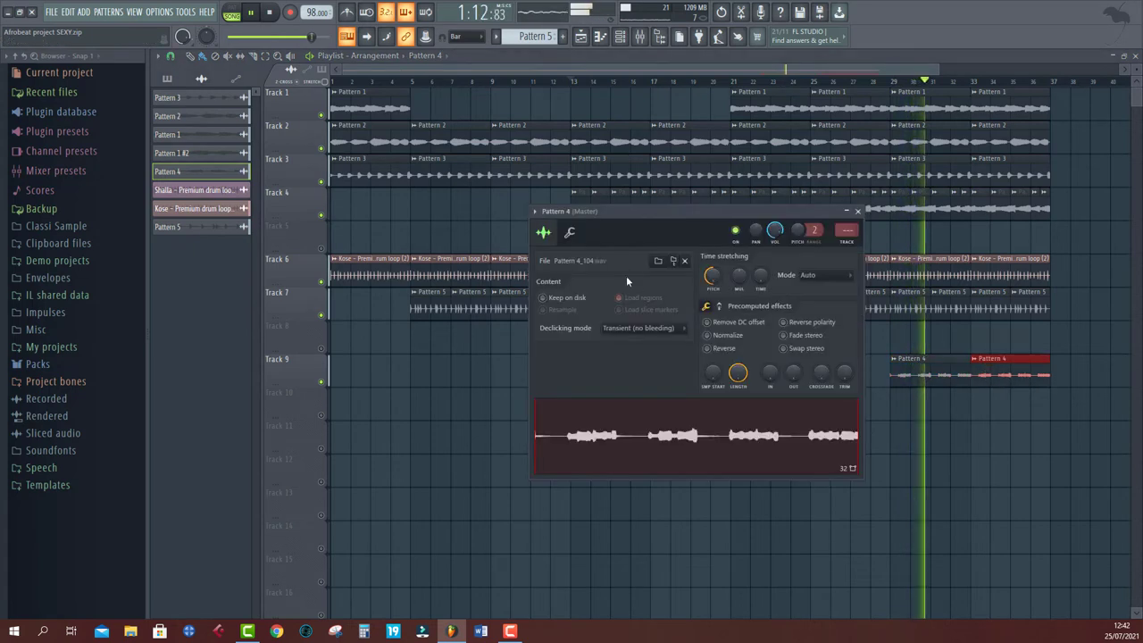
drag(720, 286, 720, 259)
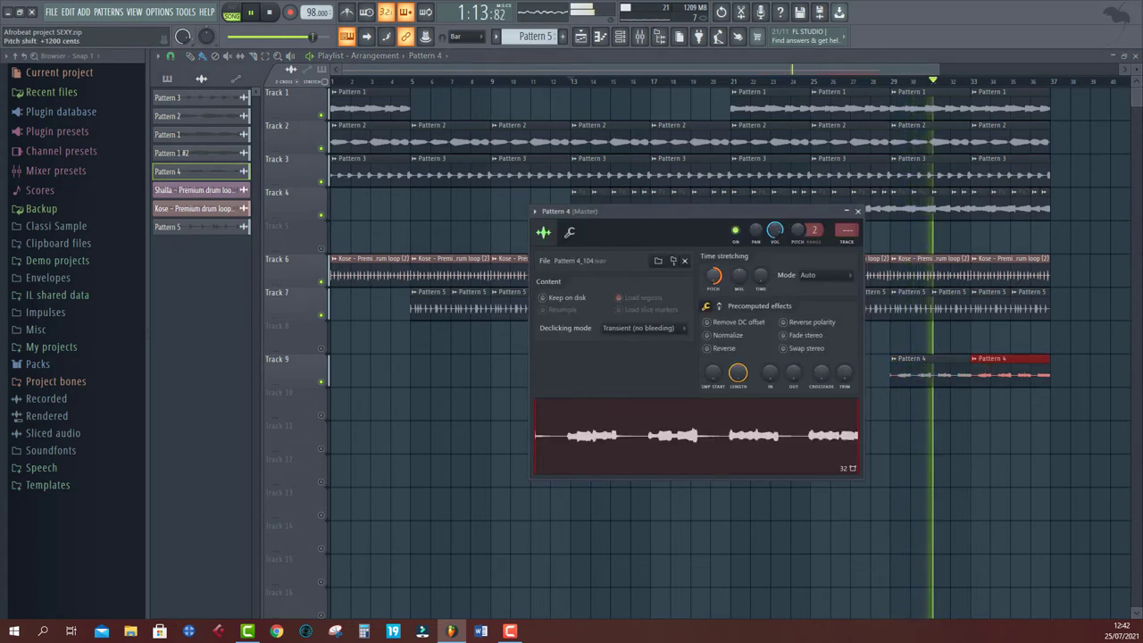
right_click(715, 276)
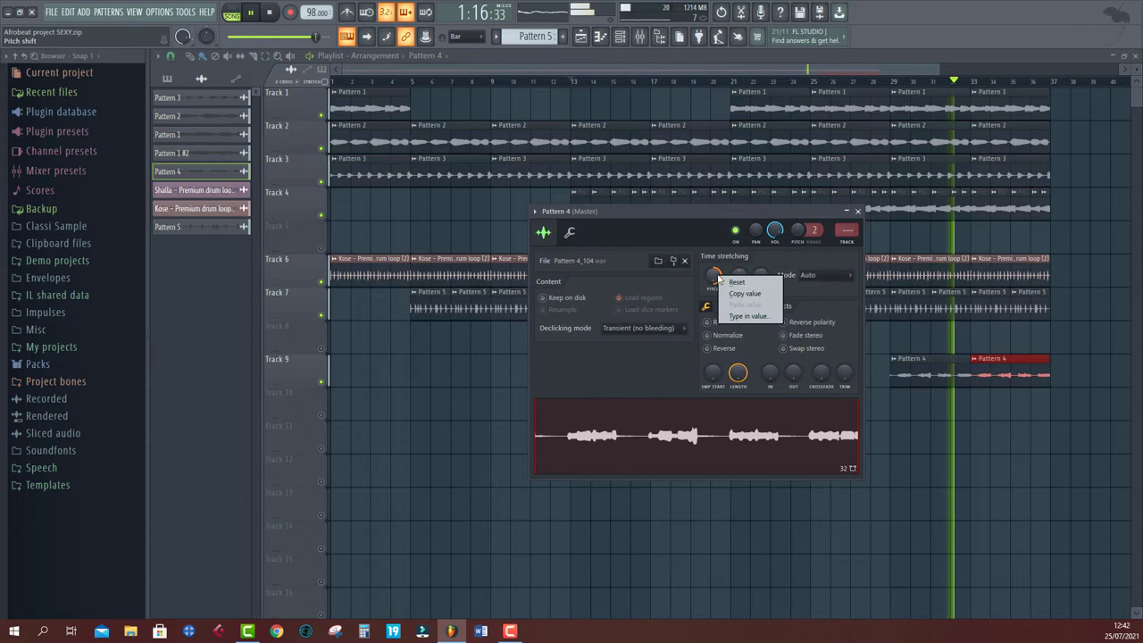
click(738, 290)
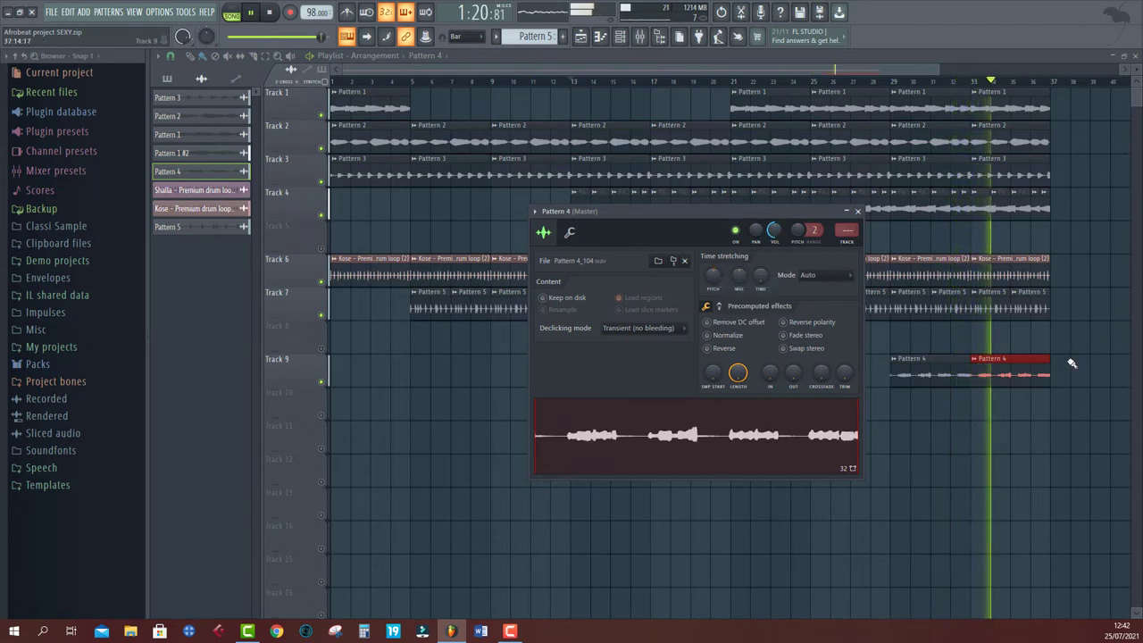
Step: Delete both Pattern 4 clips from Track 9 and resume playback
right_click(1027, 367)
right_click(938, 371)
key(space)
key(space)
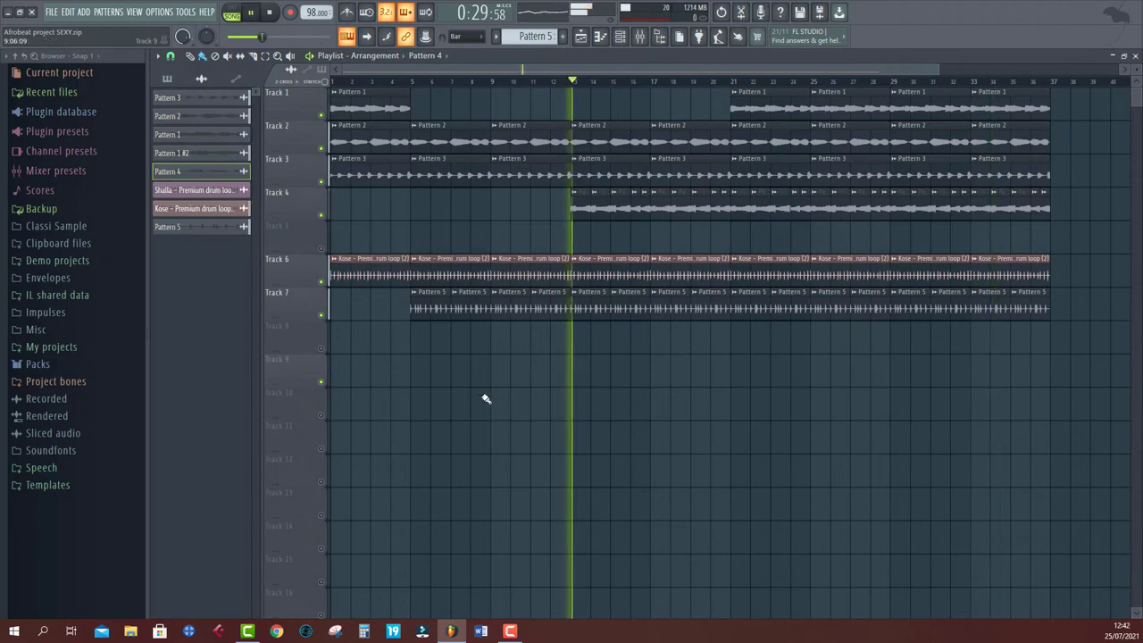
Step: Audition the intro without the Pattern 1 clip at bar 1 of Track 1, and undo its deletion
click(336, 82)
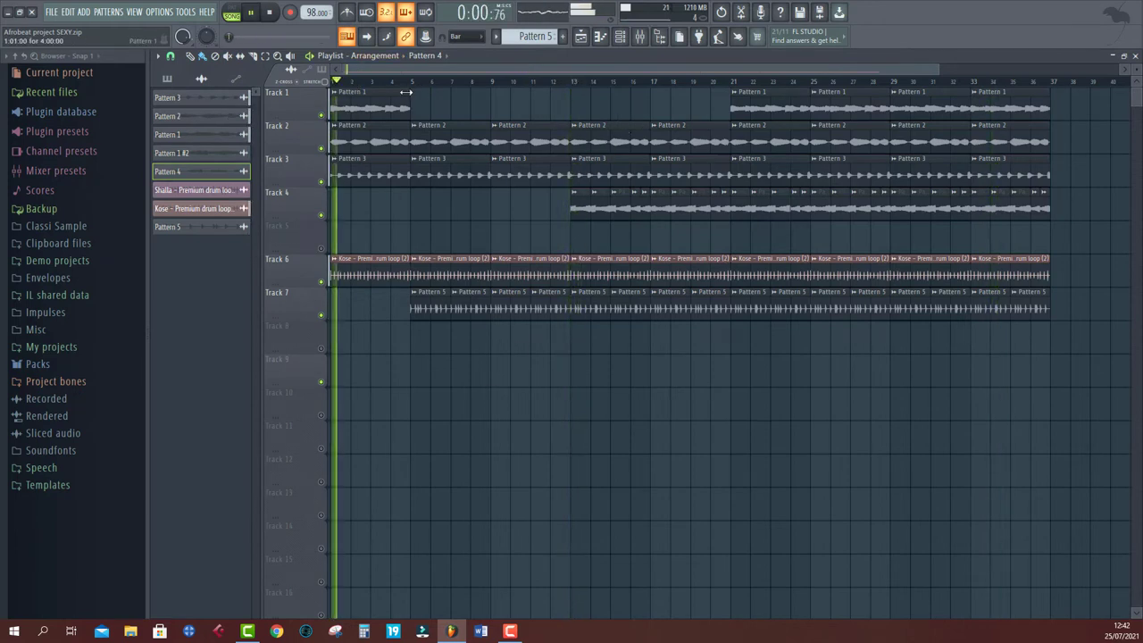
right_click(393, 108)
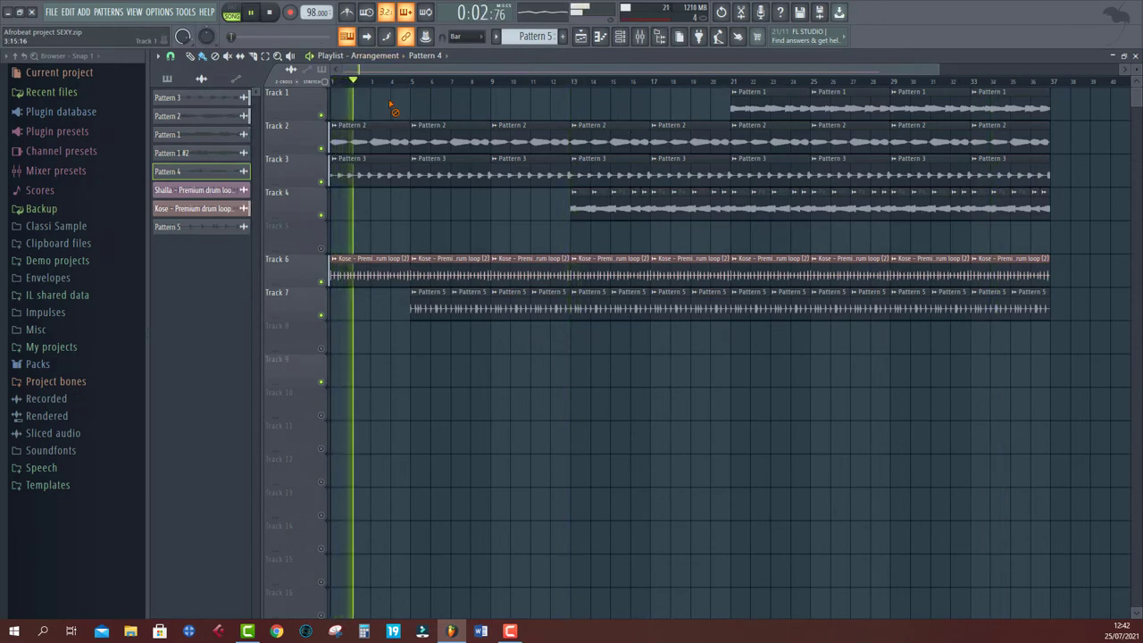
click(392, 106)
right_click(392, 106)
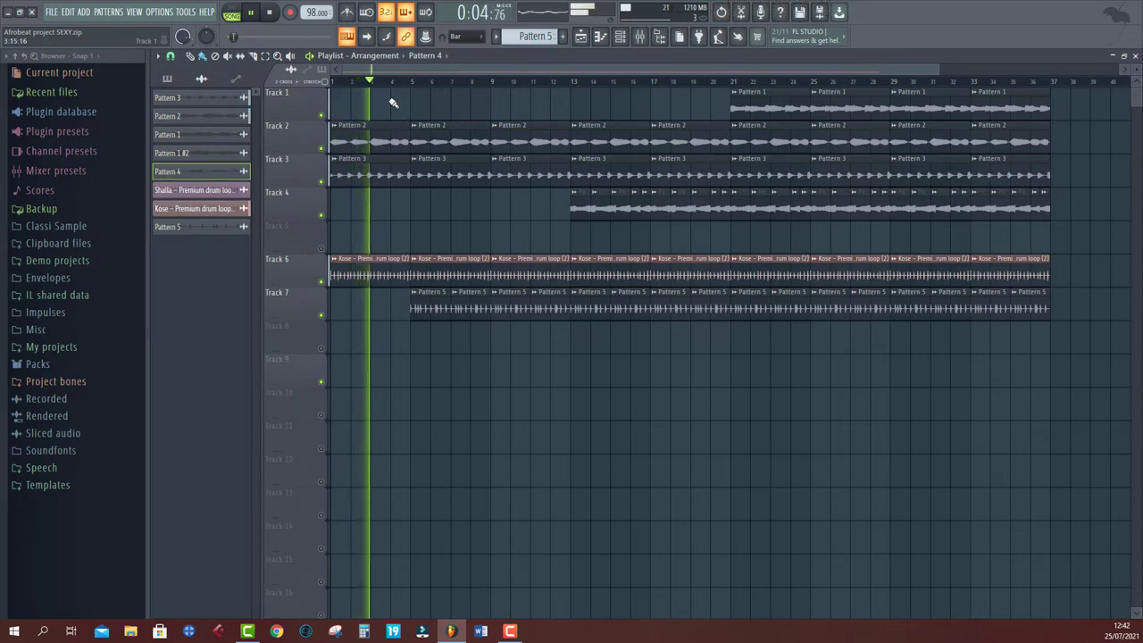
key(ctrl+z)
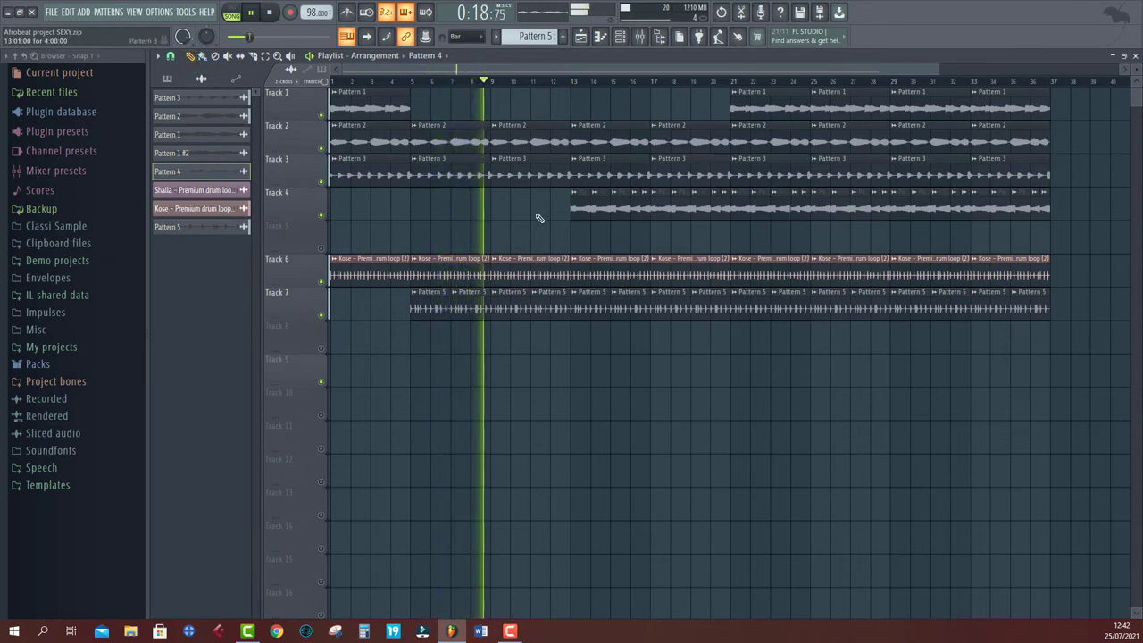
Step: Audition the arrangement from just before bar 13 and again from just before bar 21, and stop playback
click(567, 82)
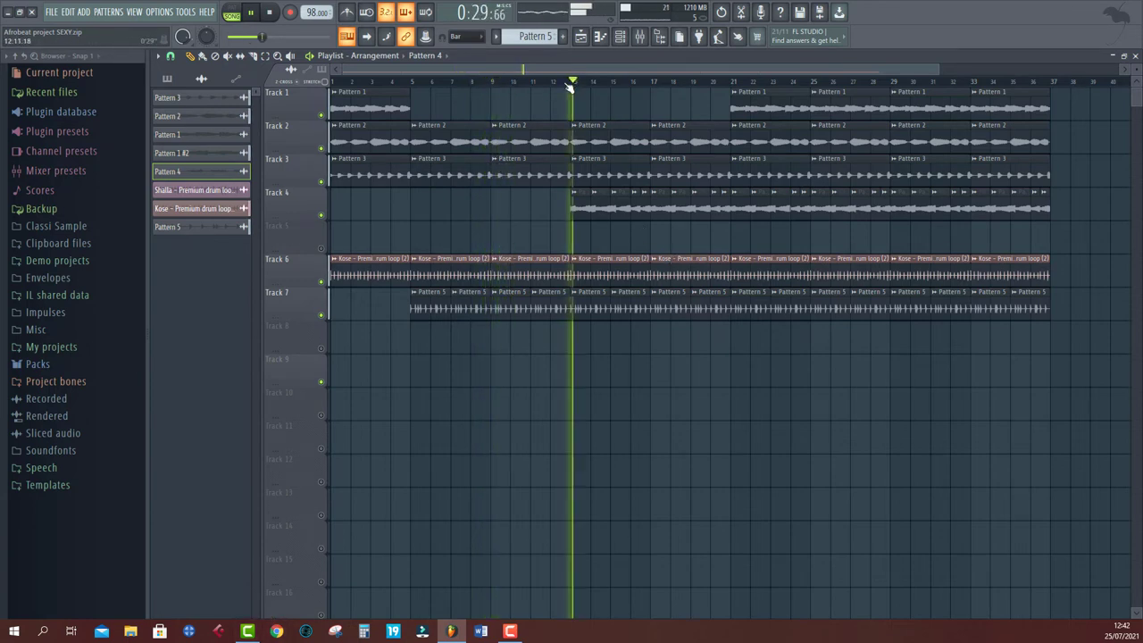
scroll(568, 84, down, 2)
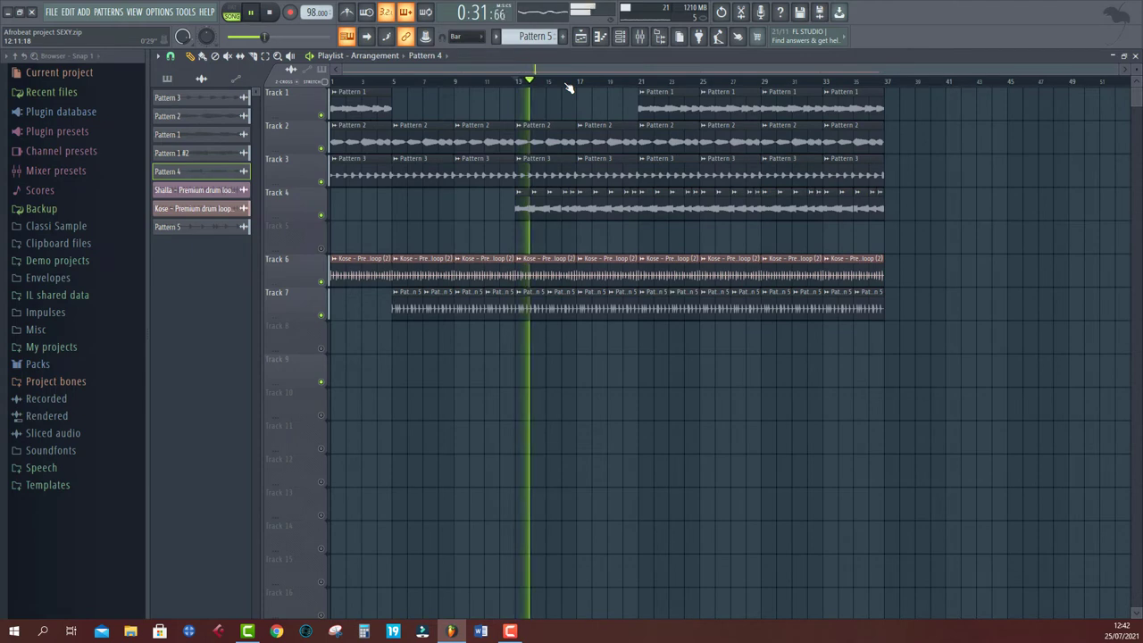
click(623, 85)
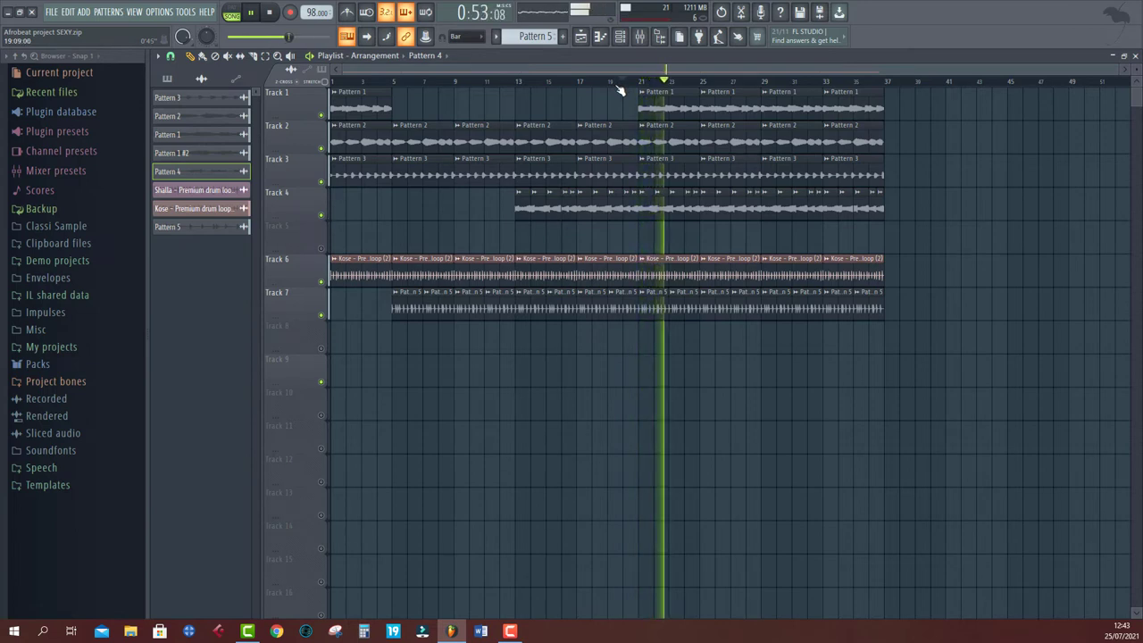
key(space)
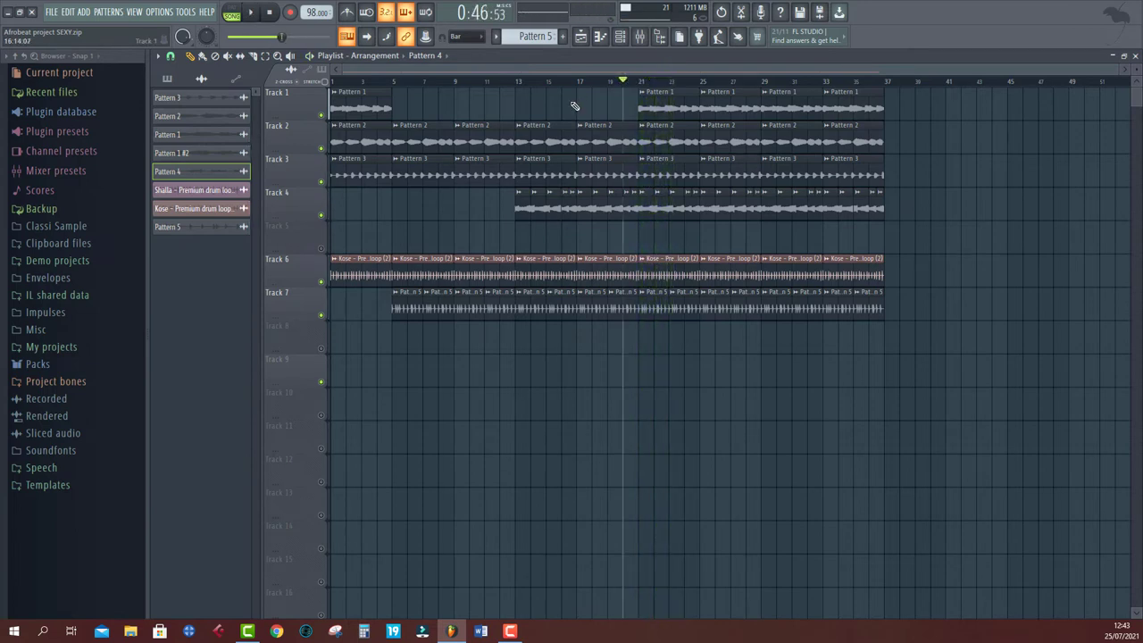
Step: Save the project as the zipped song file Afrobeat project SEXY, replacing the existing file
key(ctrl+shift+s)
click(489, 339)
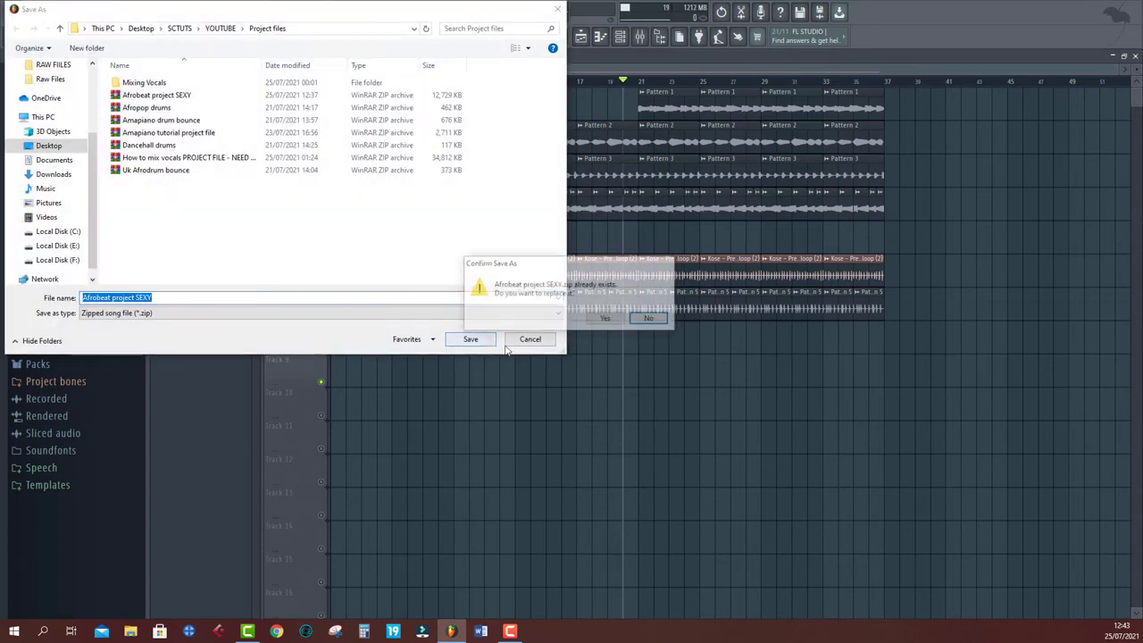
click(605, 320)
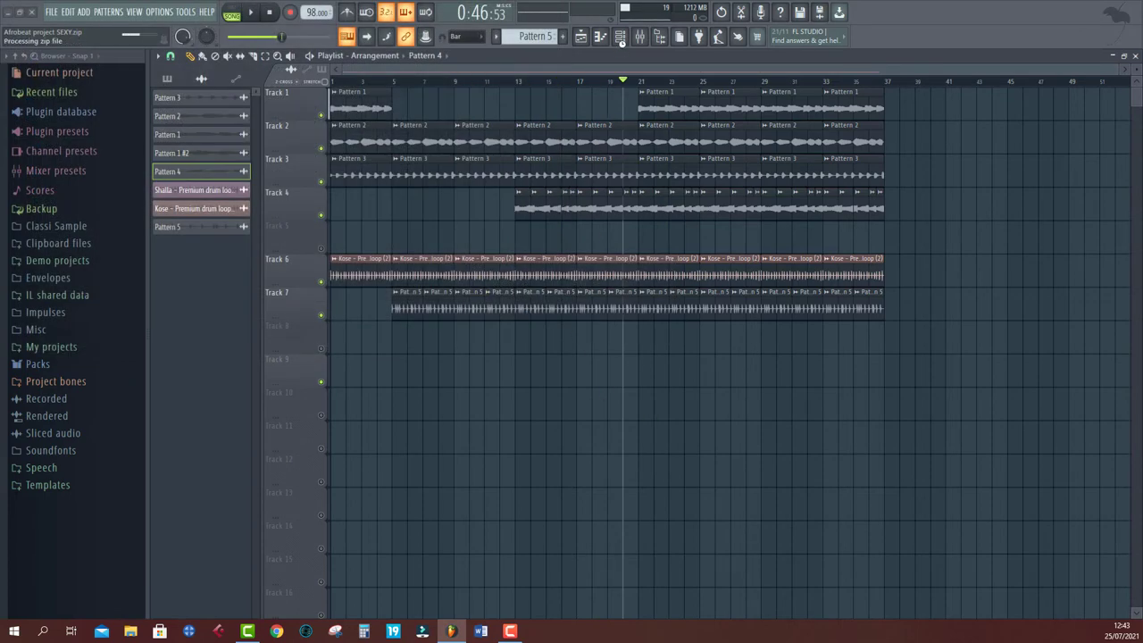
Step: Show all channels in the channel rack, insert a Purity instrument at the Pigments channel, and open its preset list
click(621, 39)
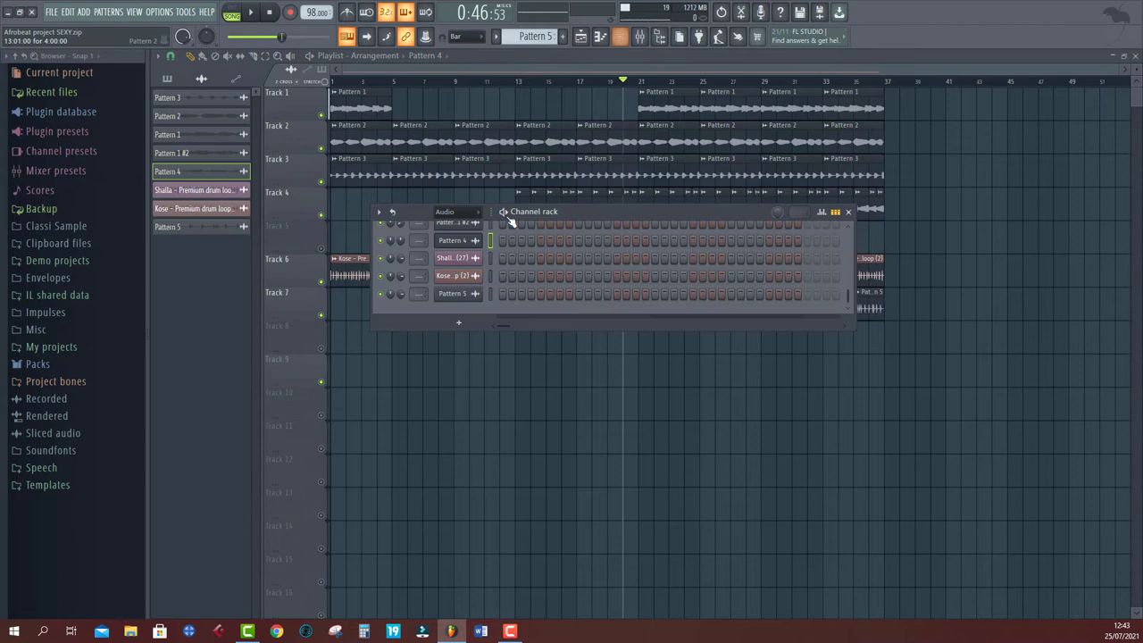
click(462, 225)
right_click(467, 242)
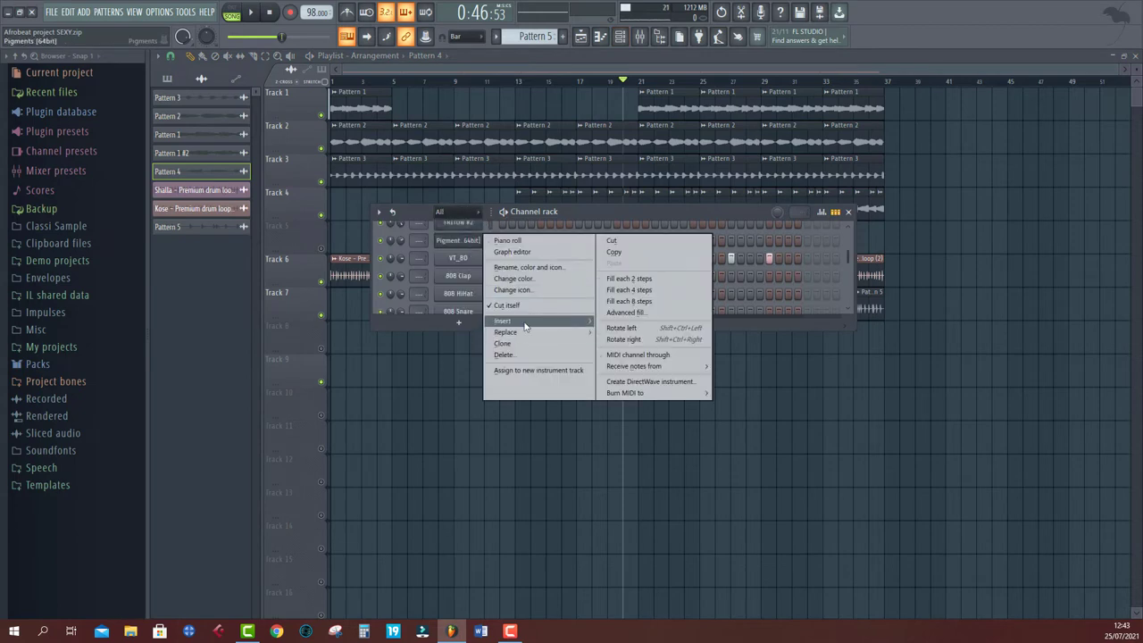
mouse_move(525, 324)
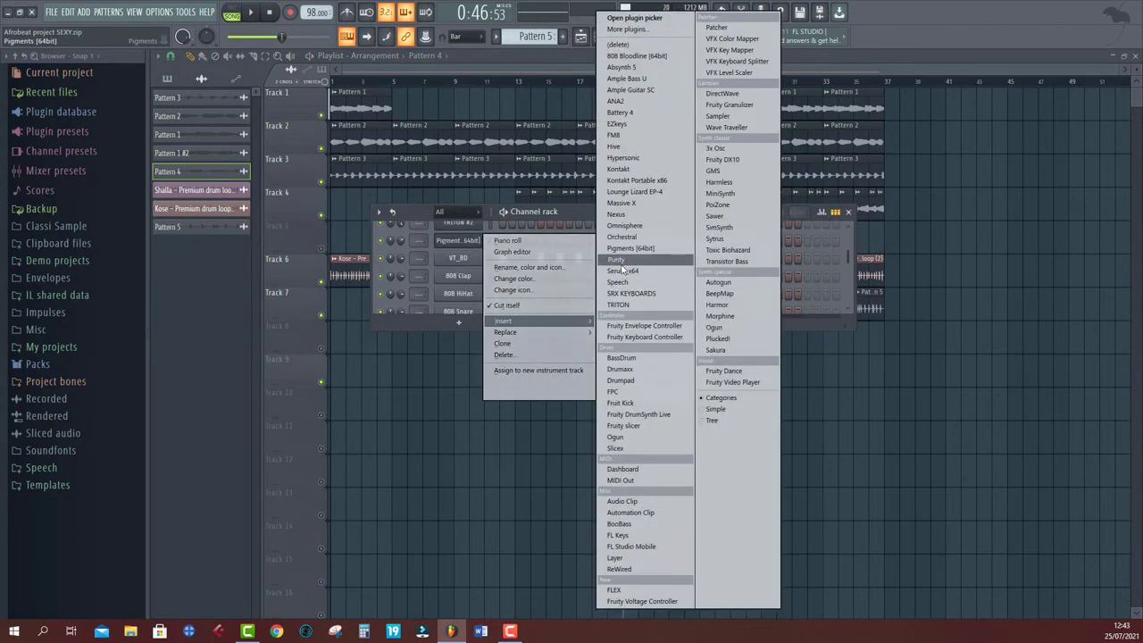
click(623, 265)
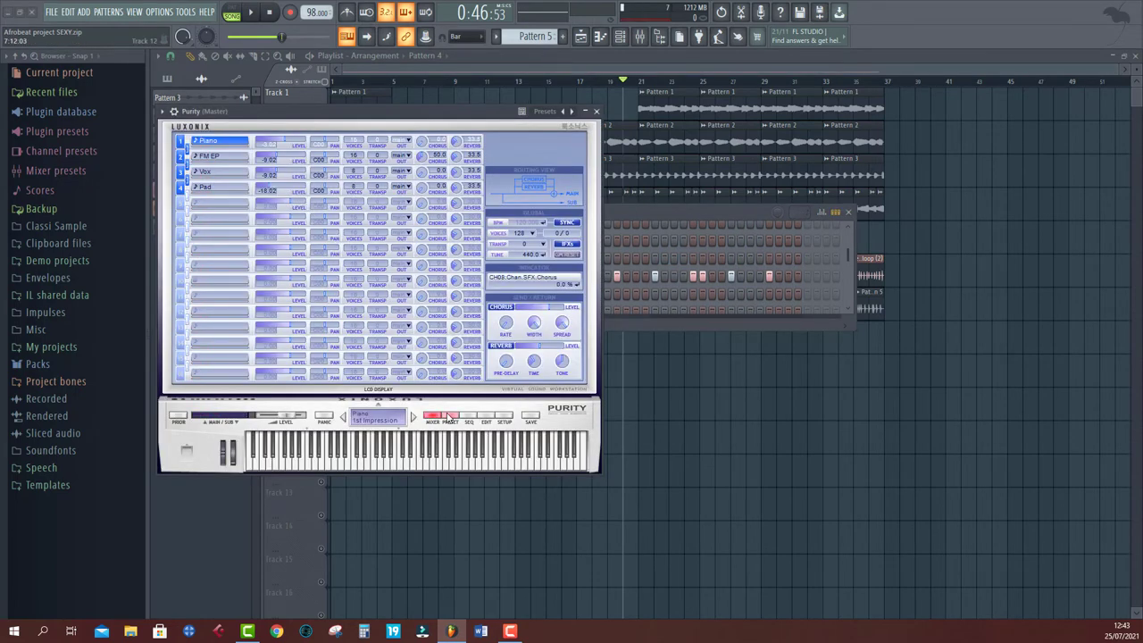
click(447, 417)
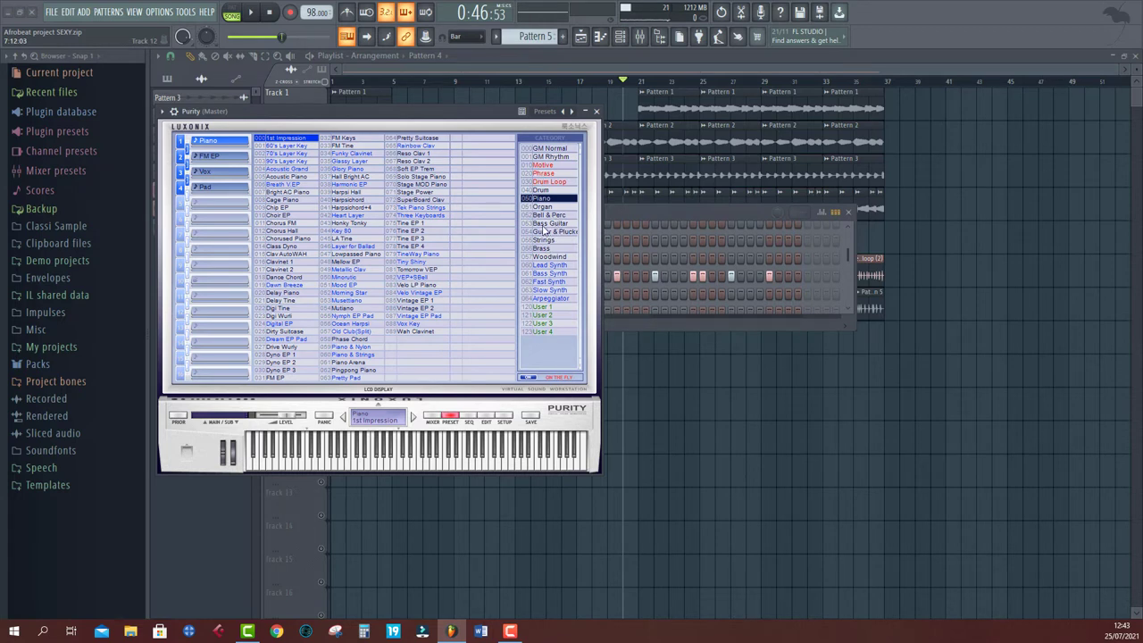
Step: Load the AnA BassGuitar preset from the Bass Guitar category in Purity, and rehearse a bass line over the arrangement from bar 11
click(547, 223)
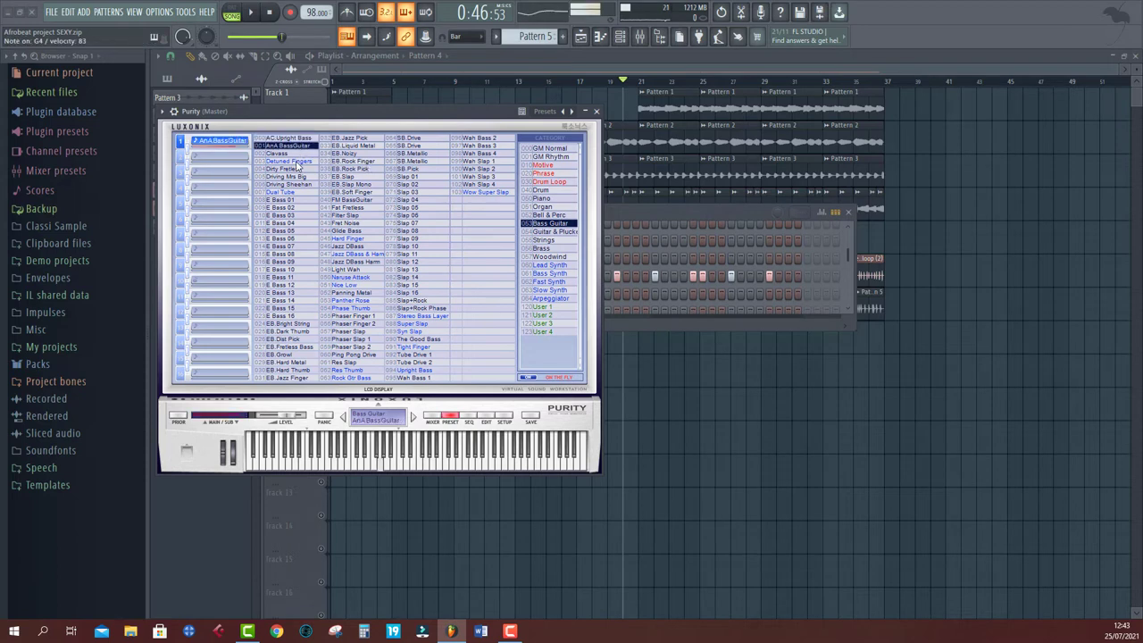
click(476, 66)
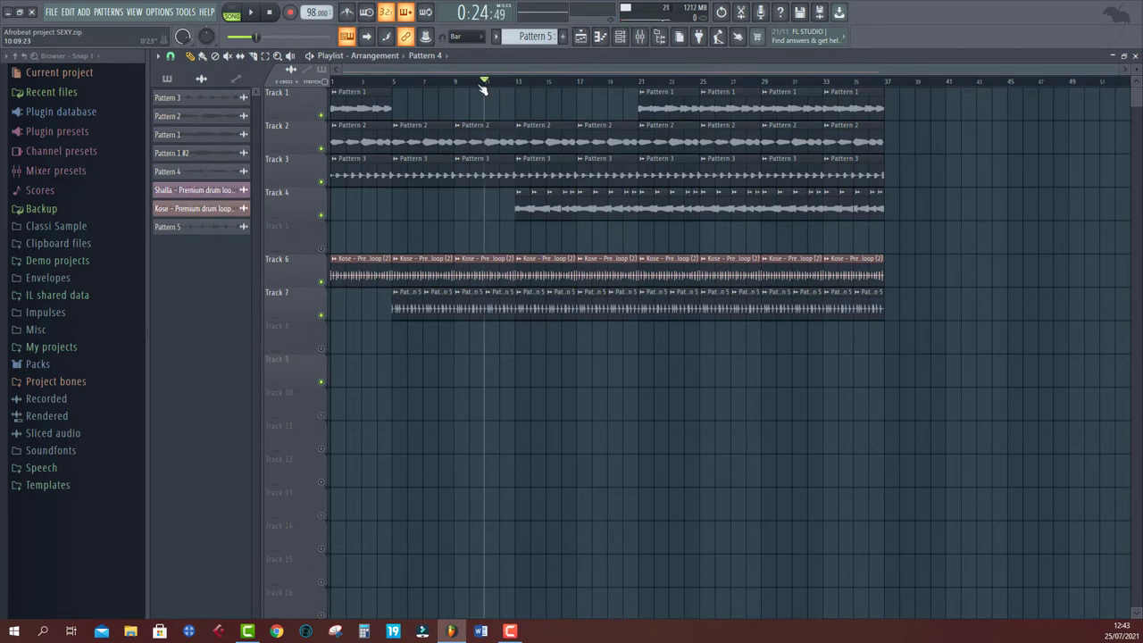
key(space)
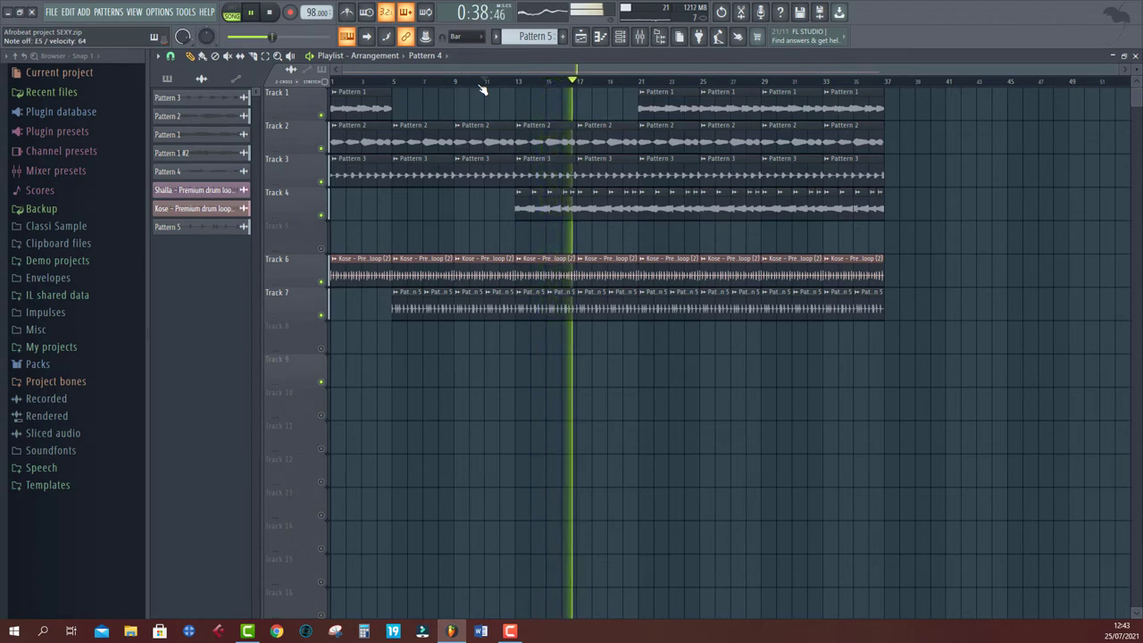
key(space)
Step: Create an empty Pattern 6 and record a four-bar bass melody into it on Track 8 from bar 13
right_click(537, 40)
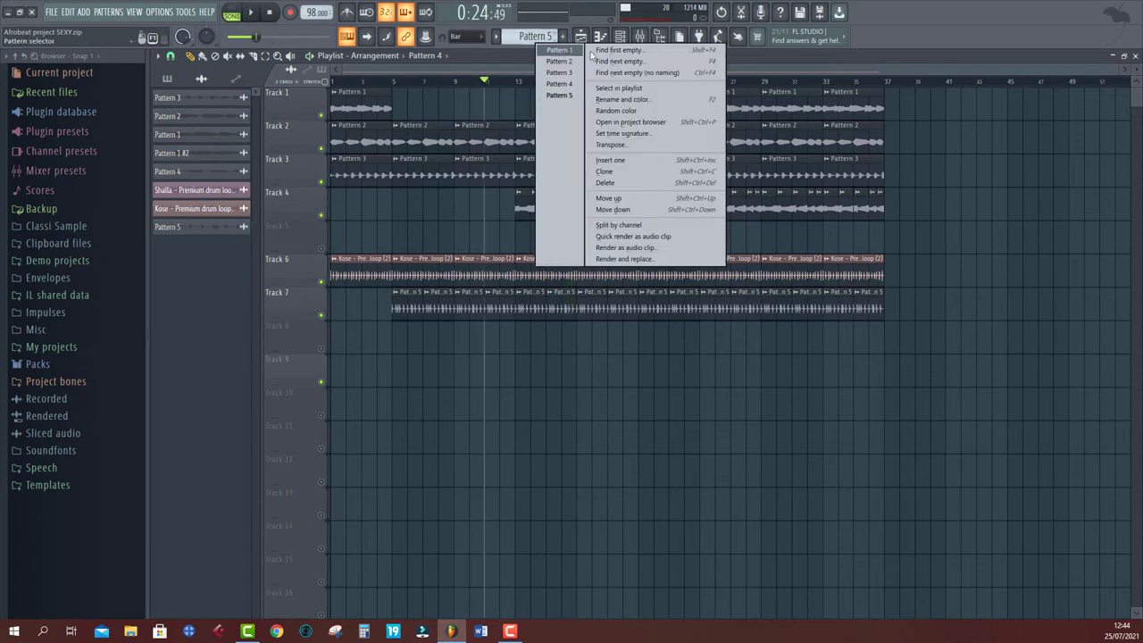
click(611, 50)
click(493, 52)
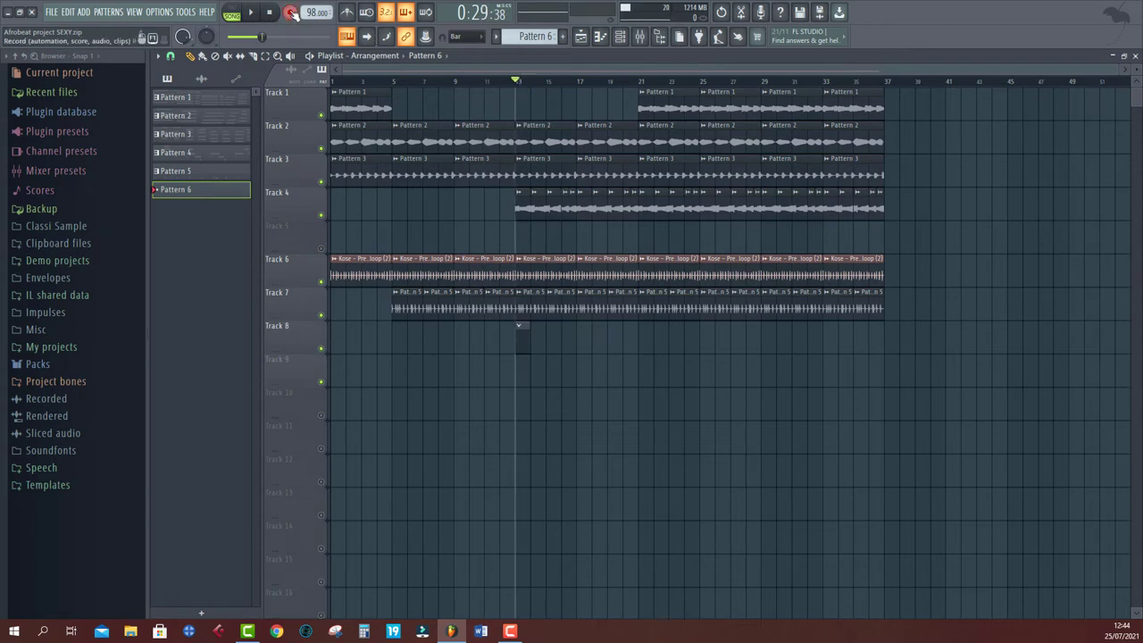
key(space)
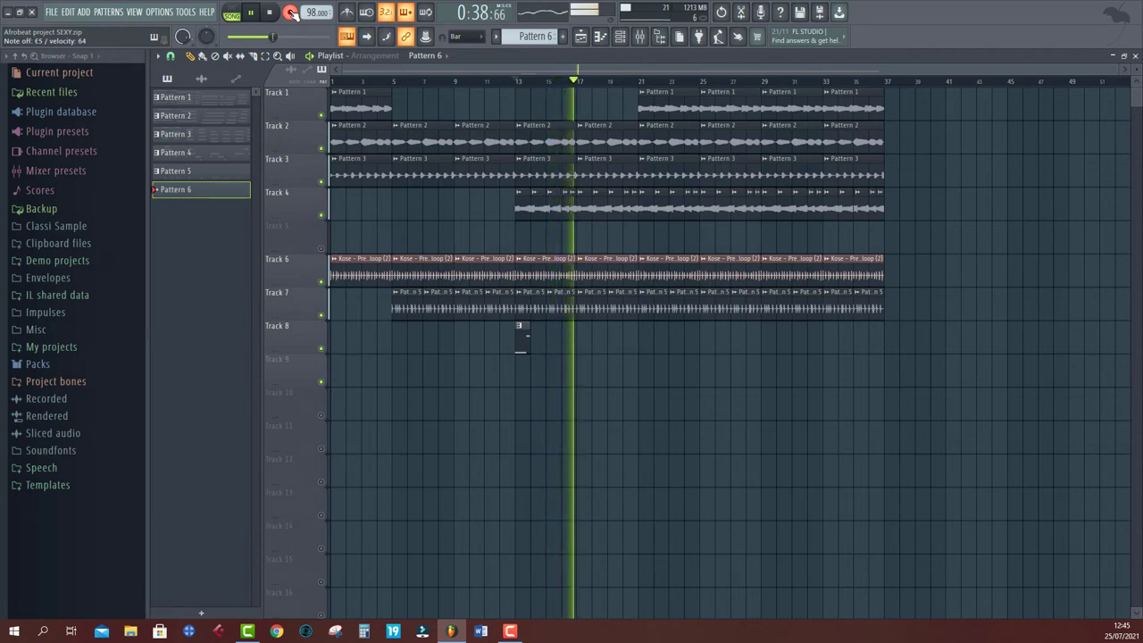
key(space)
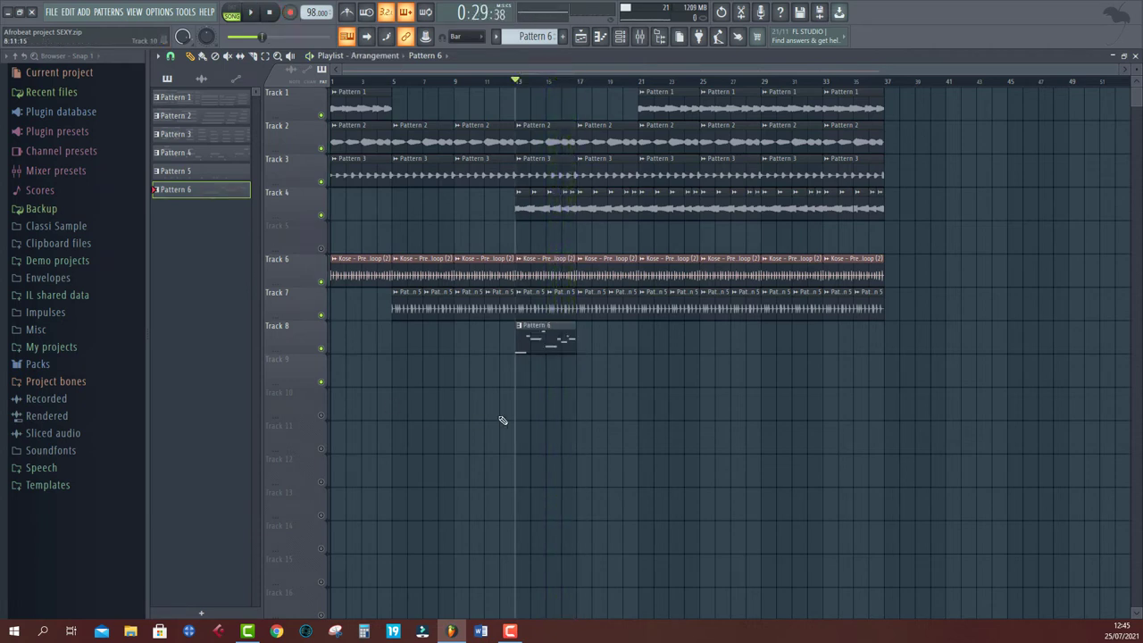
Step: Open the Pattern 6 clip's notes in the piano roll and transpose them up two octaves
double_click(555, 333)
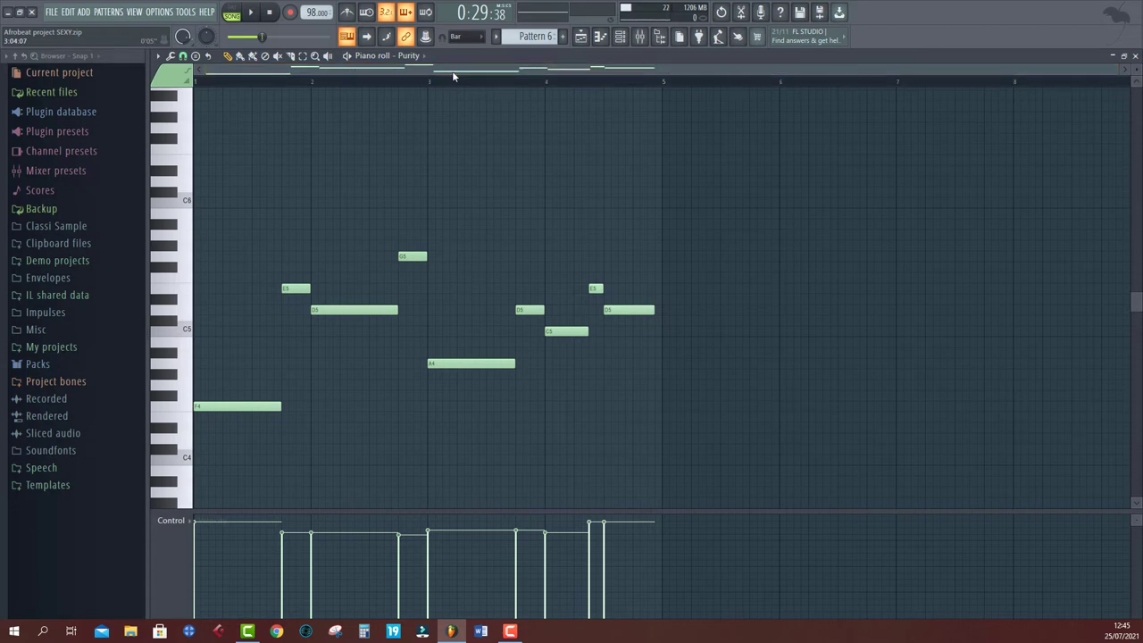
key(ctrl+Up)
key(ctrl+Up)
scroll(342, 288, up, 3)
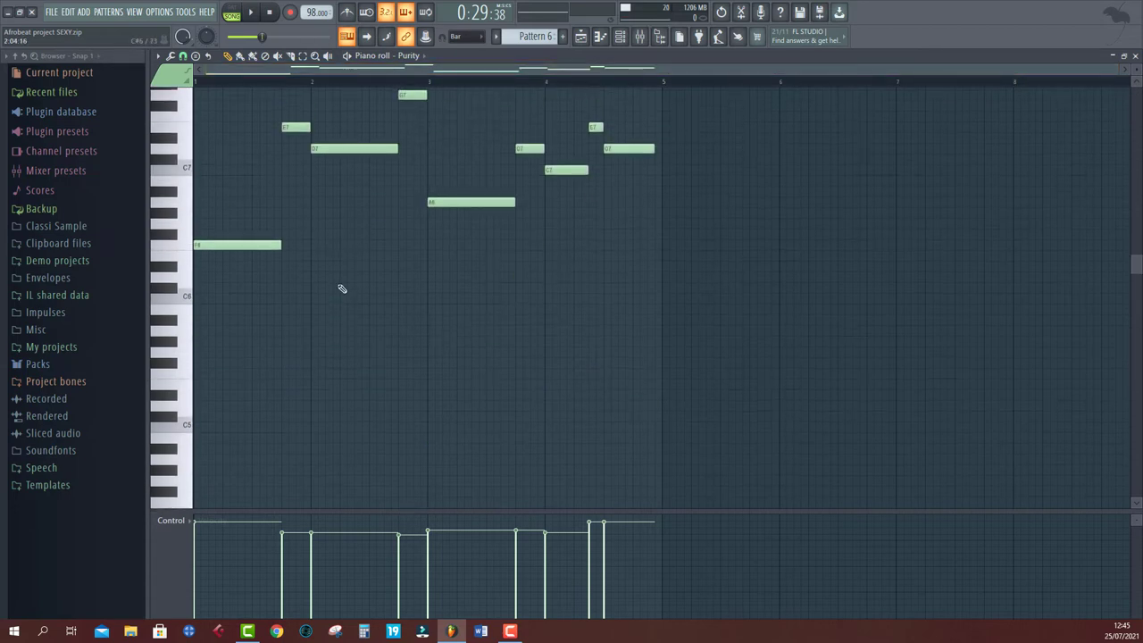
scroll(349, 246, up, 2)
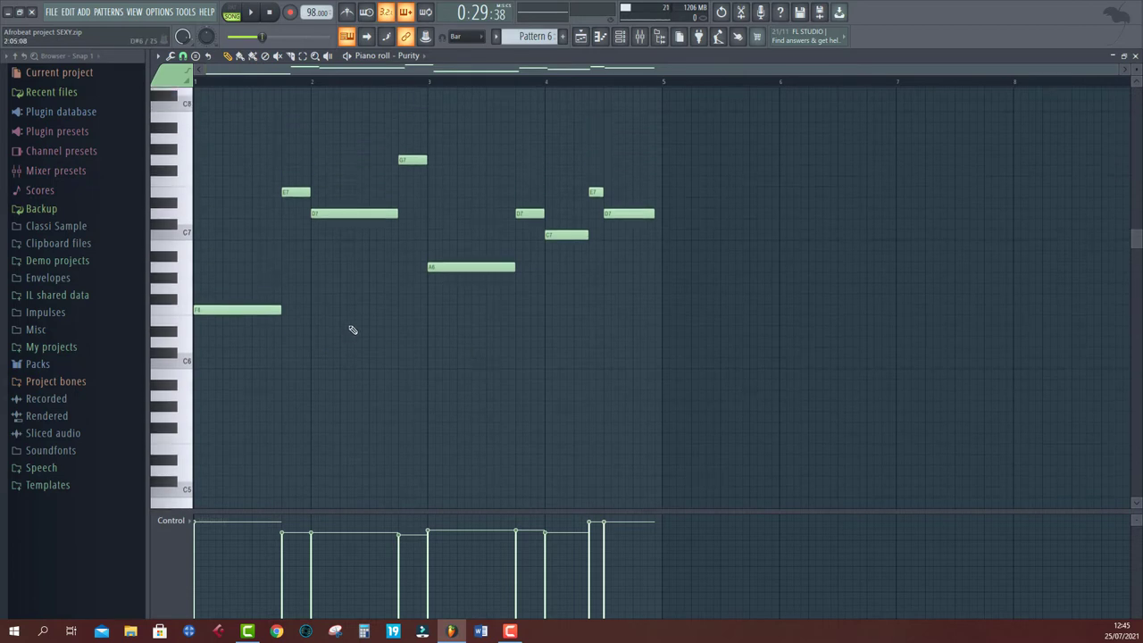
Step: Raise the first note of the bass line to A6 and audition the melody, replaying it from the middle of bar 2
key(space)
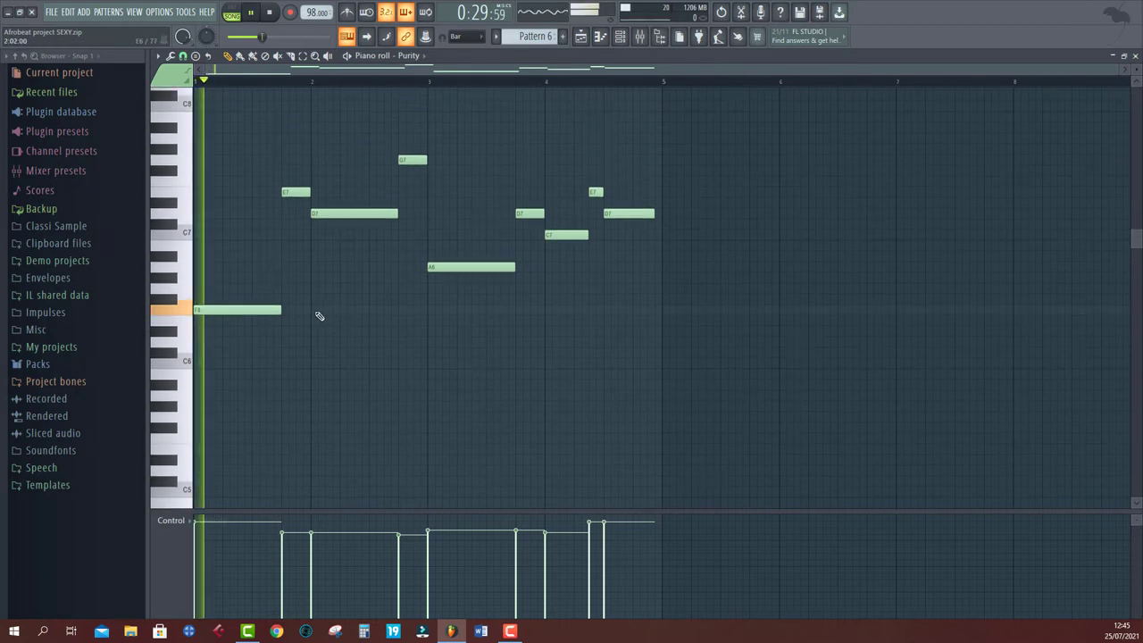
scroll(264, 298, up, 1)
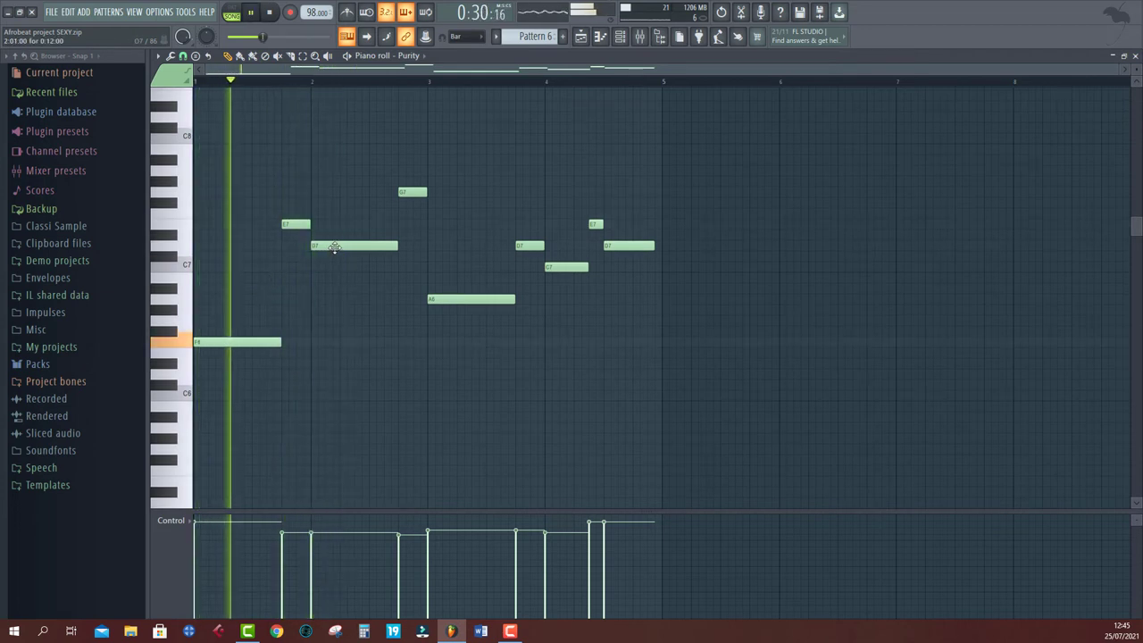
key(space)
drag(213, 343, 209, 296)
key(space)
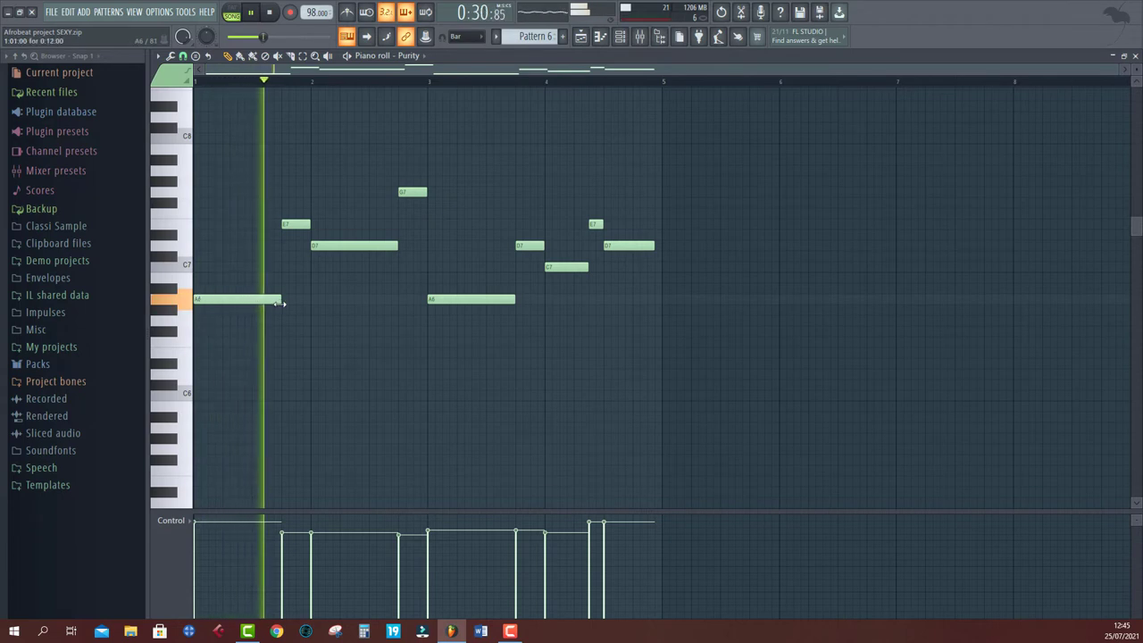
scroll(332, 288, up, 1)
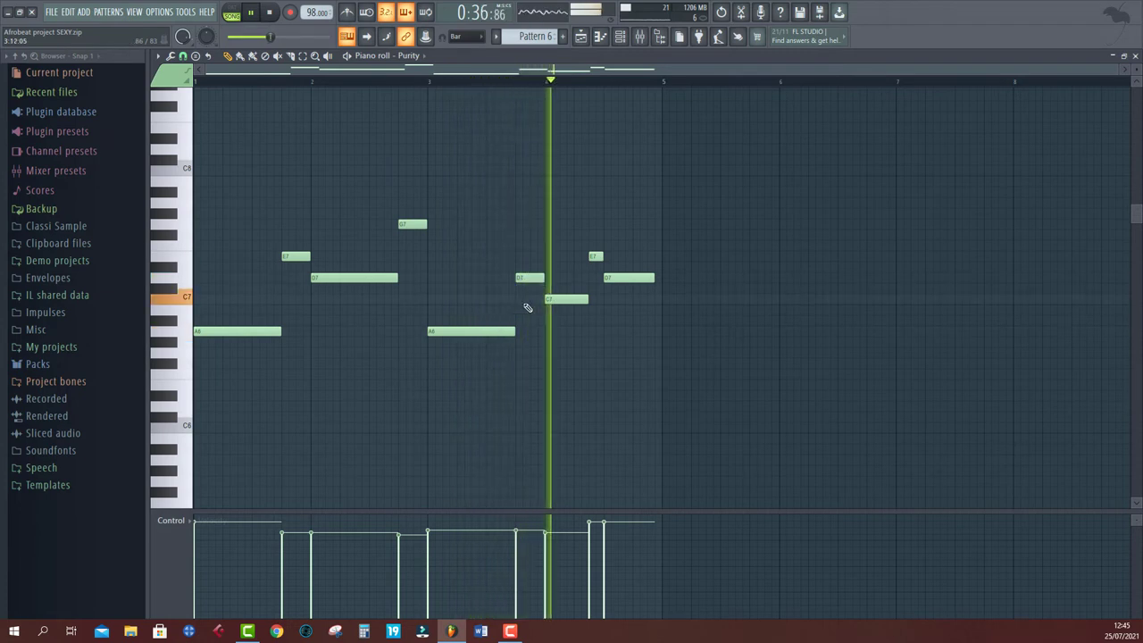
click(368, 81)
scroll(473, 234, up, 2)
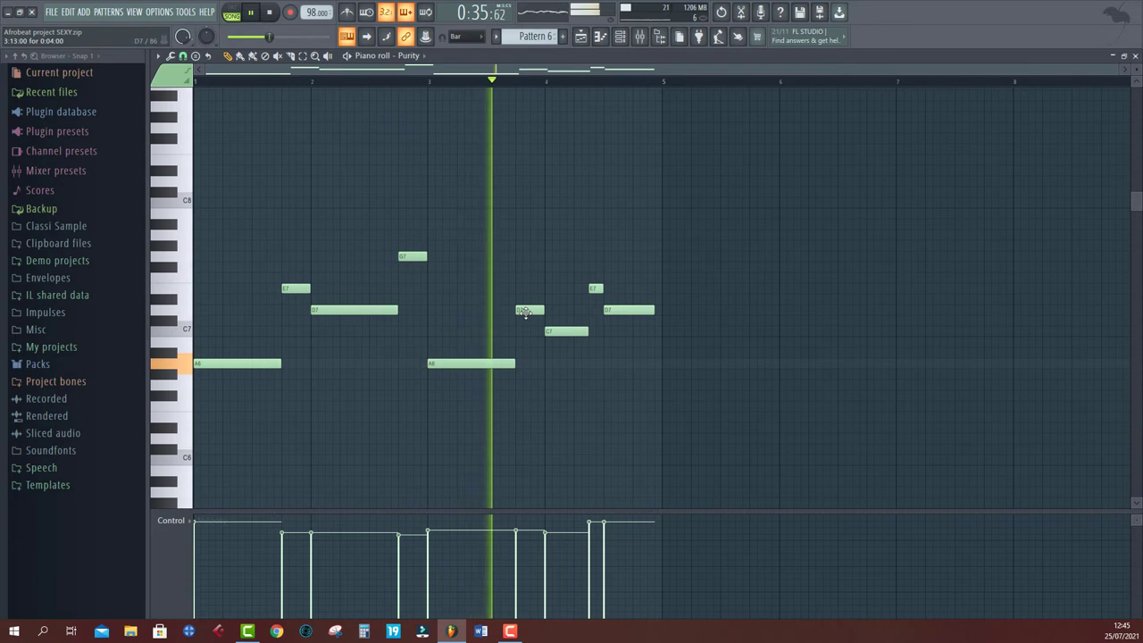
Step: Move the short note just before bar 4 to E7 and the note at the start of bar 4 to D7 while auditioning
drag(525, 311, 524, 333)
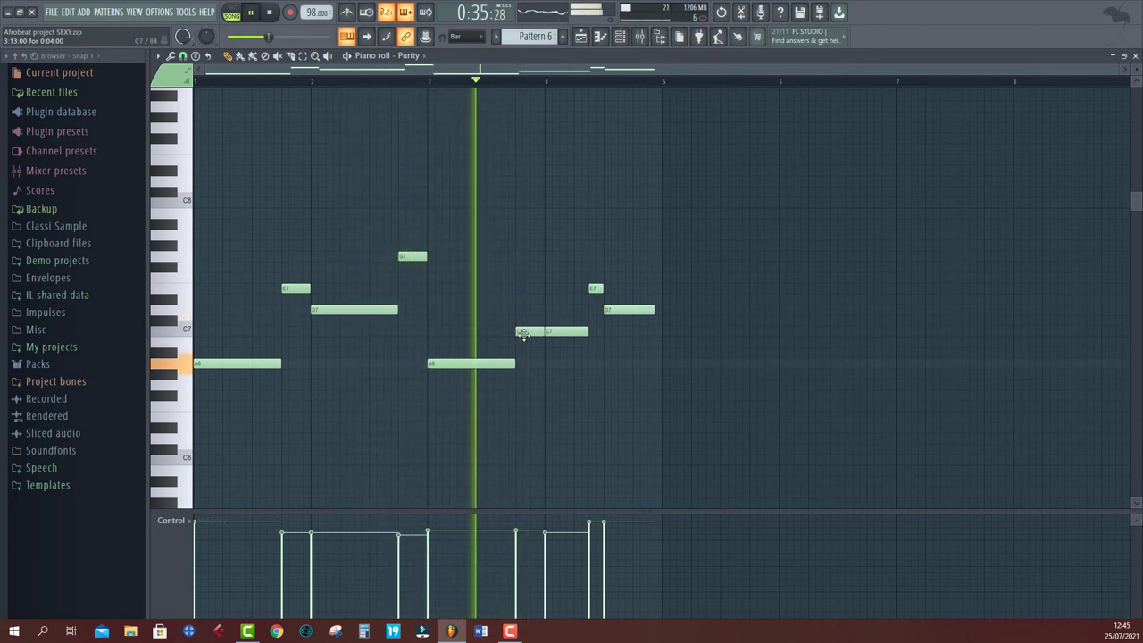
key(space)
key(space)
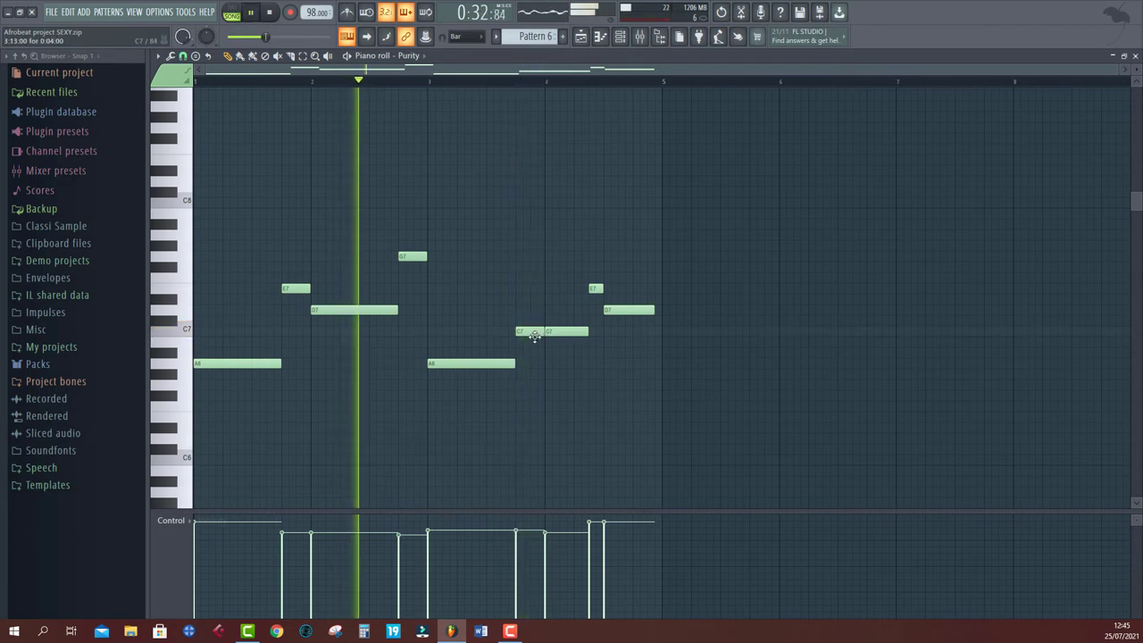
drag(535, 331, 530, 365)
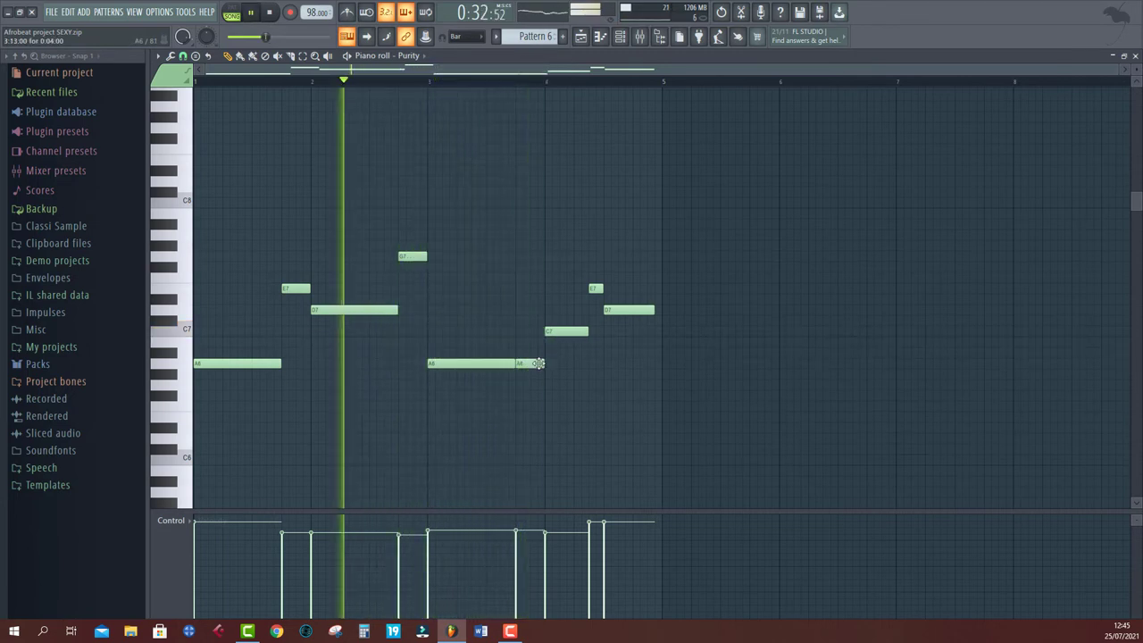
drag(539, 369, 538, 284)
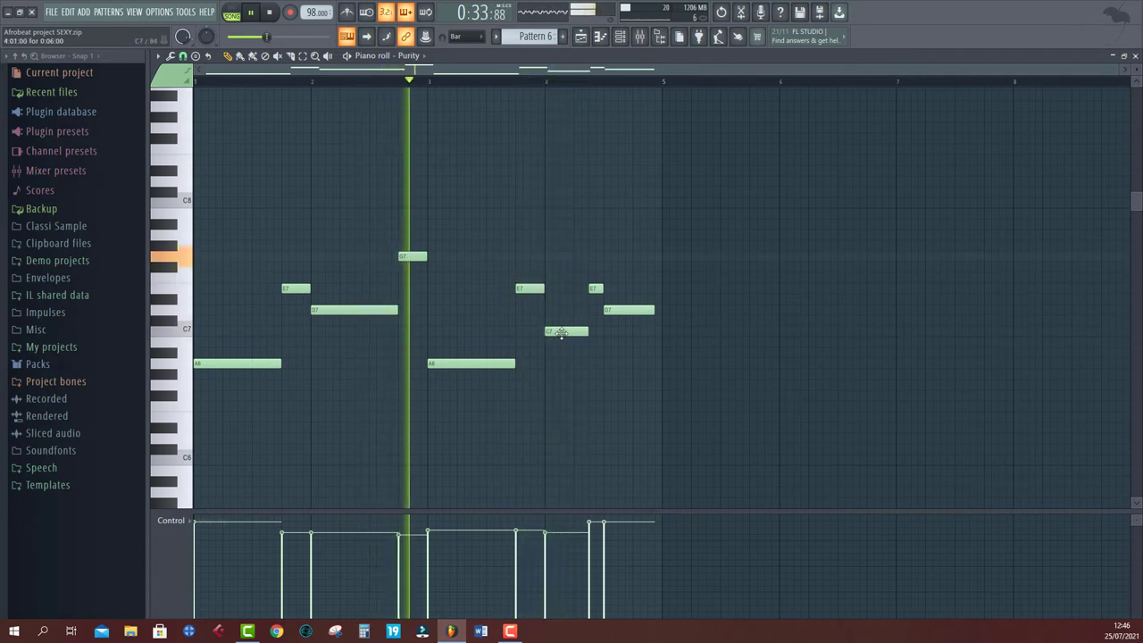
drag(561, 332, 558, 310)
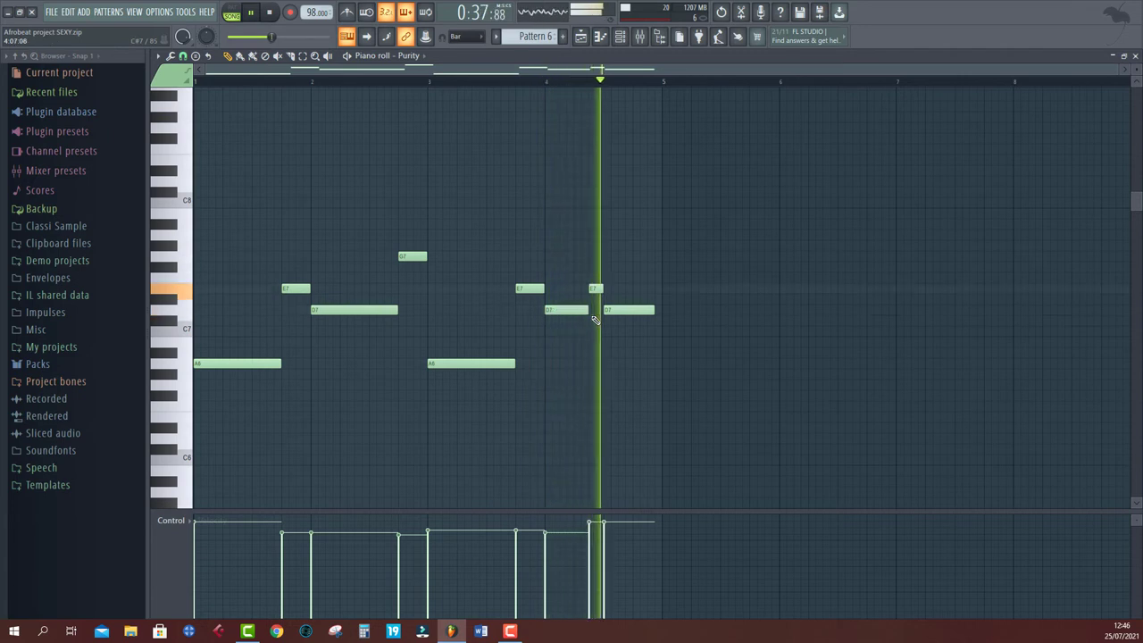
key(space)
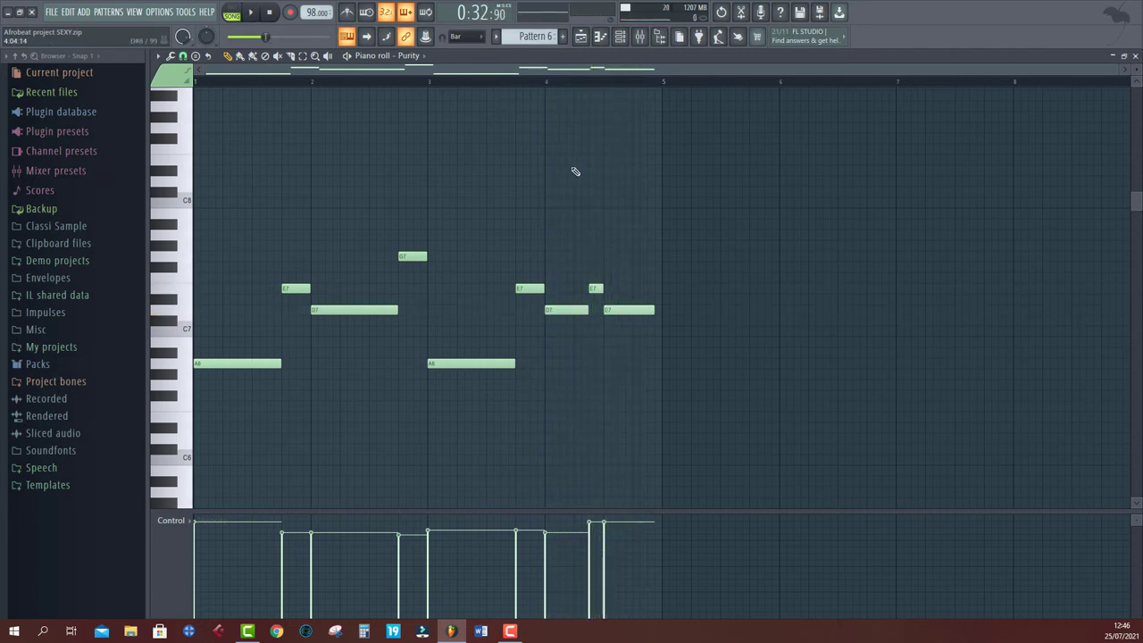
Step: Transpose the whole bass line back down two octaves and audition it from the start of the pattern
key(ctrl+Down)
key(ctrl+Down)
key(space)
scroll(366, 219, down, 5)
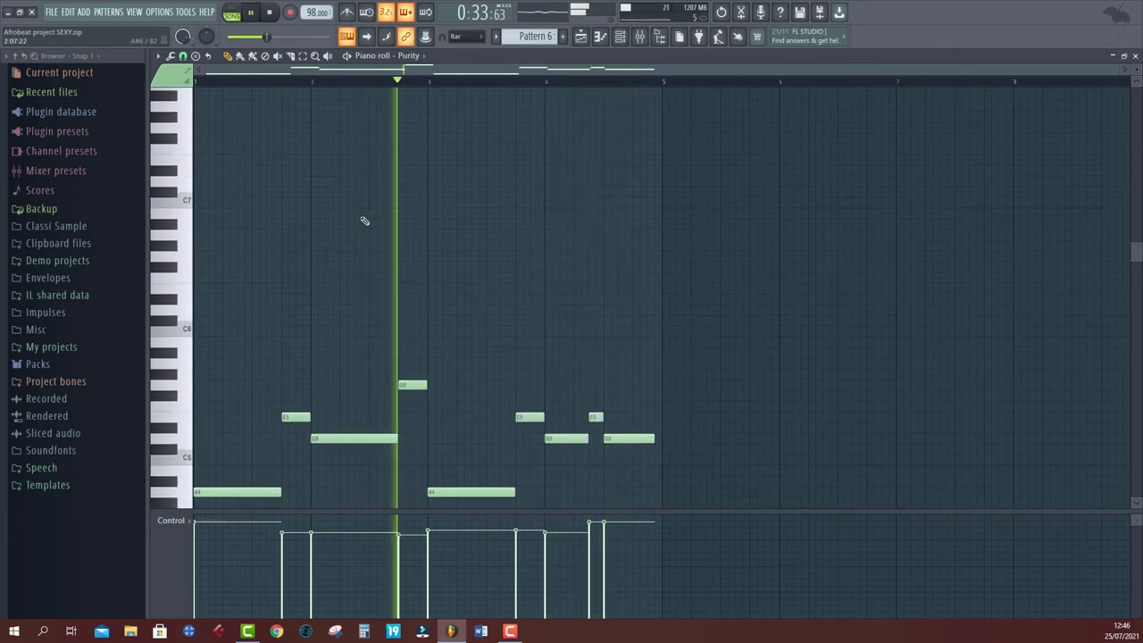
scroll(364, 220, down, 1)
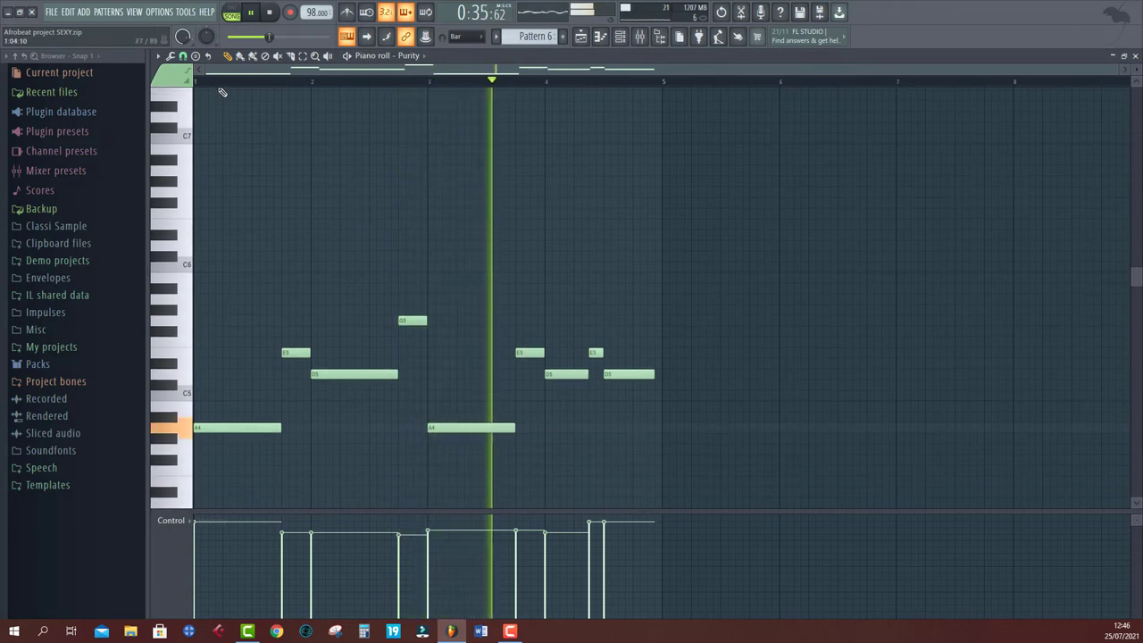
drag(204, 82, 130, 85)
scroll(339, 191, up, 1)
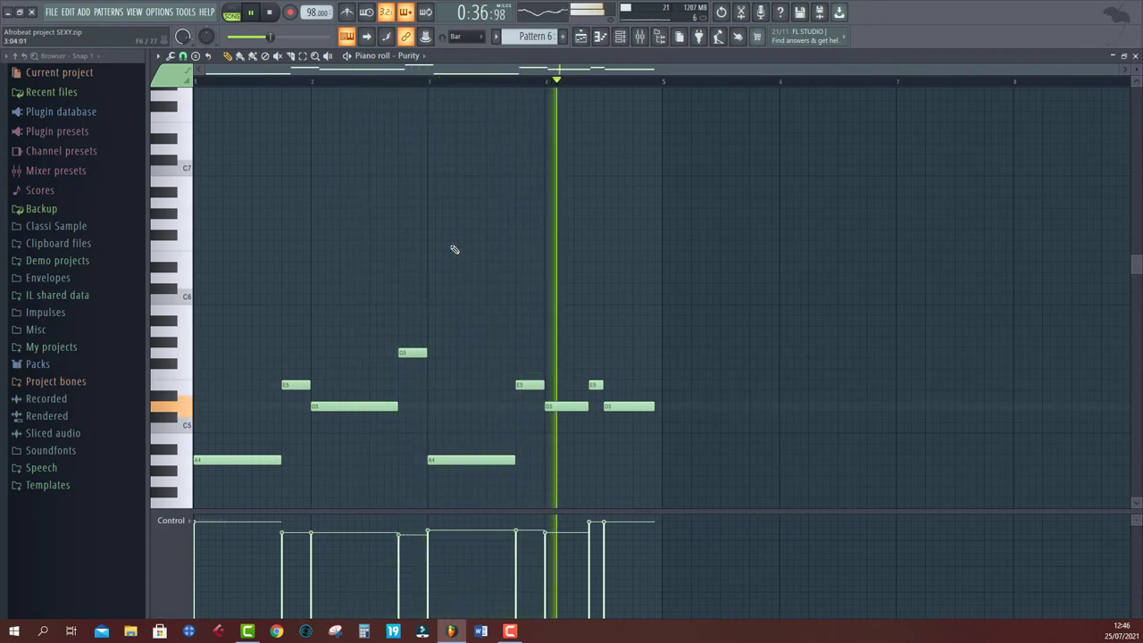
key(space)
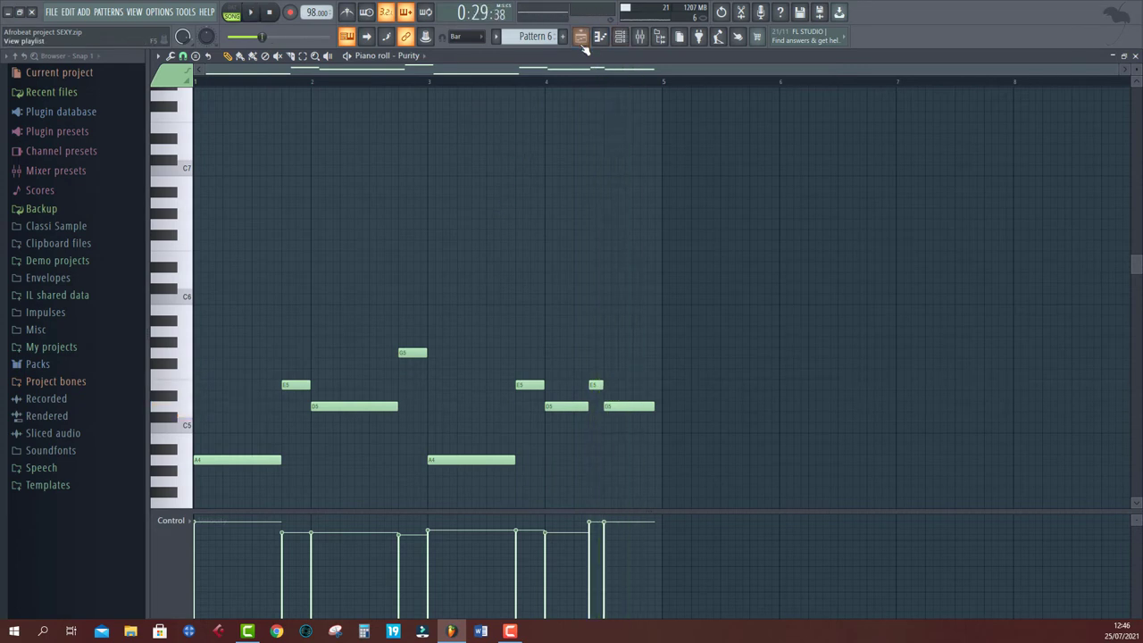
Step: Return to the playlist, duplicate the Pattern 6 clip on Track 8 at bar 17, and copy both clips to bar 29
click(580, 36)
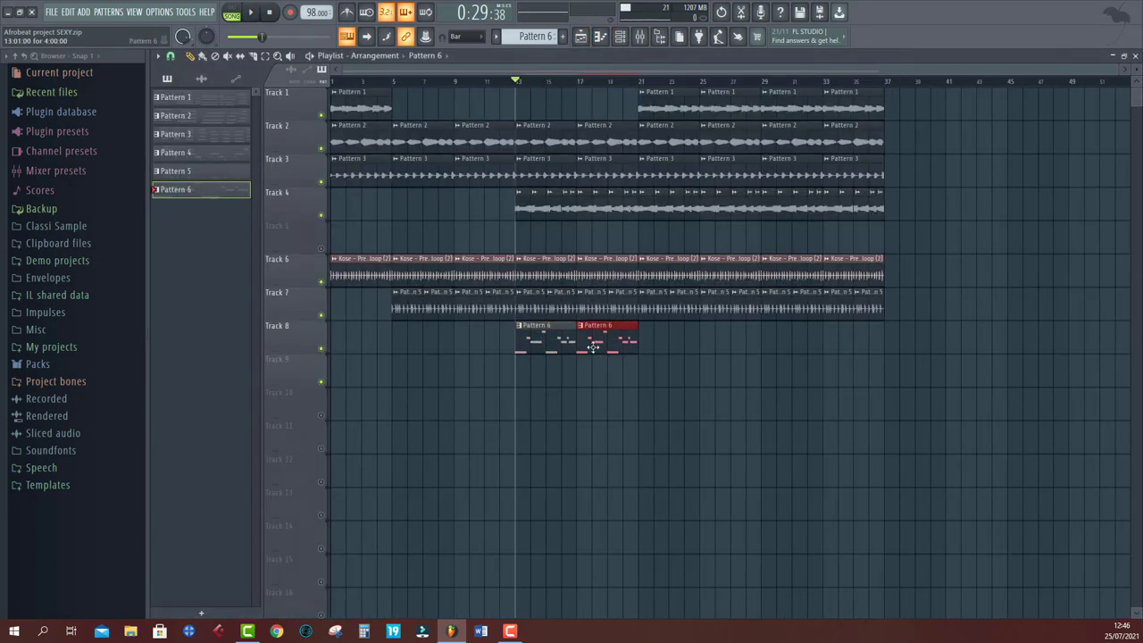
drag(628, 342, 527, 354)
drag(549, 346, 749, 346)
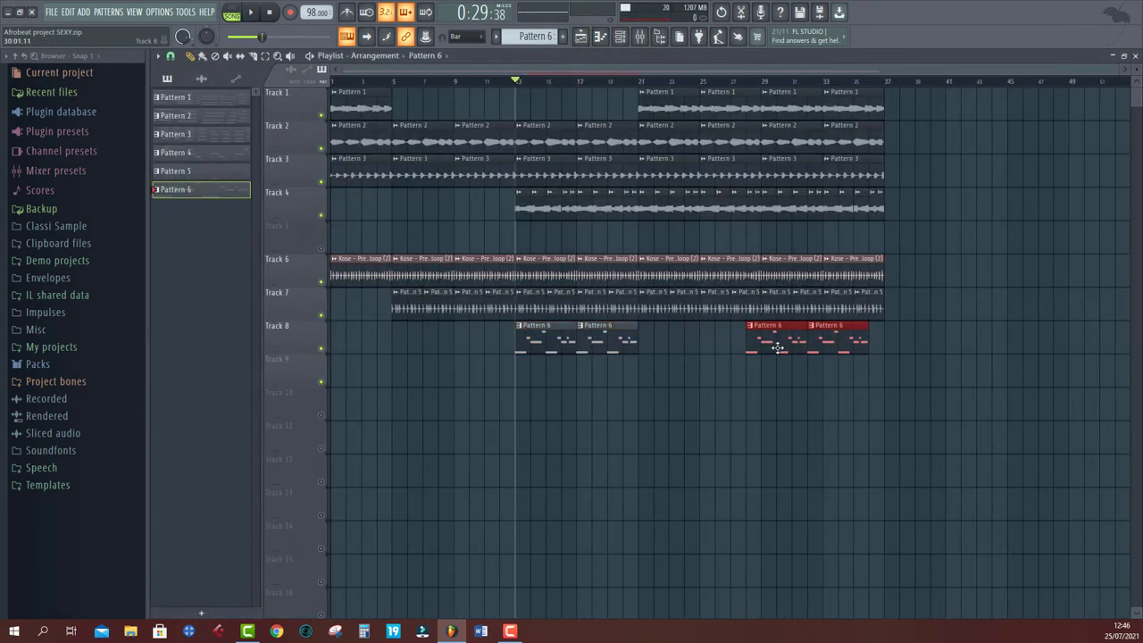
Step: Audition the arrangement from bar 13 and just before bar 21, and remove Track 4's clips between bars 21 and 29
key(space)
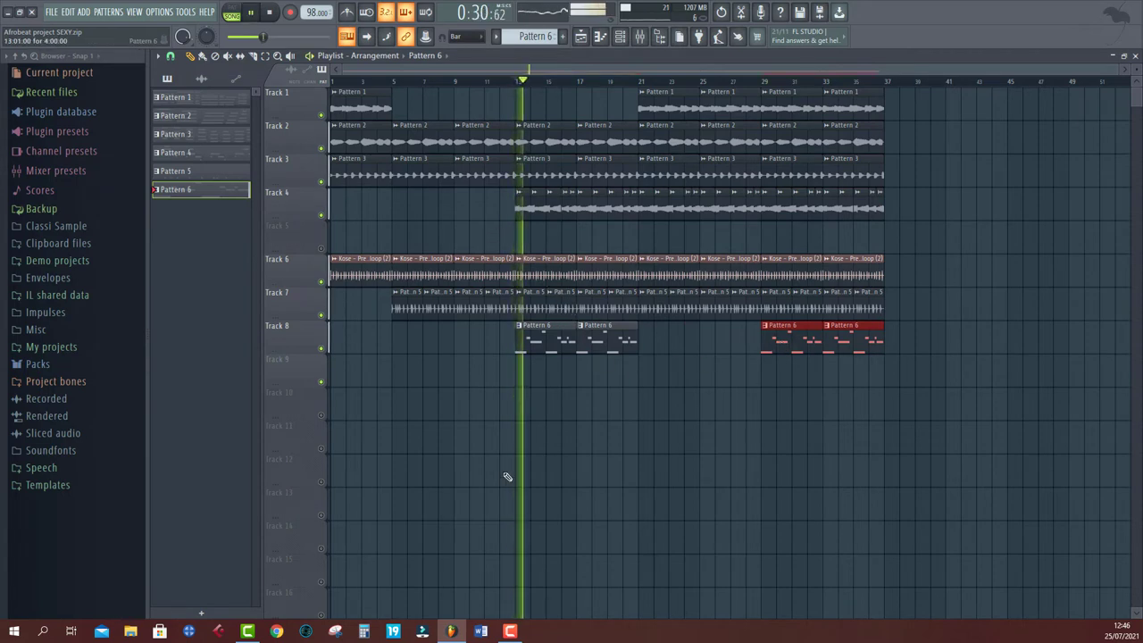
click(625, 82)
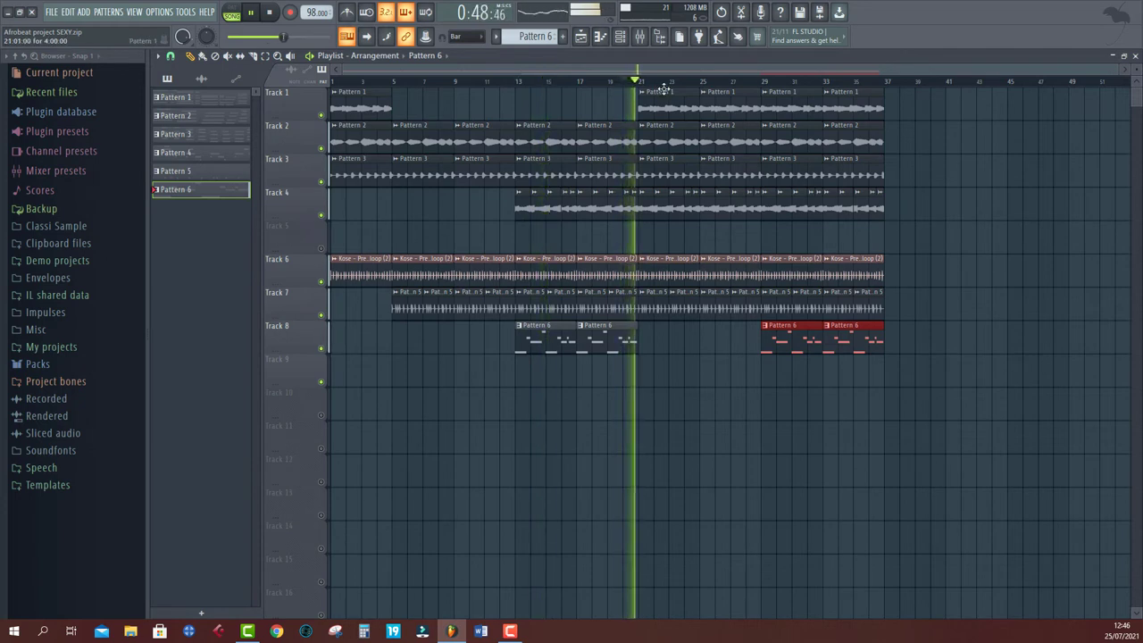
scroll(663, 90, down, 1)
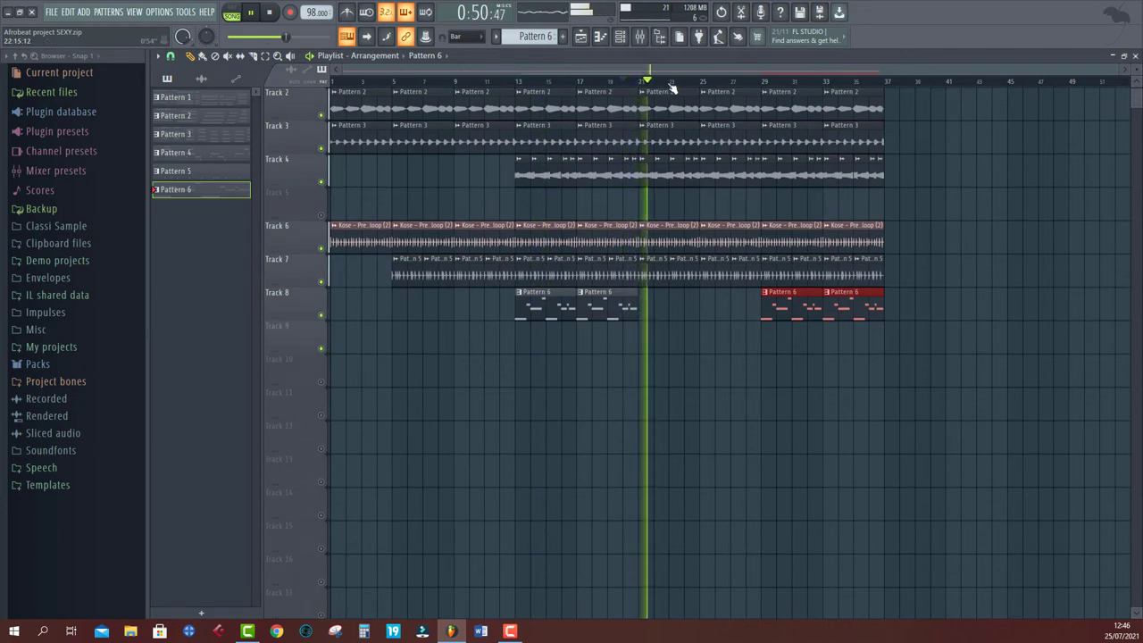
scroll(663, 446, up, 1)
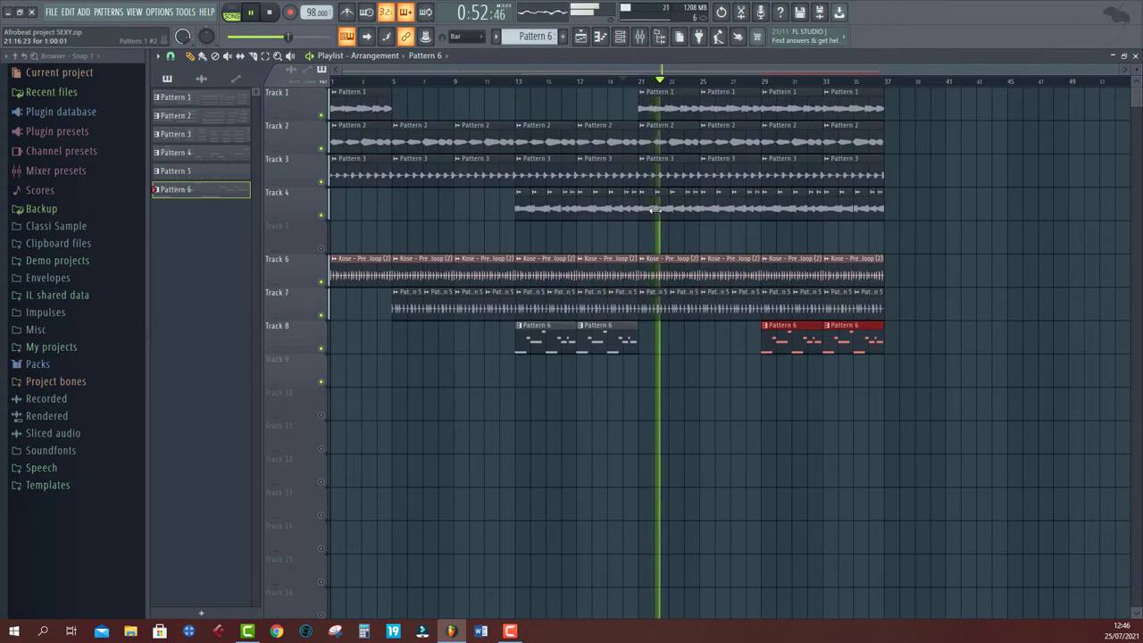
drag(656, 209, 760, 215)
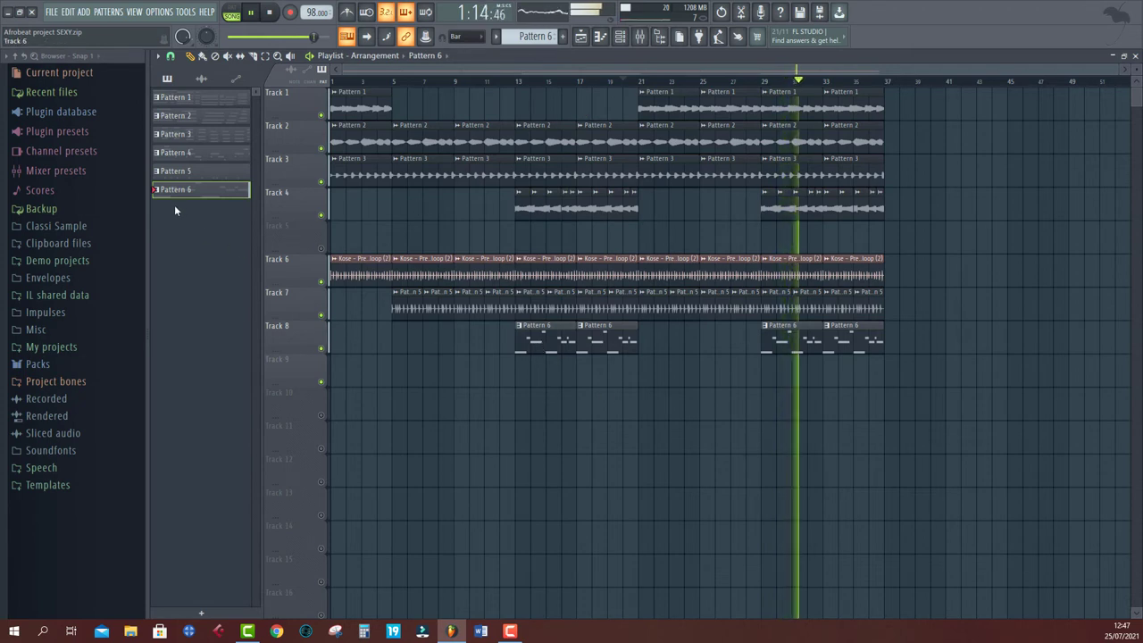
key(space)
Step: Render Pattern 6 to audio in place of its note clips, and set the playback position to bar 13
right_click(204, 191)
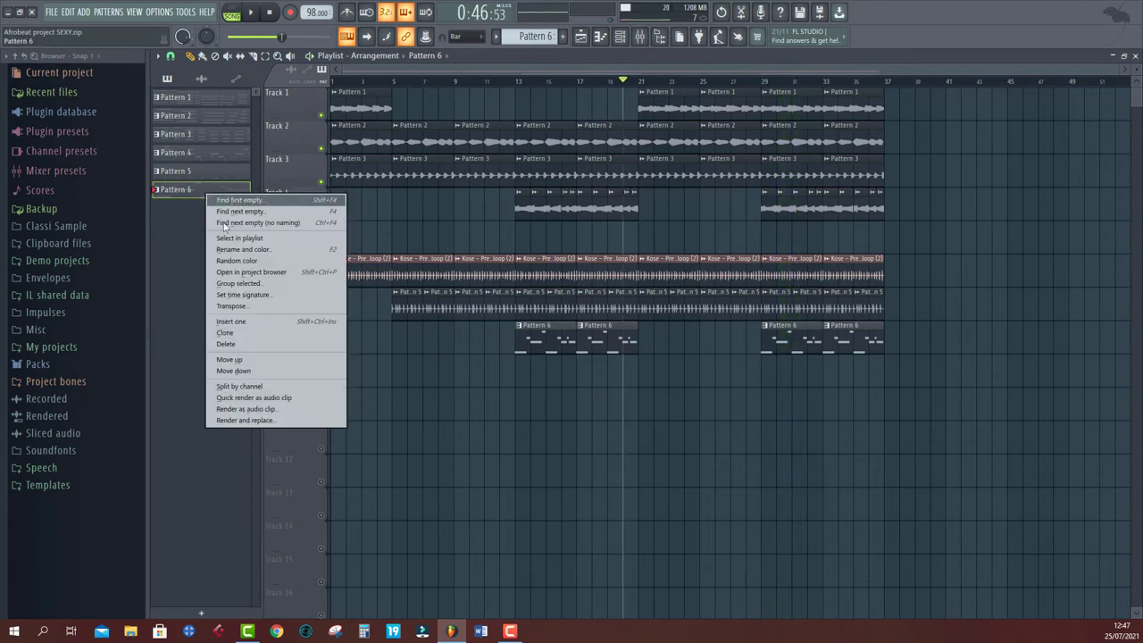
click(262, 420)
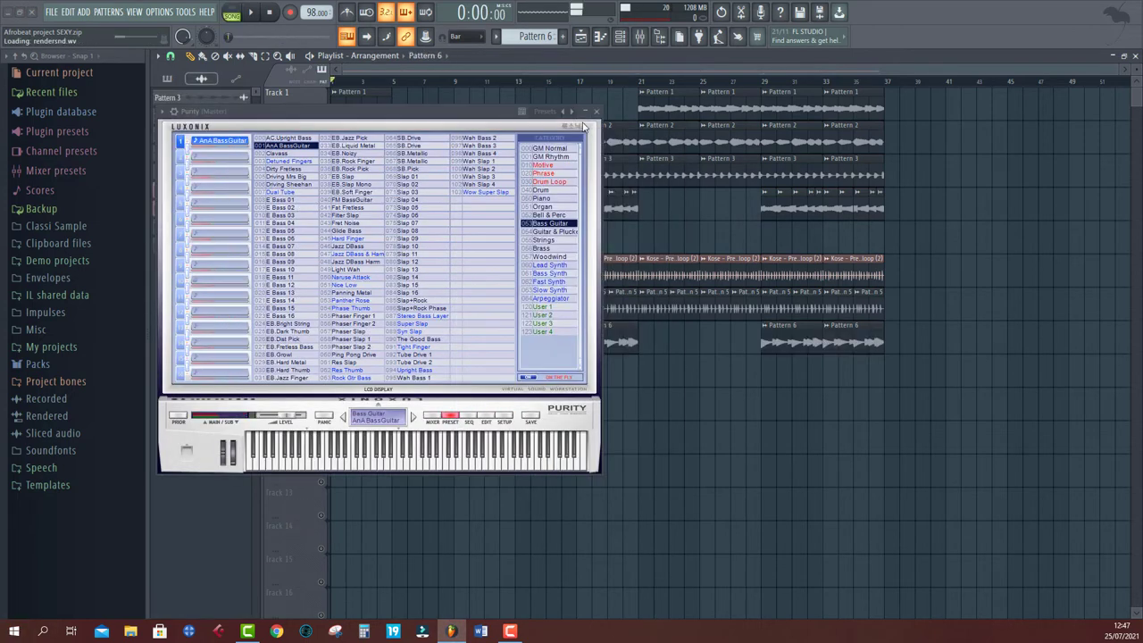
click(532, 81)
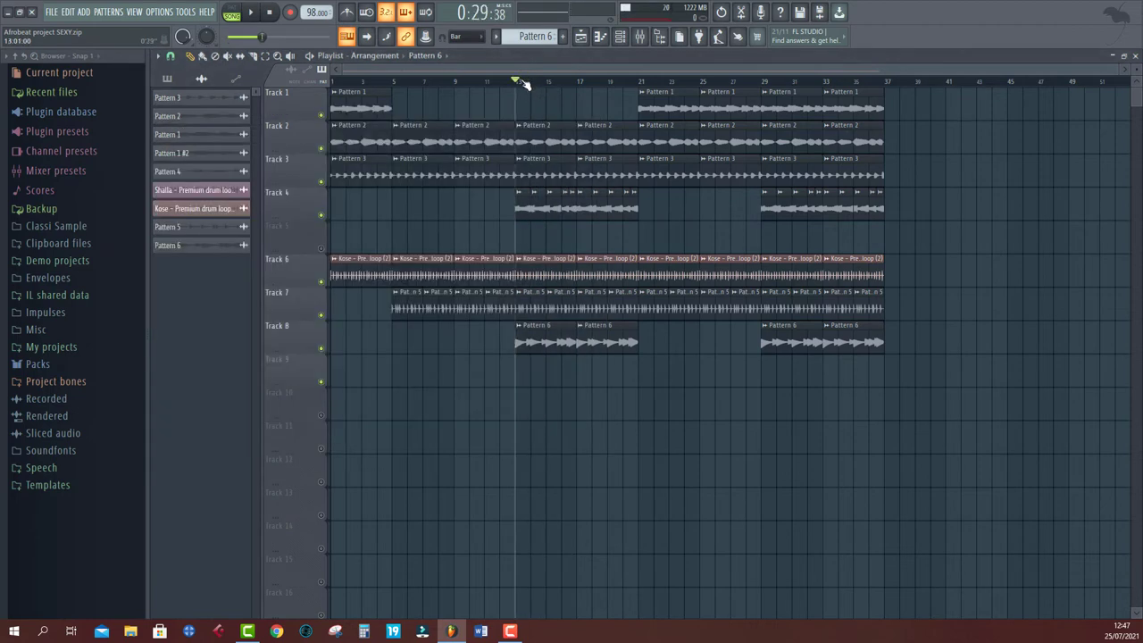
Step: Audition the arrangement from bar 13 and from bar 5
key(space)
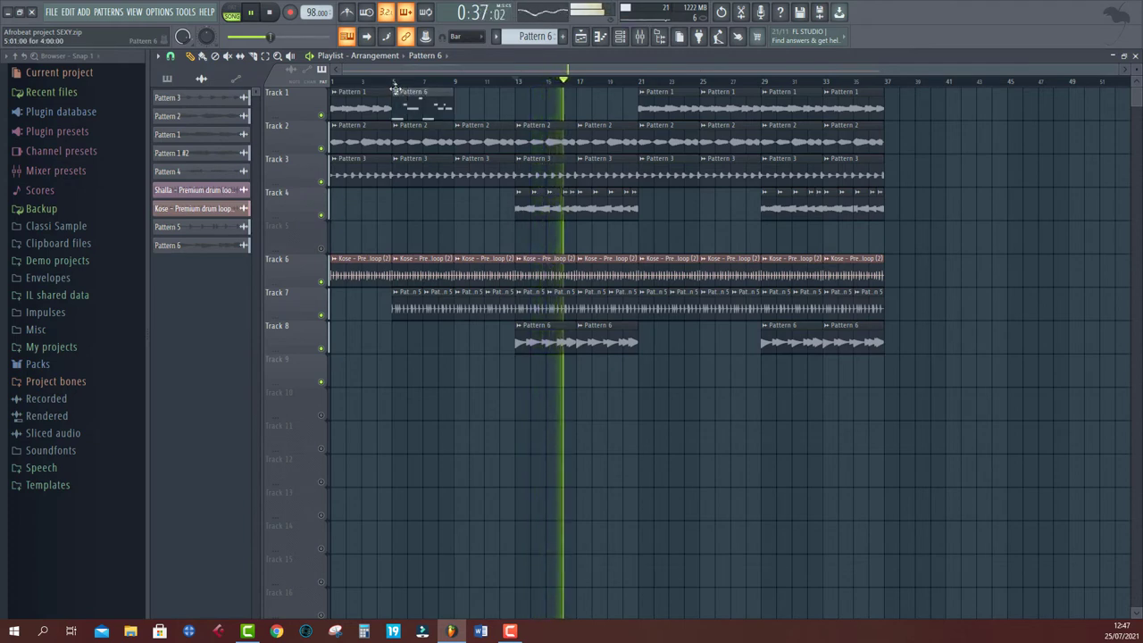
click(397, 81)
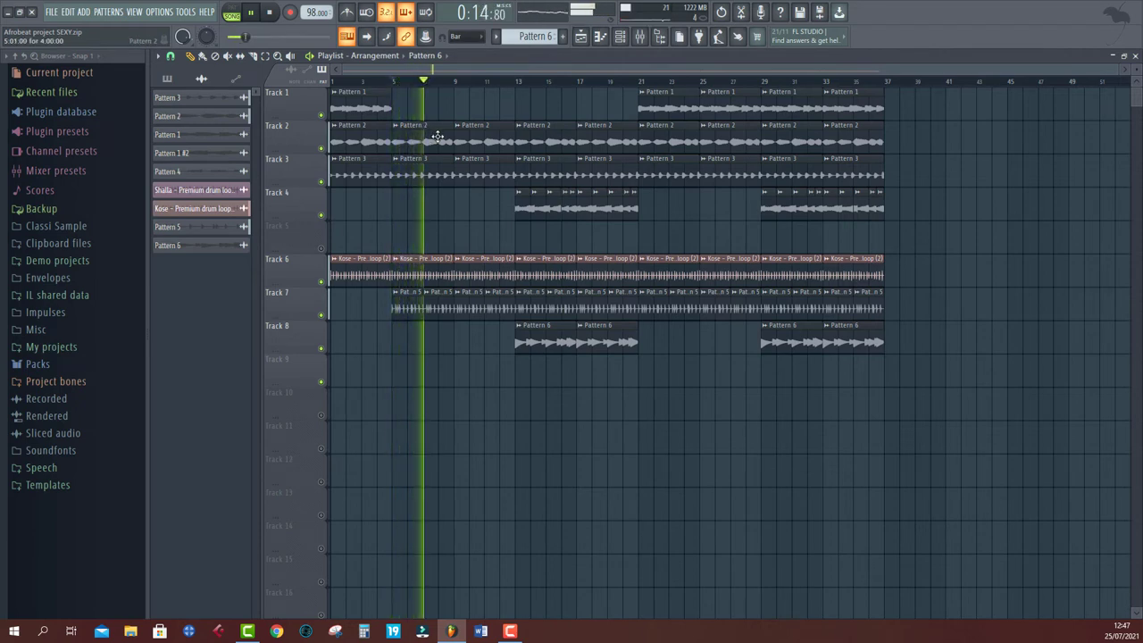
key(space)
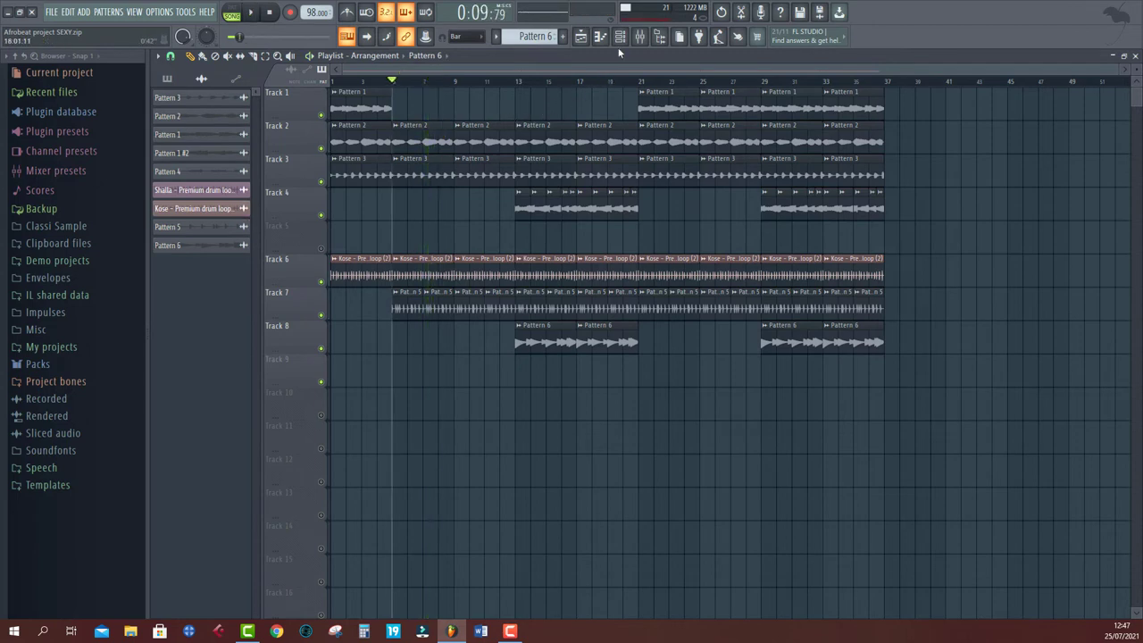
Step: Show all channels in the channel rack and open the Pigments instrument
click(621, 36)
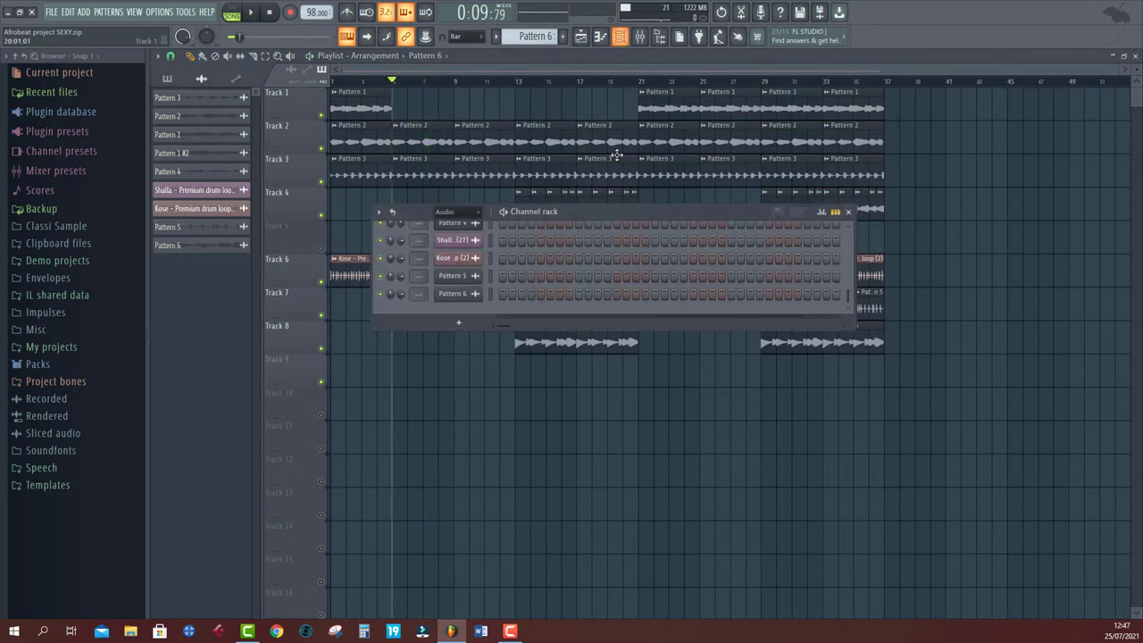
click(456, 230)
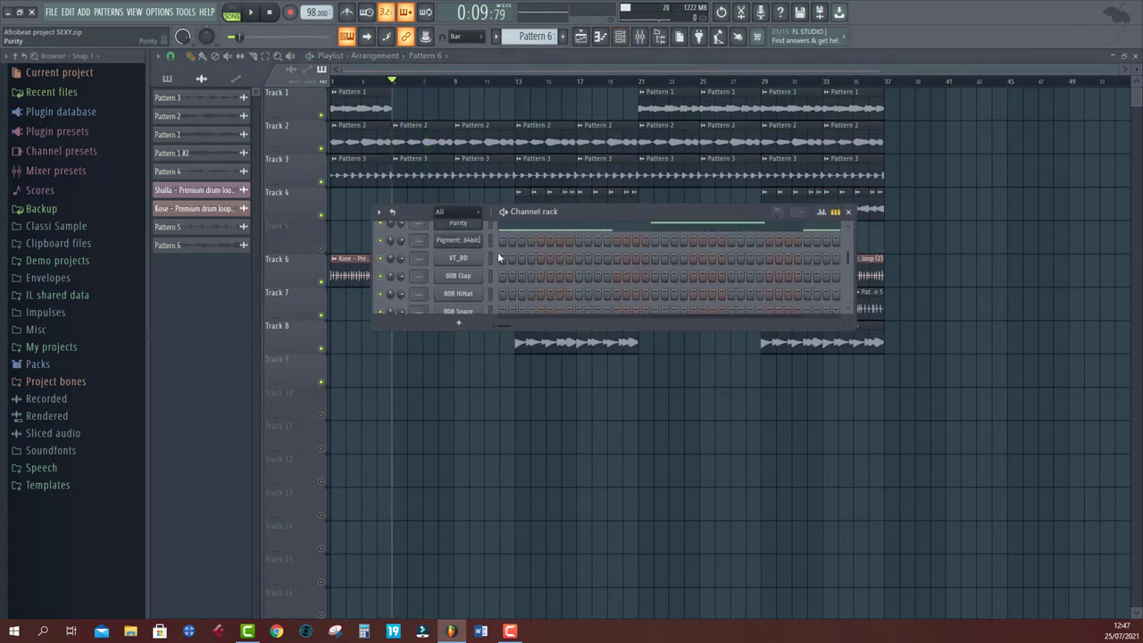
right_click(463, 230)
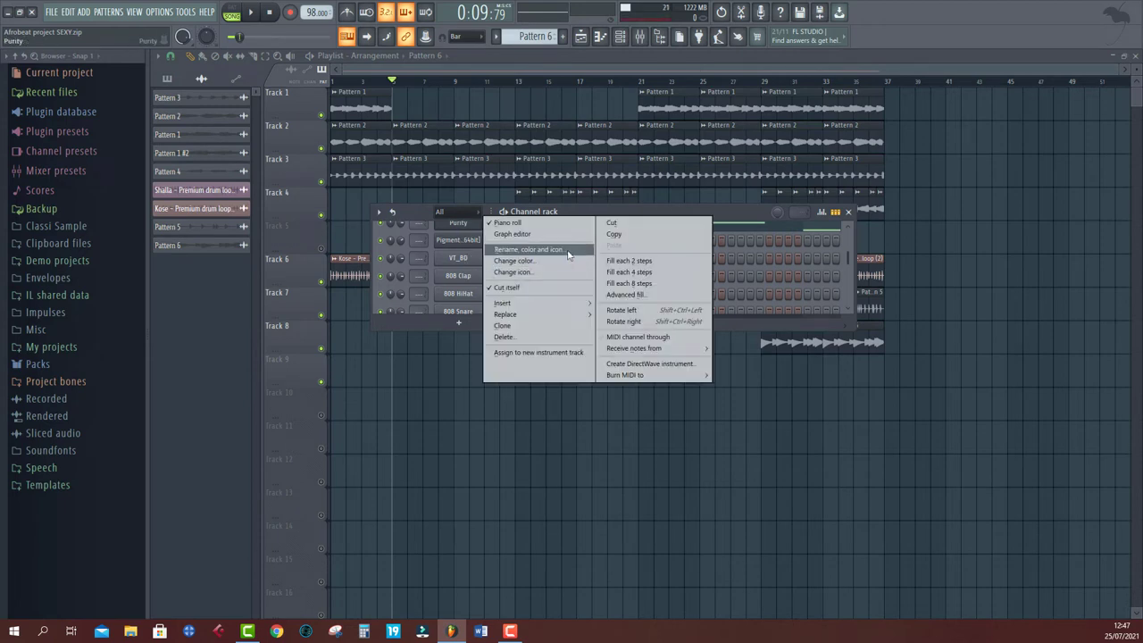
click(472, 239)
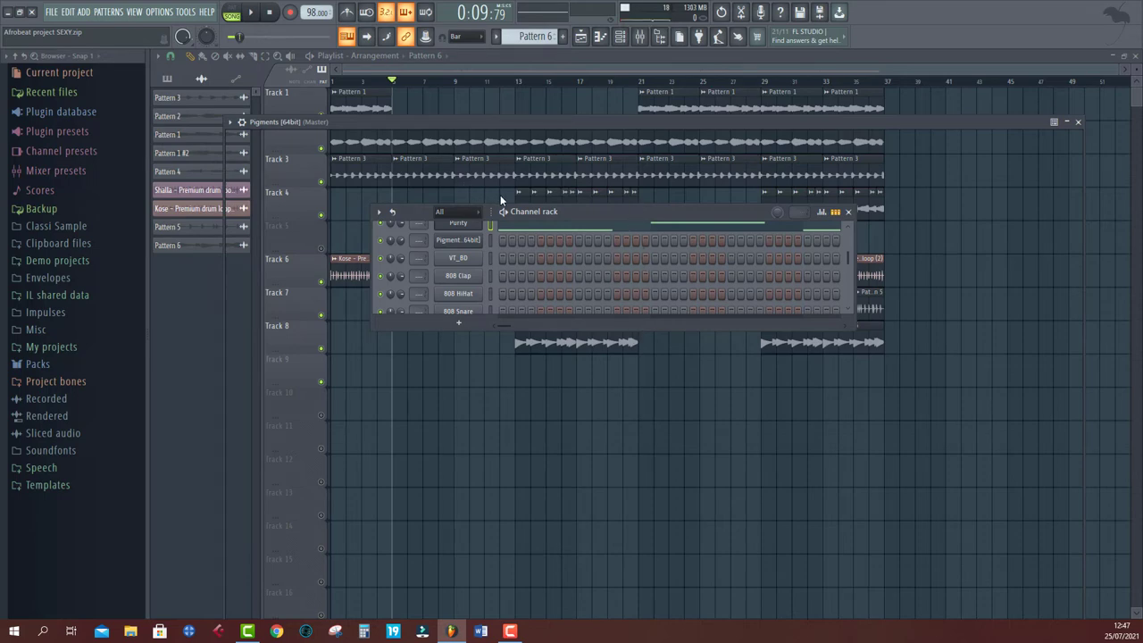
Step: Save the project over the existing Afrobeat project SEXY zipped song file
key(ctrl+shift+s)
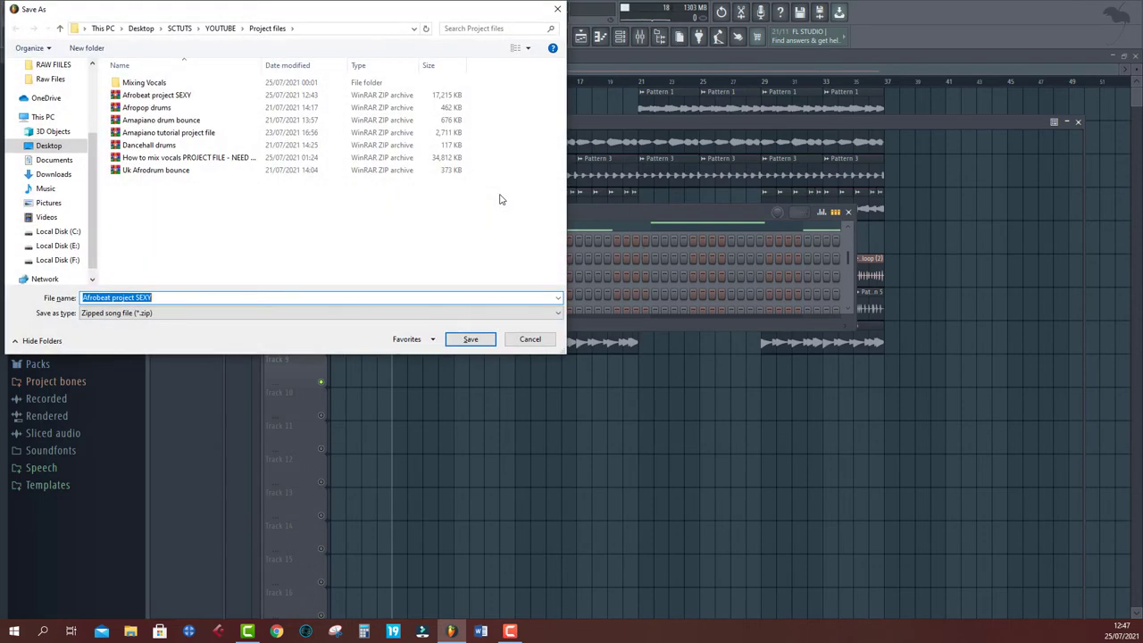
key(Return)
key(y)
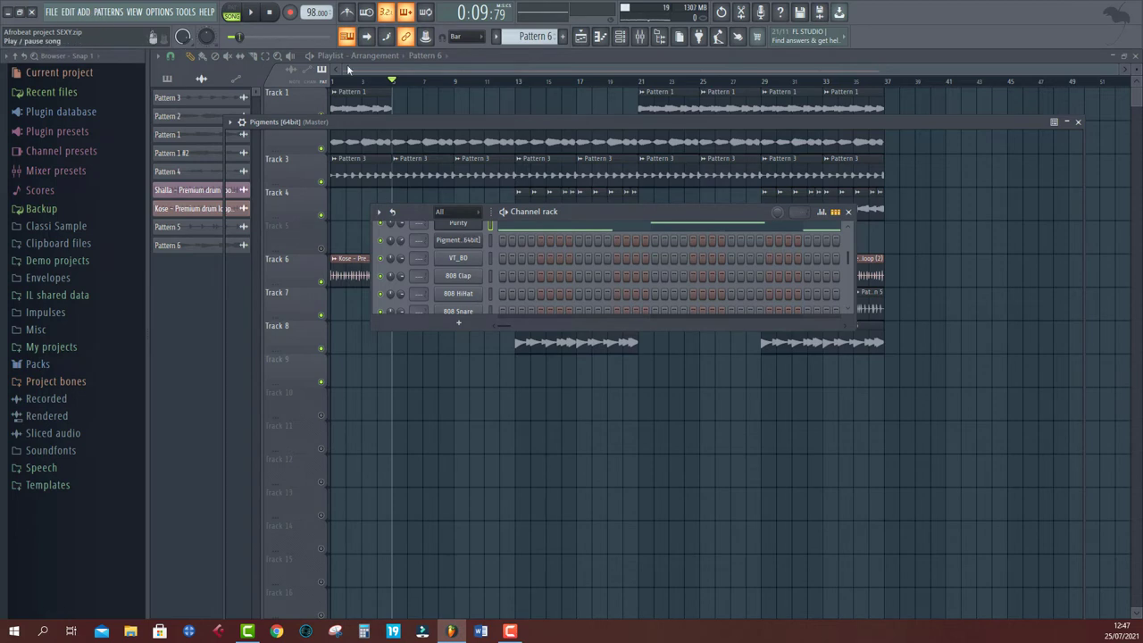
Step: Play briefly from bar 5, stop, and delete the Pigments channel from the channel rack
click(471, 54)
key(space)
key(space)
key(space)
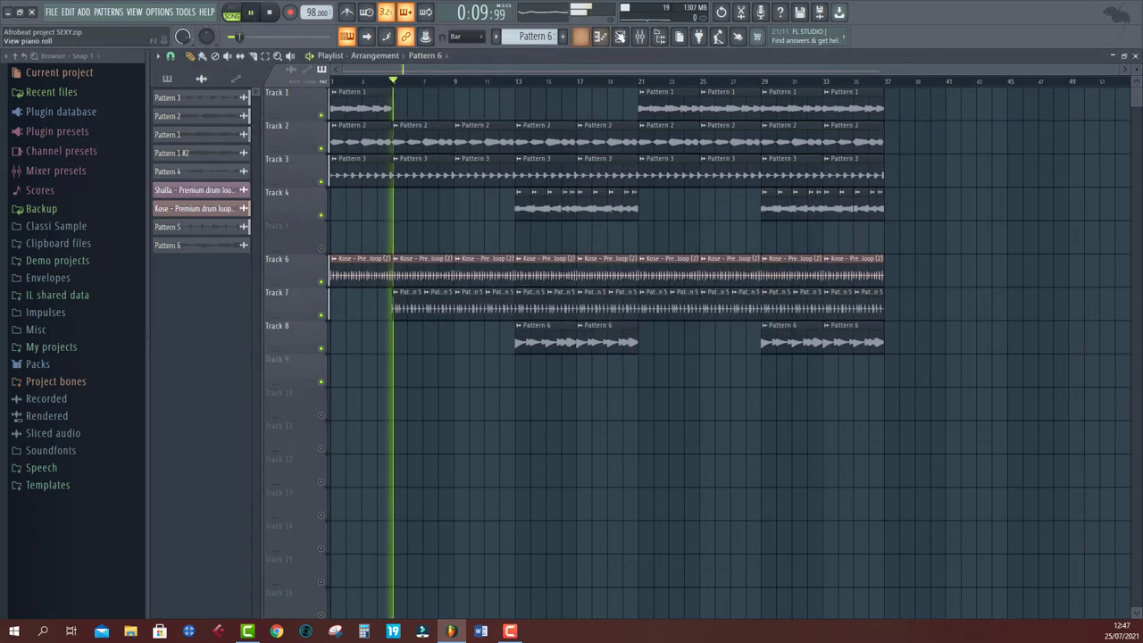
click(620, 37)
key(space)
right_click(460, 240)
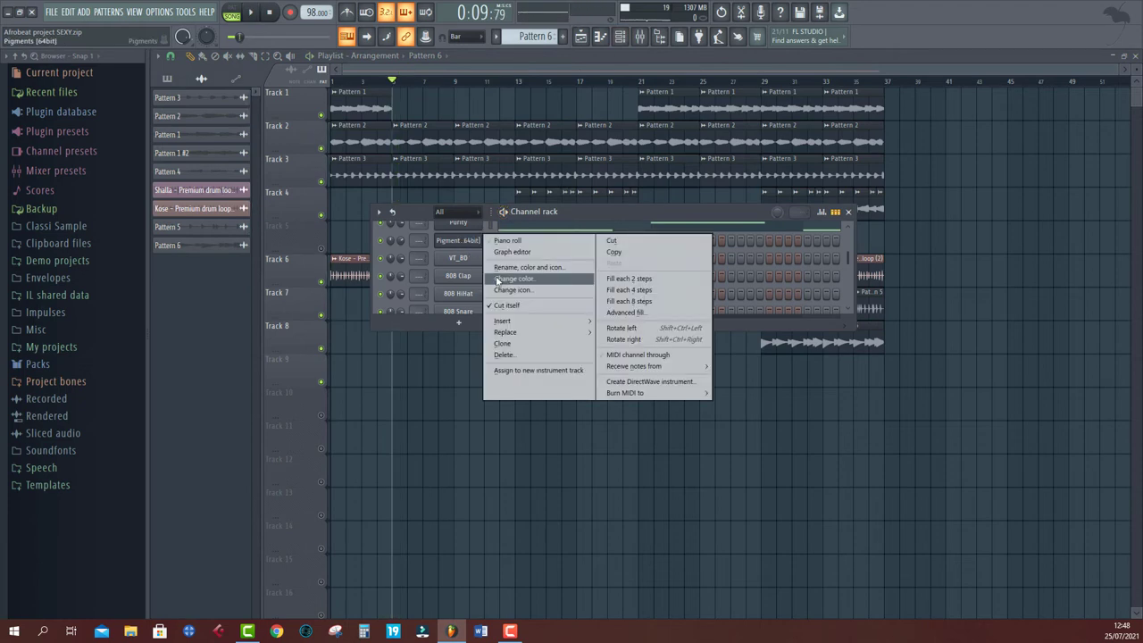
click(524, 356)
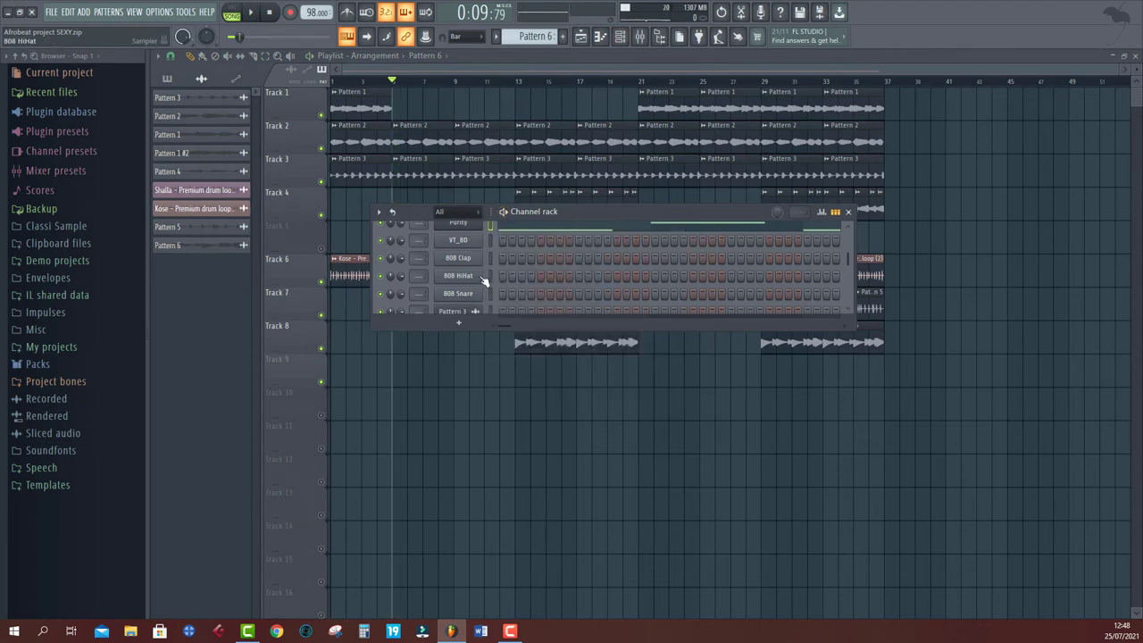
Step: Clone the TRITON #2 channel in the channel rack
scroll(482, 277, down, 2)
scroll(482, 277, up, 3)
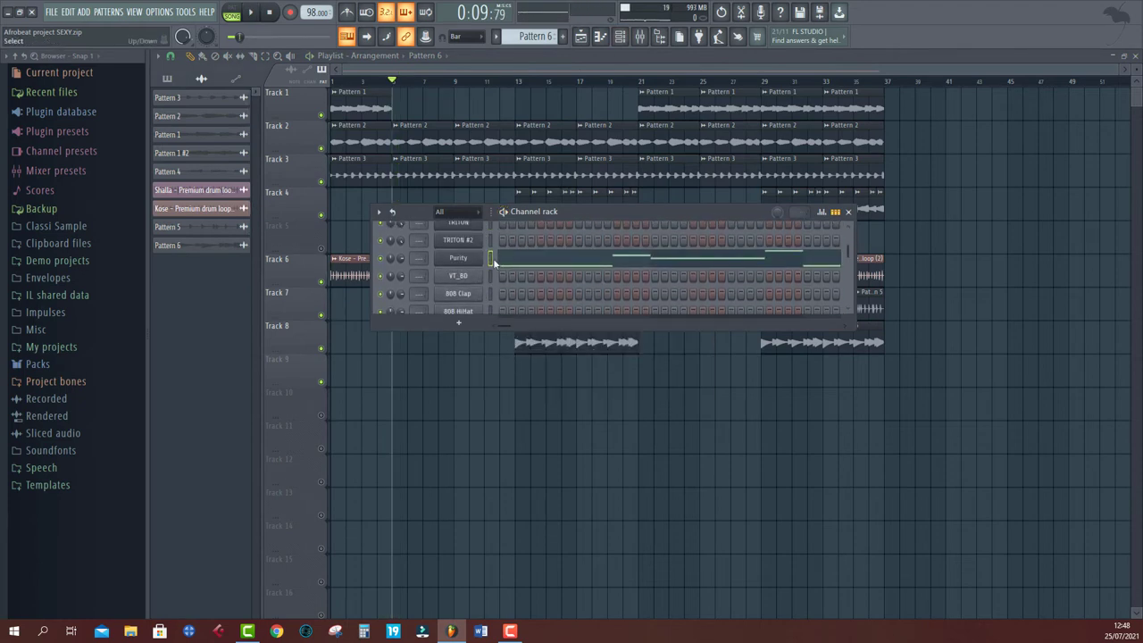
scroll(474, 260, up, 3)
right_click(463, 294)
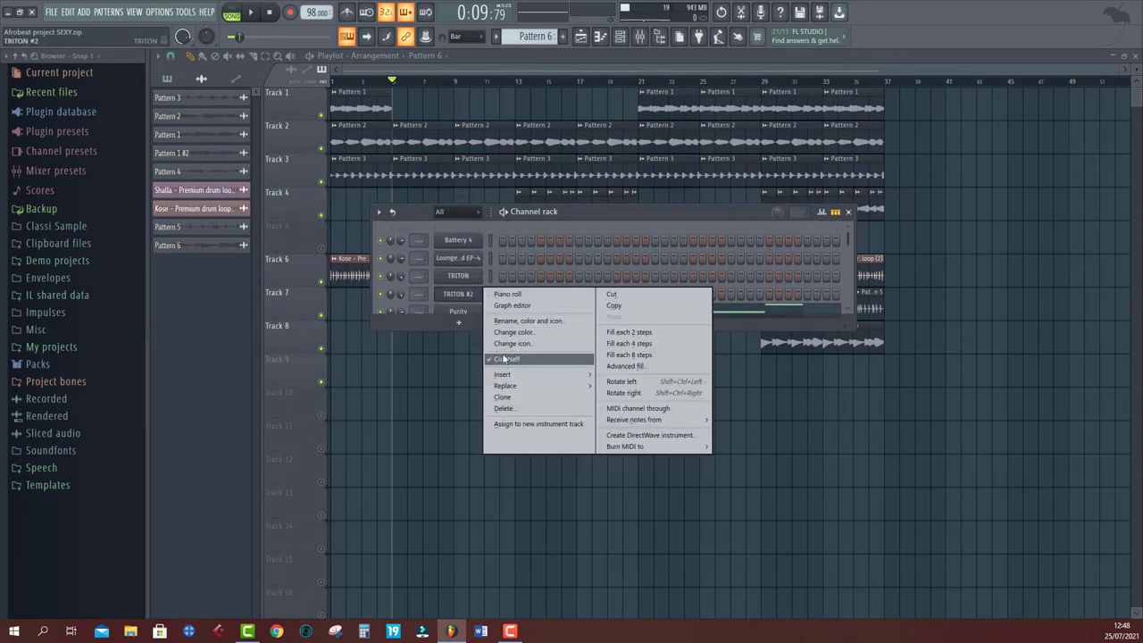
click(507, 398)
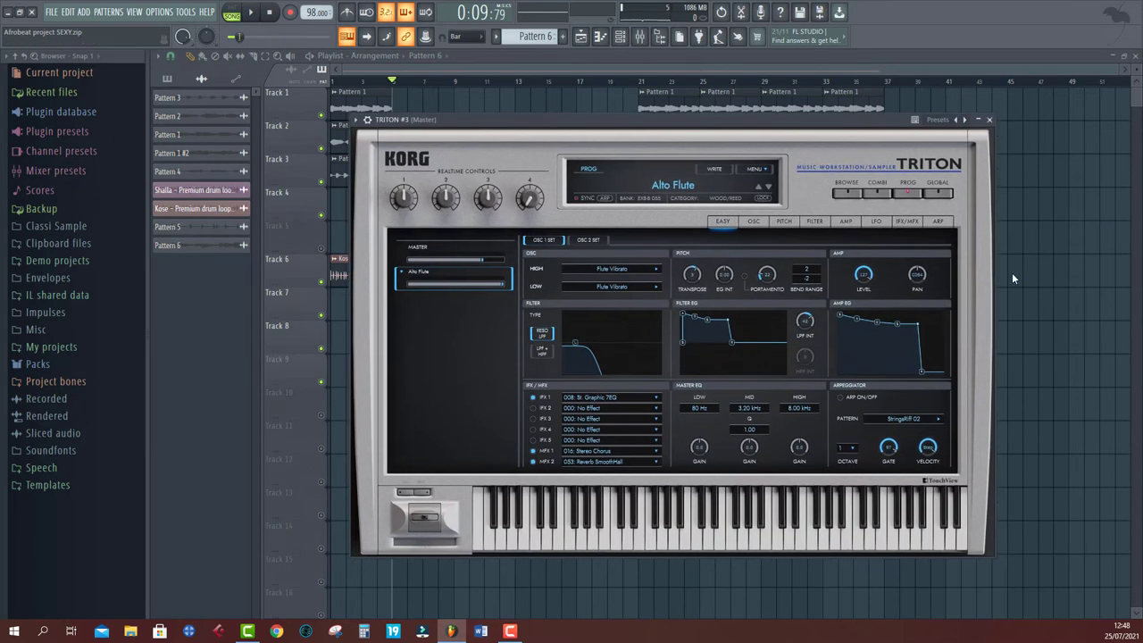
Step: Load the Log Drum program from the Bell/Mallet category into TRITON #3 and close its window
click(847, 193)
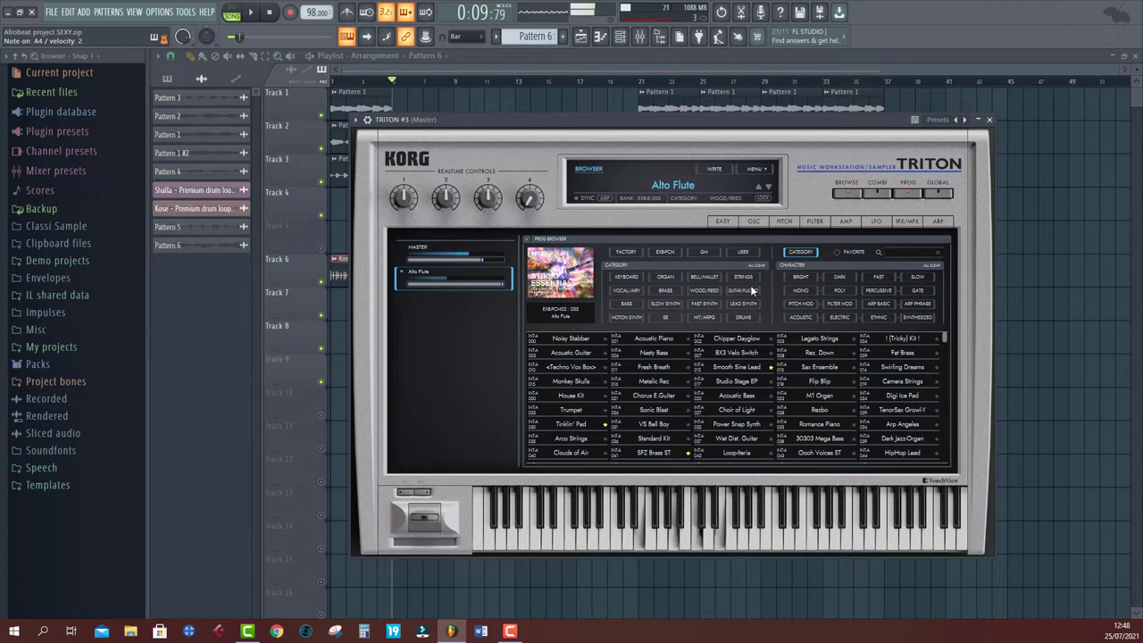
click(698, 277)
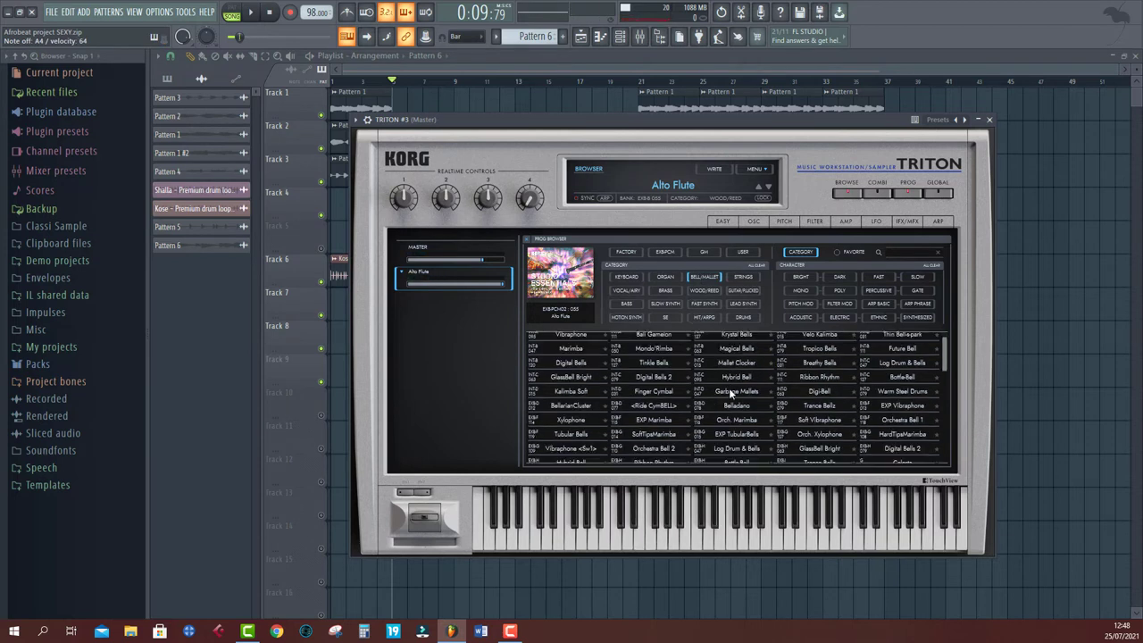
click(736, 340)
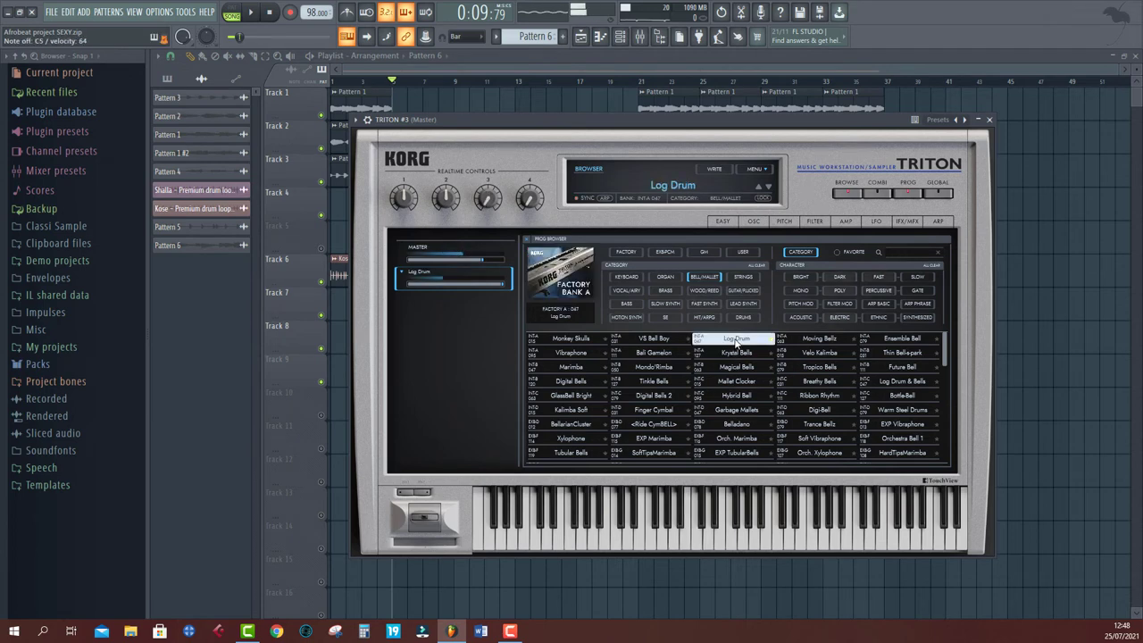
click(619, 67)
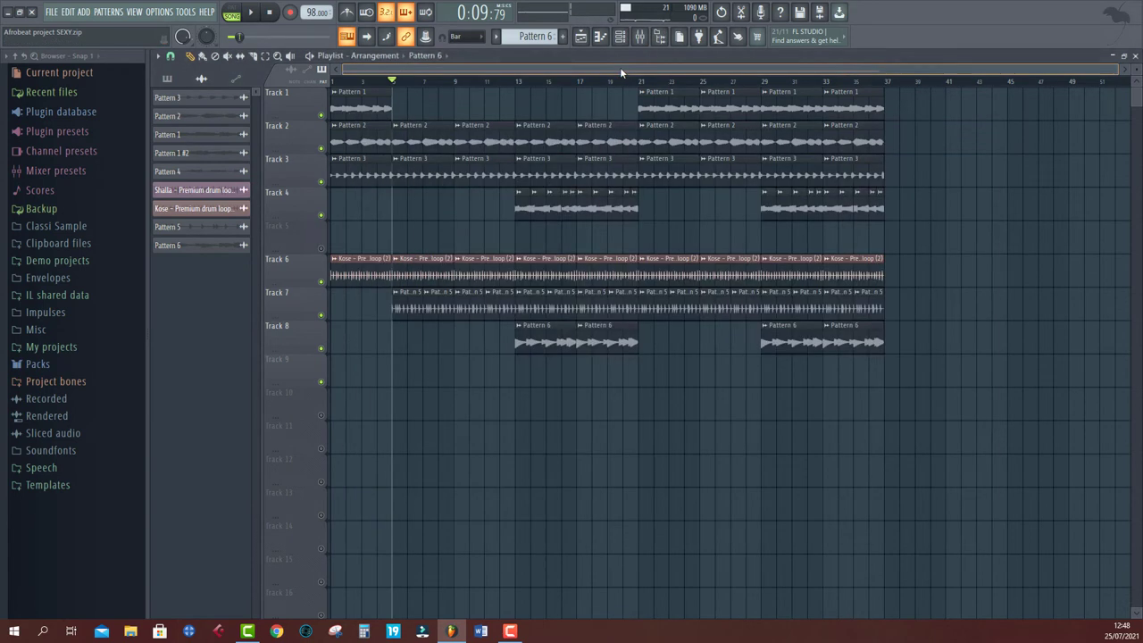
Step: Play the arrangement from bar 5, bar 4 and just before bar 21 while trying Log Drum notes over it
key(space)
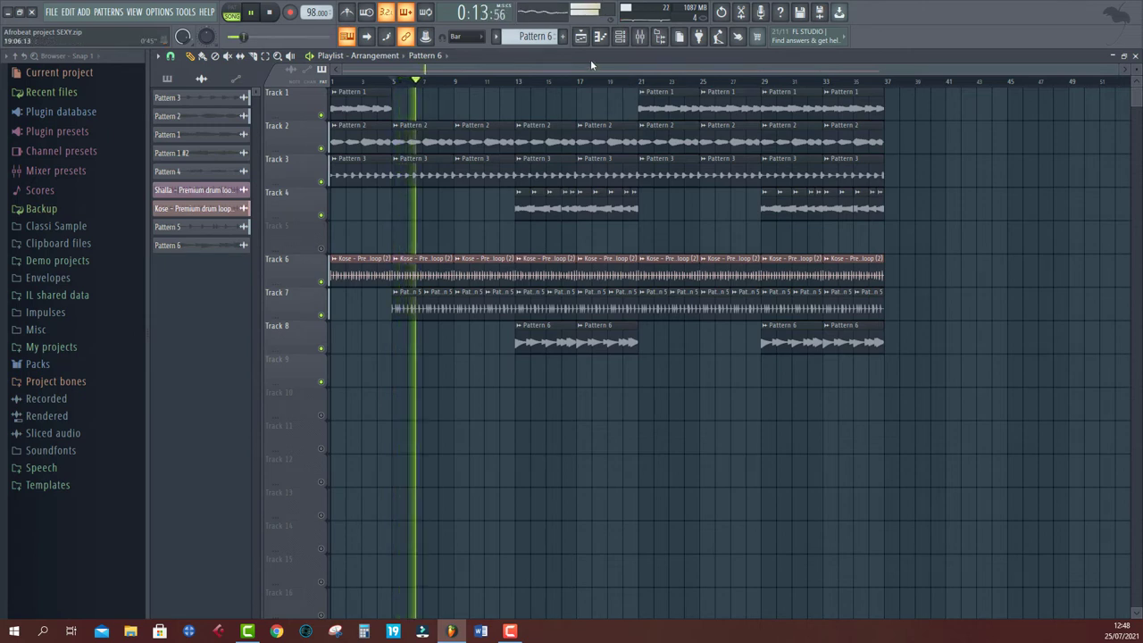
click(377, 82)
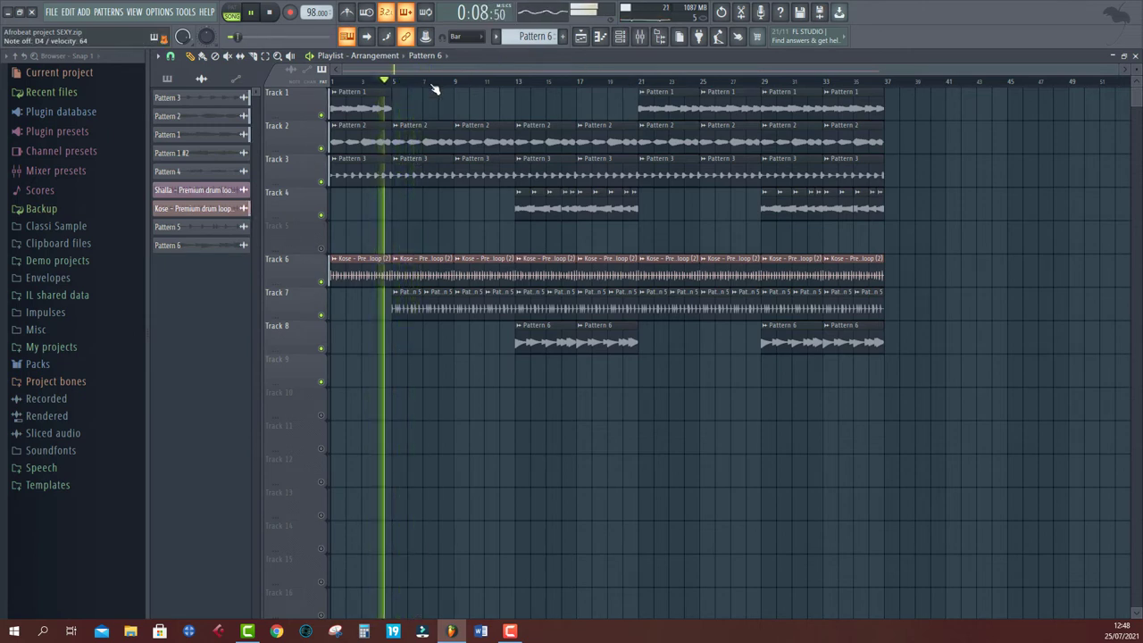
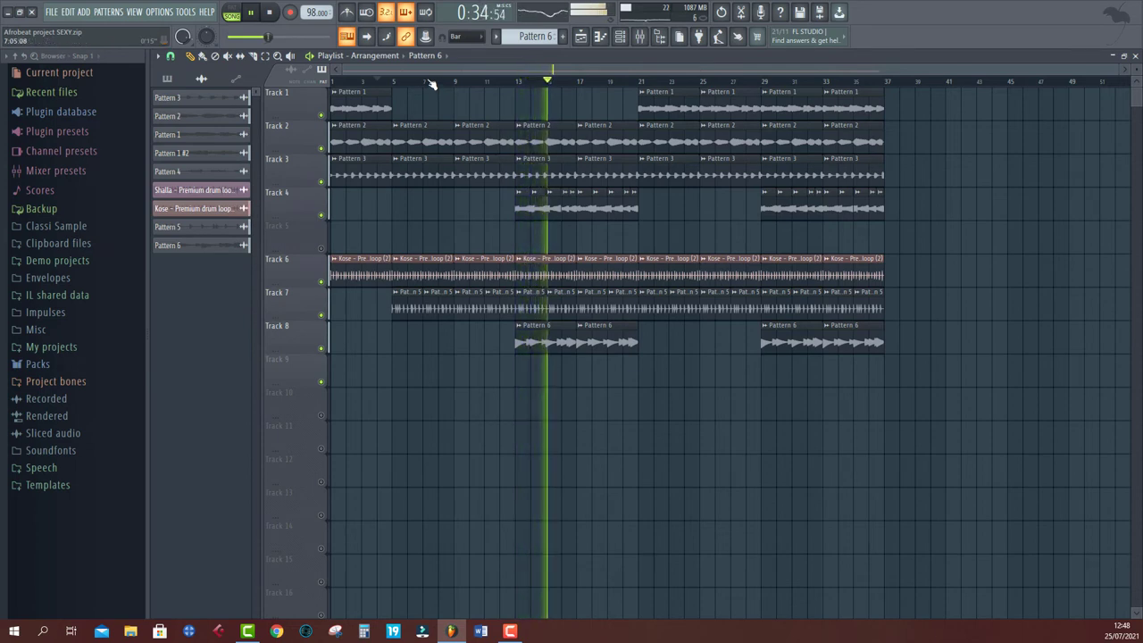
click(625, 82)
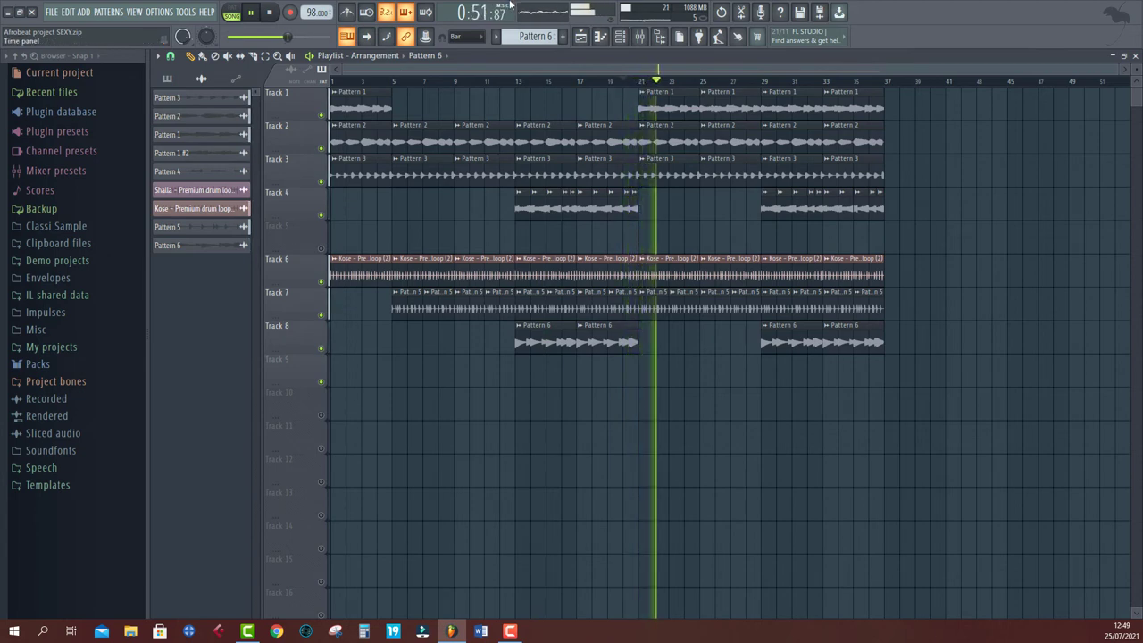
Step: Create Pattern 7, place it on Track 9 at bar 21, record a four-bar Log Drum line into it, and start playback there
click(536, 35)
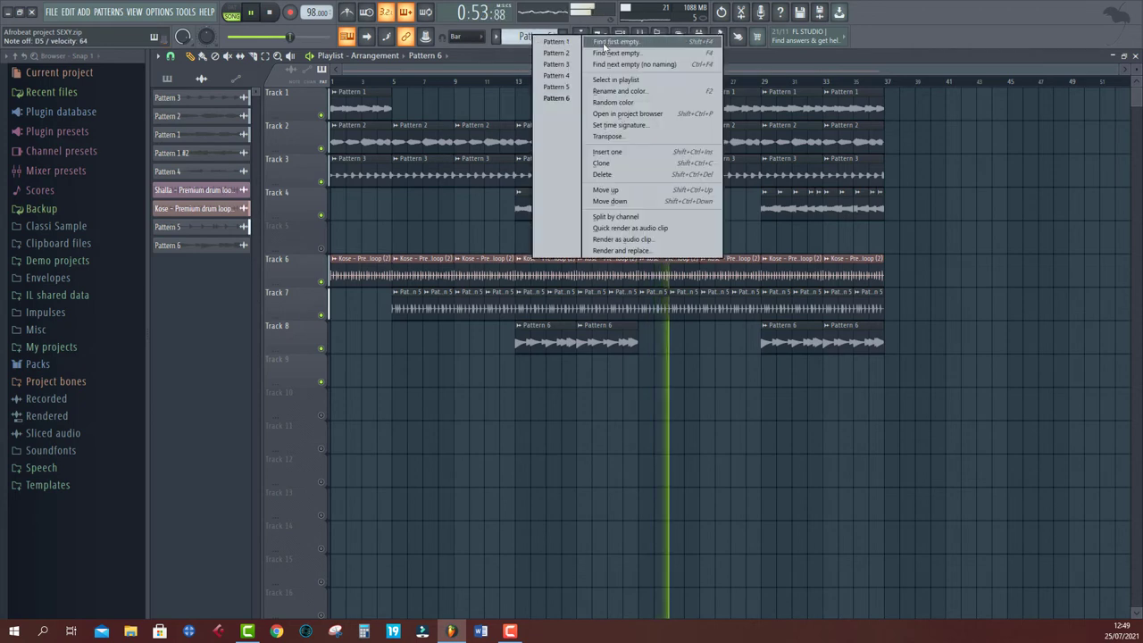
click(605, 44)
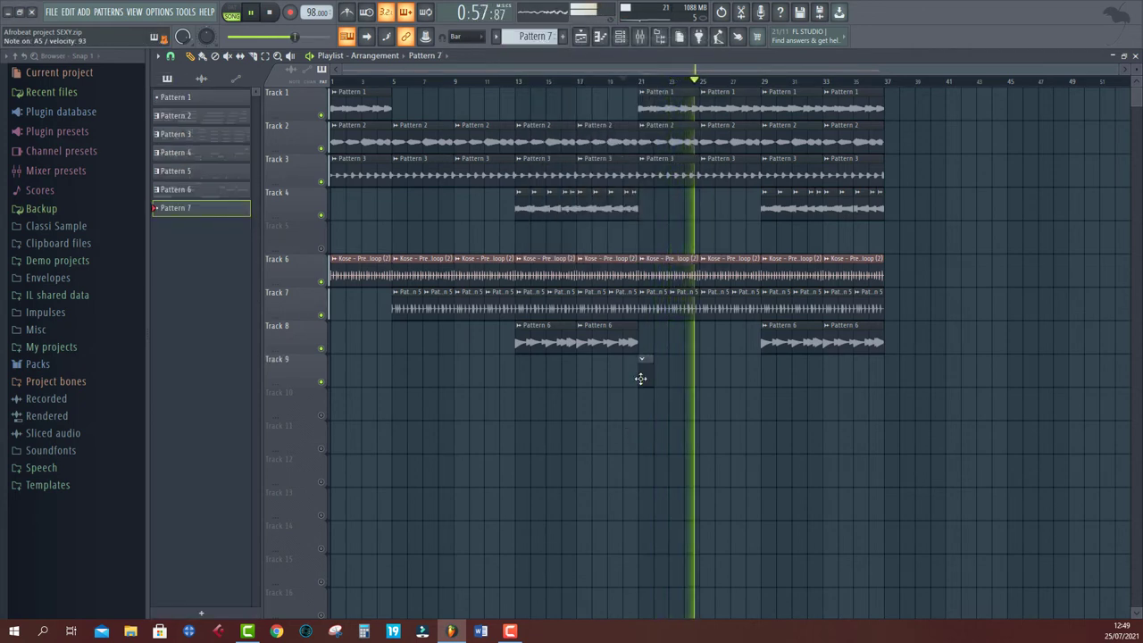
click(612, 81)
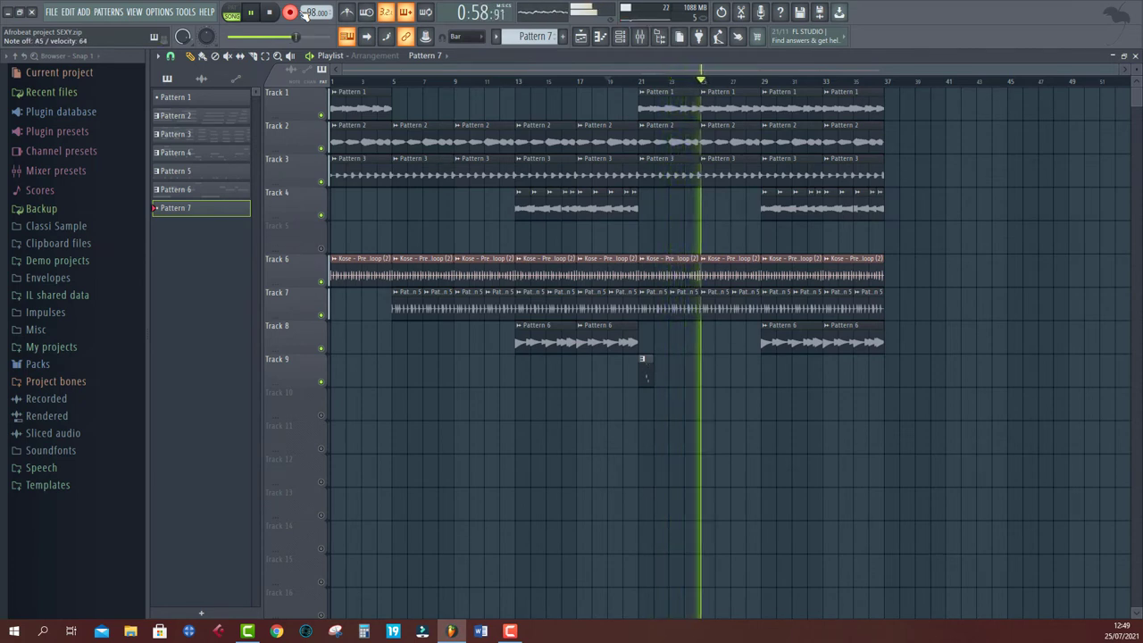
key(space)
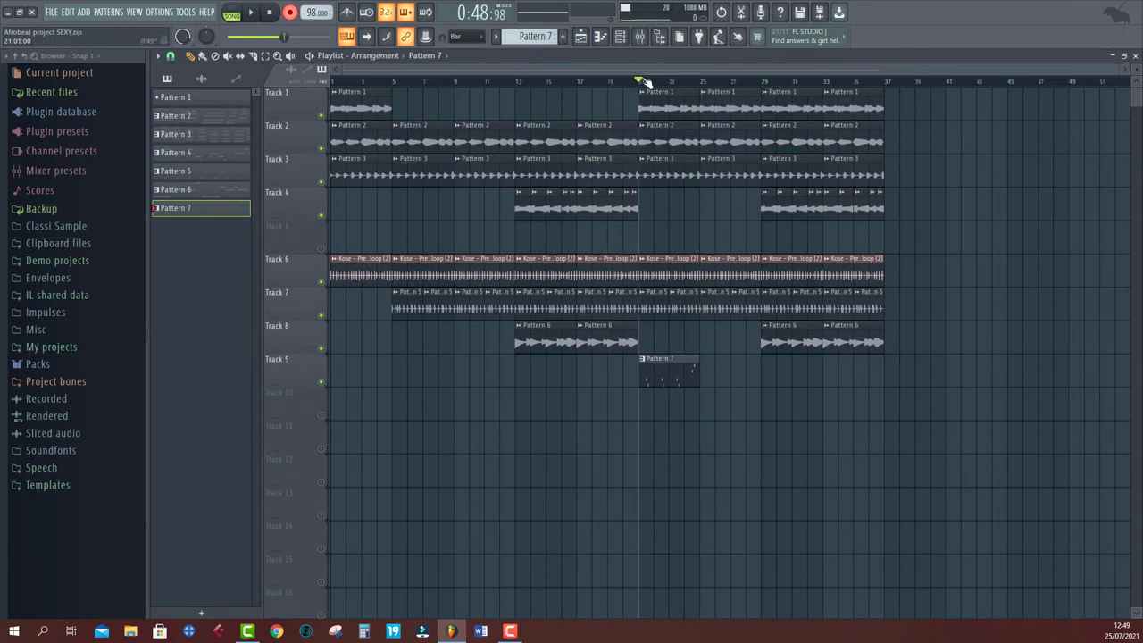
key(space)
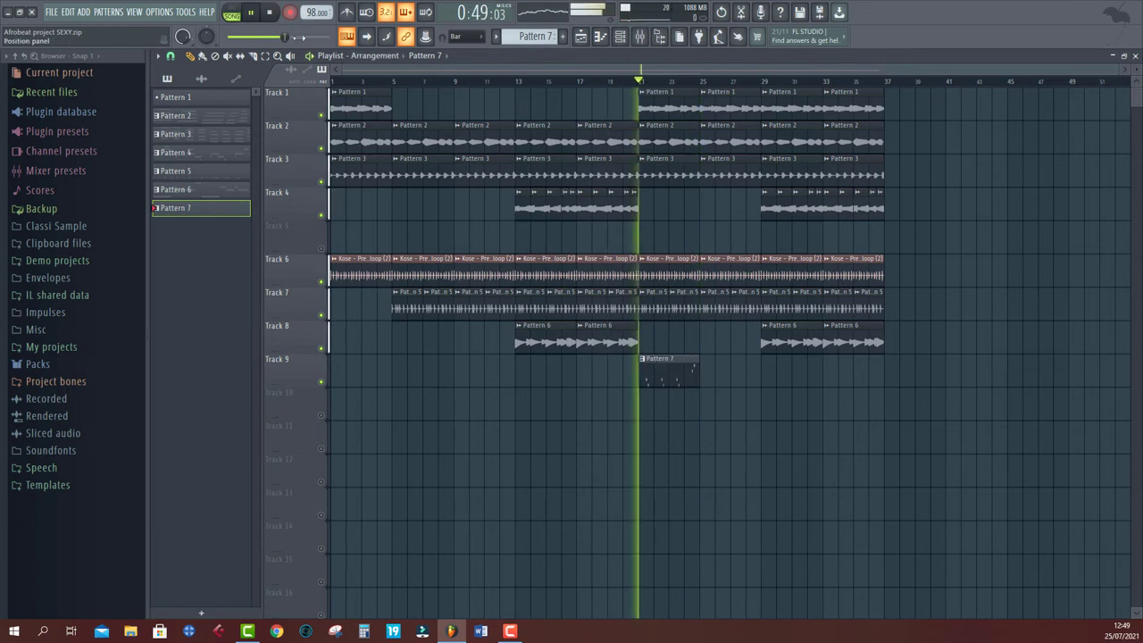
Step: Change the last two notes of Pattern 7's Log Drum line to A5 and G5, and audition bar 4
double_click(652, 373)
scroll(450, 302, down, 4)
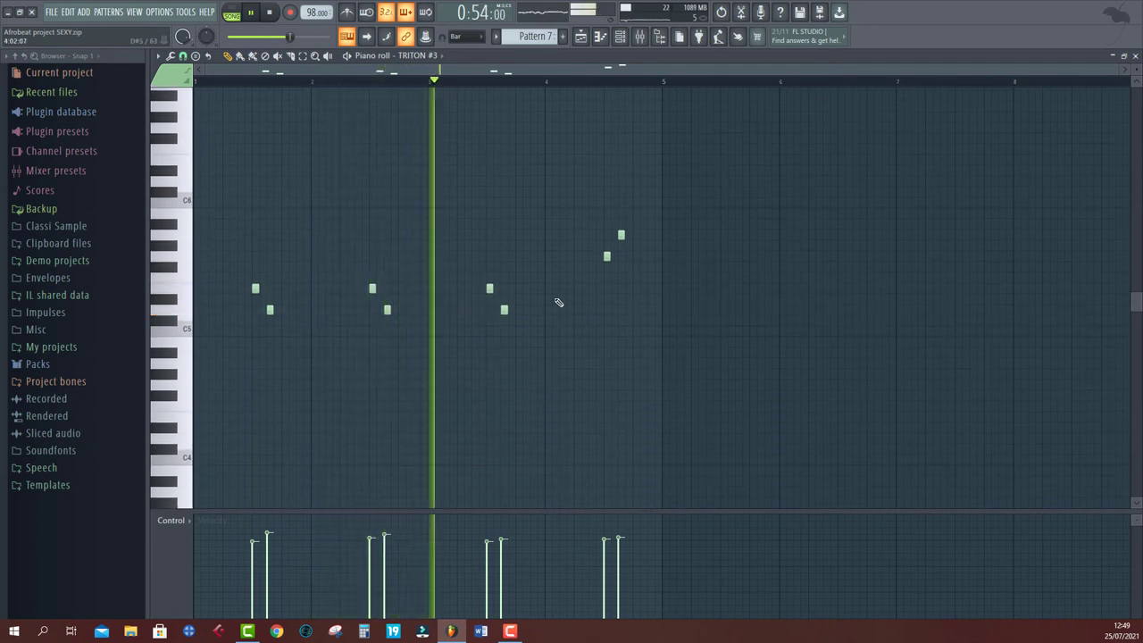
scroll(560, 303, up, 1)
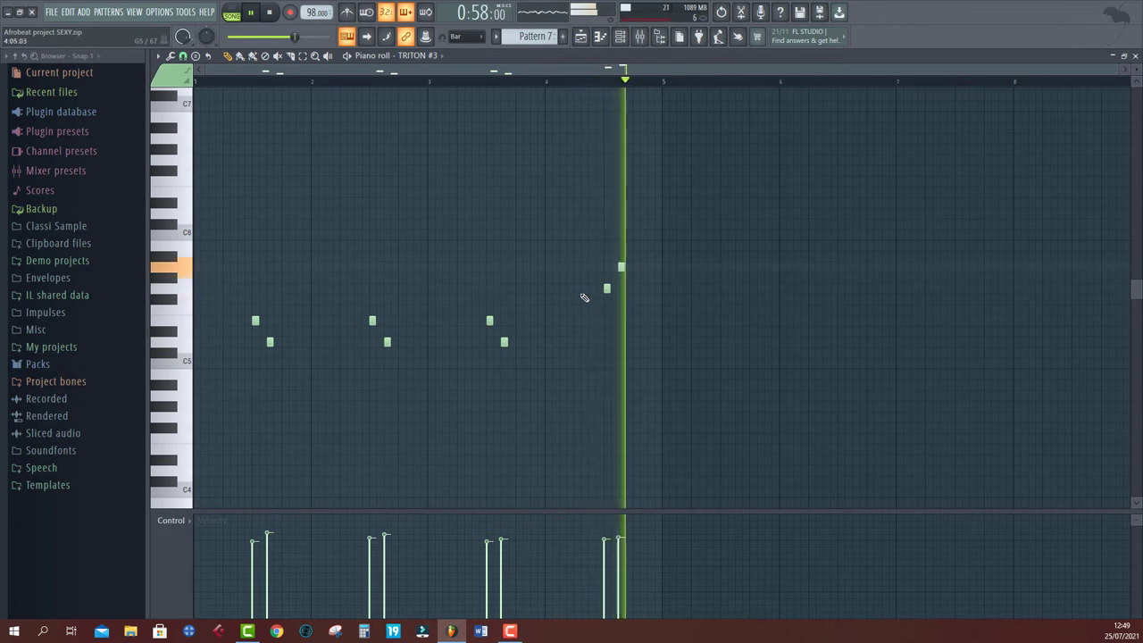
key(space)
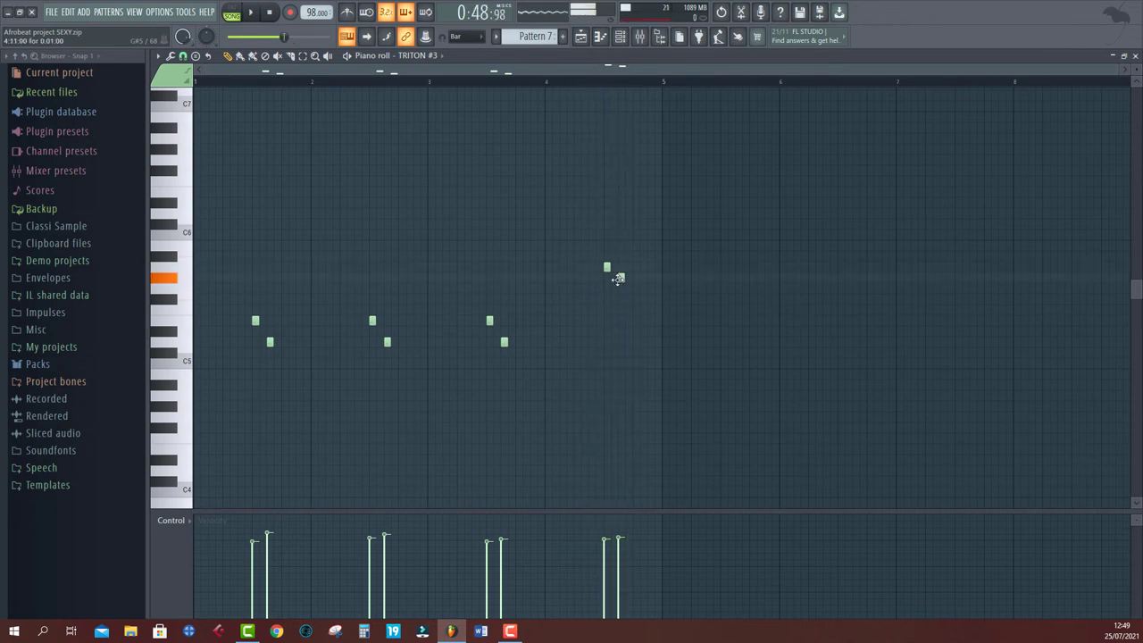
drag(616, 286, 616, 296)
key(space)
click(546, 80)
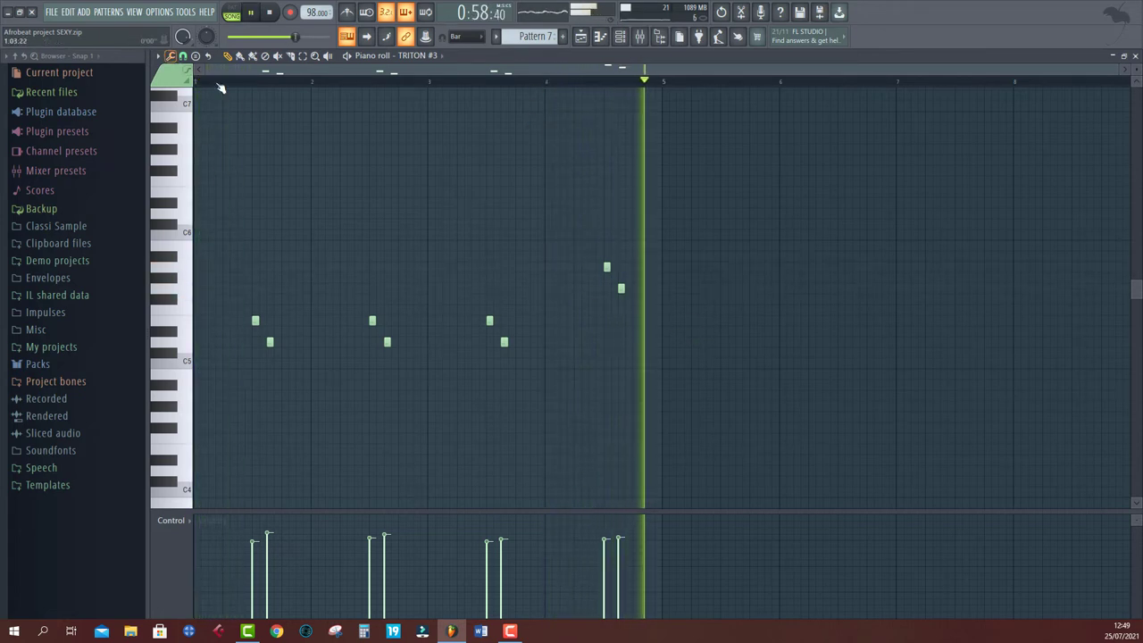
Step: Return to the playlist and duplicate the Pattern 7 clip three times on Track 9 to fill bars 21 to 37
click(580, 36)
click(668, 373)
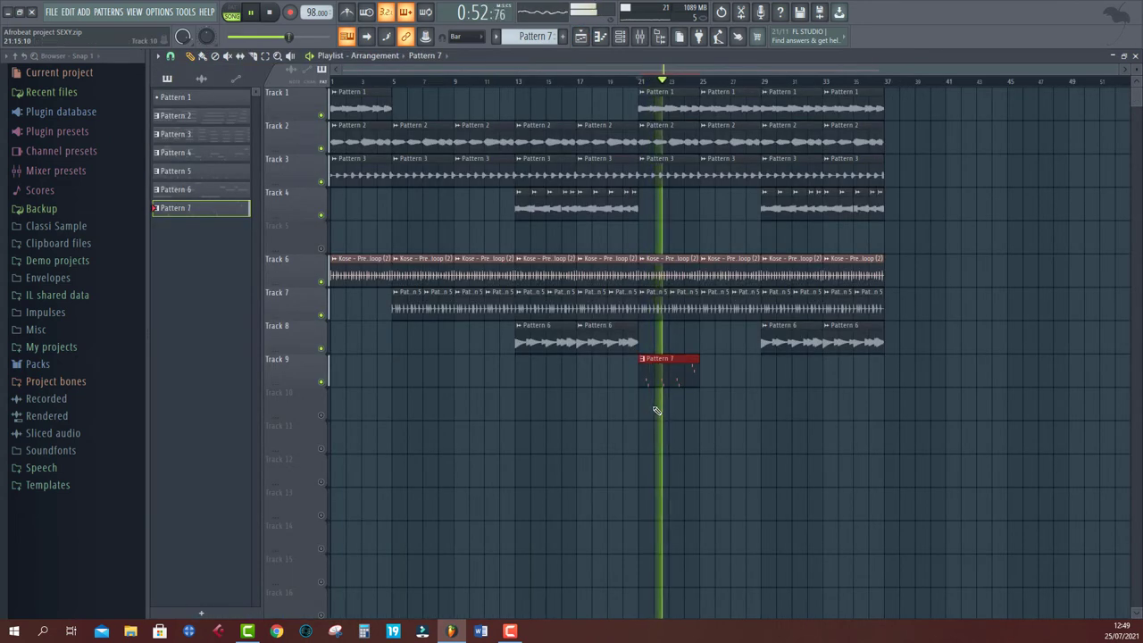
key(ctrl+b)
key(ctrl+b)
key(ctrl+b)
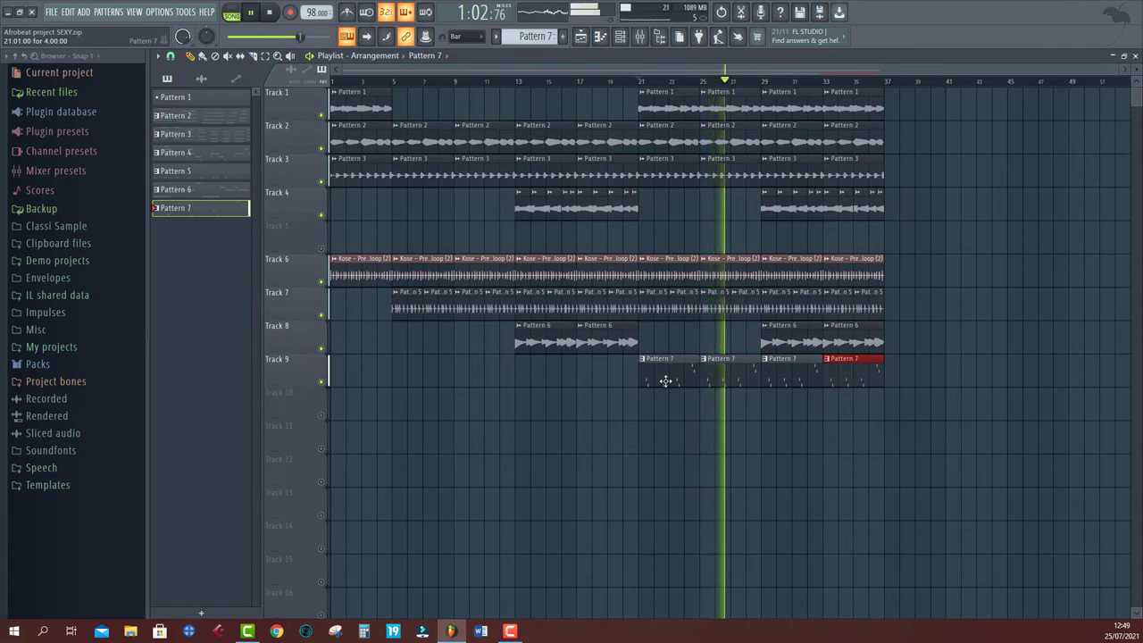
click(666, 381)
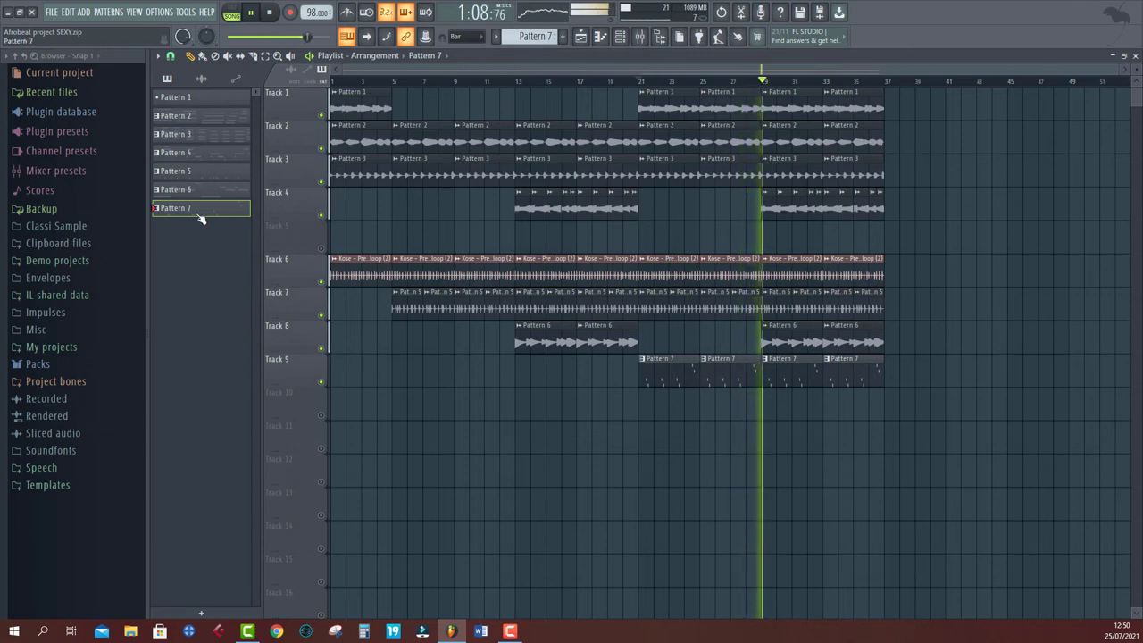
Step: Check Pattern 7's Log Drum notes in the piano roll during playback, and return to the playlist
double_click(668, 376)
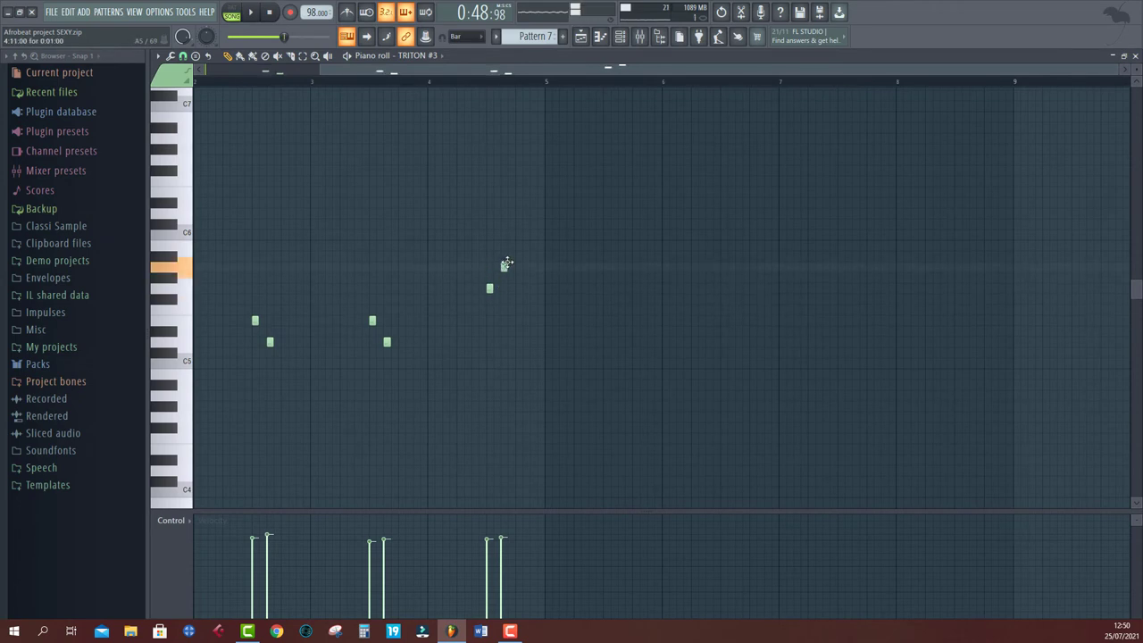
click(249, 82)
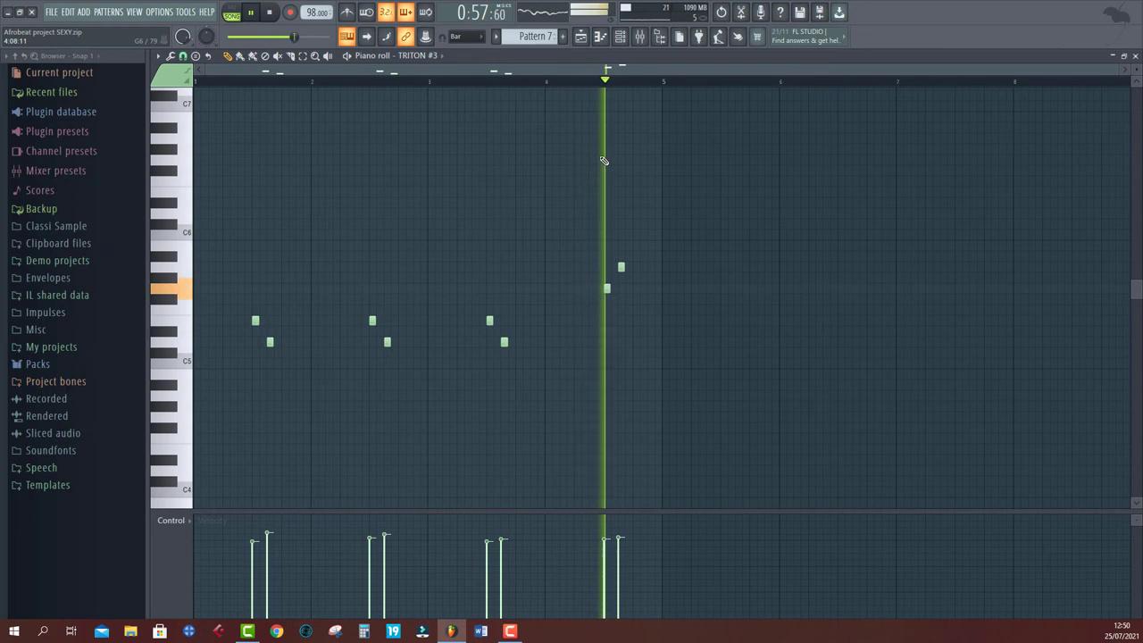
key(F5)
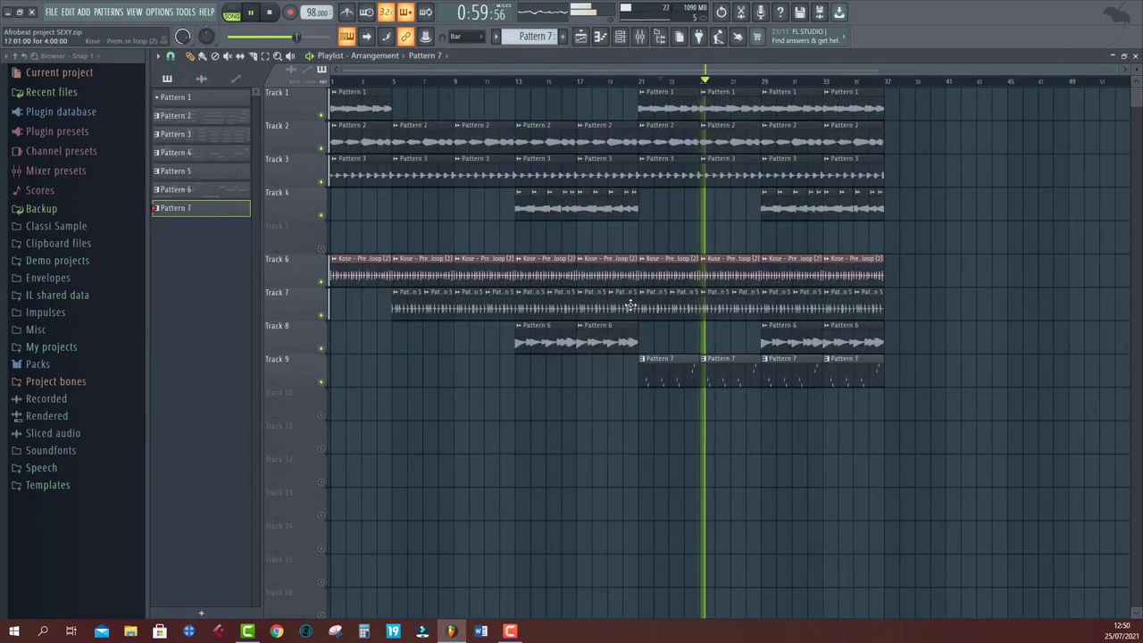
Step: Stop playback and render Pattern 7 to audio, replacing its clips on Track 9
key(space)
right_click(181, 208)
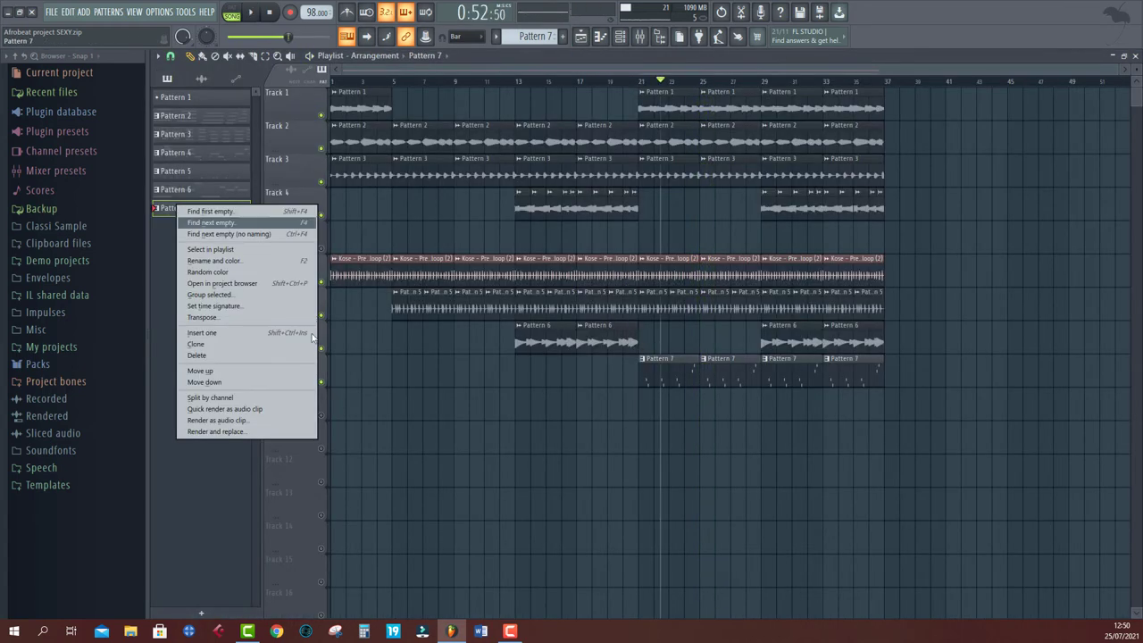
click(264, 423)
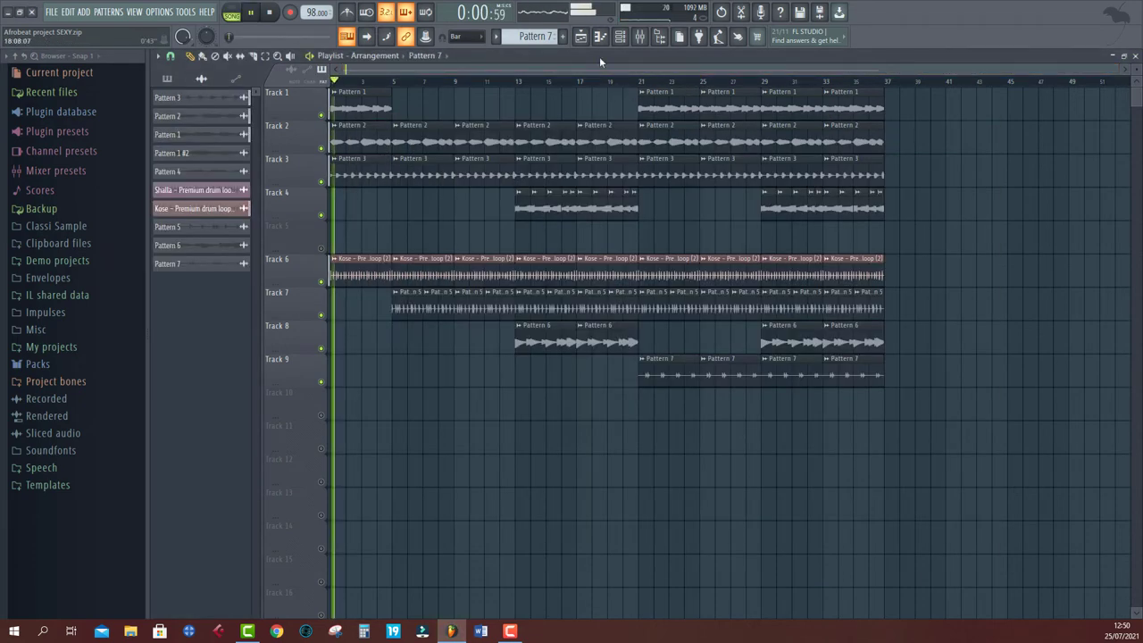
Step: Inspect the Channel rack while switching through the patterns to Pattern 6, and close the rack
click(622, 38)
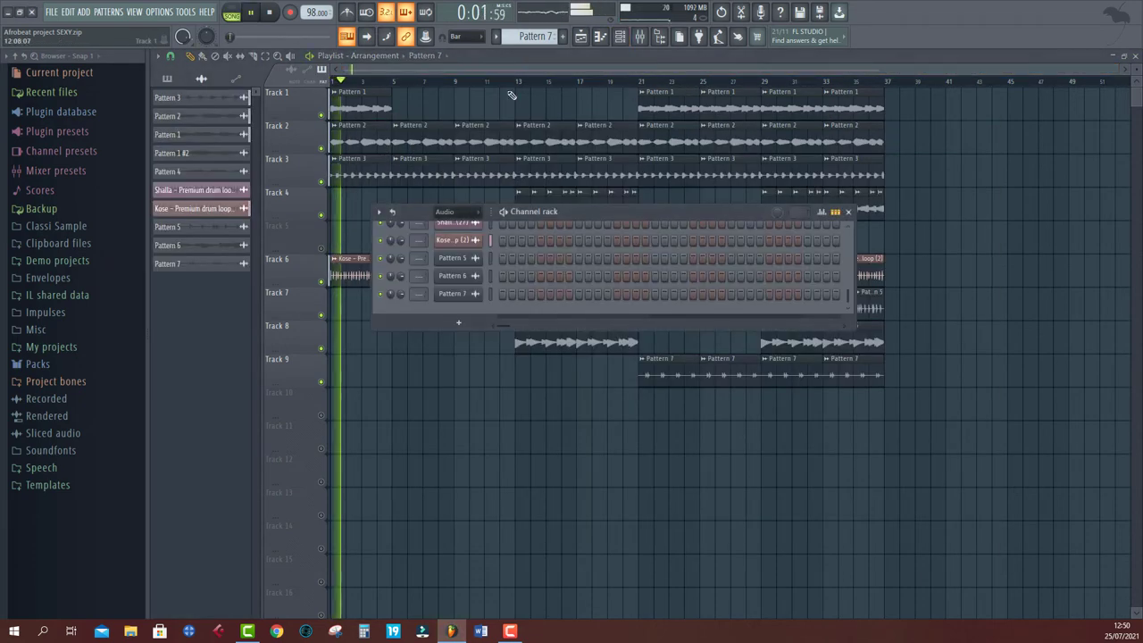
scroll(533, 39, down, 5)
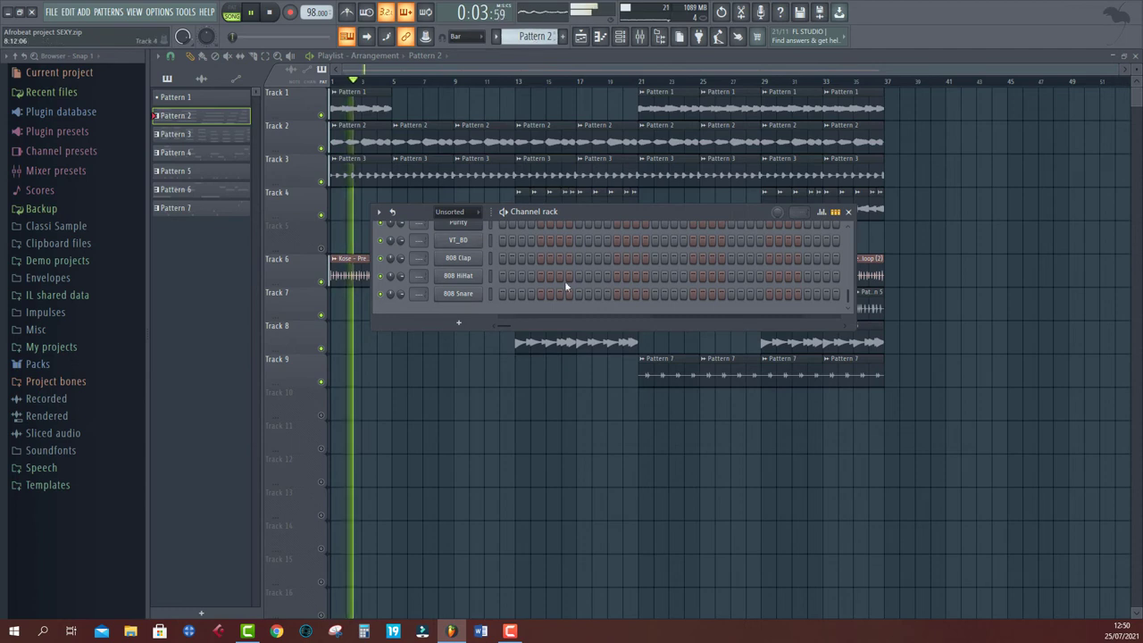
scroll(591, 278, up, 5)
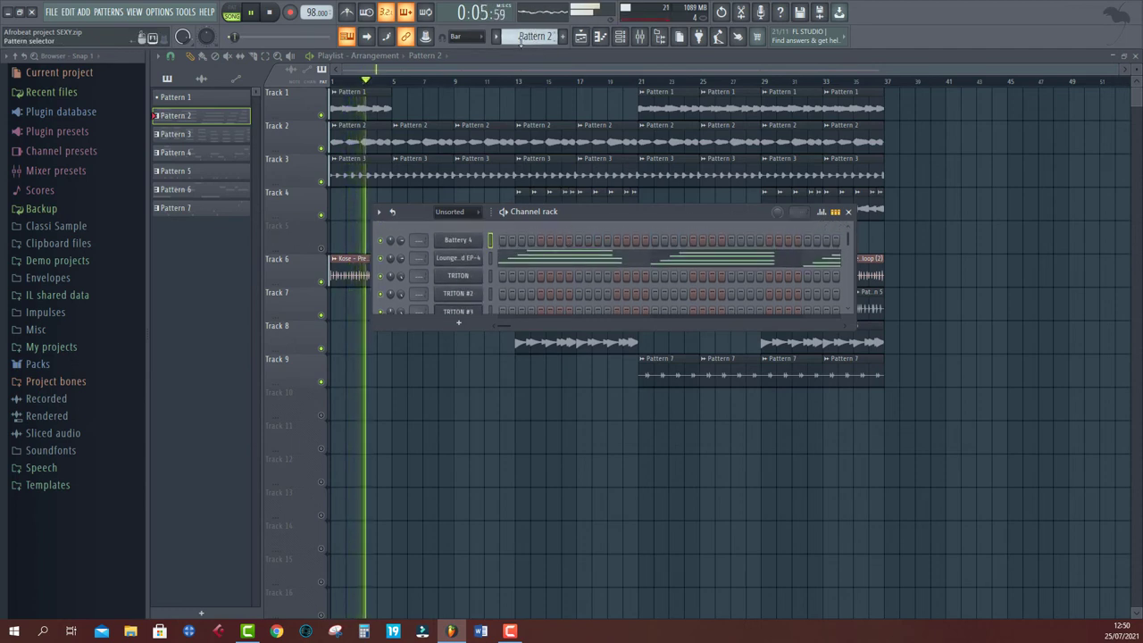
scroll(521, 38, up, 2)
scroll(521, 38, up, 2)
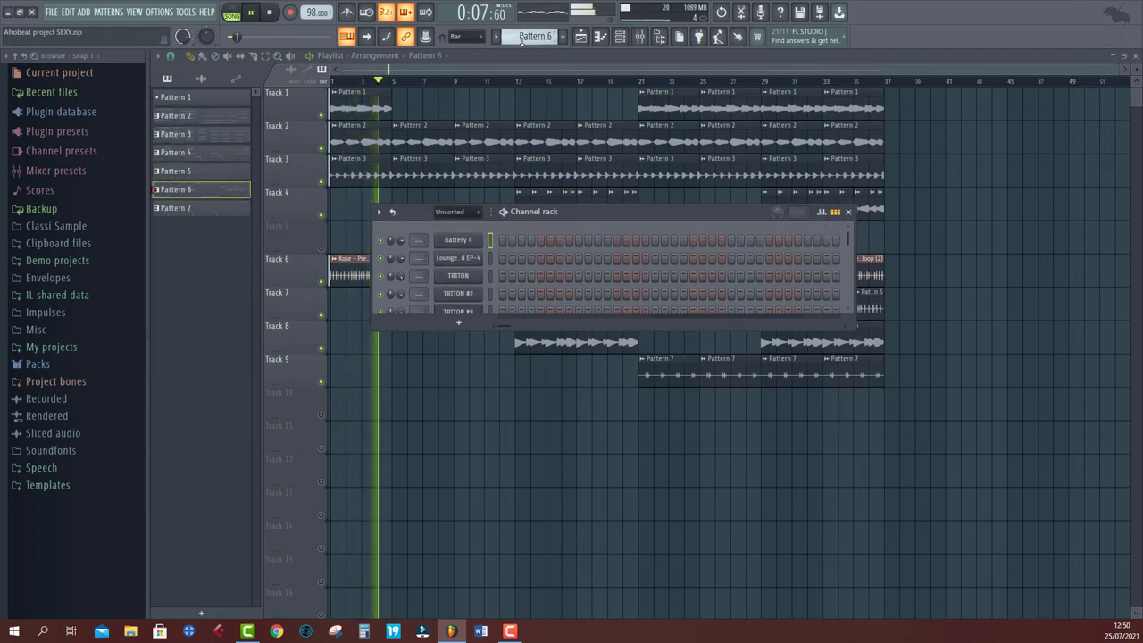
key(F6)
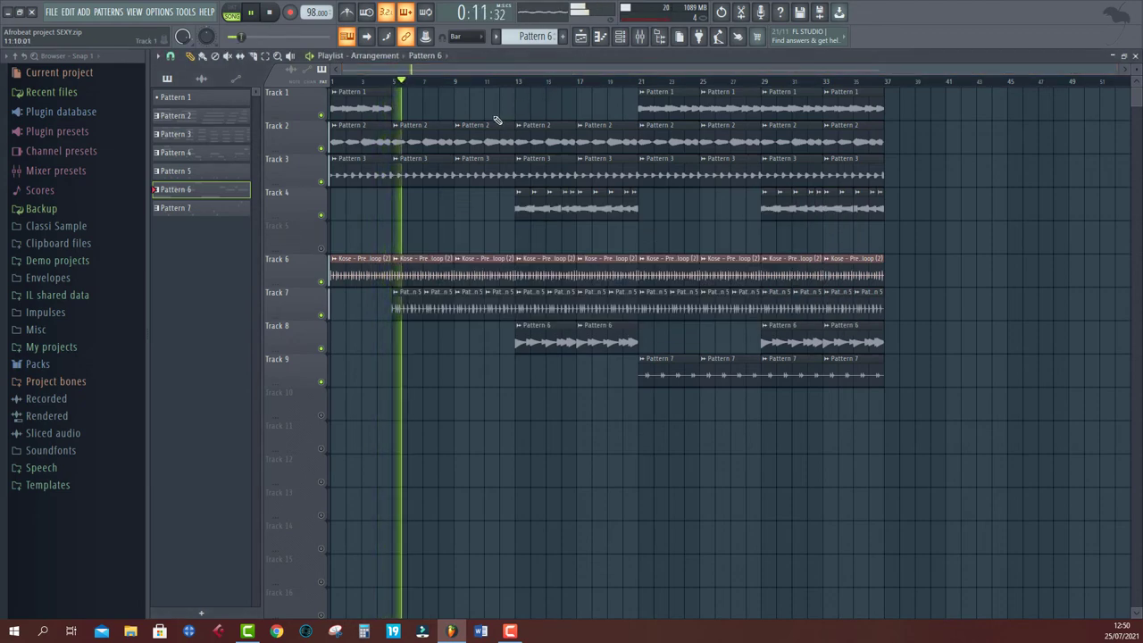
Step: Save the project as the zipped song file Afrobeat project SEXY, replacing the existing file, and stop playback
key(ctrl+shift+s)
click(481, 342)
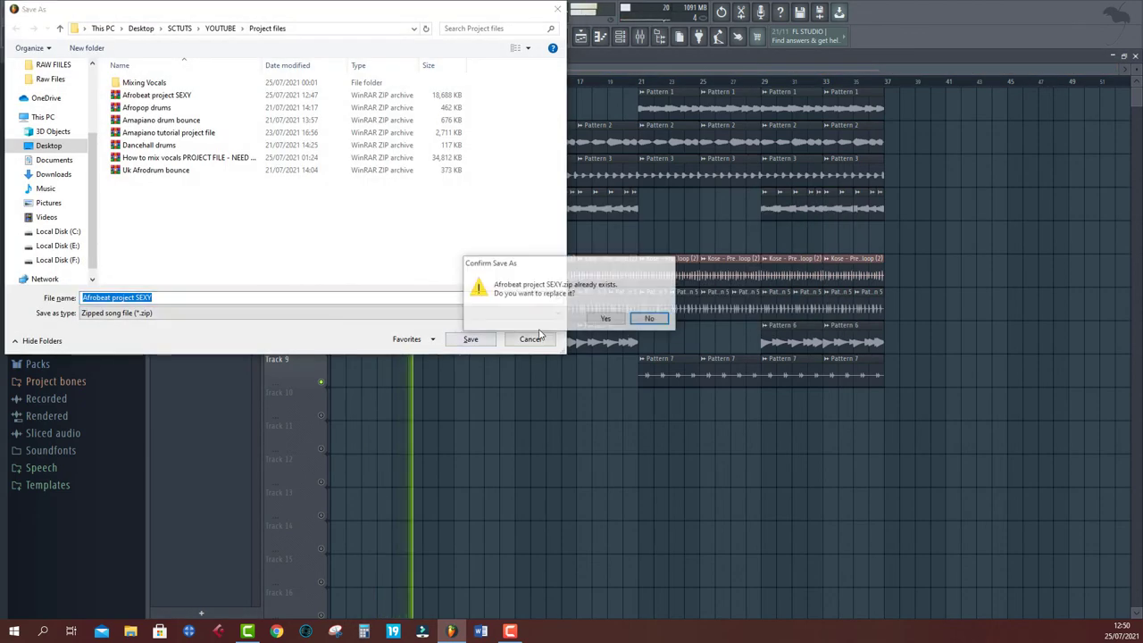
click(604, 320)
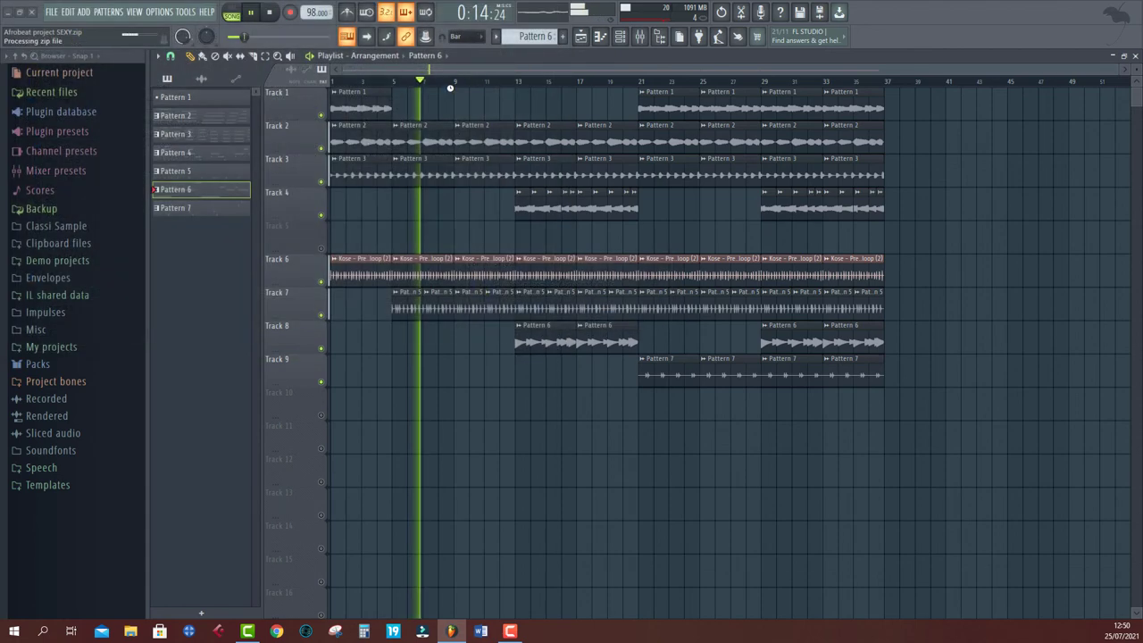
key(space)
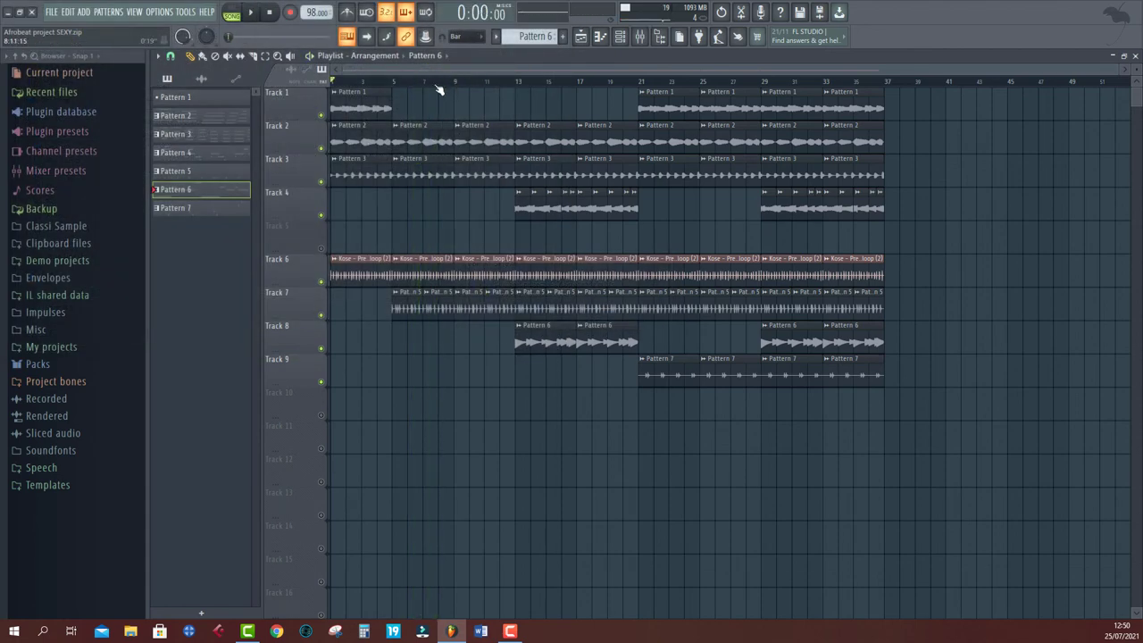
Step: Duplicate all clips between bars 5 and 37 to fill bars 37 to 69, and play the transition into the copy
drag(405, 96, 947, 422)
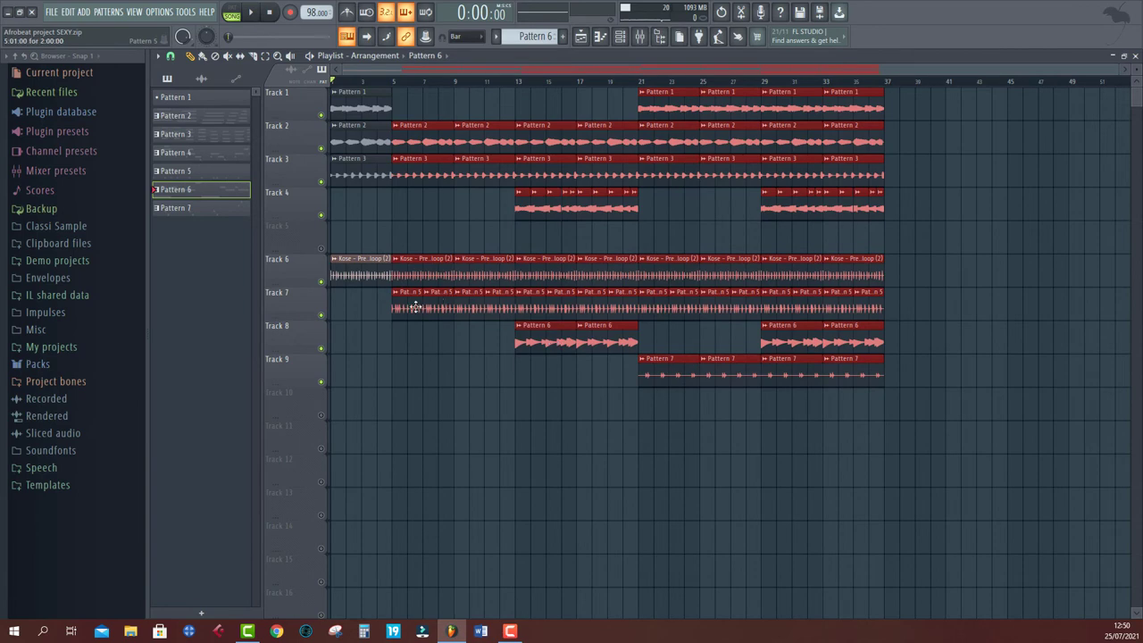
key(ctrl+b)
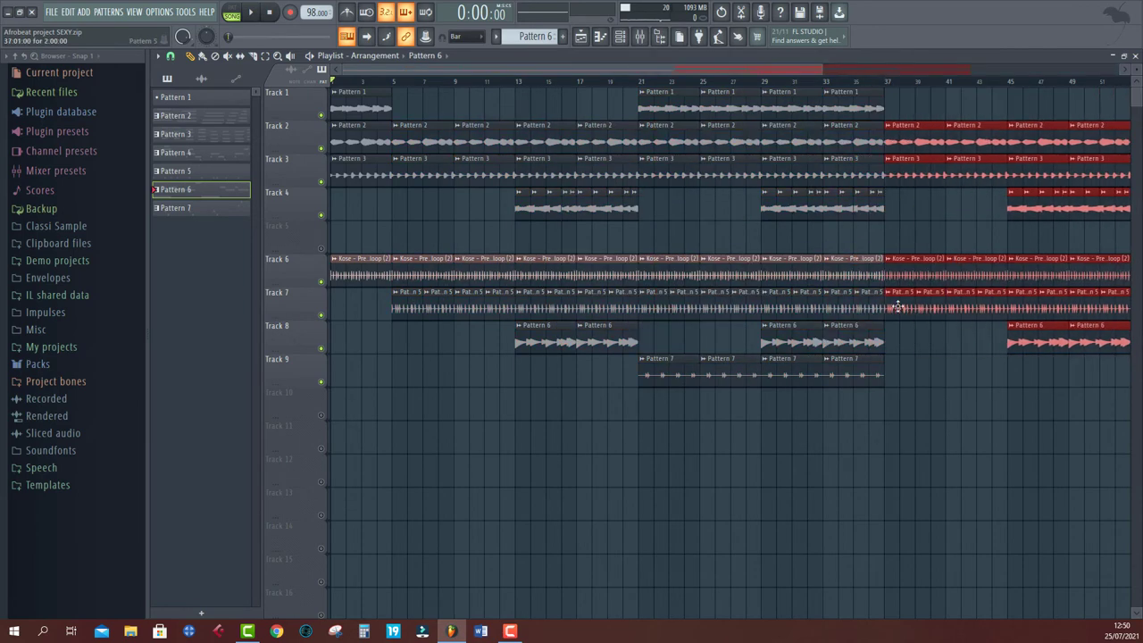
click(879, 83)
scroll(875, 84, down, 4)
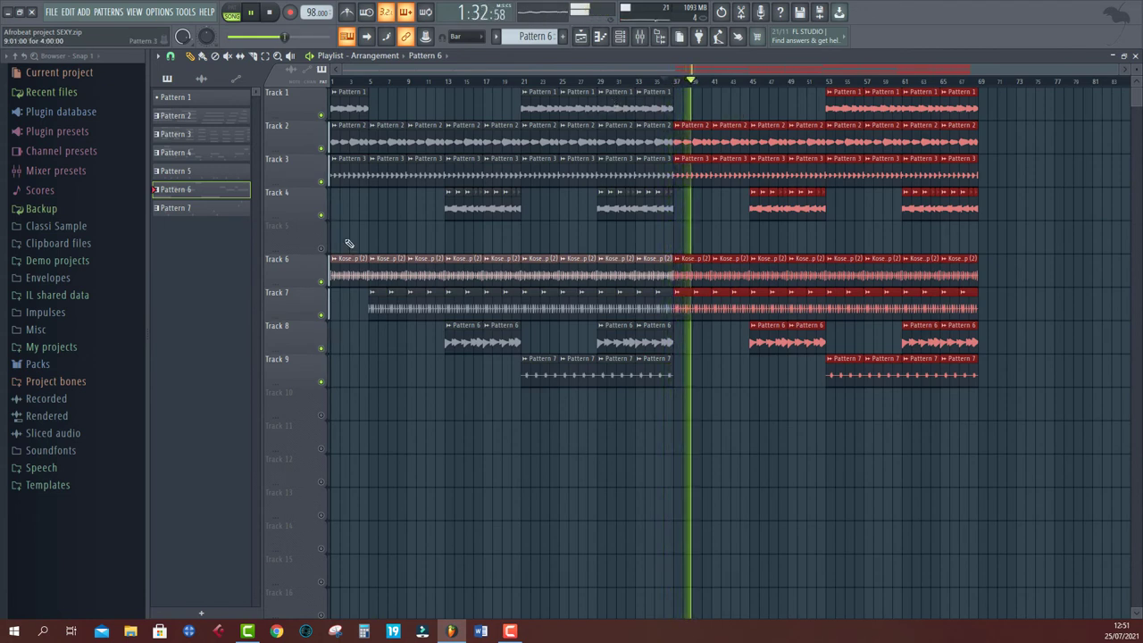
key(space)
Step: Browse the PERCS sample packs, including ROLLS, and open the VeshBeats - Menace kit in Drum rolls and chants
click(40, 365)
scroll(40, 357, down, 10)
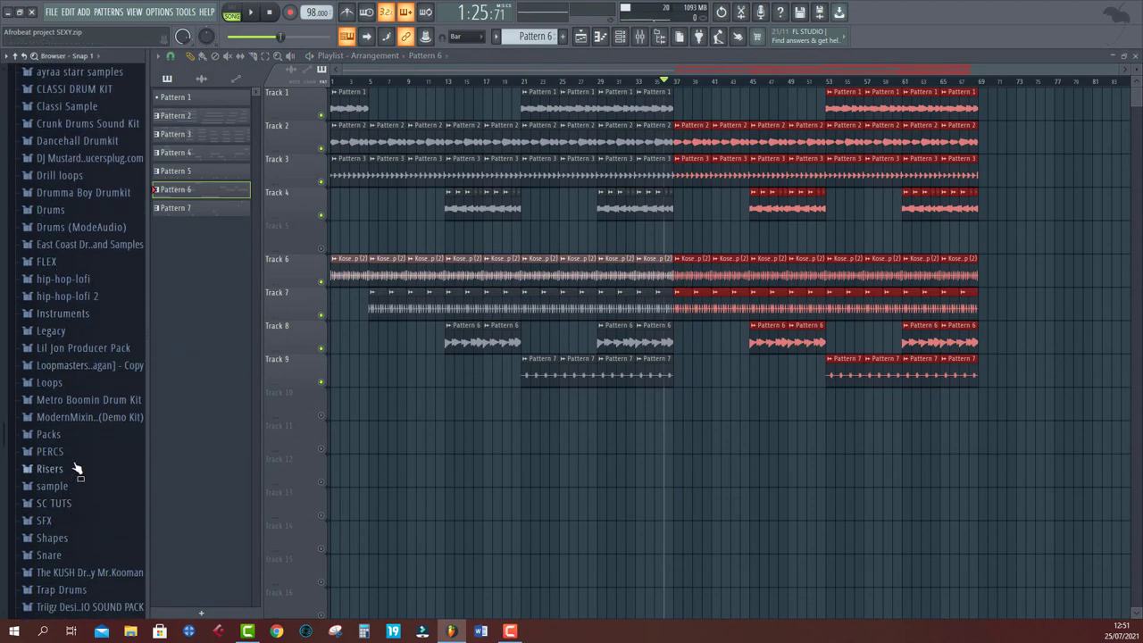
click(75, 453)
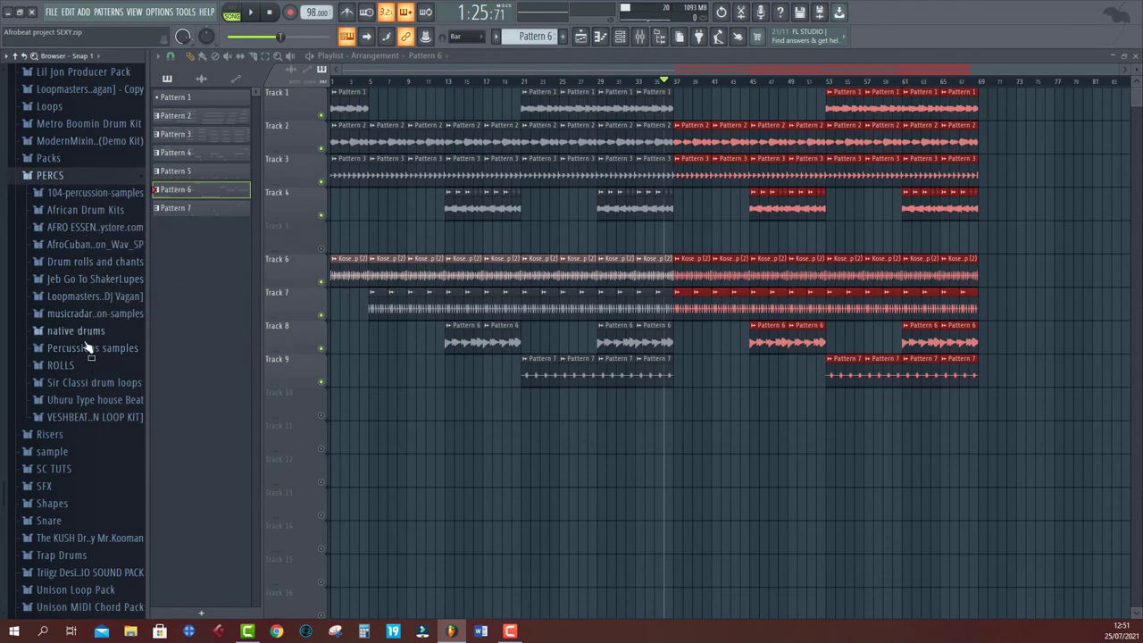
click(75, 369)
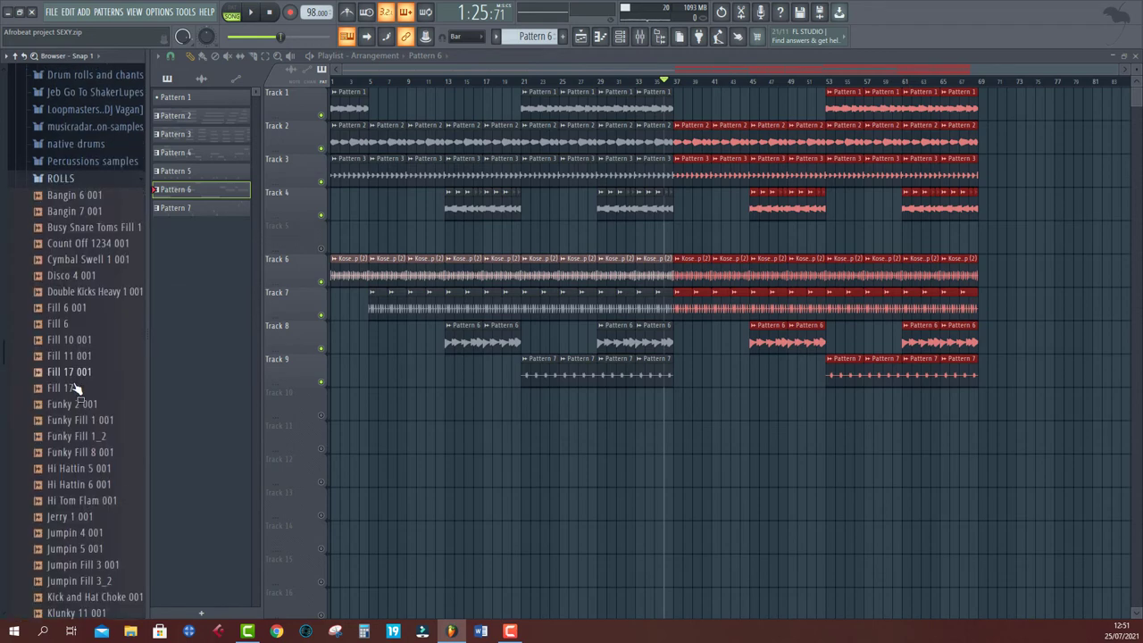
click(81, 182)
scroll(93, 206, up, 4)
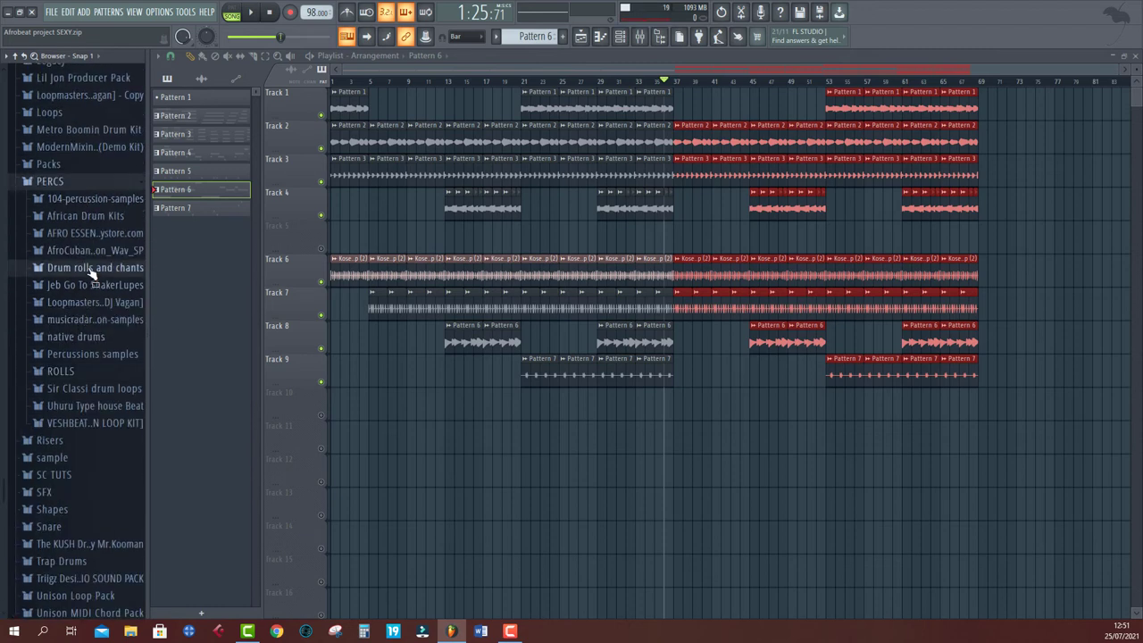
click(89, 267)
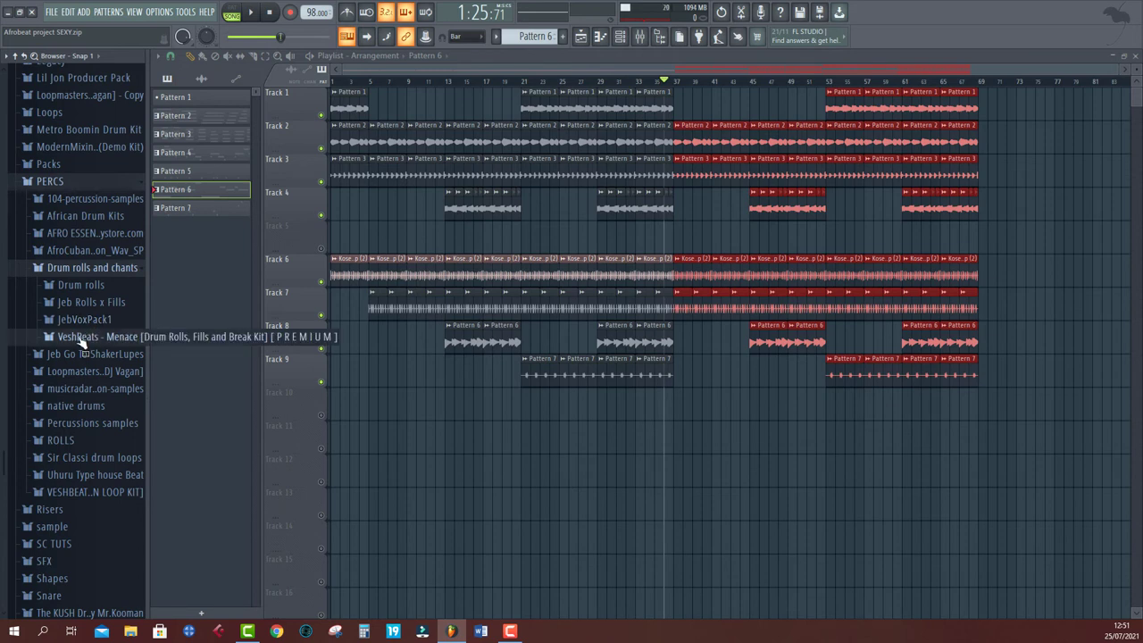
click(80, 339)
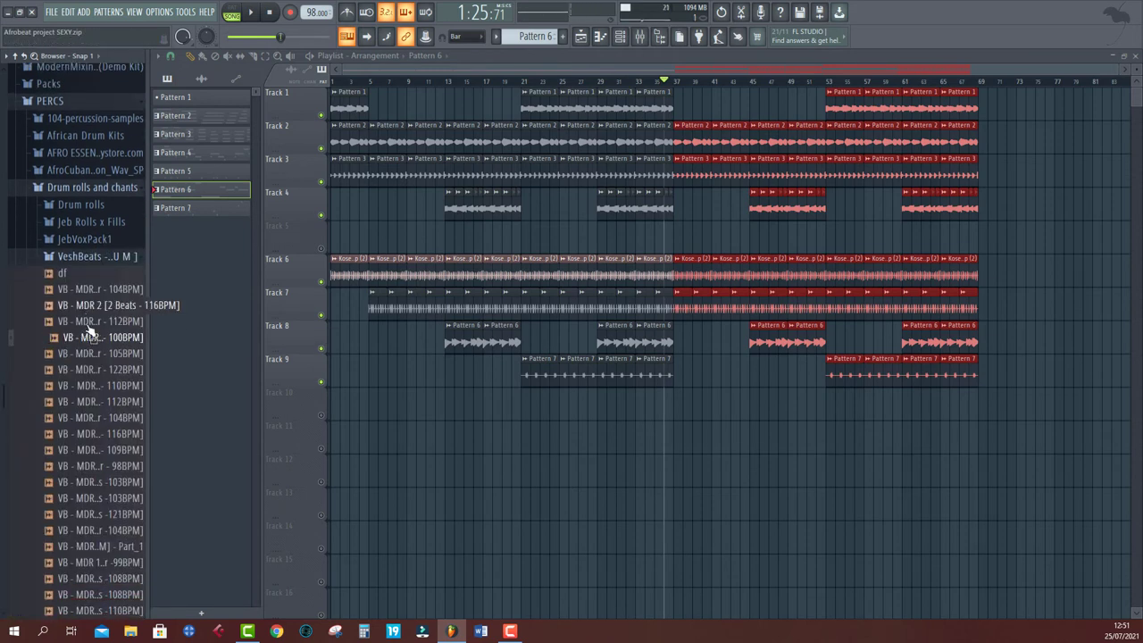
Step: Place the VB - MDR 4 [1 Bar - 100BPM] drum roll on Track 11 at bar 36 and play it
drag(623, 451, 666, 429)
scroll(672, 82, up, 5)
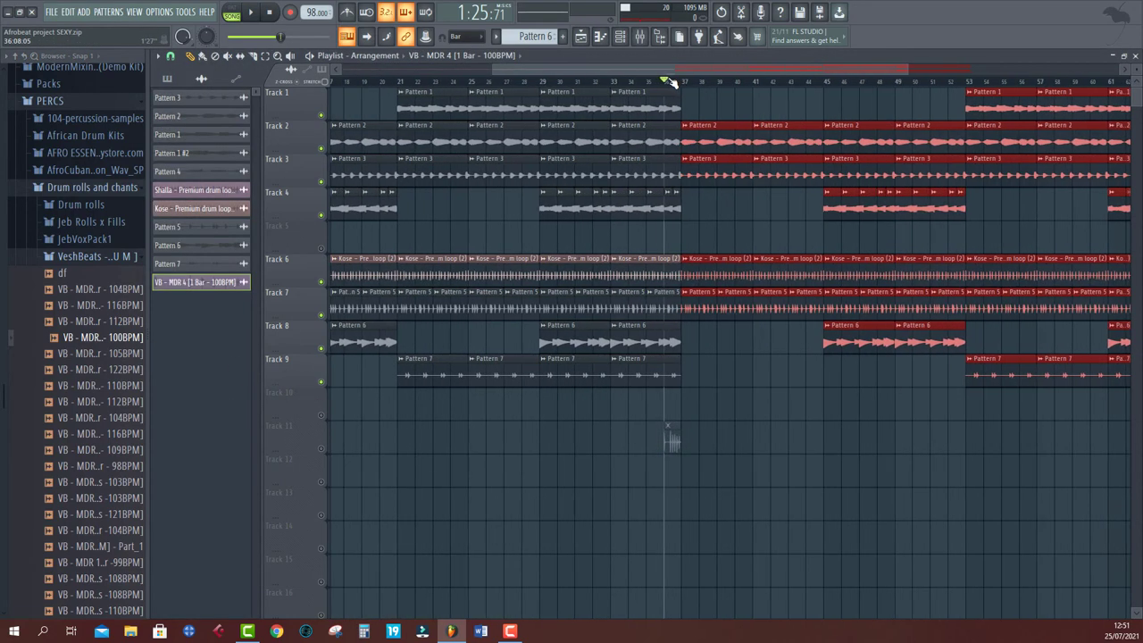
key(space)
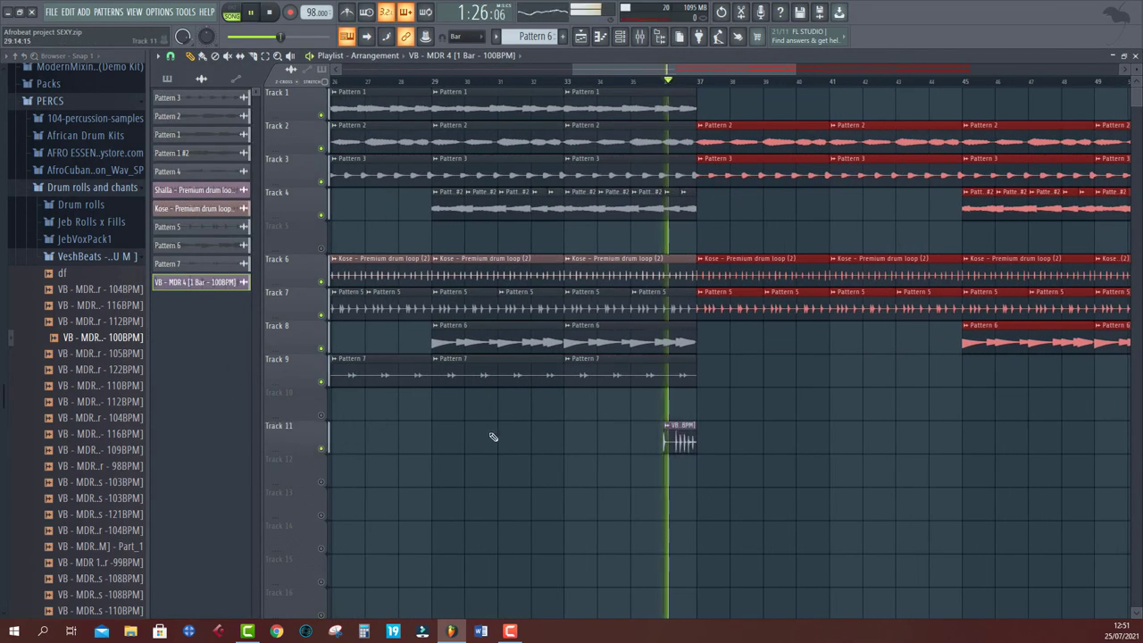
Step: Set the channel volume of the VB - MDR 4 drum roll to 38% and replay it in the arrangement
click(670, 438)
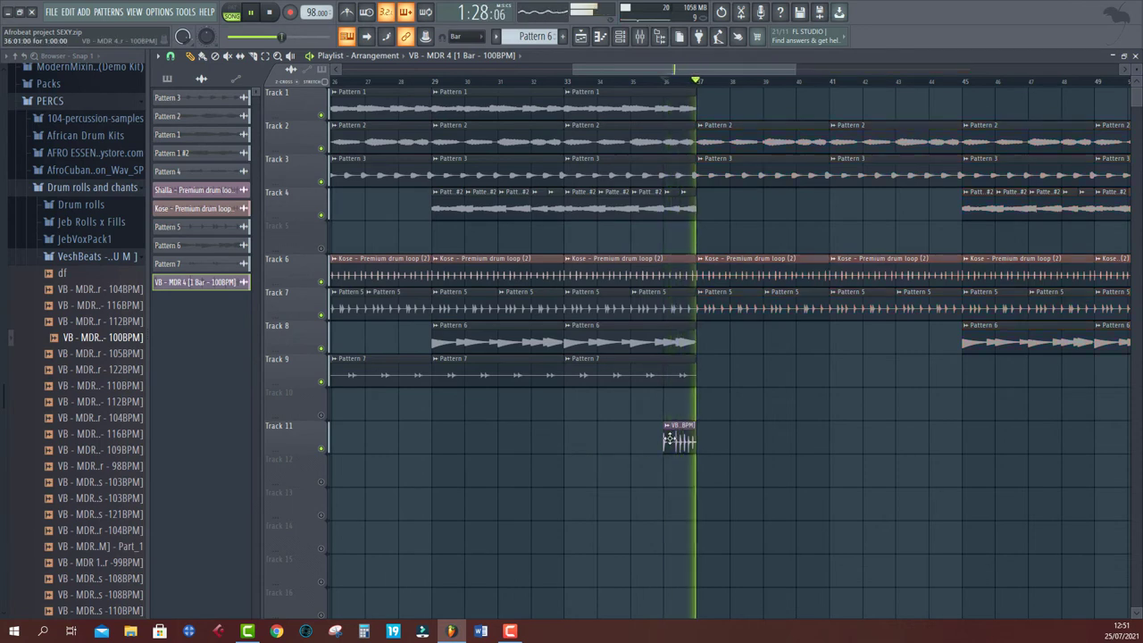
double_click(685, 449)
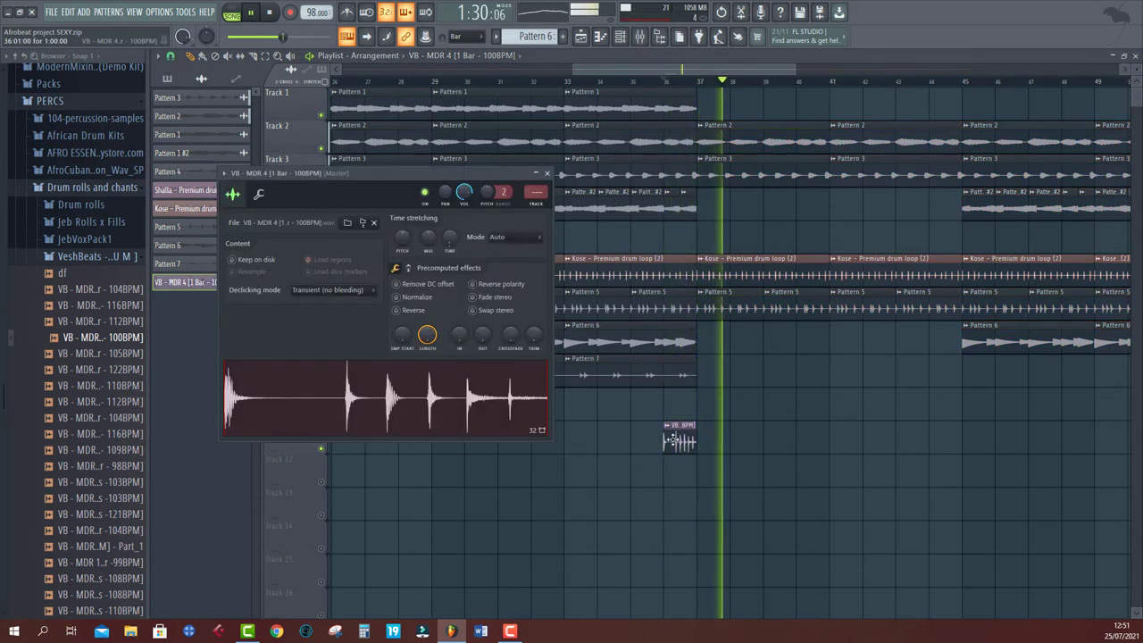
key(space)
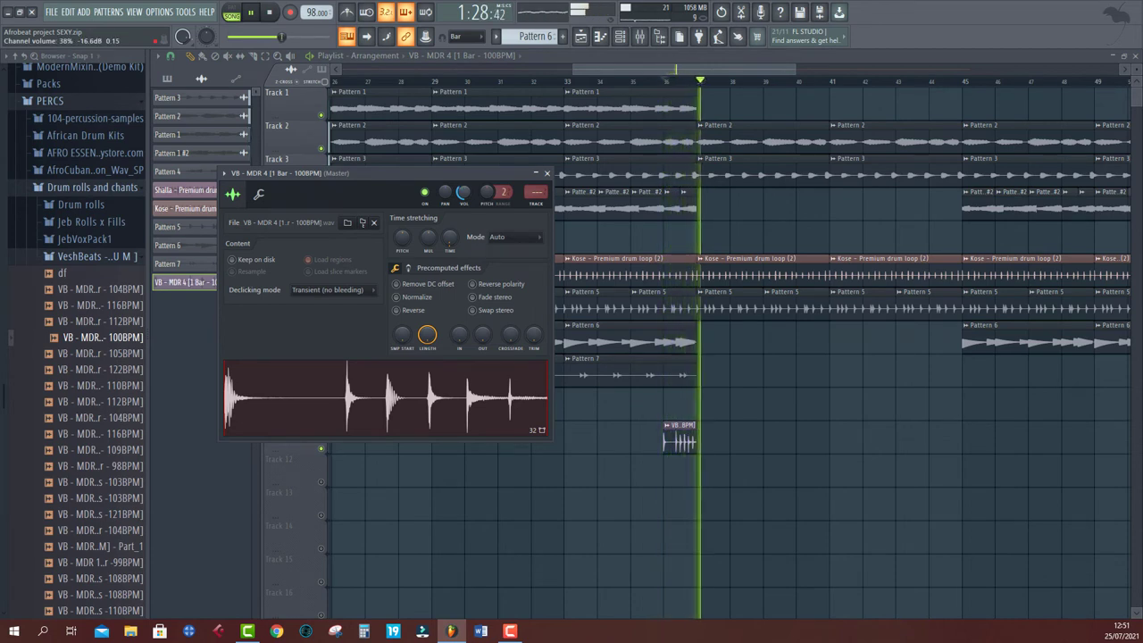
Step: Audition rolls in the VeshBeats kit and place VB - MDR 17 [1 Bar -99BPM] on Track 10 at bar 3
scroll(101, 494, down, 4)
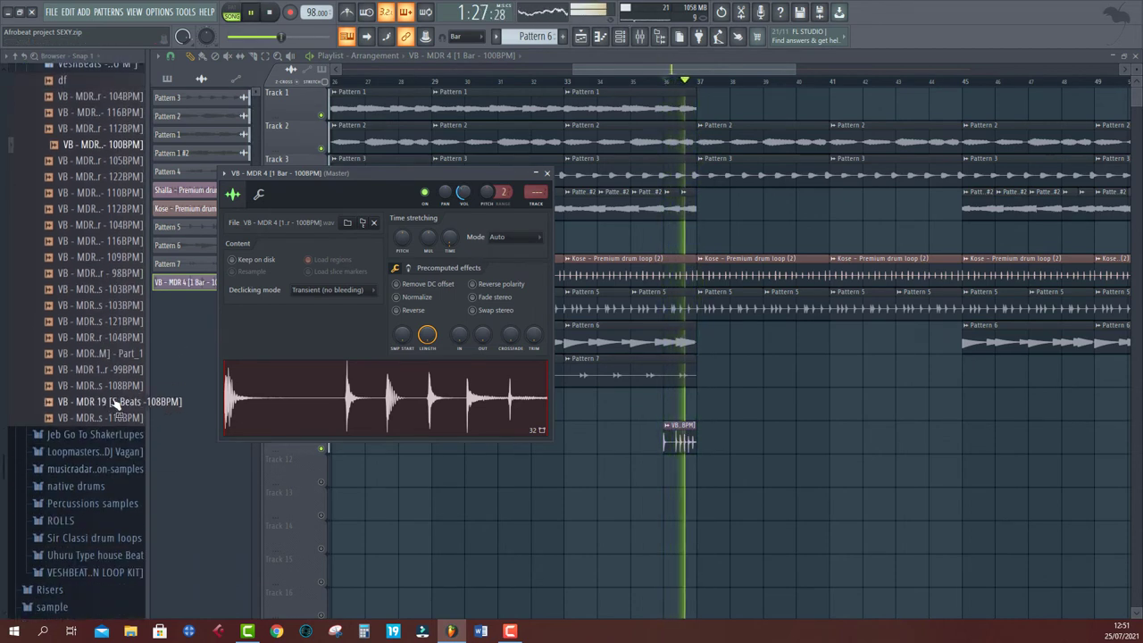
click(126, 336)
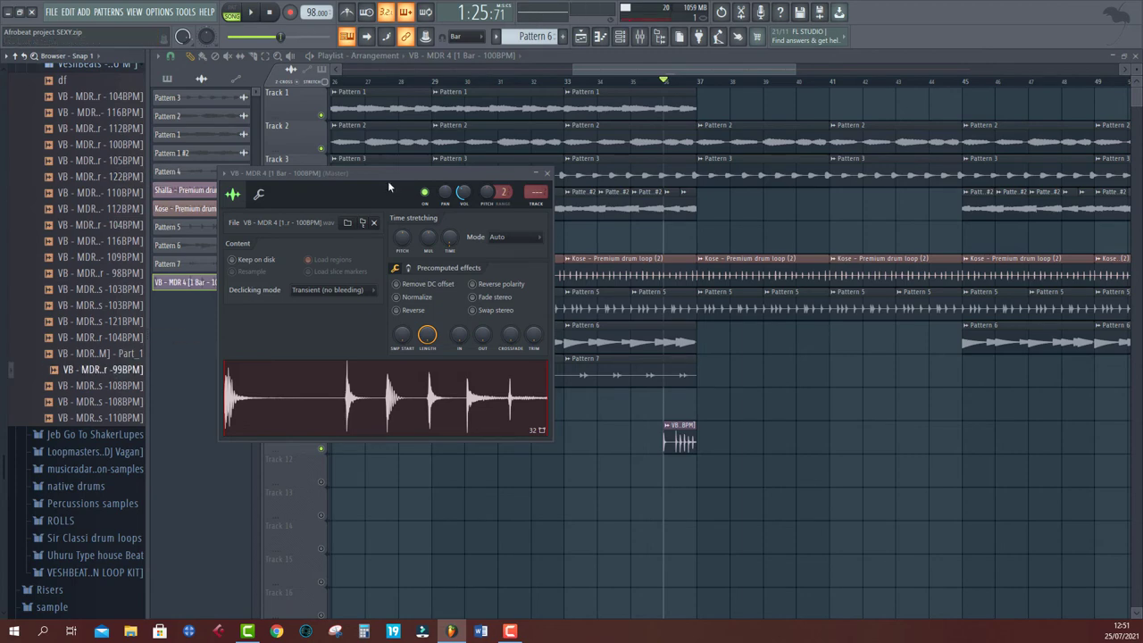
drag(588, 70, 555, 83)
scroll(567, 83, down, 6)
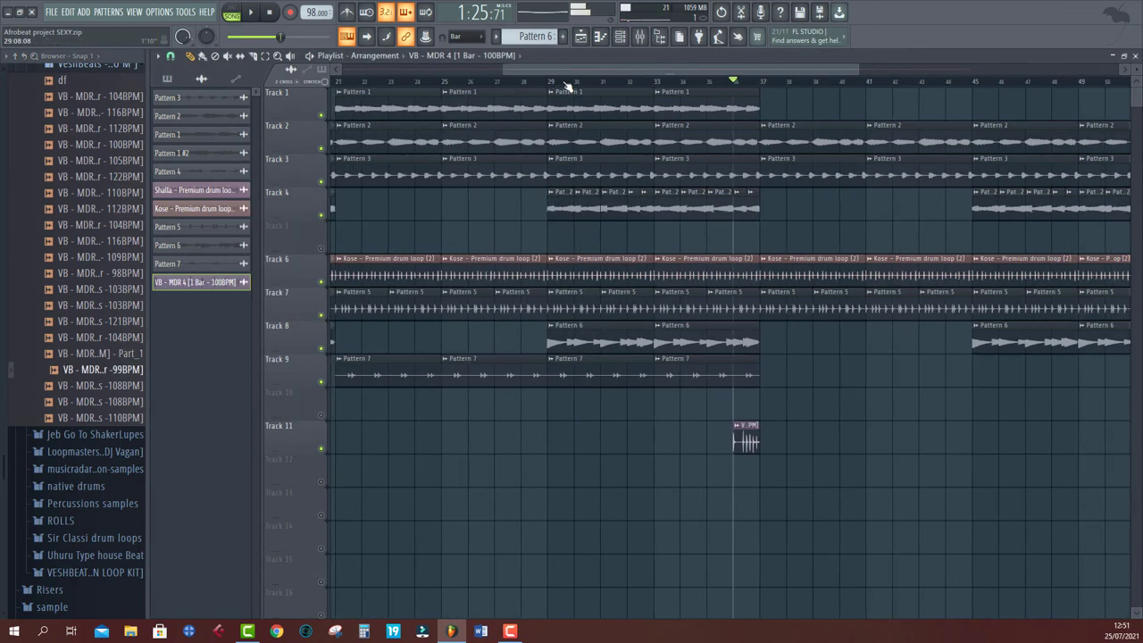
drag(120, 381, 353, 410)
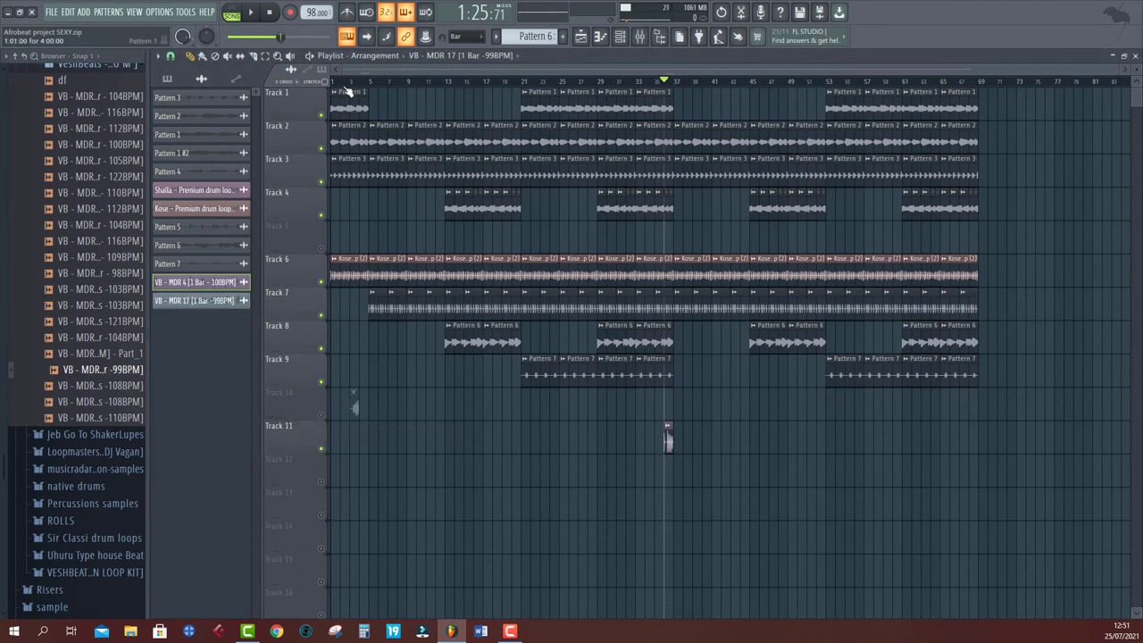
Step: Move the VB - MDR 17 roll to bar 4 during playback and set its channel volume to 34%
key(space)
scroll(348, 84, up, 5)
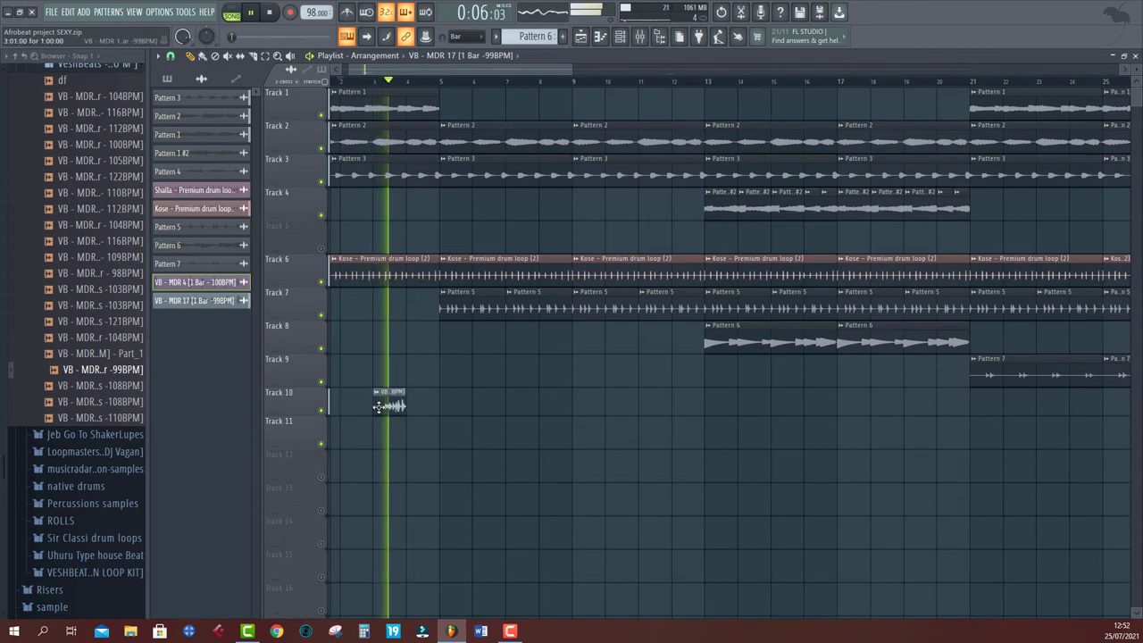
drag(386, 408, 420, 410)
double_click(421, 411)
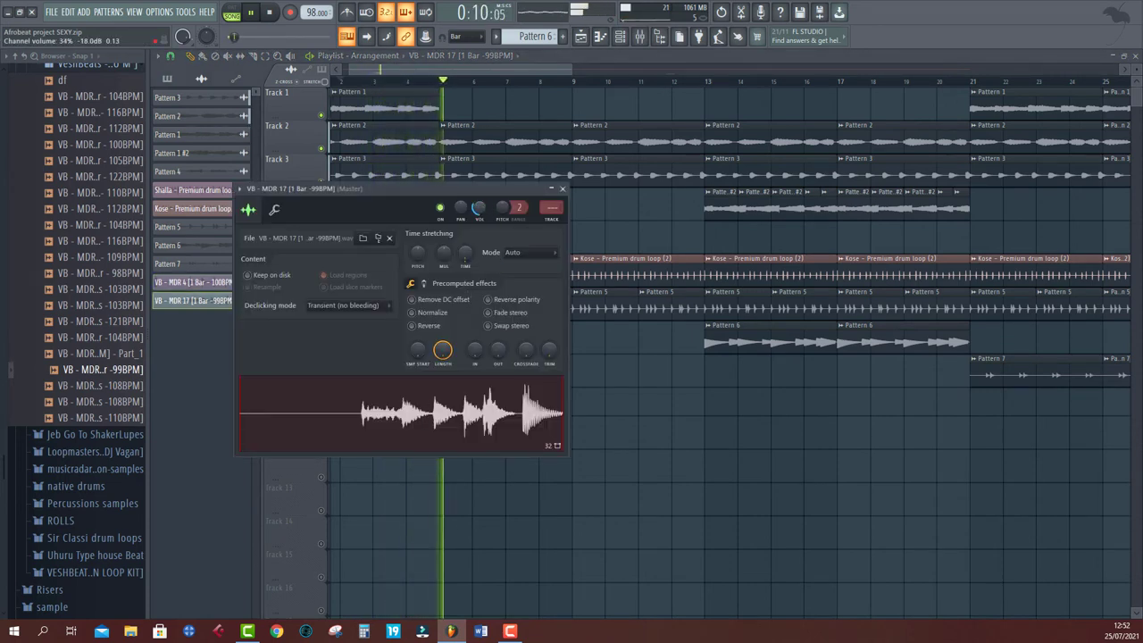
click(493, 72)
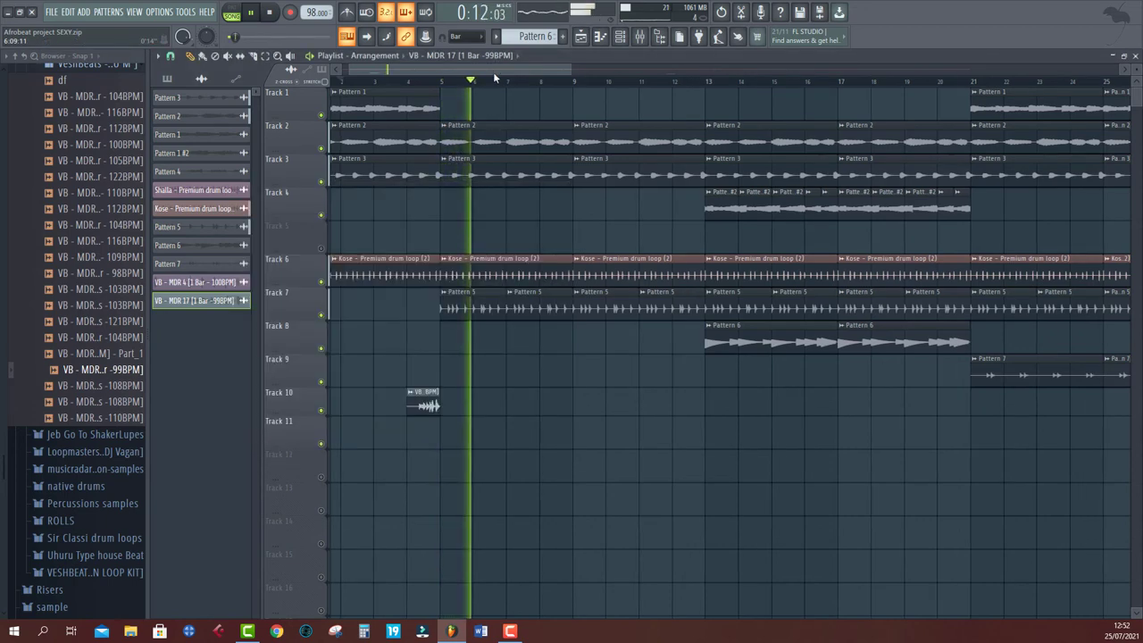
Step: Look through the recent files for a percussion sample and preview several of the listed sounds
scroll(497, 80, down, 5)
scroll(90, 329, up, 15)
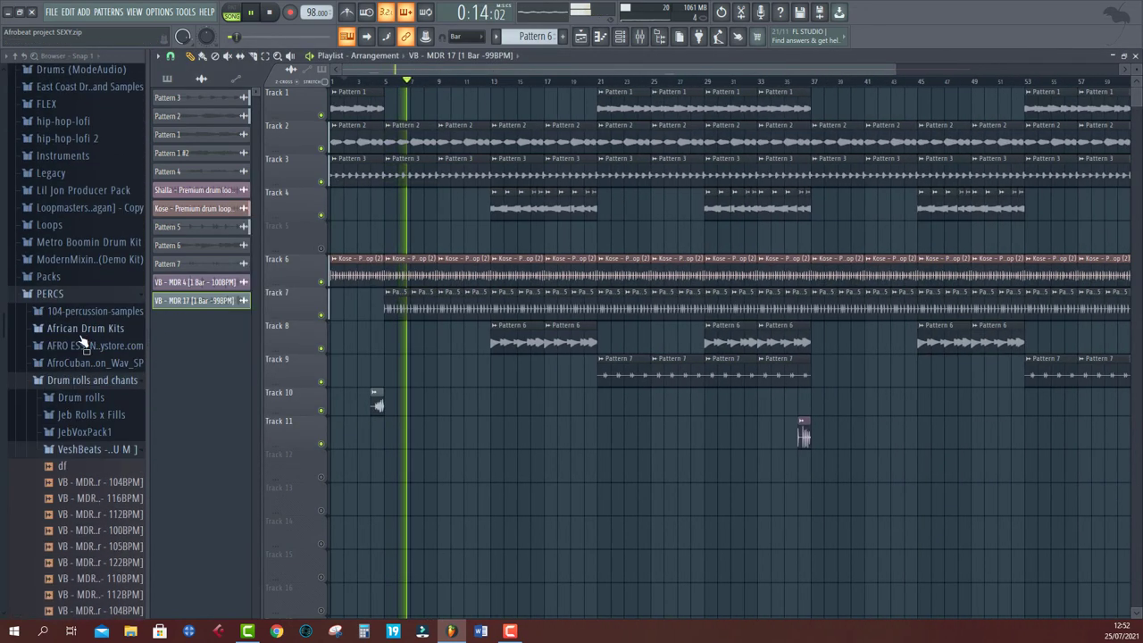
click(57, 96)
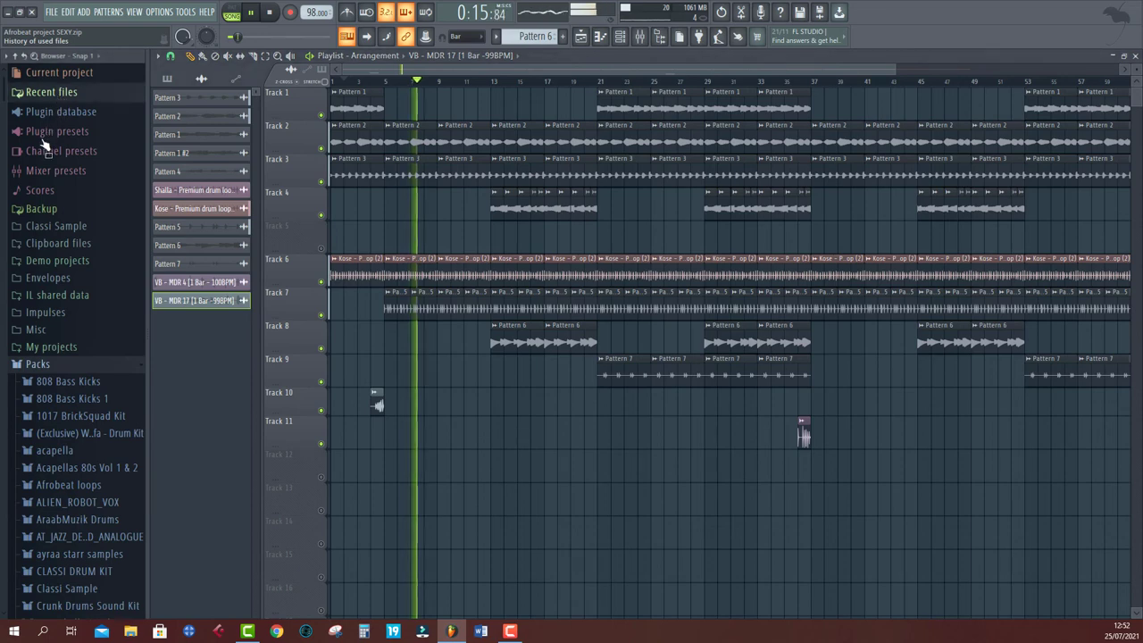
key(space)
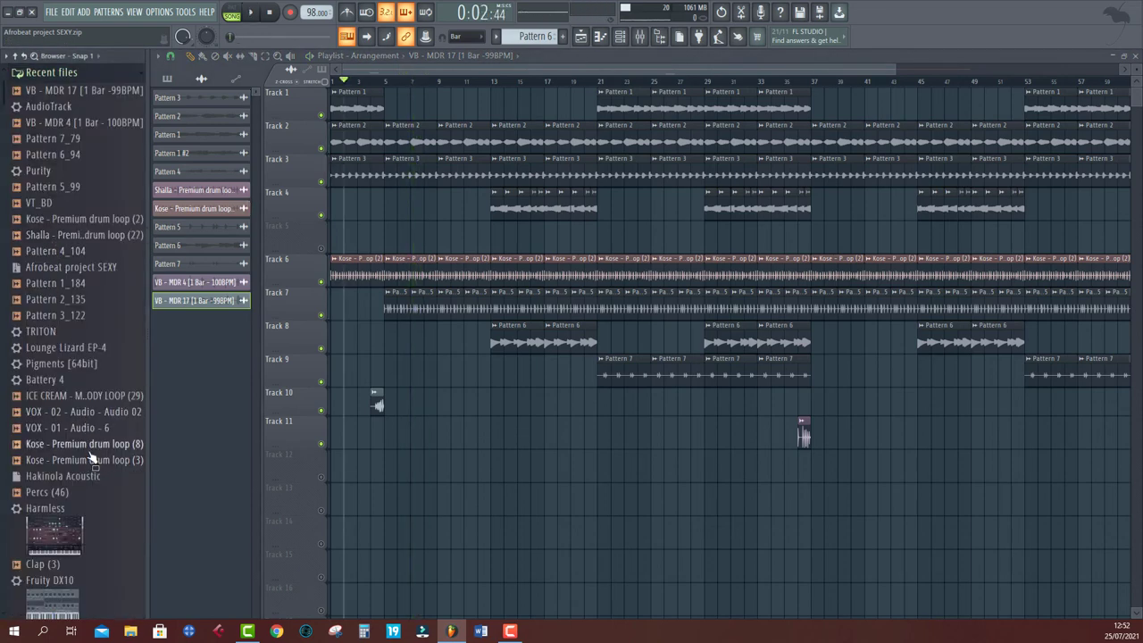
scroll(91, 459, down, 5)
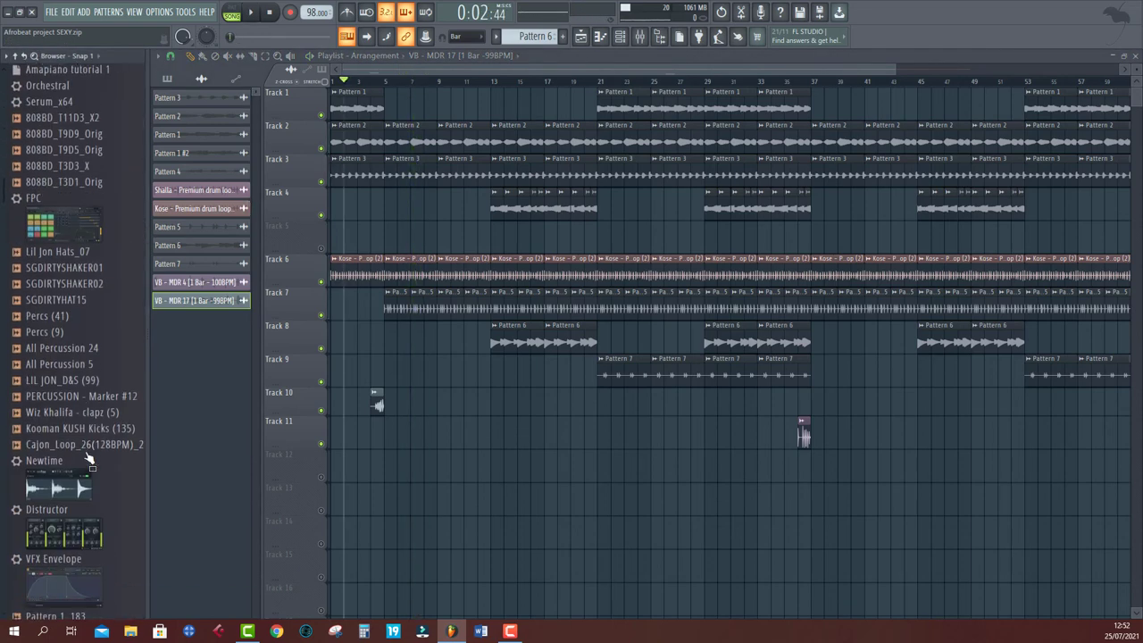
scroll(55, 380, down, 10)
click(55, 380)
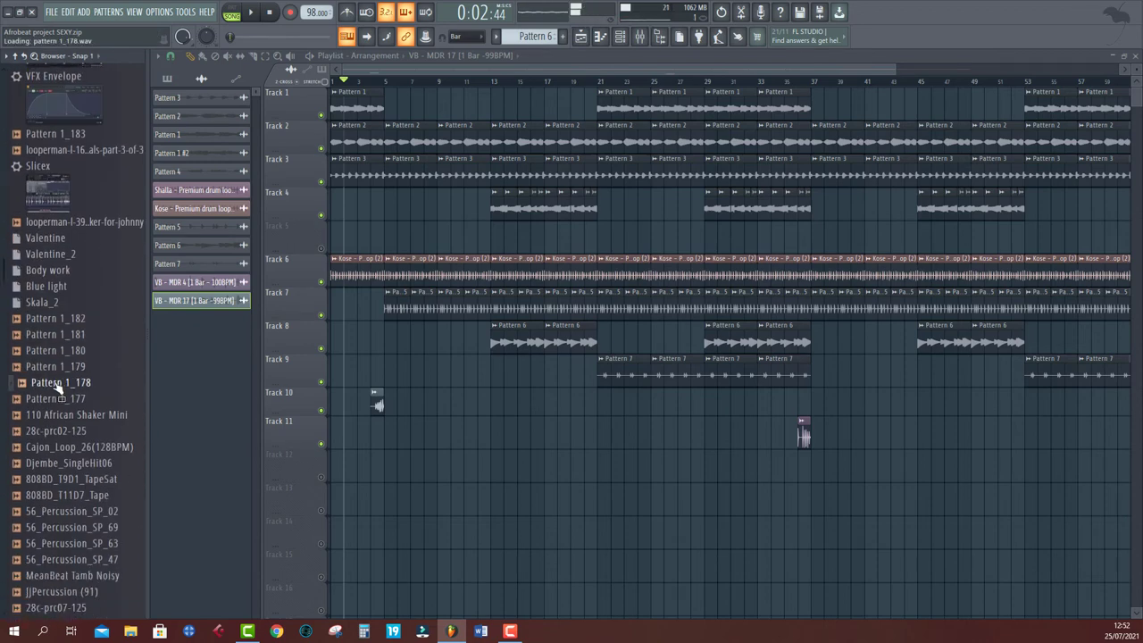
scroll(57, 384, down, 6)
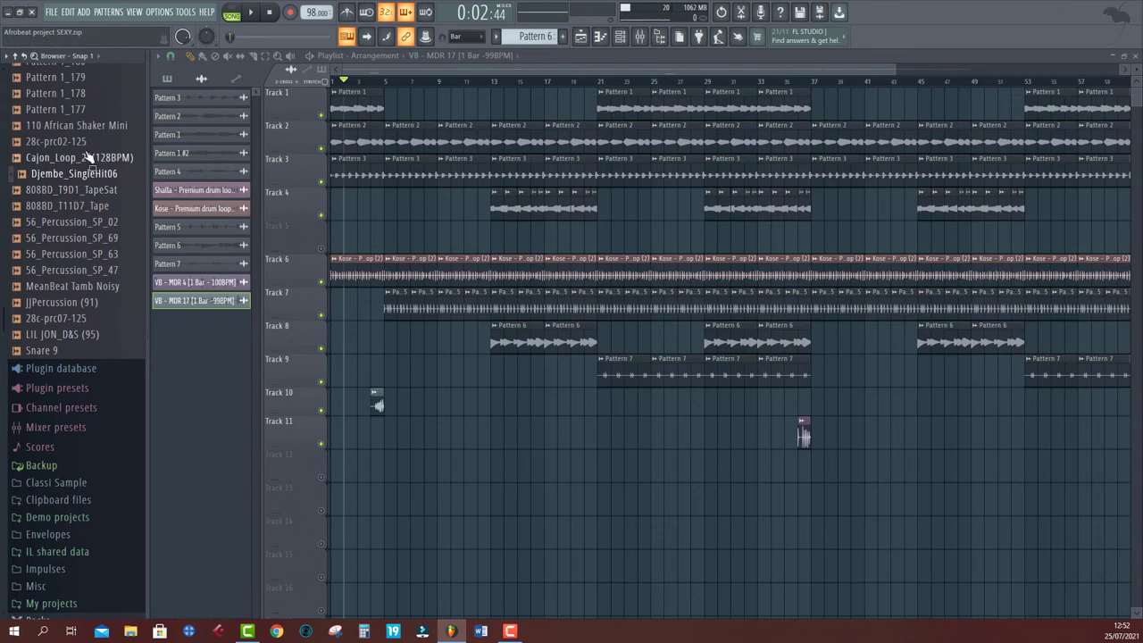
scroll(90, 132, up, 8)
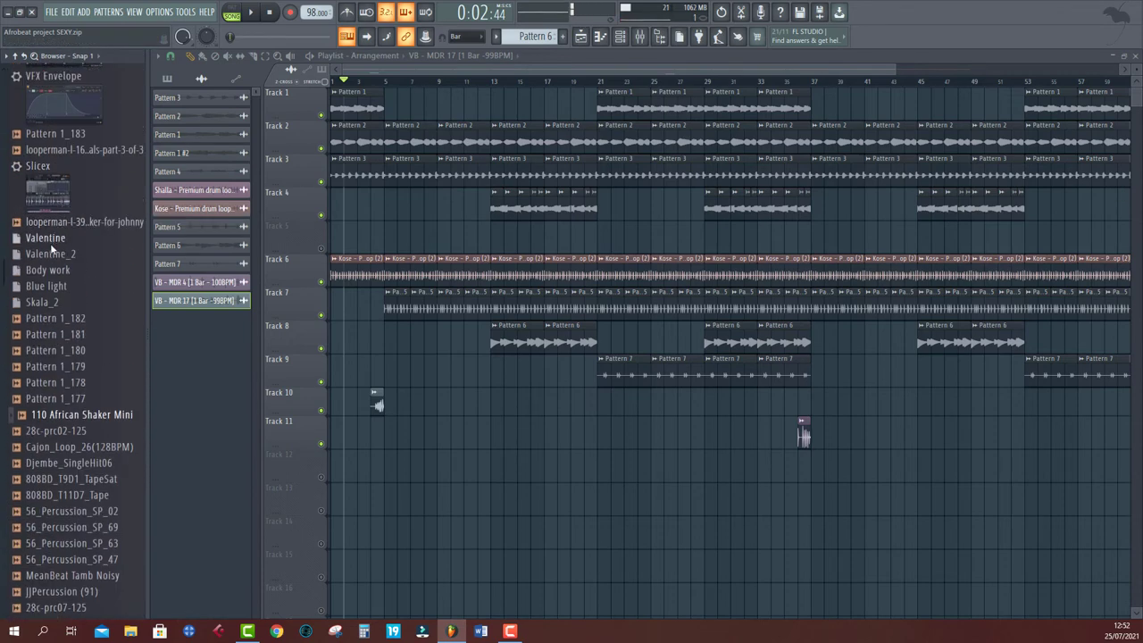
Step: Place Clap (3) from the 1017 BrickSquad Kit on Track 11 at bar 13 and play the arrangement from just before it
drag(4, 257, 4, 472)
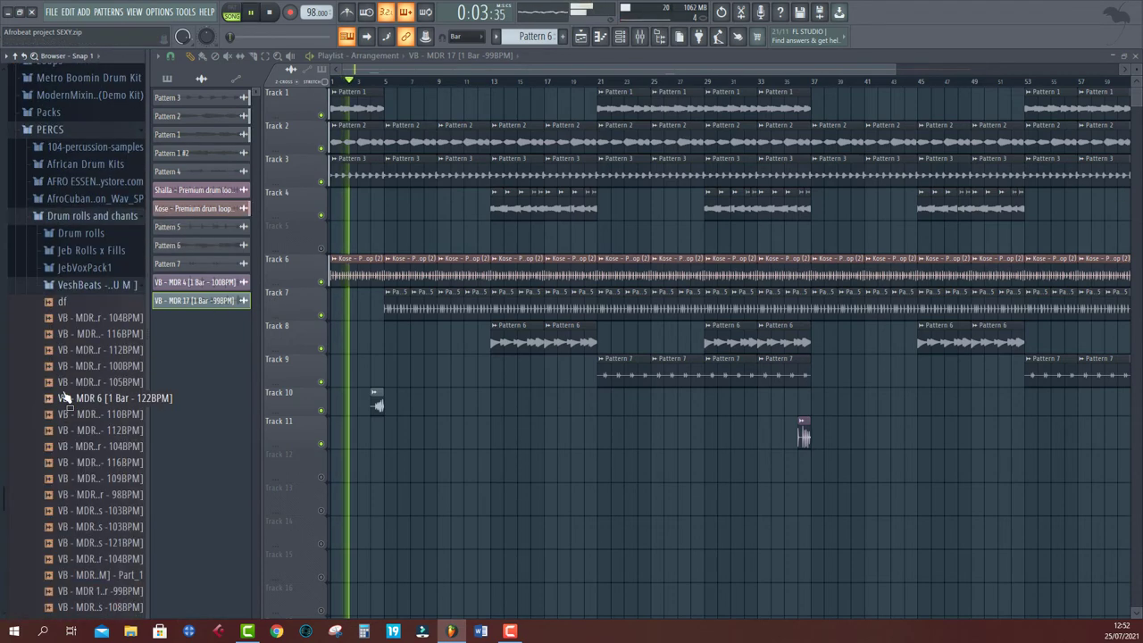
scroll(59, 324, up, 4)
scroll(63, 346, up, 10)
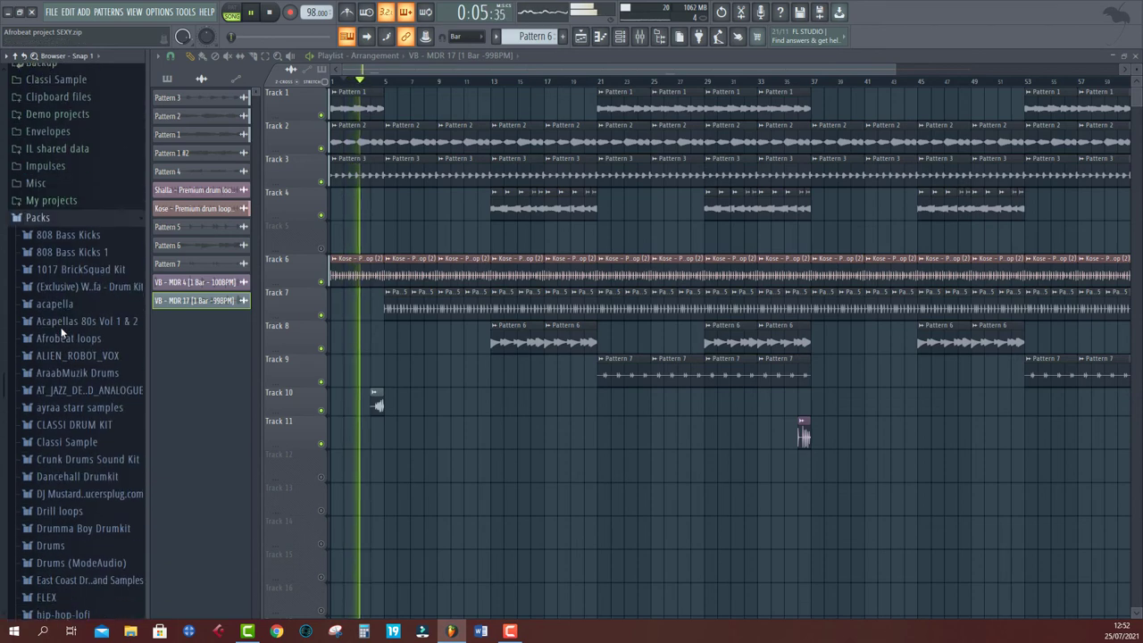
click(64, 288)
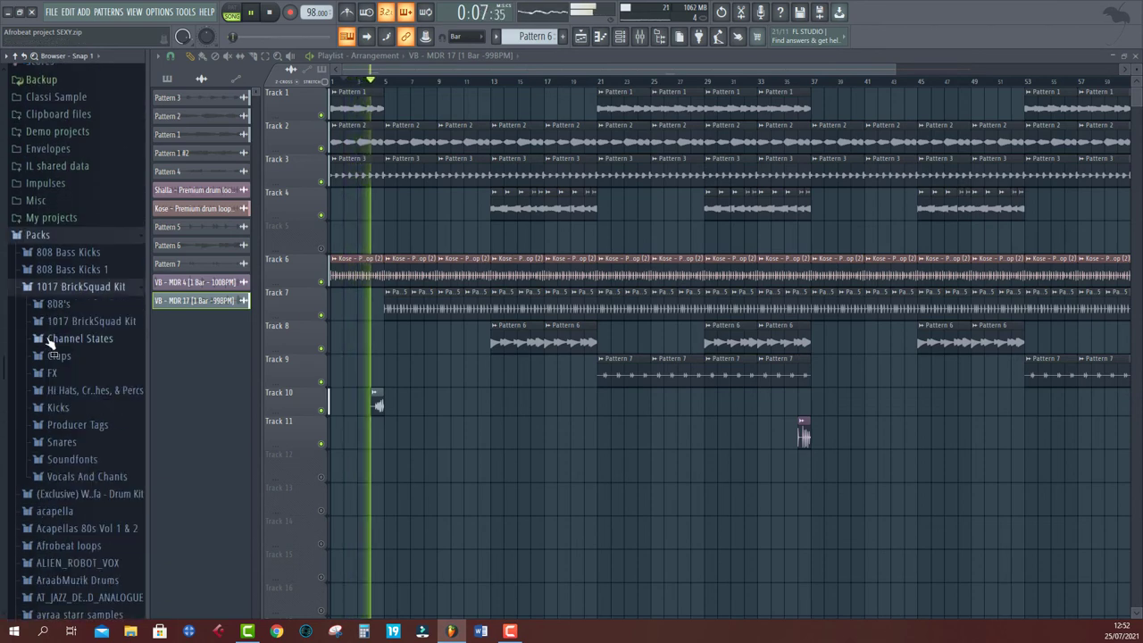
click(59, 323)
click(59, 356)
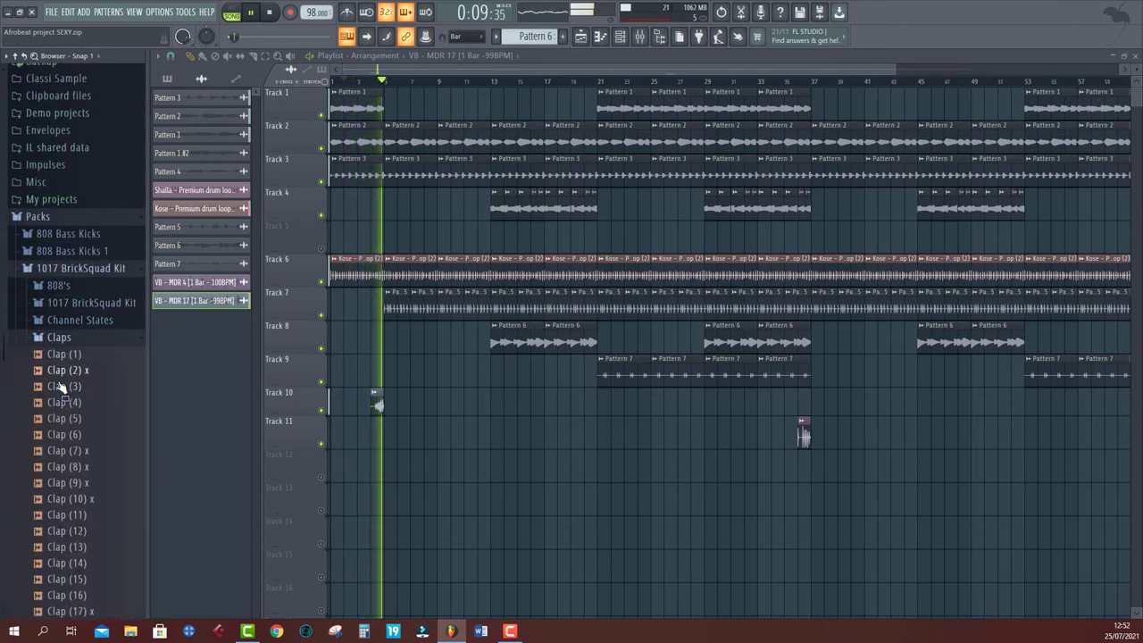
click(79, 386)
drag(351, 436, 486, 440)
click(470, 82)
key(space)
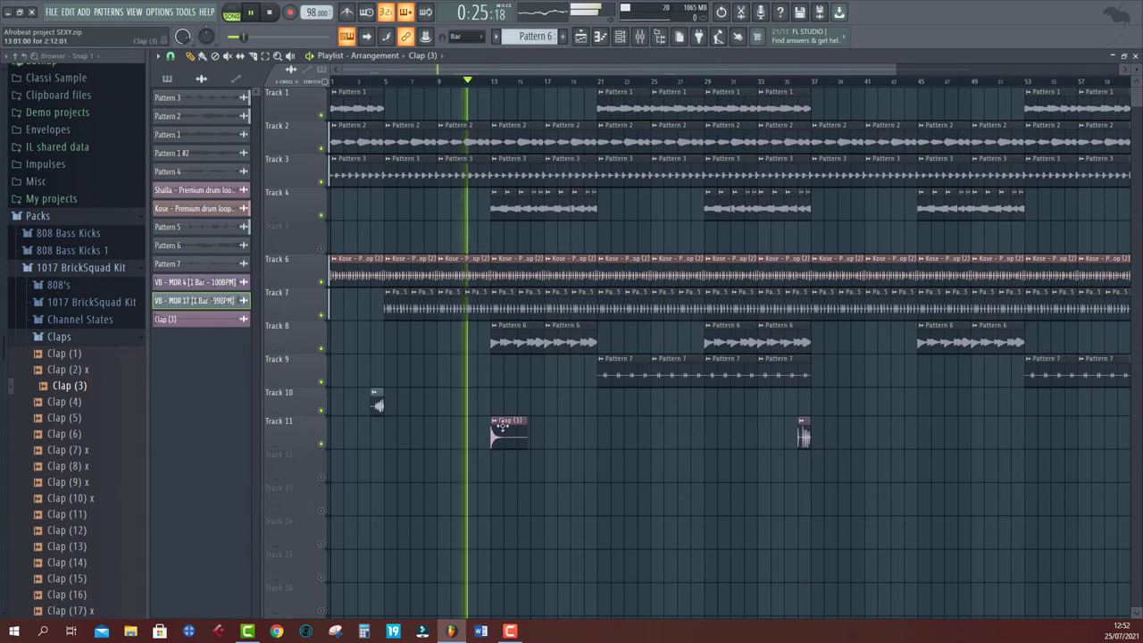
Step: Set the channel volume of Clap (3) to 24%, replay the lead-in, and lower the volume slightly further
double_click(504, 431)
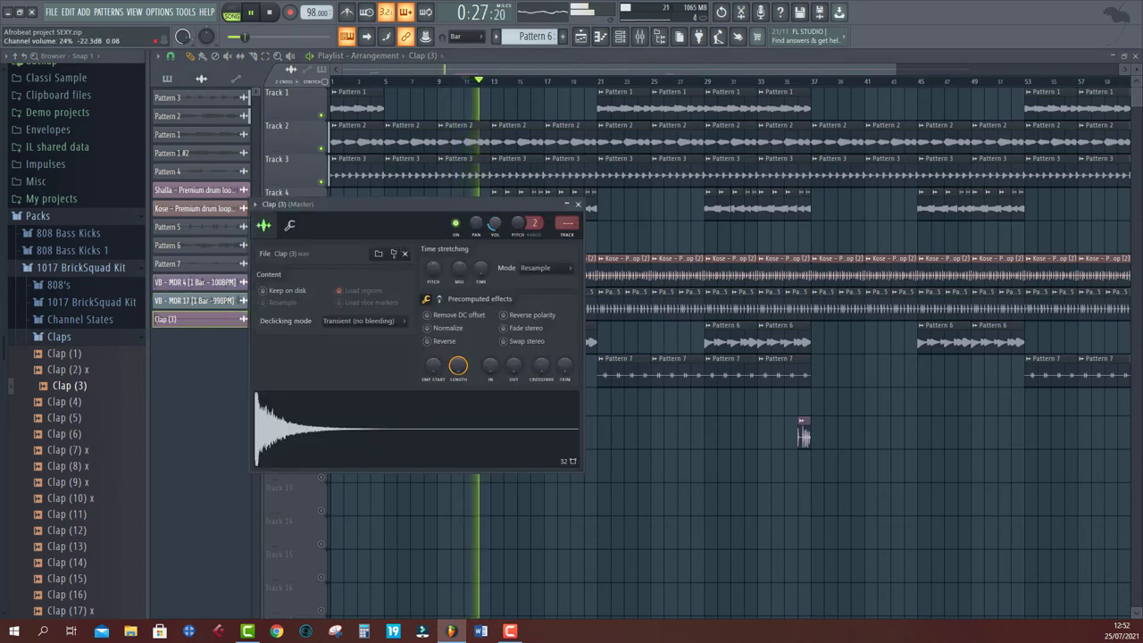
click(547, 64)
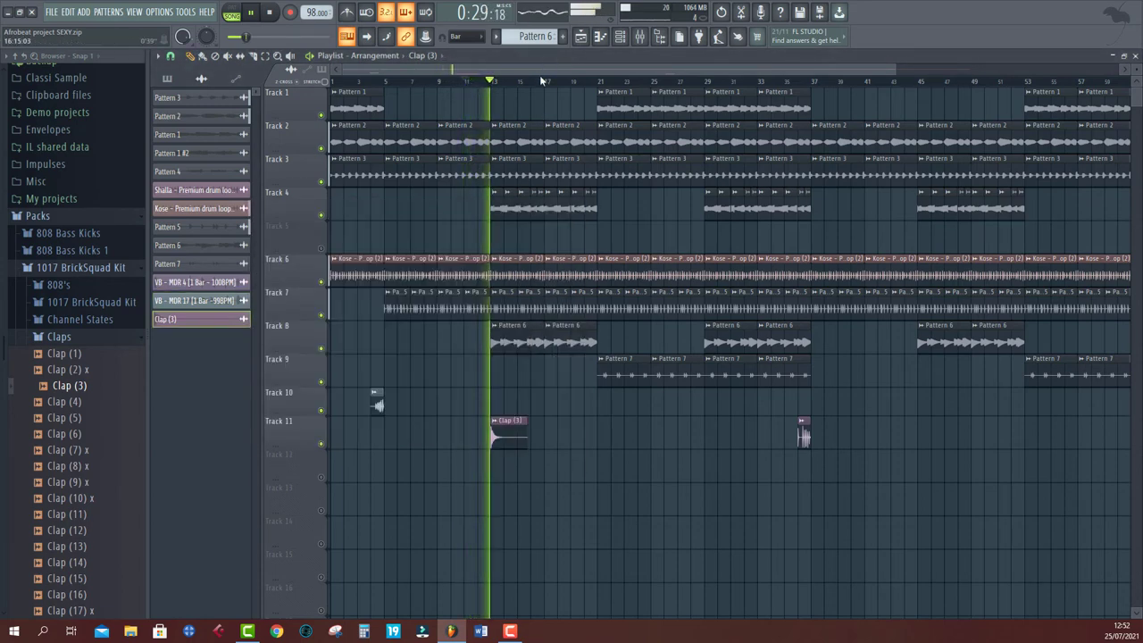
double_click(521, 436)
key(space)
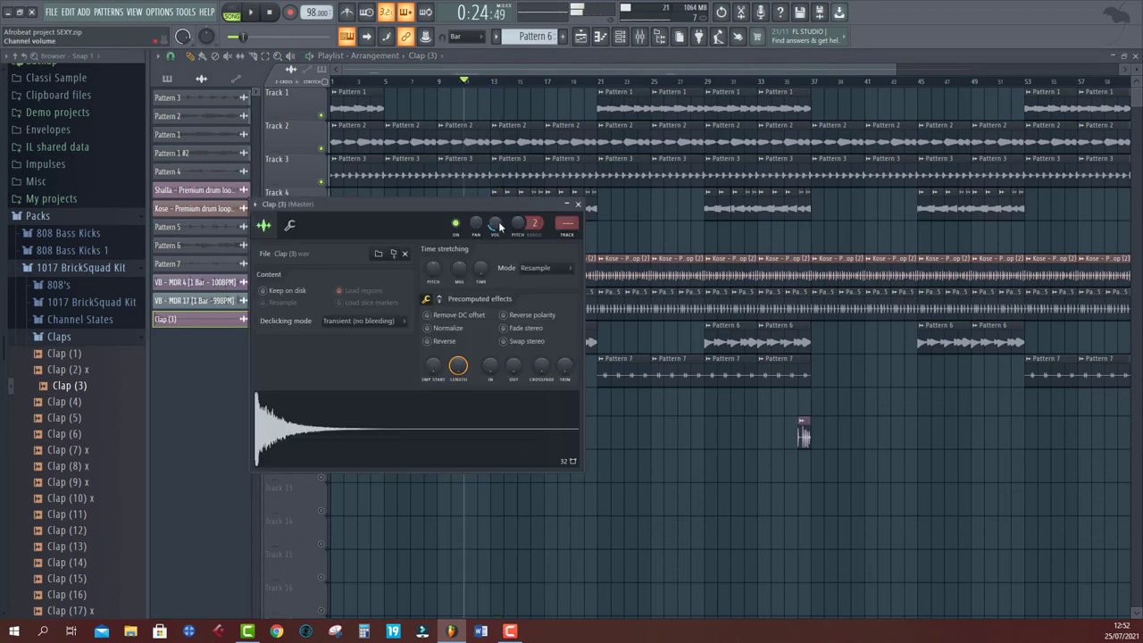
key(space)
drag(497, 224, 496, 228)
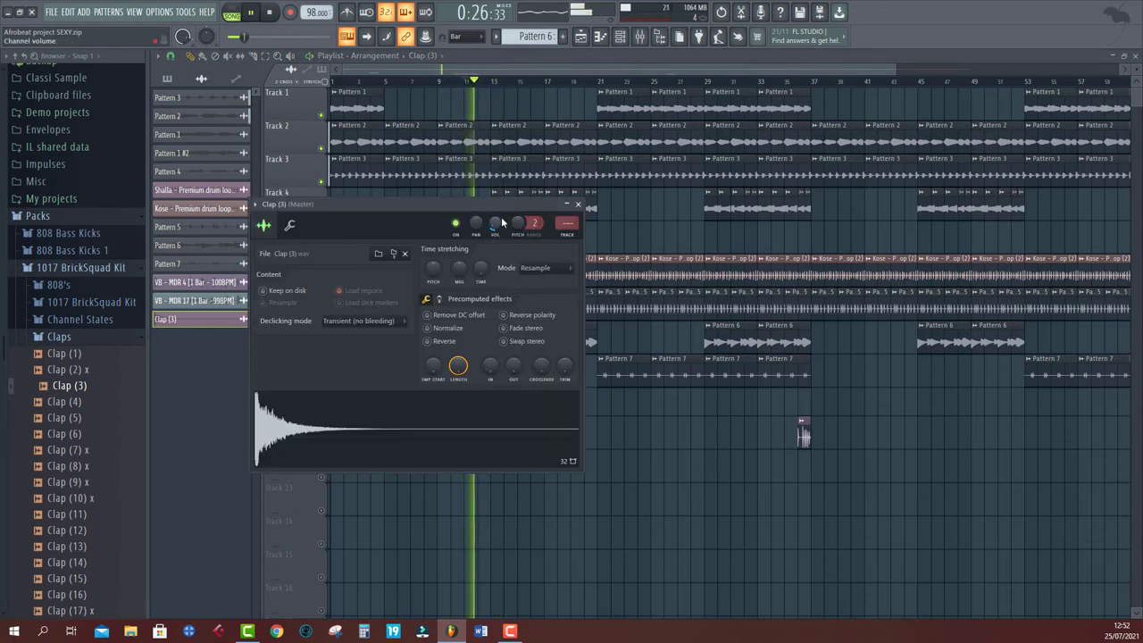
click(514, 63)
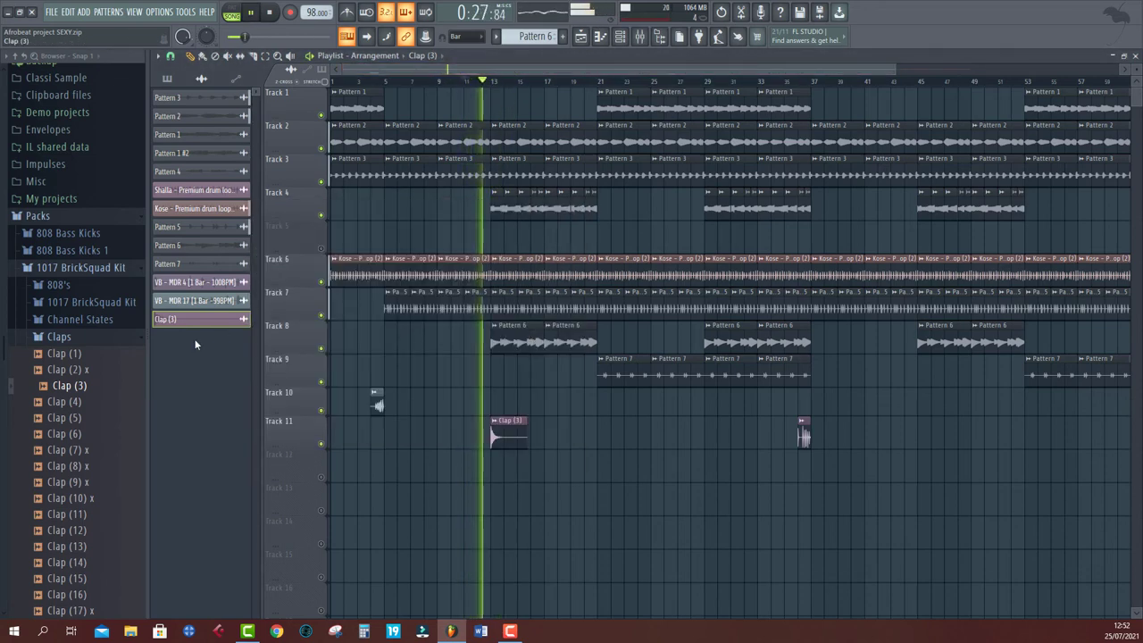
key(space)
Step: Audition the remaining clap samples in the 1017 BrickSquad Kit through Clap (17) x
click(69, 450)
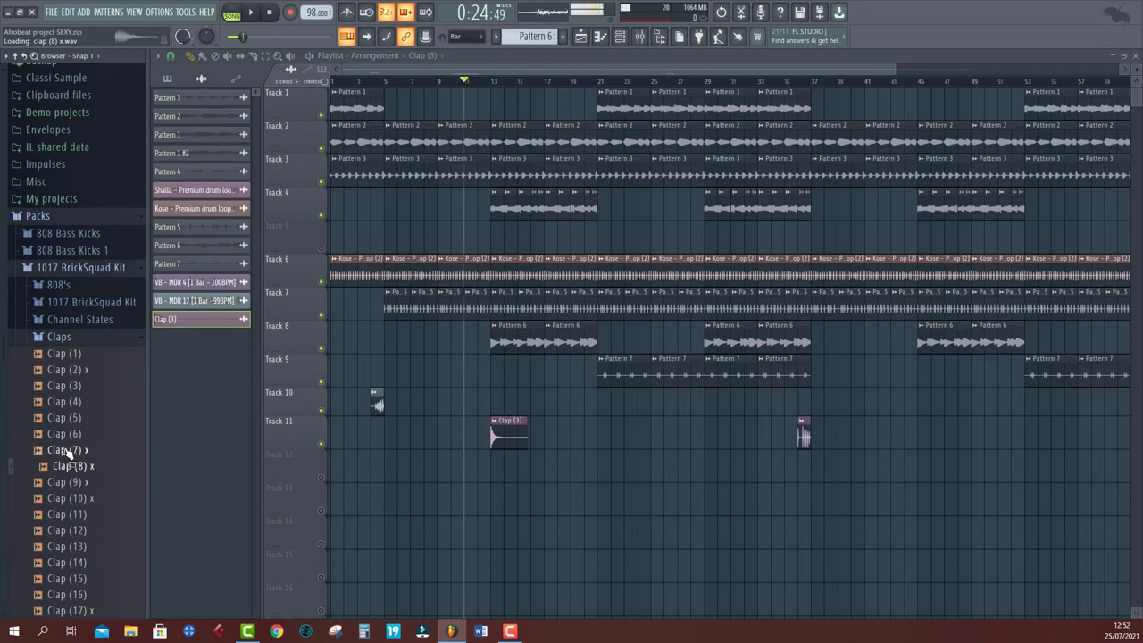
key(Down)
key(Down)
key(Down)
key(Down)
key(Down)
key(Down)
key(Down)
key(Down)
key(Down)
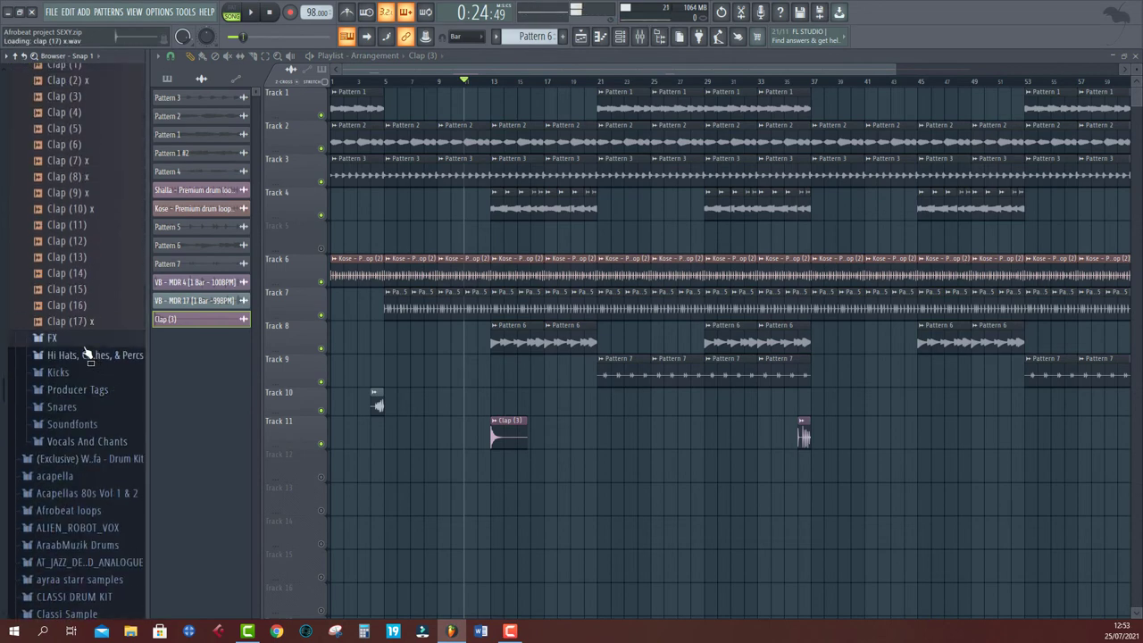
Step: Audition the kit's percussion samples and place Percs (31) on Track 12 at bars 13 and 29
click(93, 356)
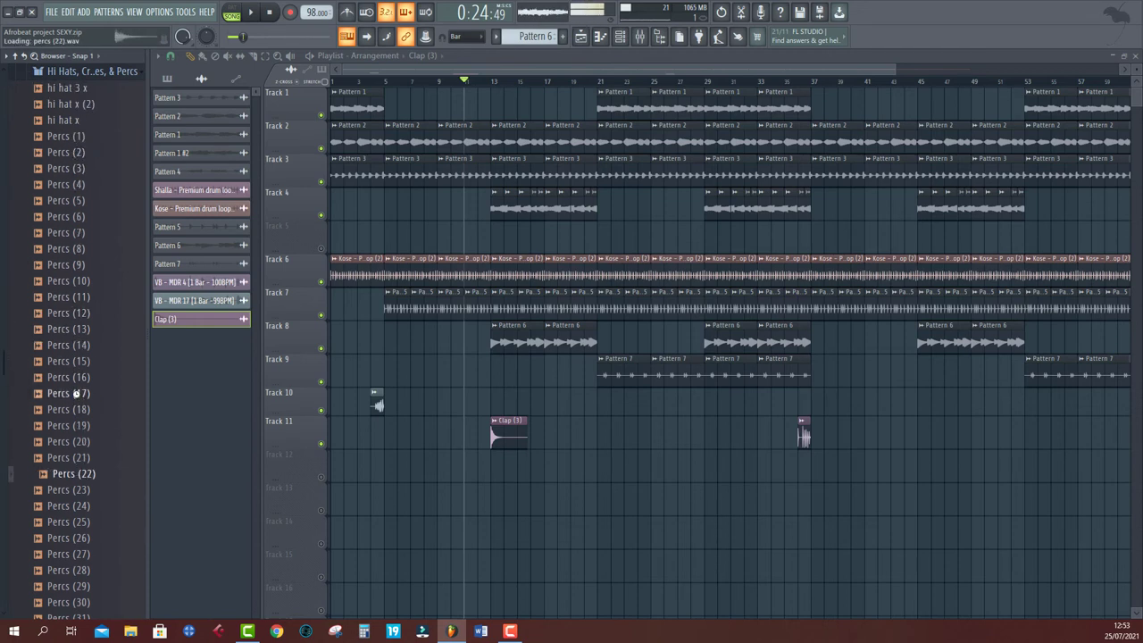
key(Down)
key(Down)
key(Down)
key(Down)
key(Down)
key(Down)
key(Down)
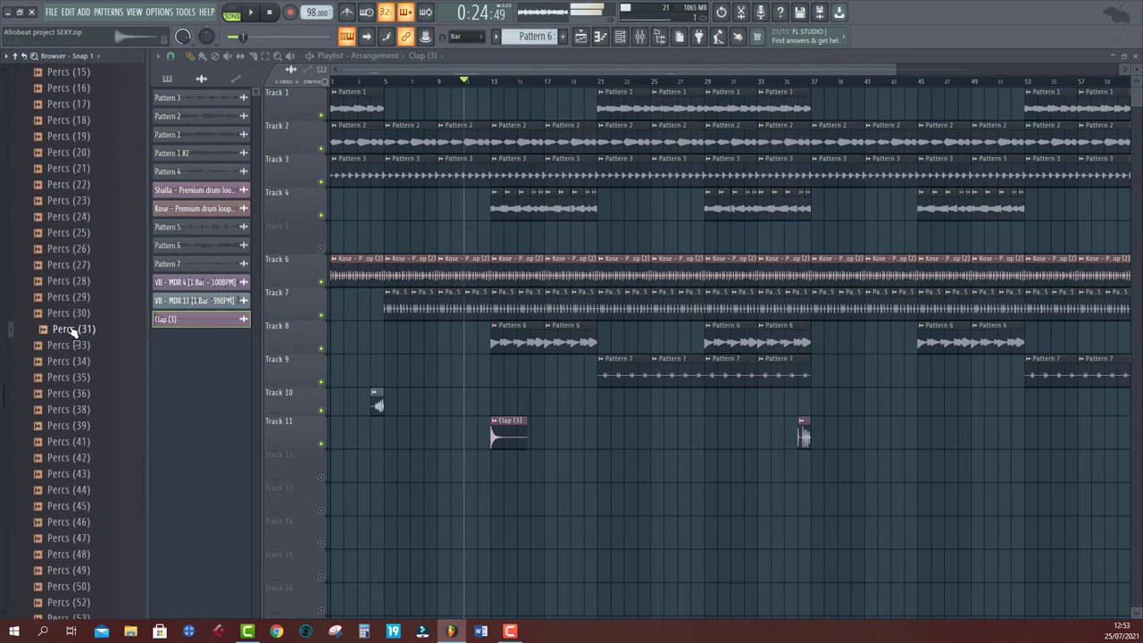
drag(617, 480, 701, 461)
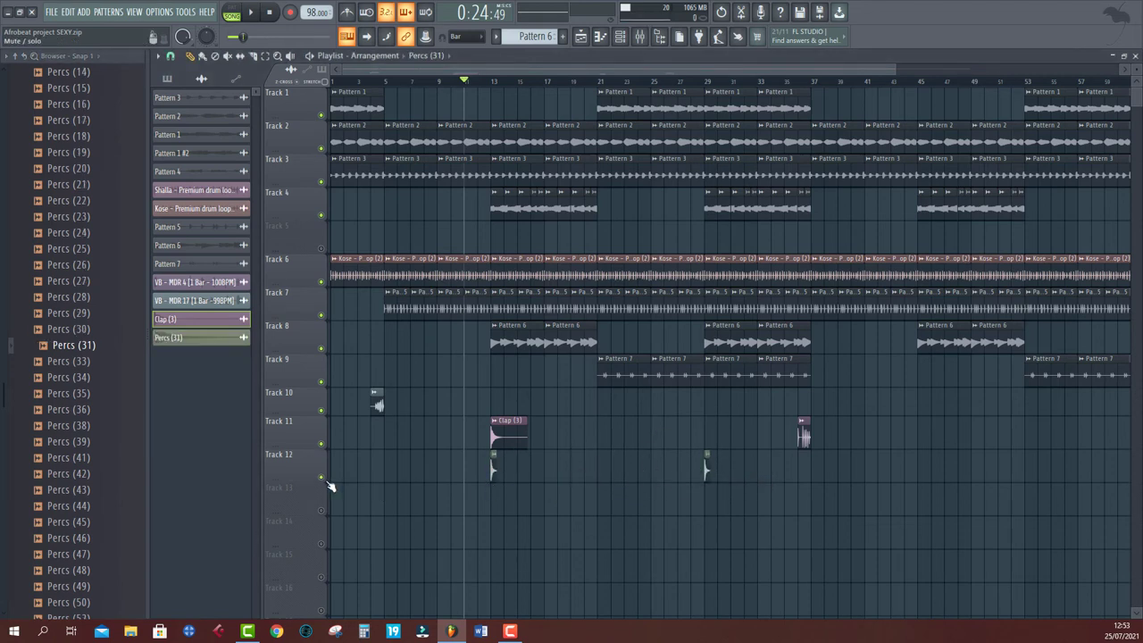
Step: Set the channel volume of Percs (31) to 14% during playback and replay from around bar 12
key(space)
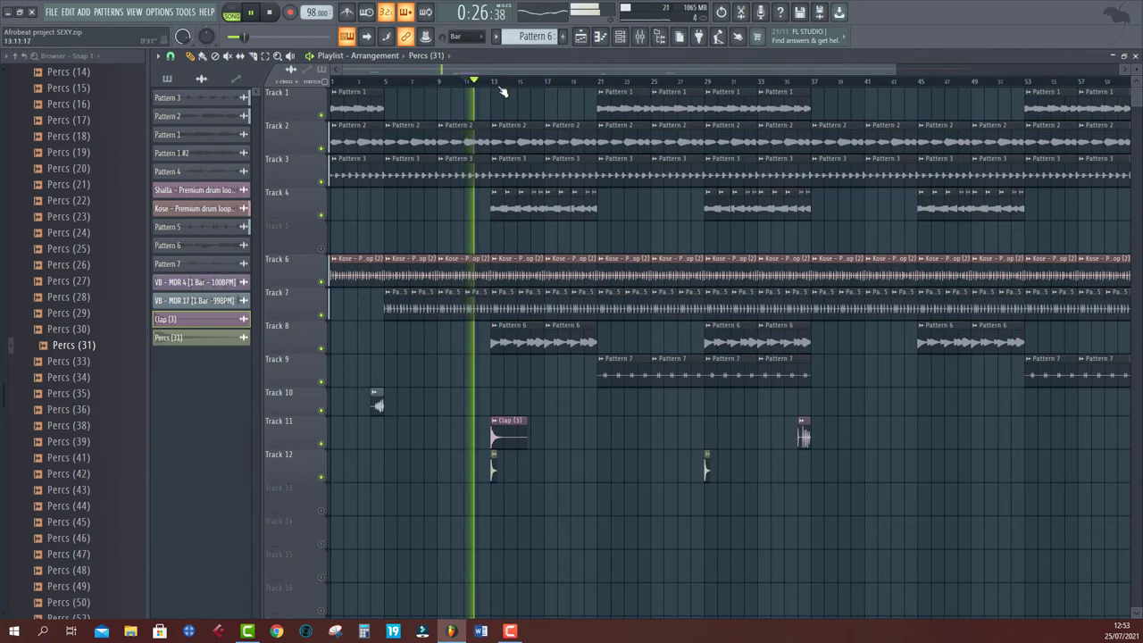
ctrl+scroll(503, 92, up, 5)
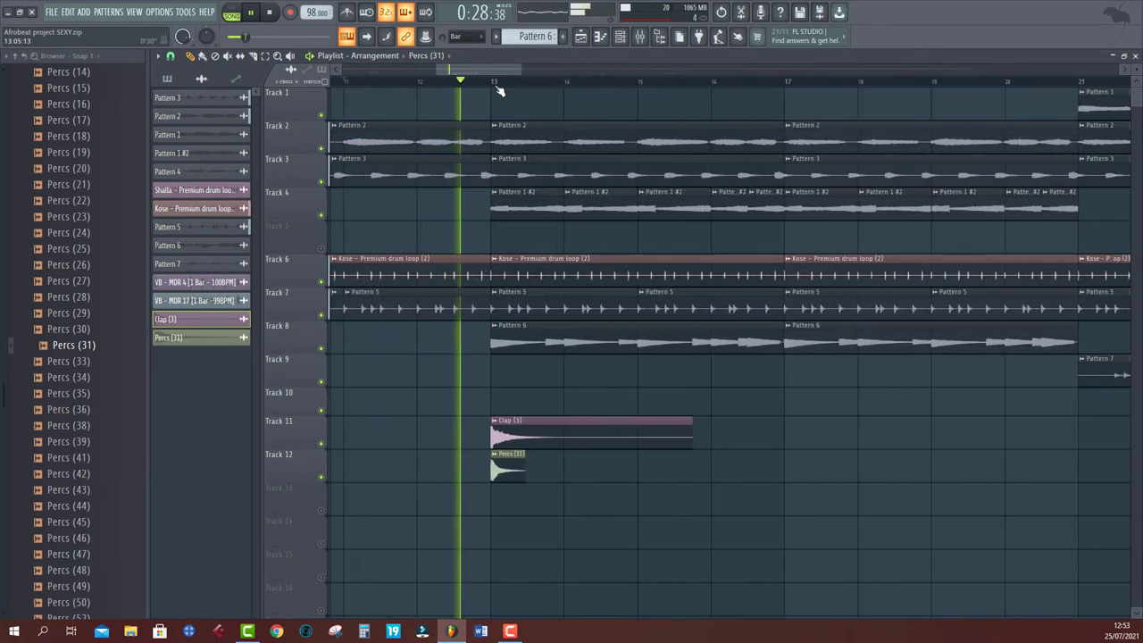
ctrl+scroll(500, 91, up, 2)
double_click(511, 460)
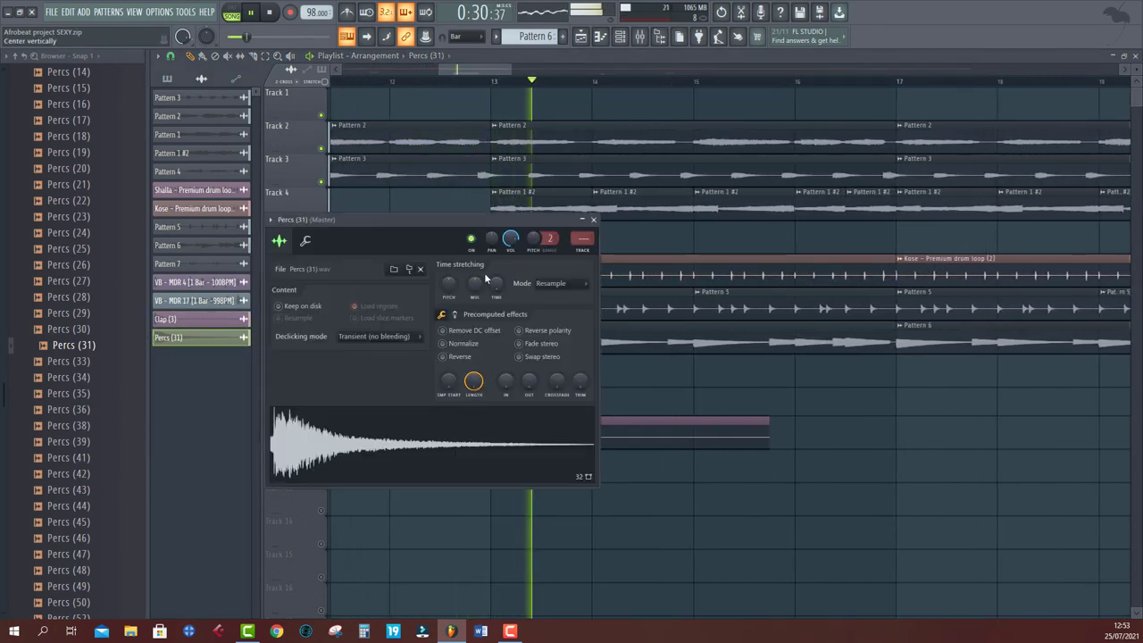
drag(511, 239, 511, 293)
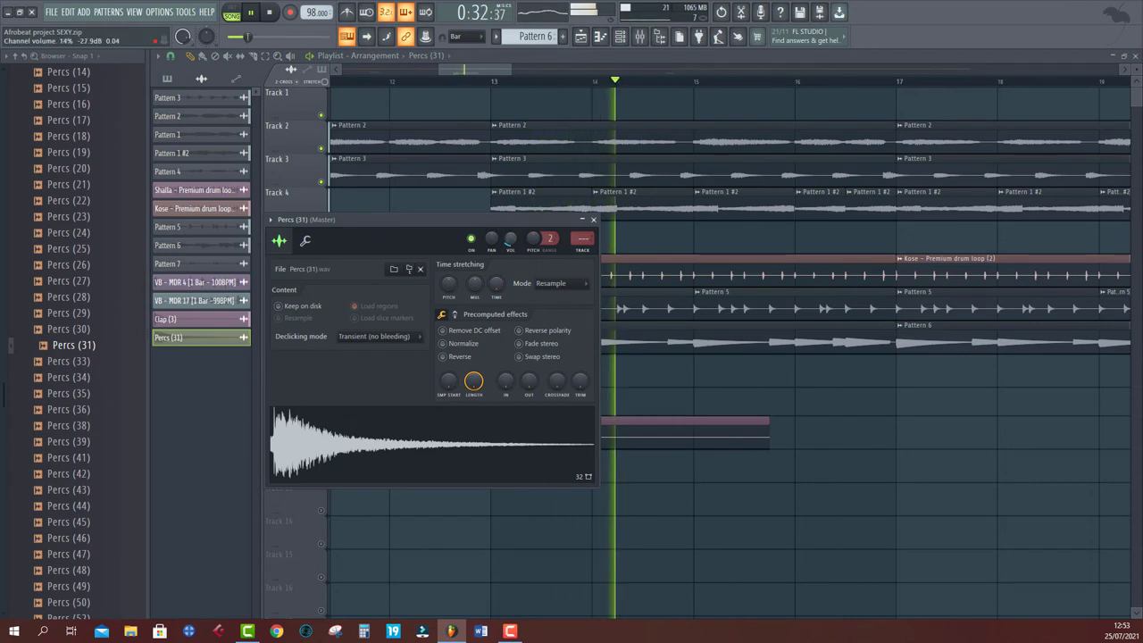
click(470, 83)
click(425, 83)
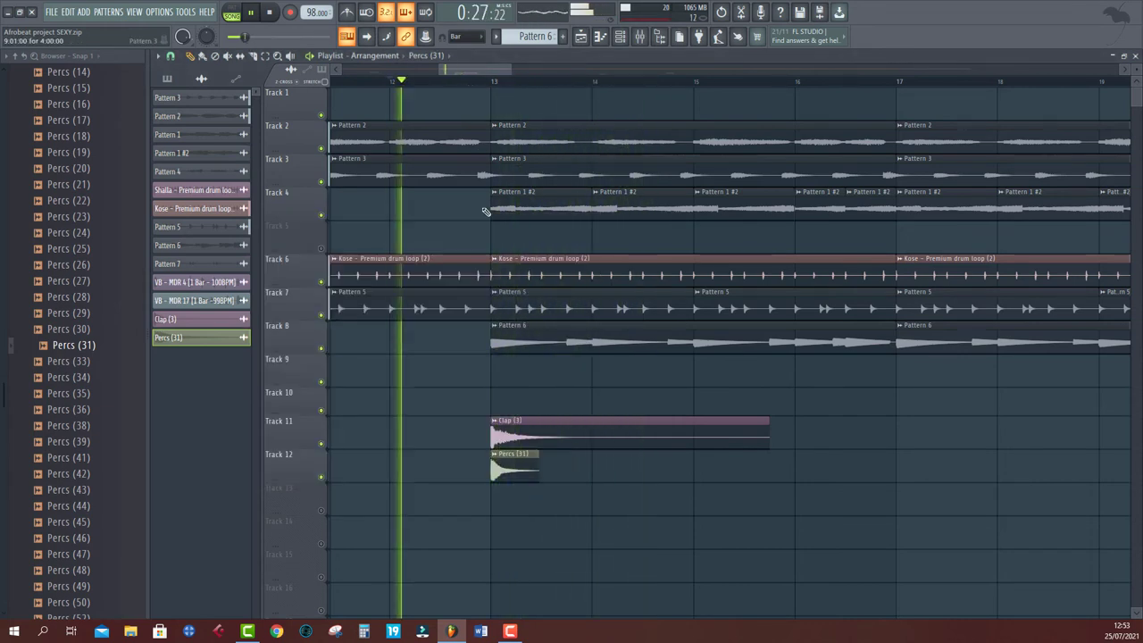
Step: Move the Percs (31) clip on Track 12 to bar 12 and reverse its sample
key(space)
drag(518, 470, 438, 478)
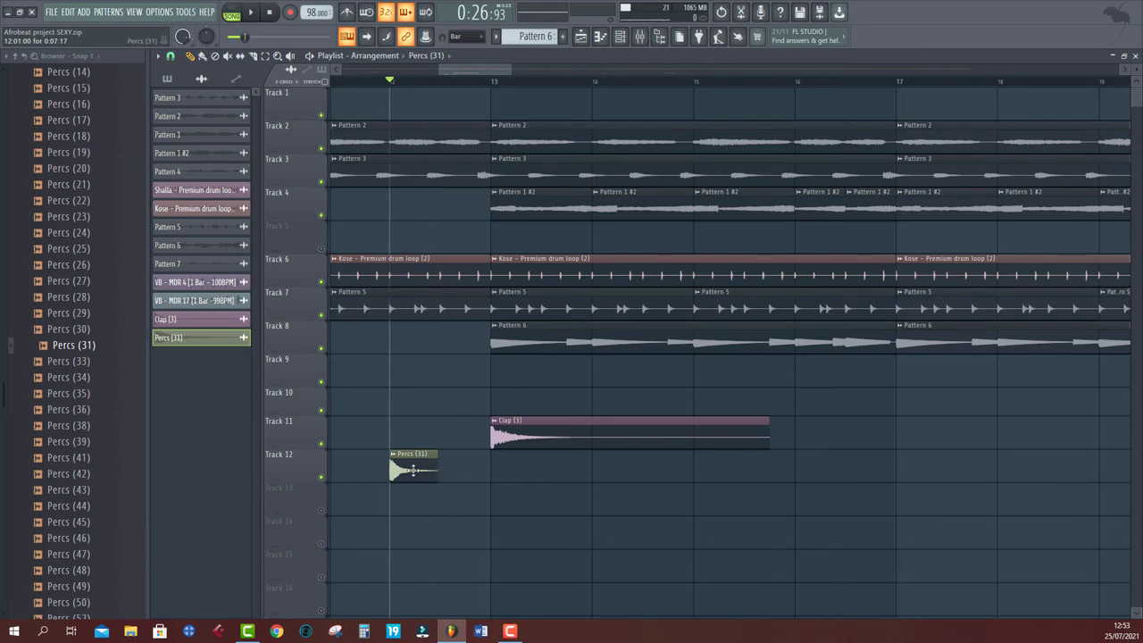
double_click(413, 471)
click(442, 356)
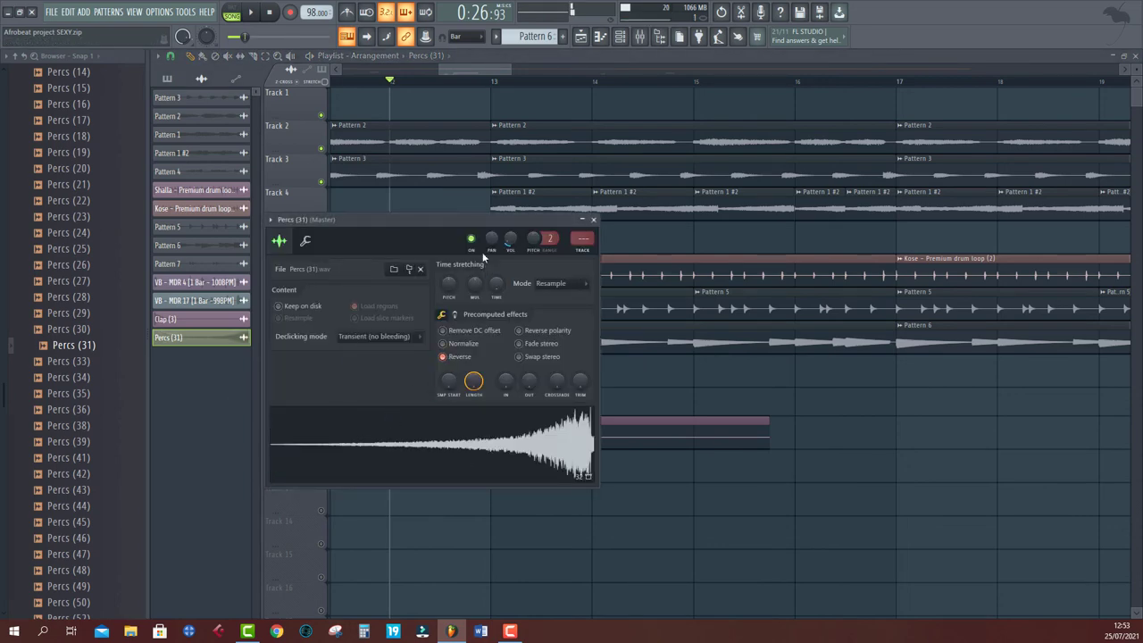
drag(486, 221, 701, 506)
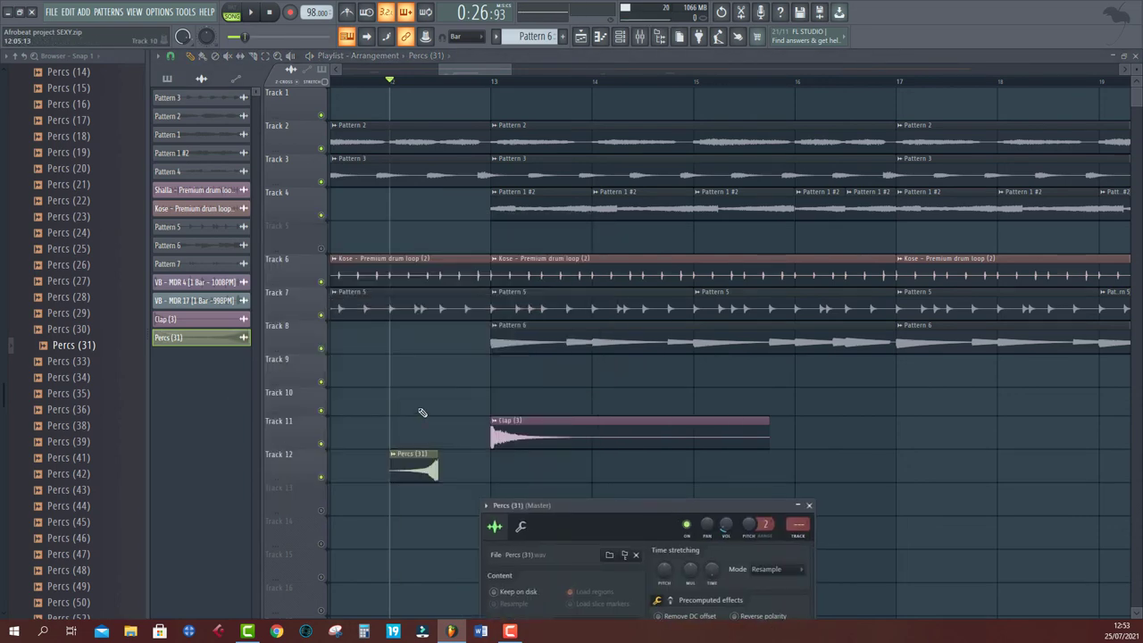
Step: Shift the reversed Percs (31) clip with 1/4 beat snapping until it ends at bar 13, and play it
click(171, 56)
click(188, 193)
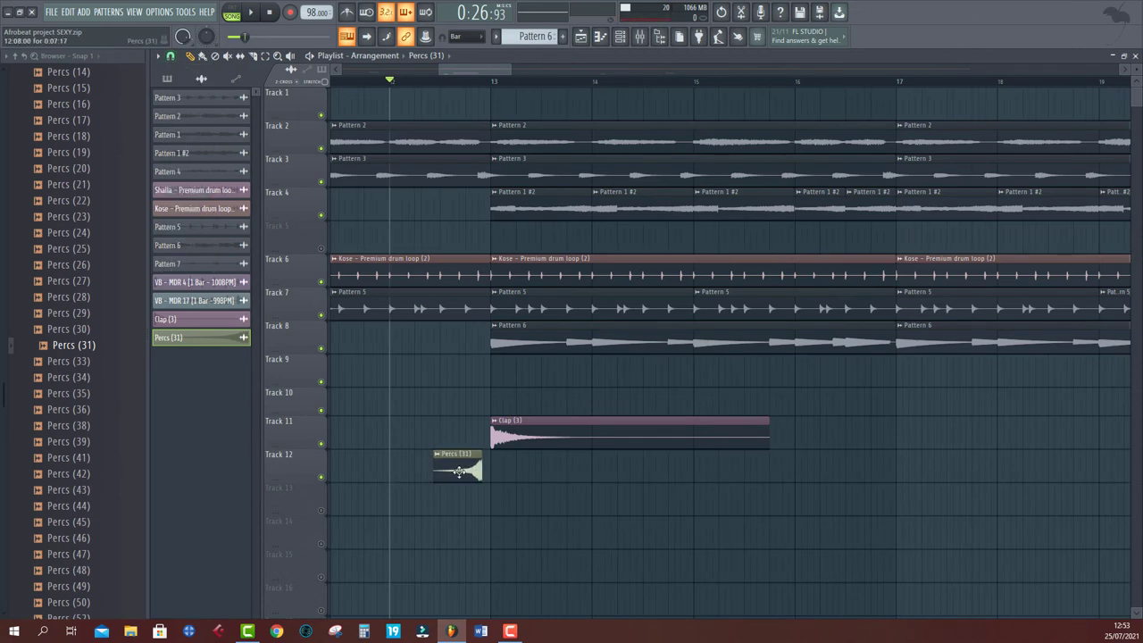
key(space)
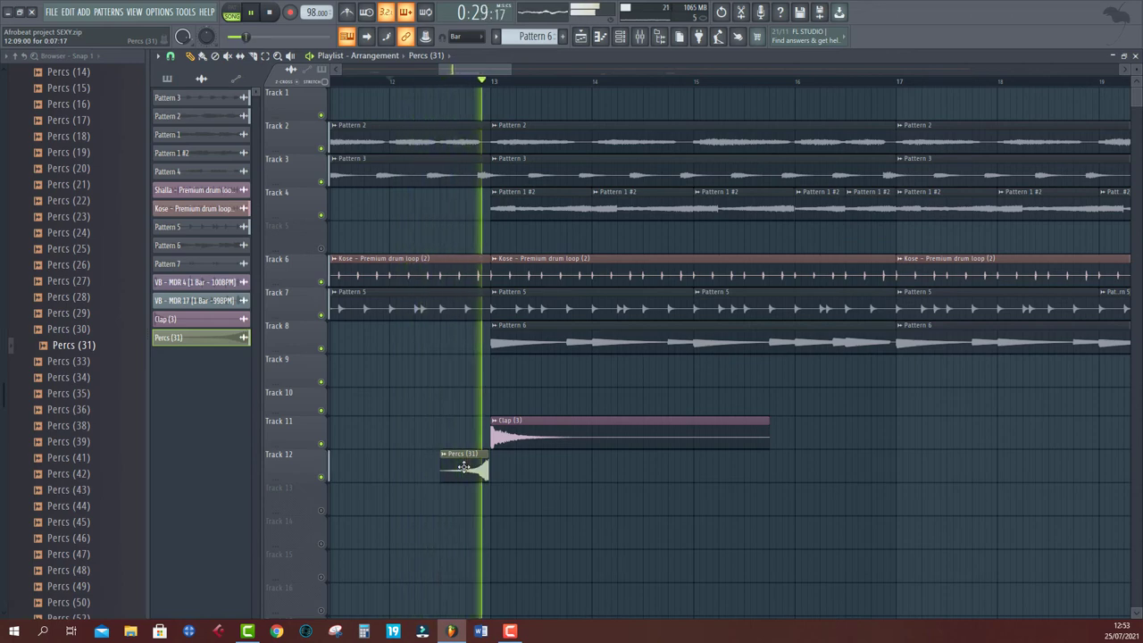
Step: Set the playlist snapping to Bar and copy the Clap (3) and reversed Percs (31) clips from bar 13 to bar 29
scroll(466, 84, down, 5)
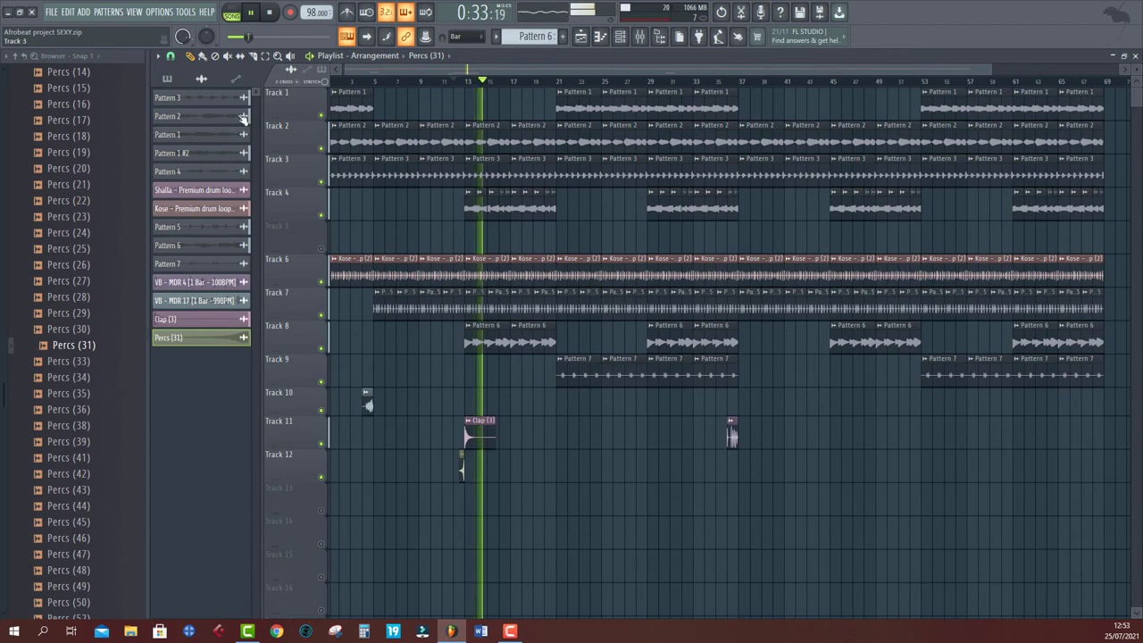
click(168, 53)
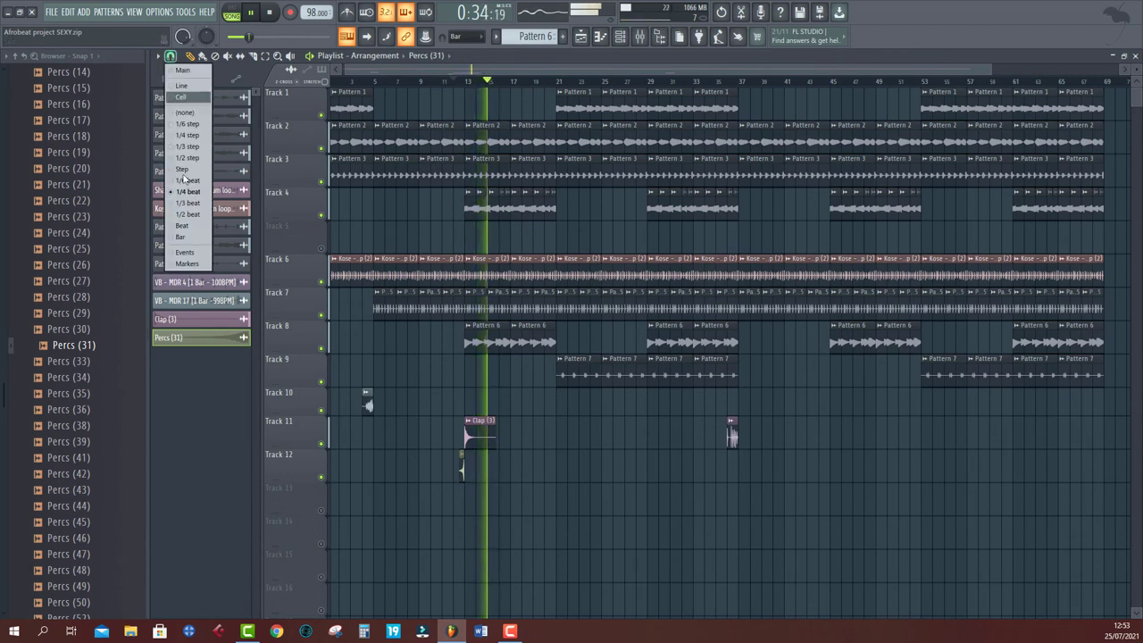
click(186, 239)
drag(459, 434, 669, 438)
Step: Place the VB - MDR 4 drum roll at bar 20 on Track 13 and delete the roll at bar 36 on Track 11
click(730, 436)
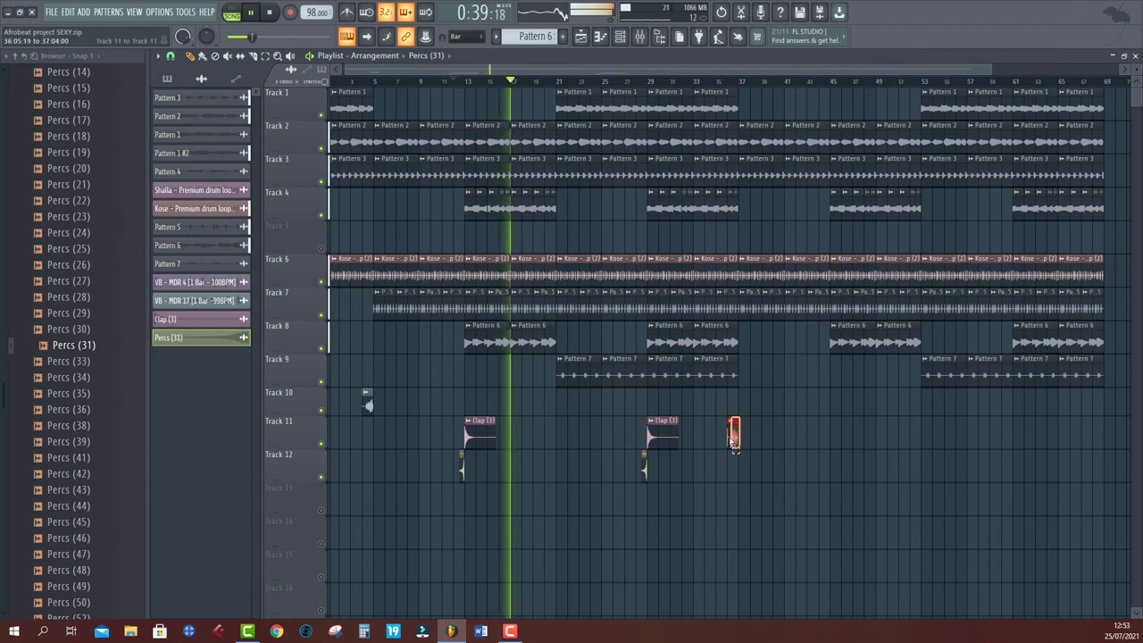
click(524, 447)
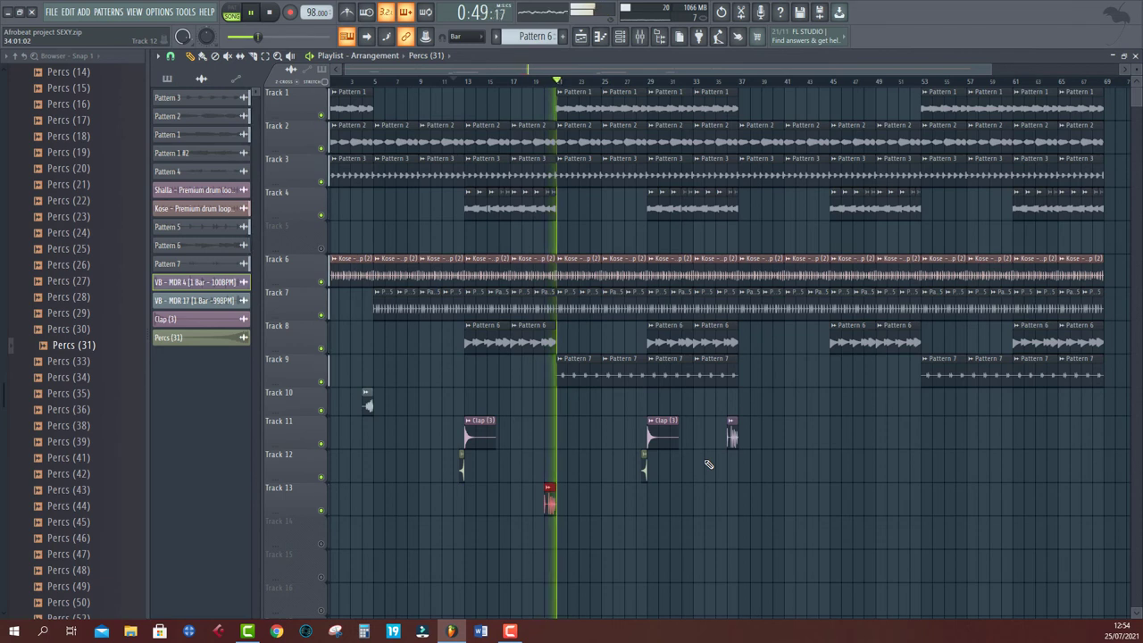
right_click(729, 444)
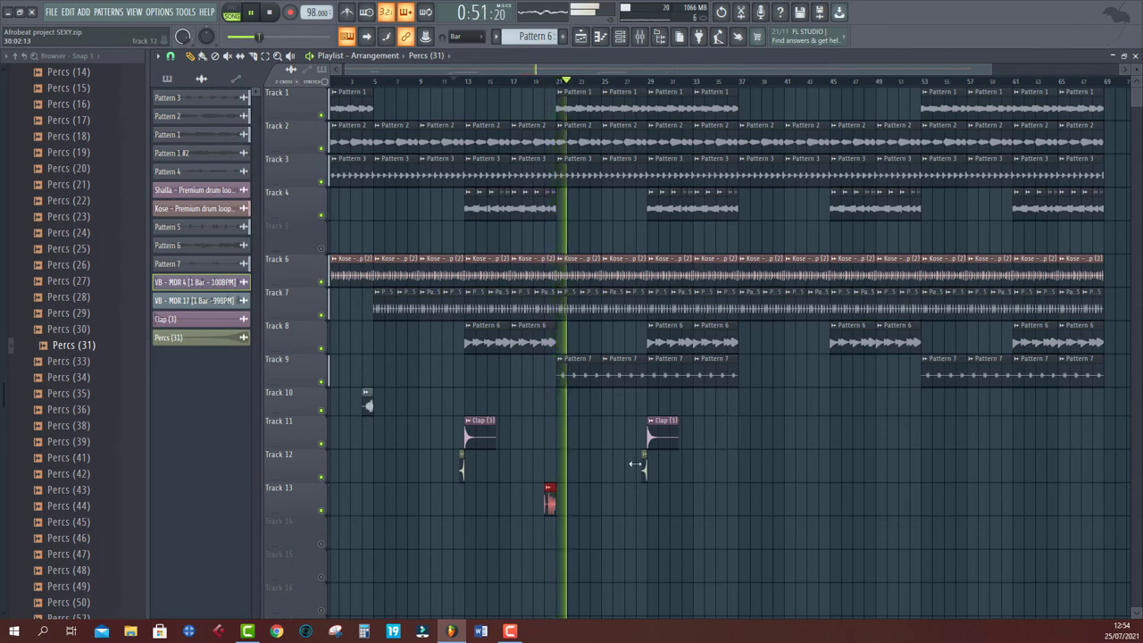
Step: Add a reversed Percs (31) clip on Track 12 ending at bar 21, and replay that transition from around bar 20
click(484, 469)
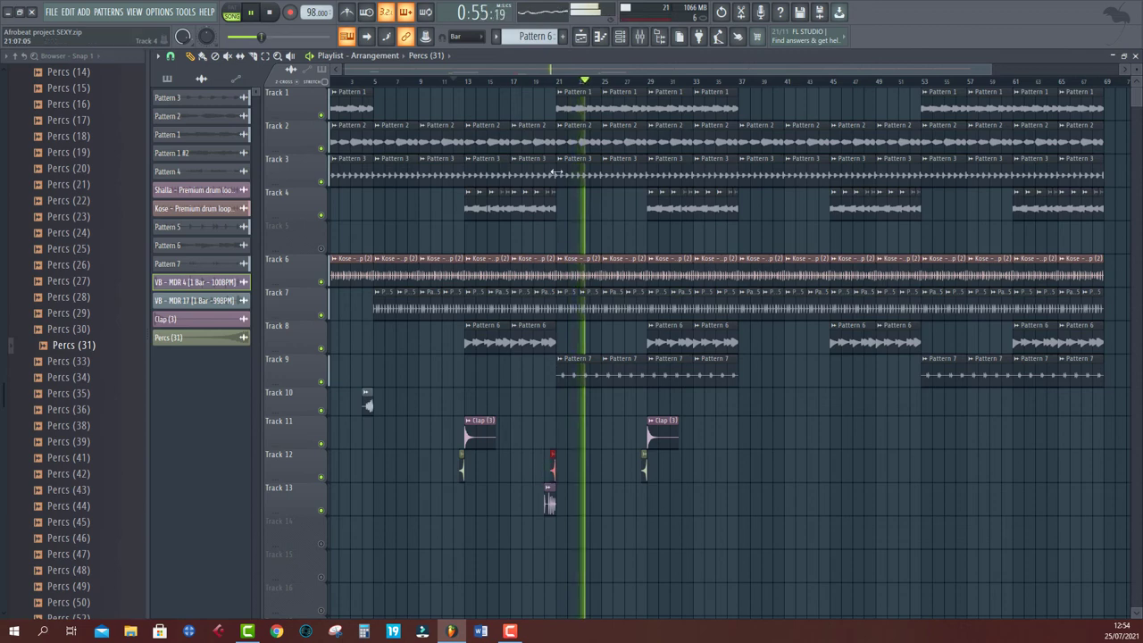
click(546, 83)
scroll(543, 88, up, 4)
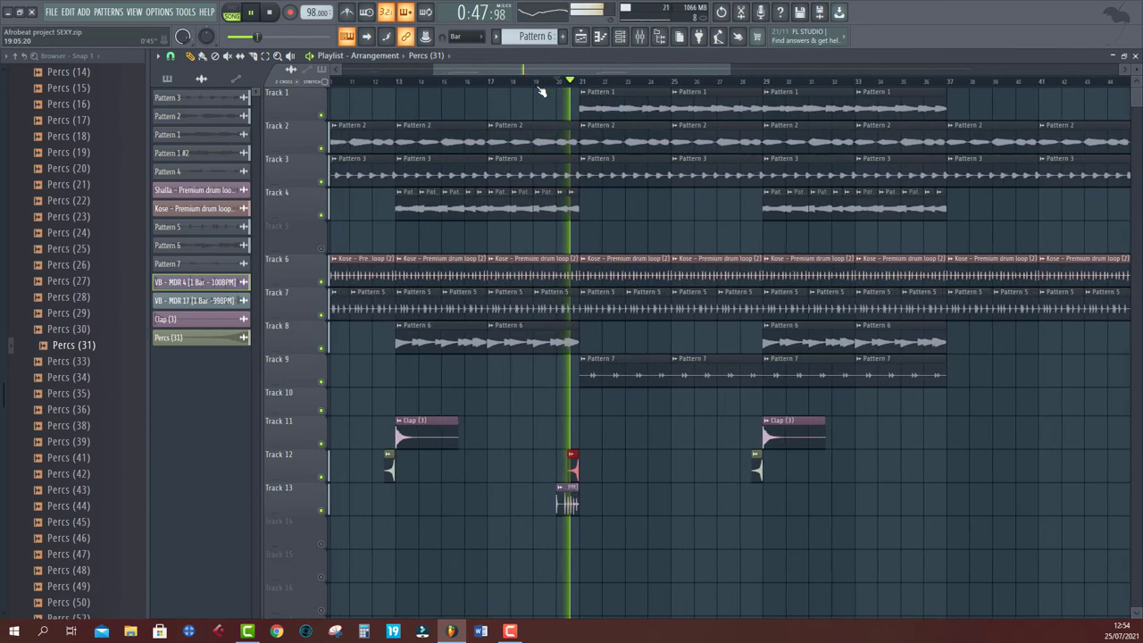
Step: Duplicate all transition clips on Tracks 10 to 13 into the song's second half, and play from around bars 36 and 64
scroll(540, 91, down, 5)
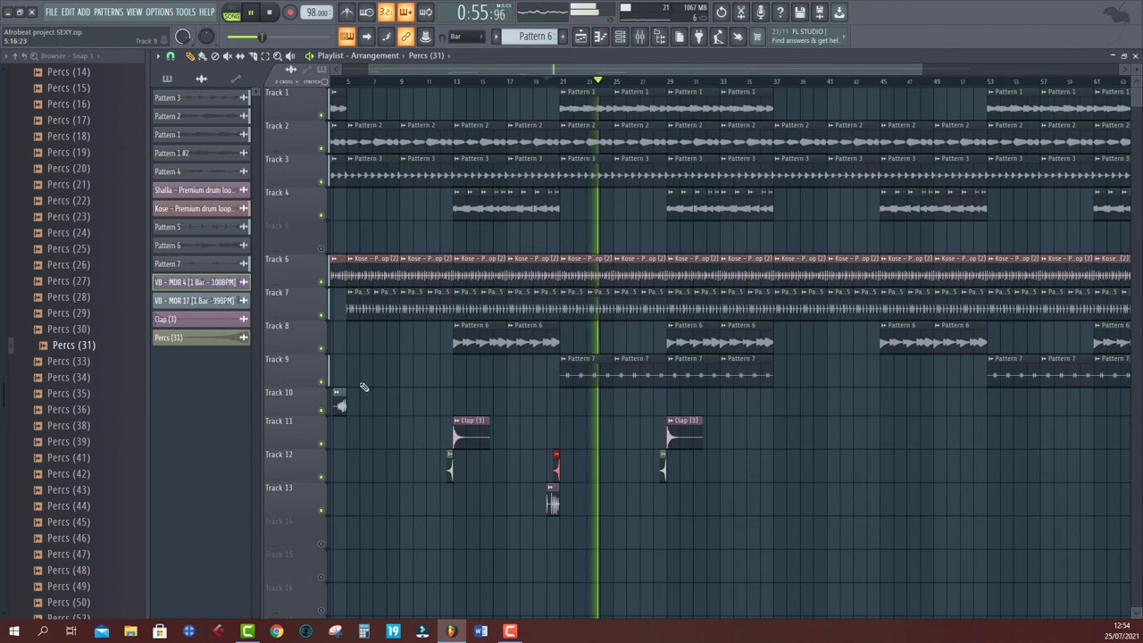
drag(339, 388, 811, 572)
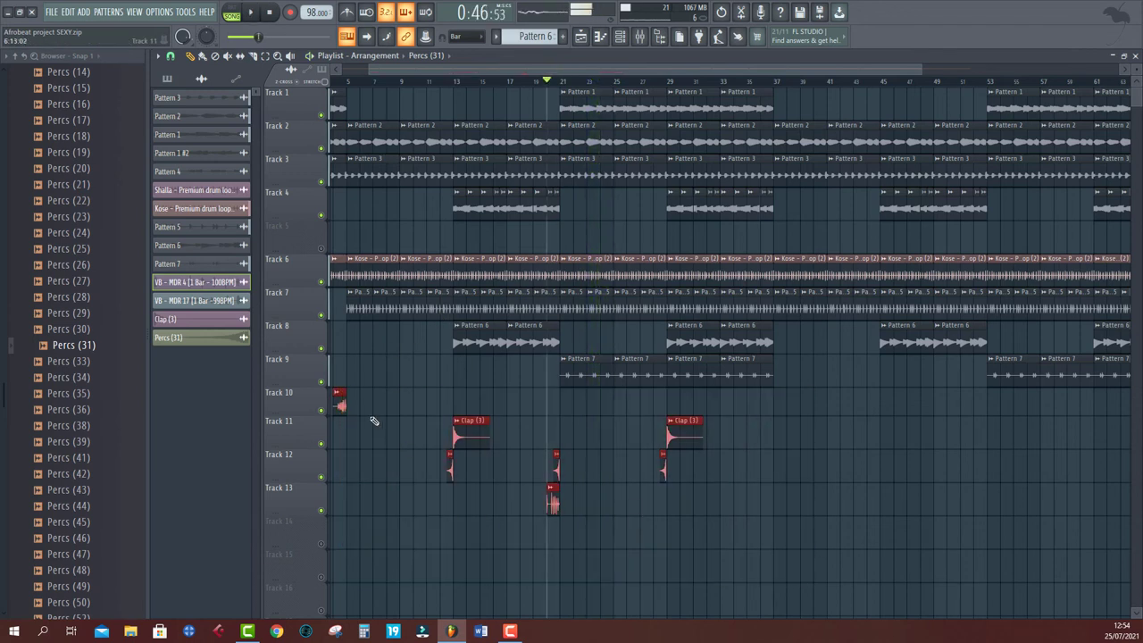
key(ctrl+b)
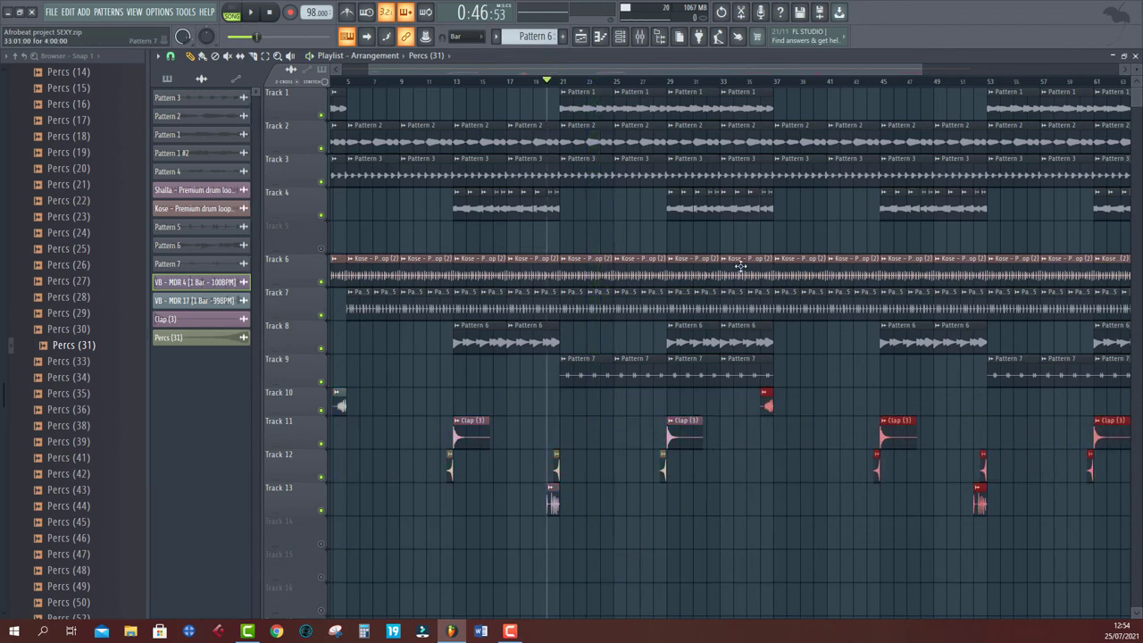
click(760, 82)
key(space)
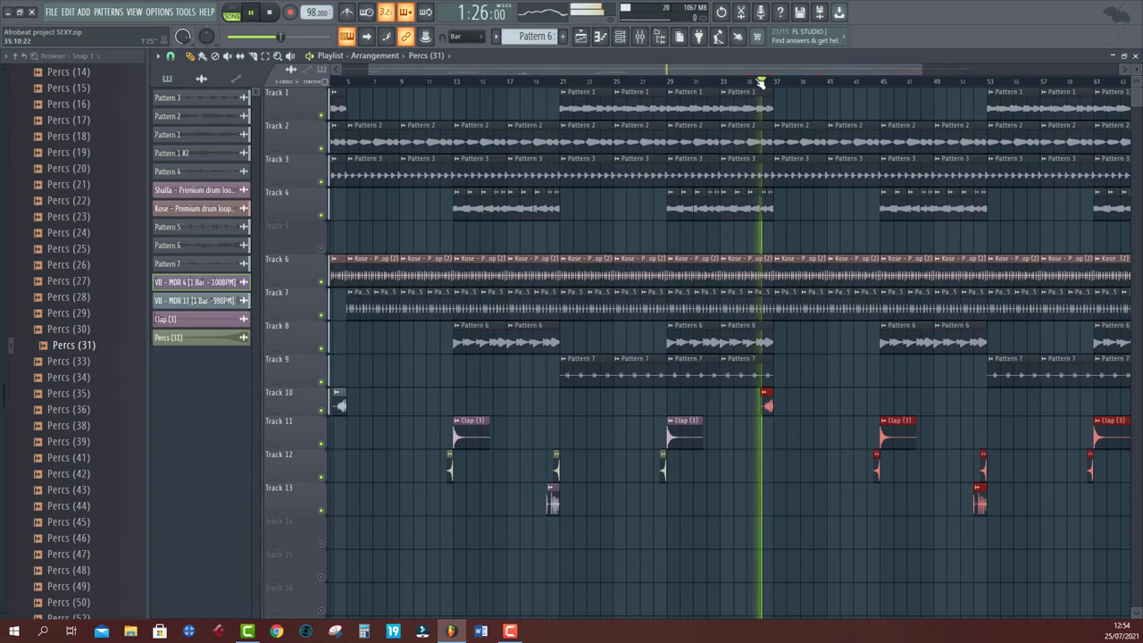
scroll(760, 83, down, 3)
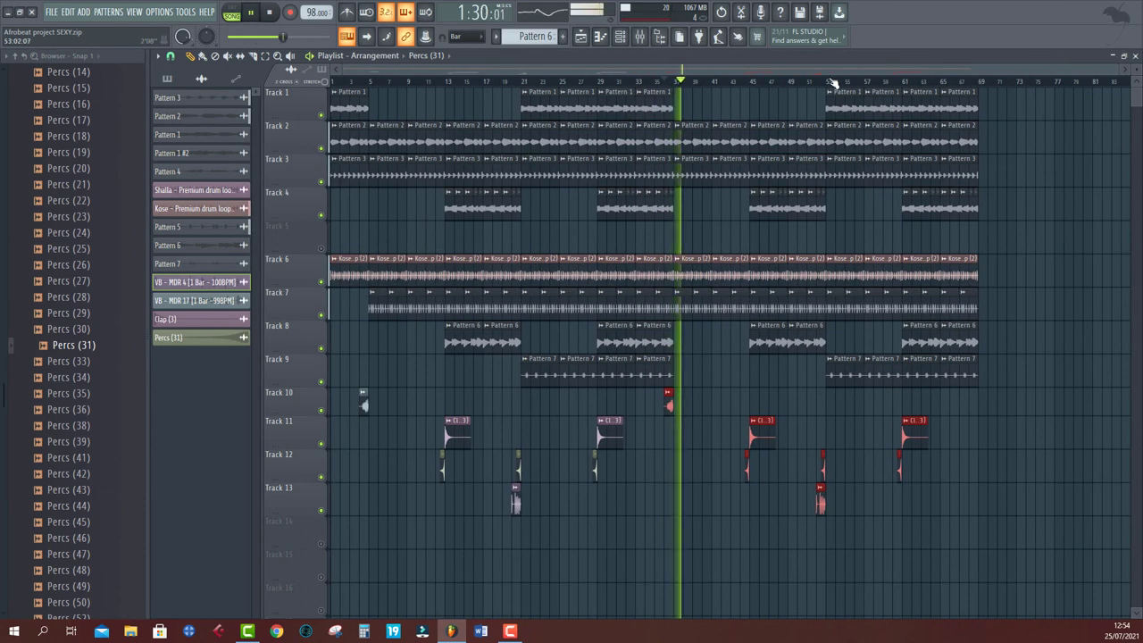
click(933, 81)
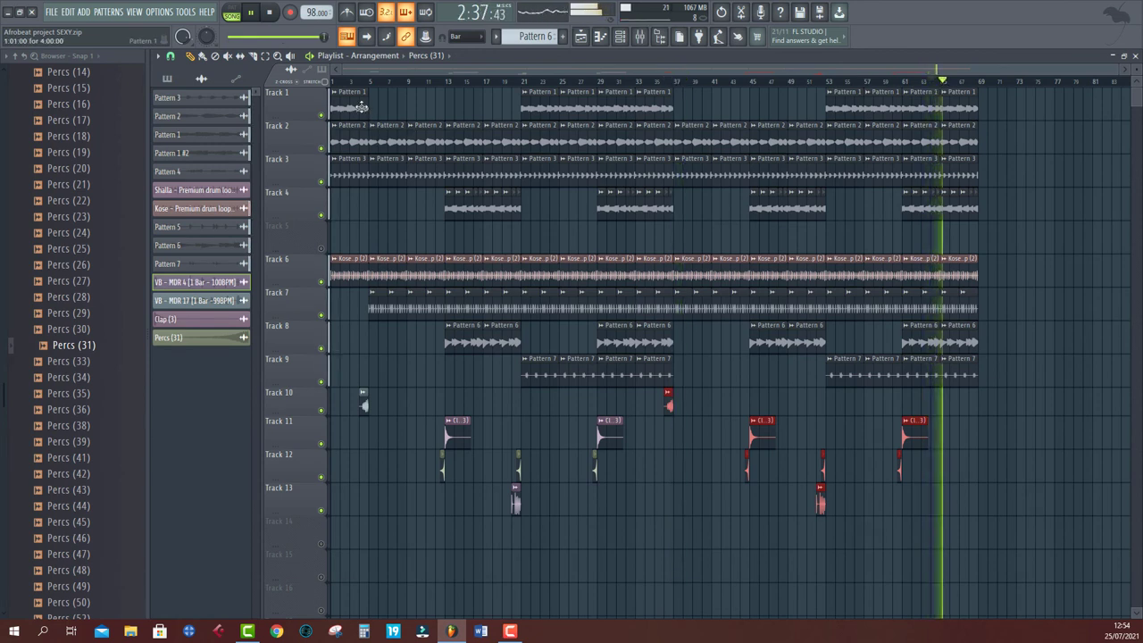
Step: Copy the four-bar intro clips on Tracks 1, 2, 3 and 6 to bar 69 to start an outro
drag(361, 107, 992, 255)
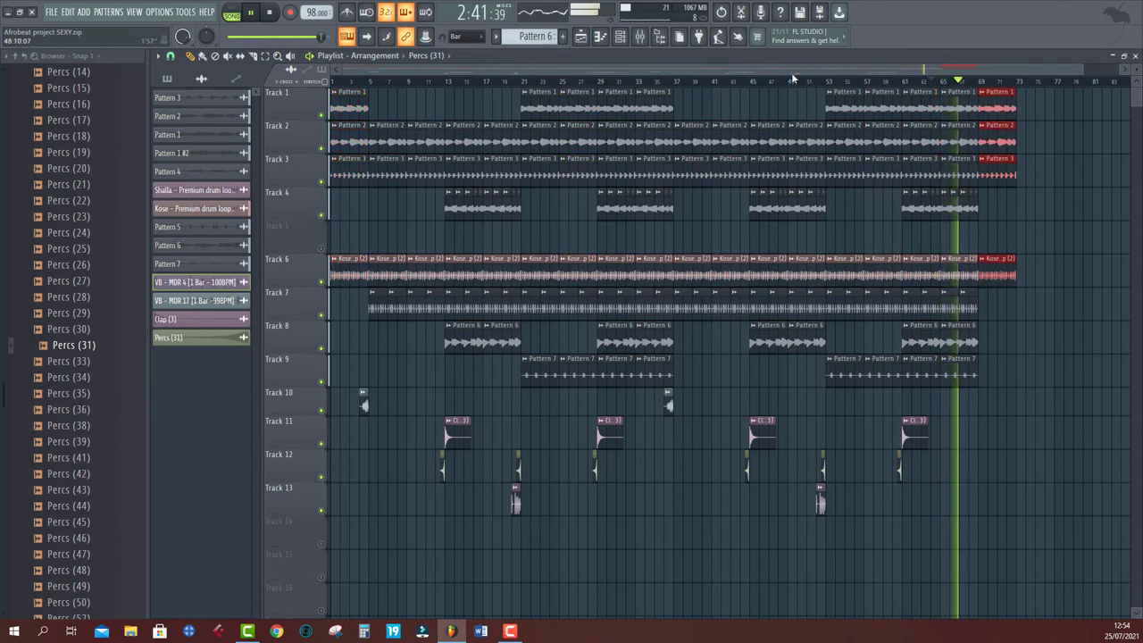
drag(792, 79, 862, 68)
scroll(853, 83, up, 4)
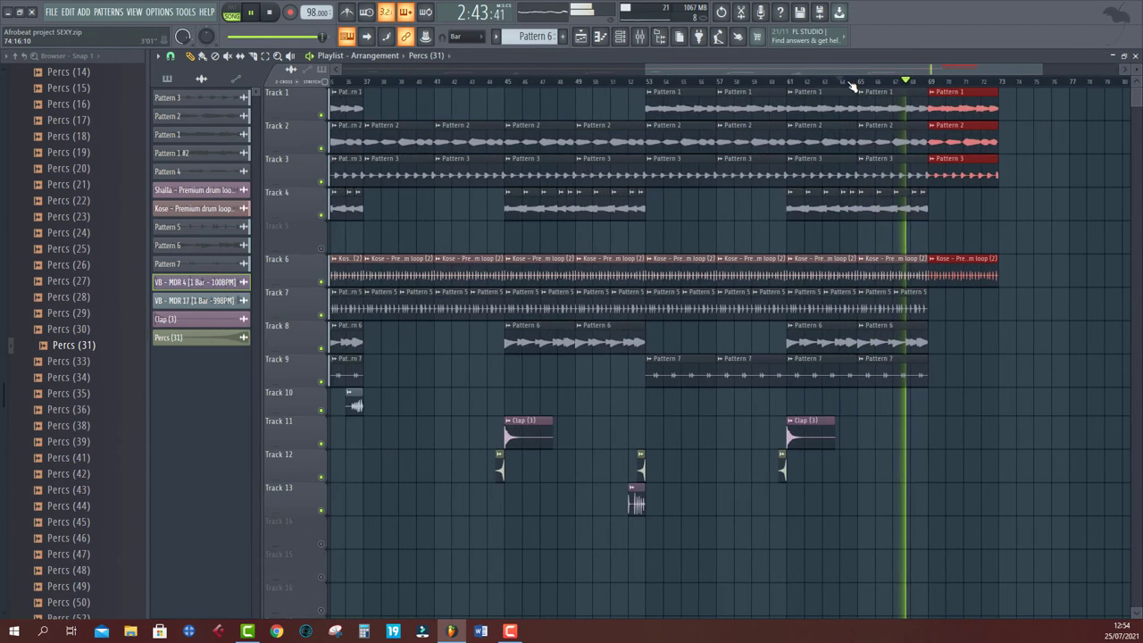
scroll(886, 69, down, 3)
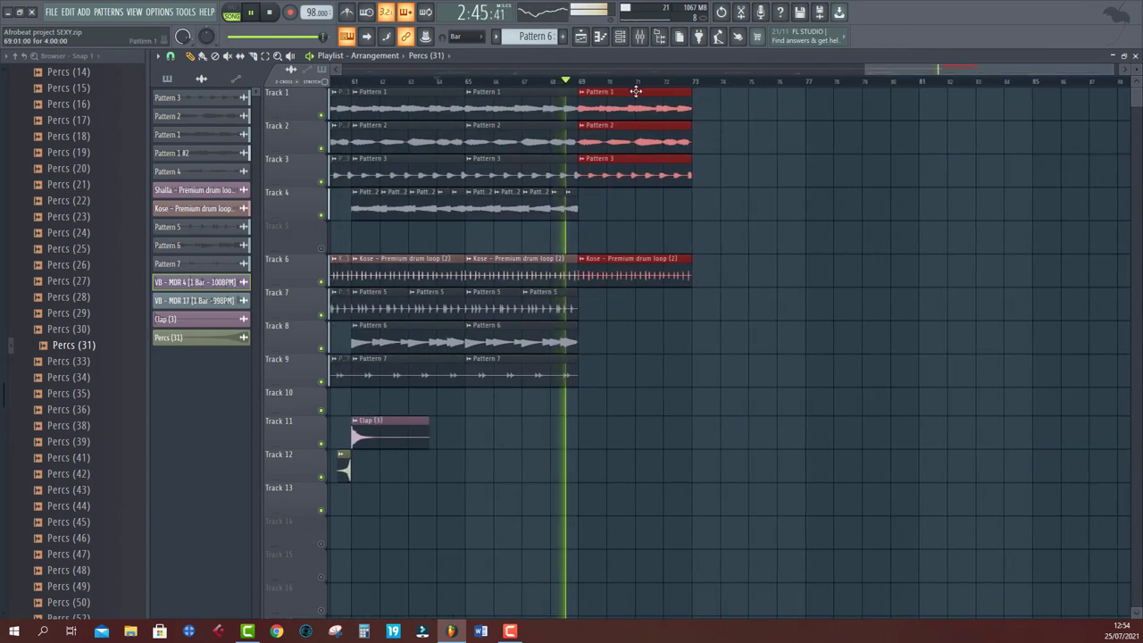
drag(605, 87, 674, 316)
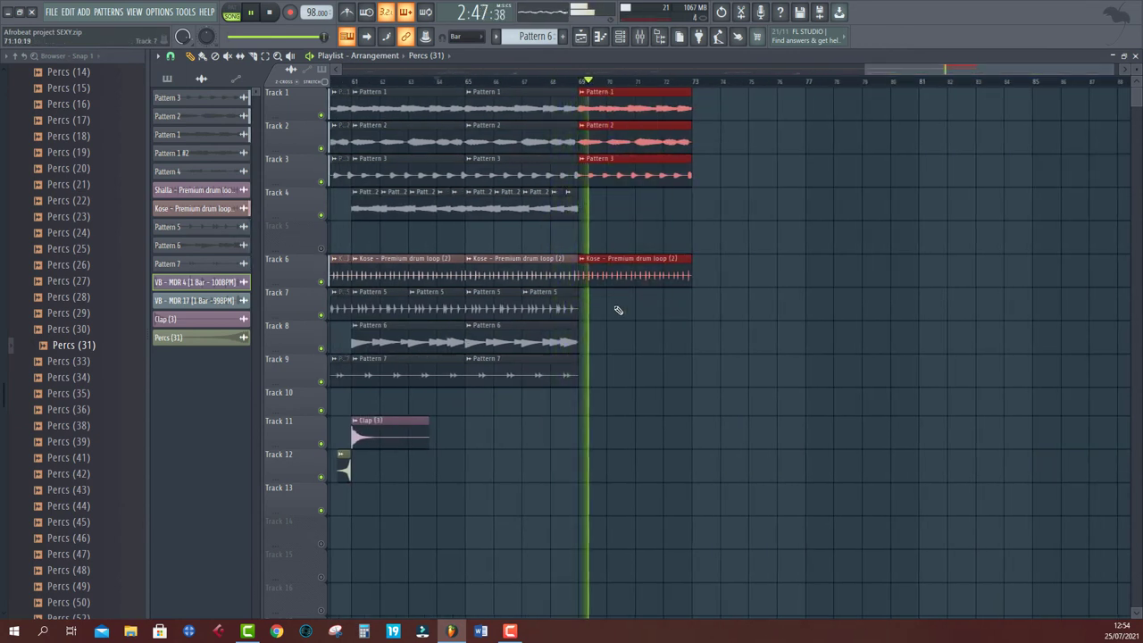
Step: Duplicate Pattern 7 on Track 9 to bar 69, and repeat the whole bar 69 section at bar 73
drag(540, 356, 496, 384)
key(ctrl+b)
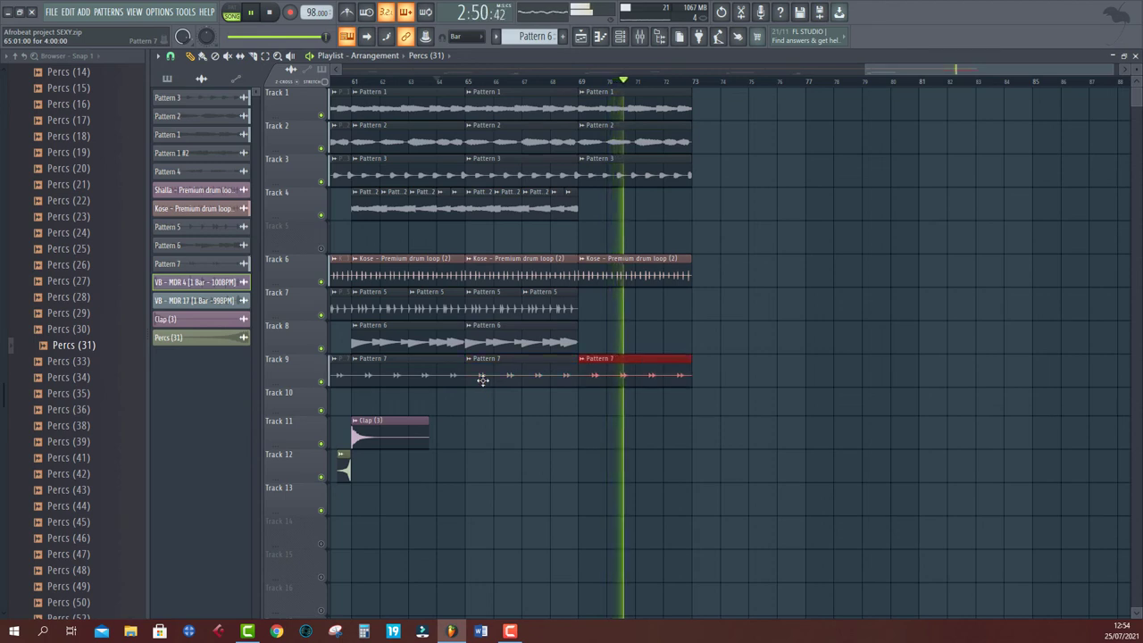
drag(704, 97, 627, 336)
ctrl+click(707, 101)
drag(706, 101, 602, 379)
key(ctrl+b)
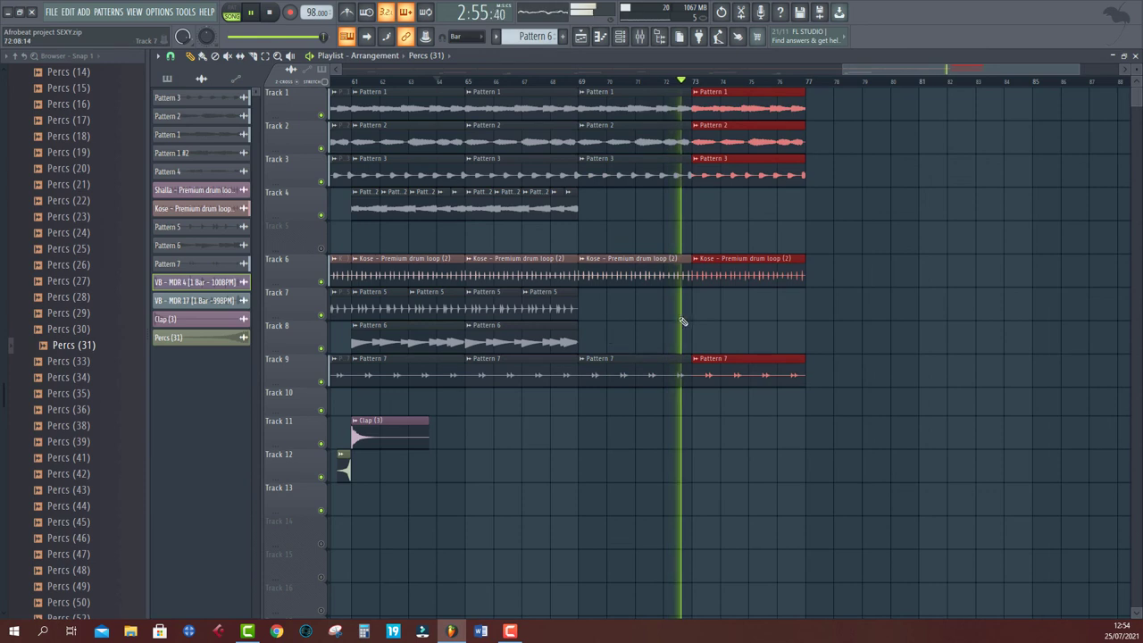
Step: Duplicate the Pattern 1 #2 clips on Track 4 twice to fill bars 69 to 77, keeping Pattern 1 at bar 73
right_click(707, 108)
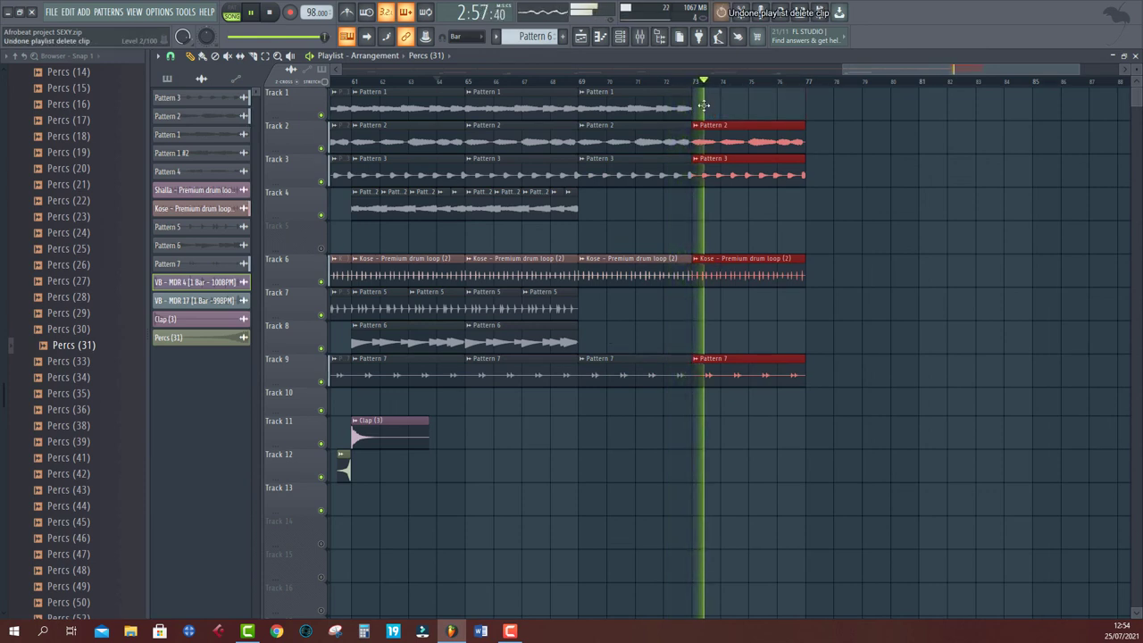
key(ctrl+z)
drag(572, 221, 474, 189)
key(ctrl+b)
key(ctrl+b)
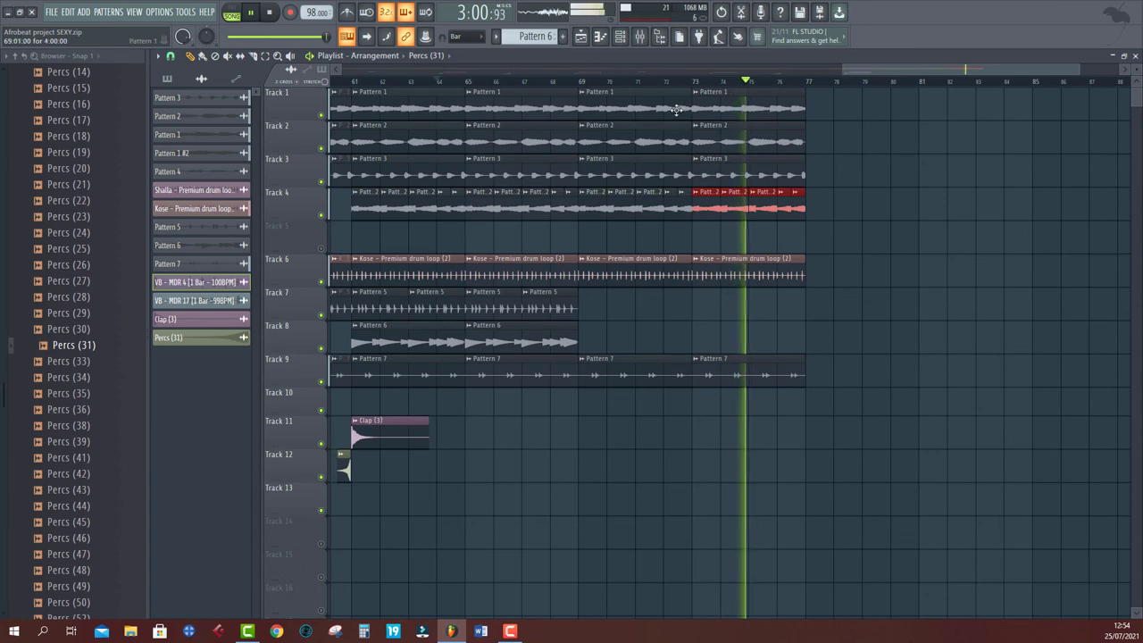
Step: Replay from around bar 68 and delete the Pattern 1 clips at bars 69 and 73 on Track 1
click(549, 81)
right_click(625, 108)
right_click(731, 112)
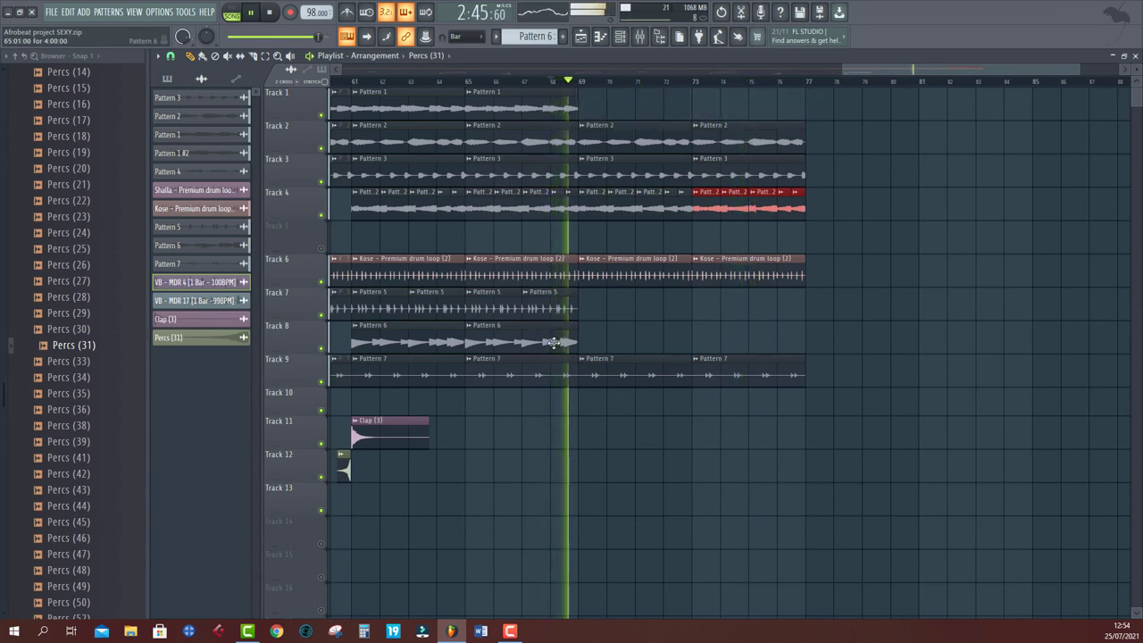
Step: Duplicate the bar 65 Pattern 6 clip on Track 8 to bars 69 and 73
drag(572, 331, 556, 341)
key(ctrl+b)
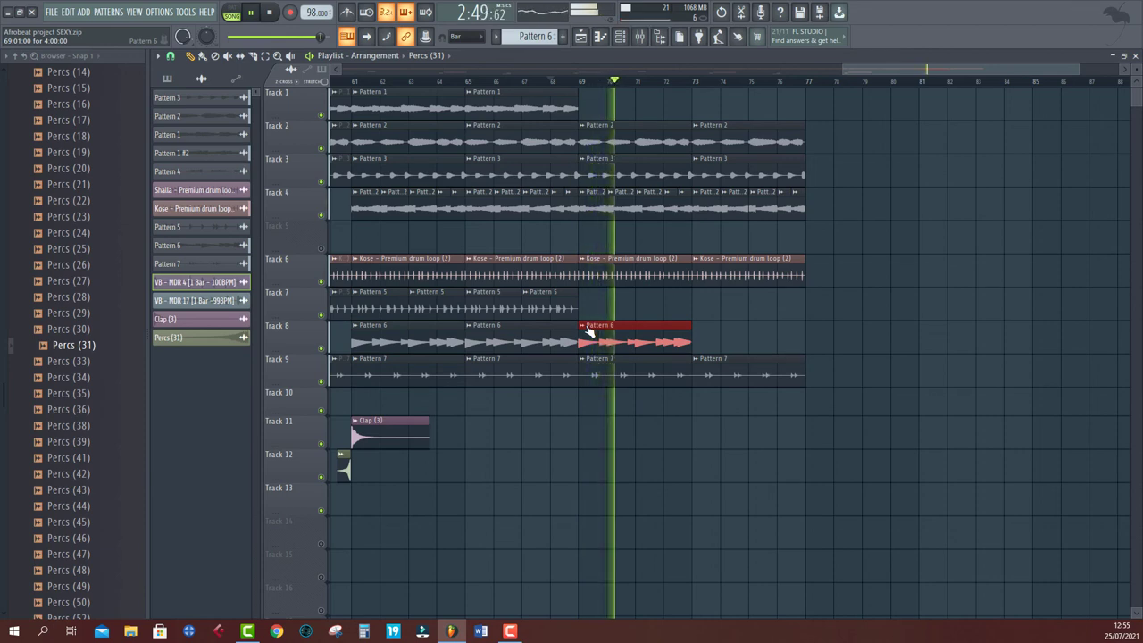
key(ctrl+b)
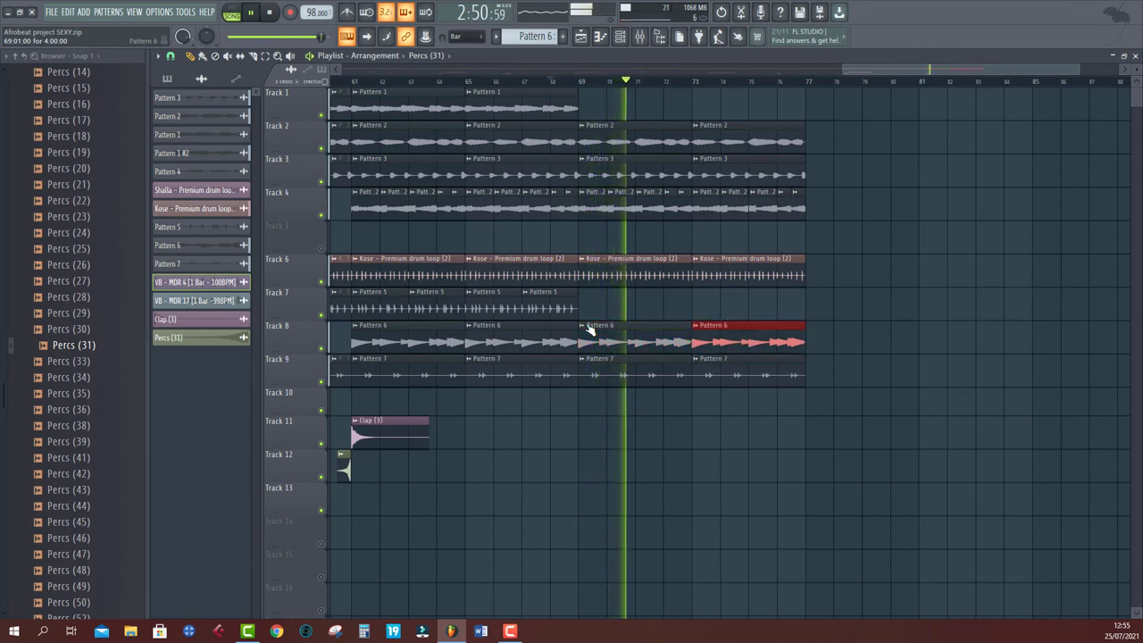
Step: Delete the Track 4 clips and Pattern 2 on Track 2 at bar 73, and replay the outro from around bar 69
right_click(707, 214)
right_click(799, 145)
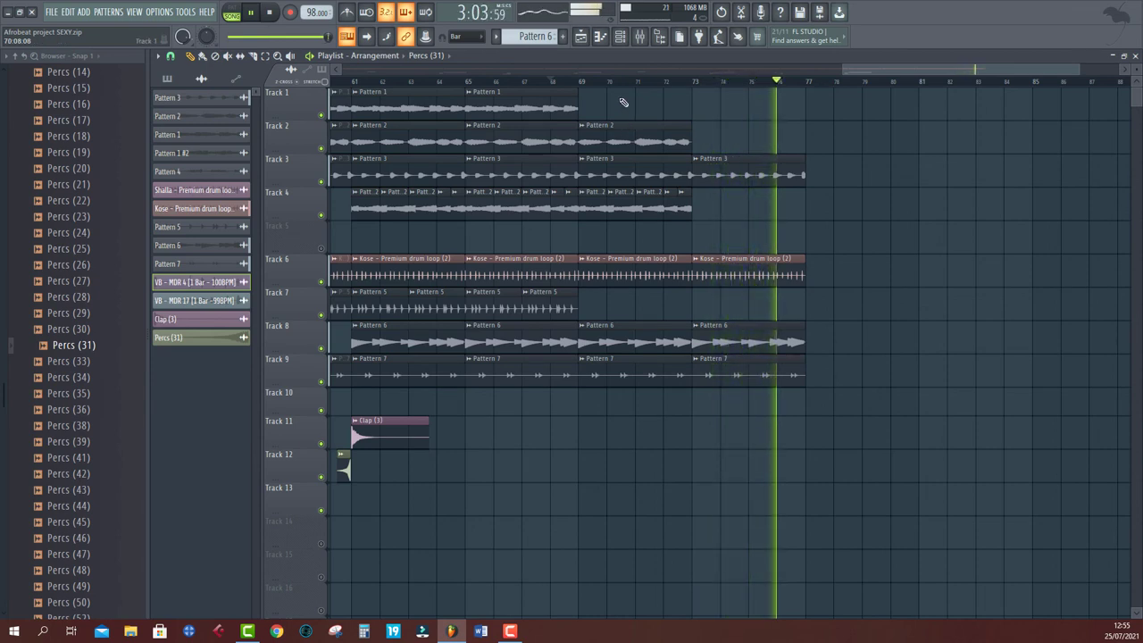
click(623, 72)
click(633, 81)
Step: Duplicate the Pattern 1 #2 clips on Track 4 from bar 69 to bar 73, and play the outro's last bars
drag(763, 215, 653, 223)
key(ctrl+b)
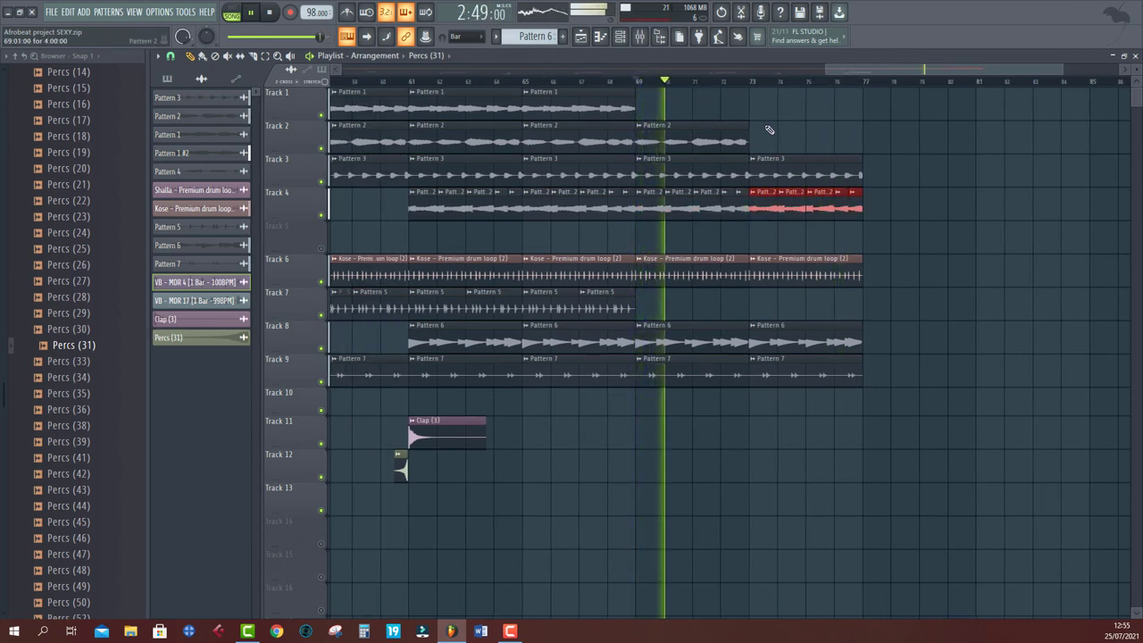
click(747, 71)
click(780, 81)
scroll(780, 84, down, 3)
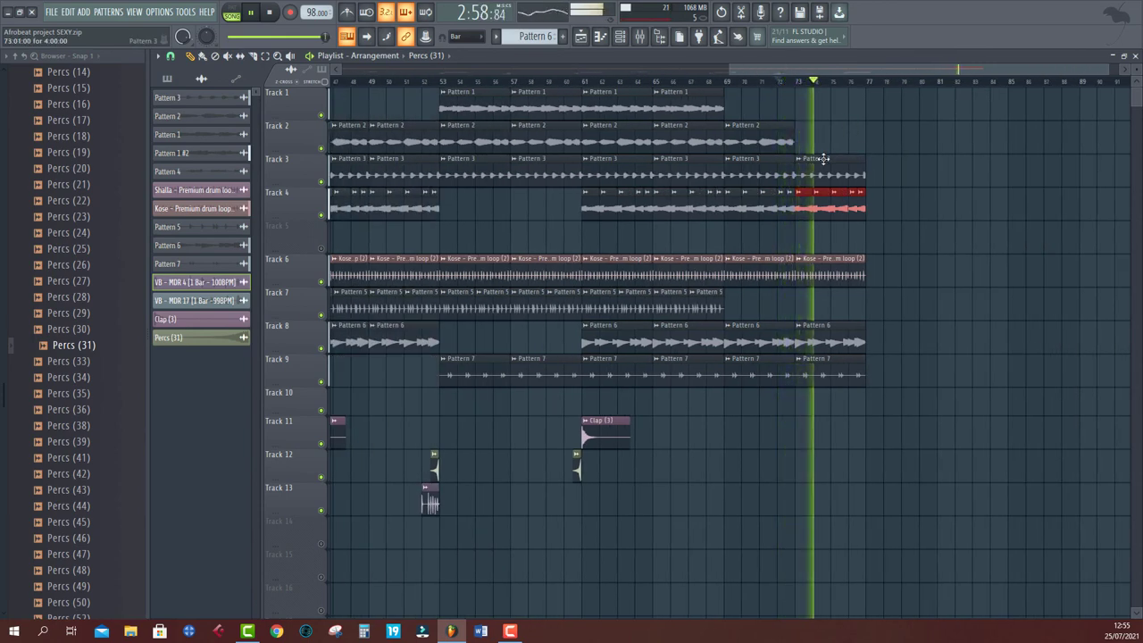
Step: Save the project as the zipped song file Afrobeat project SEXY, replacing the existing file
key(ctrl+shift+s)
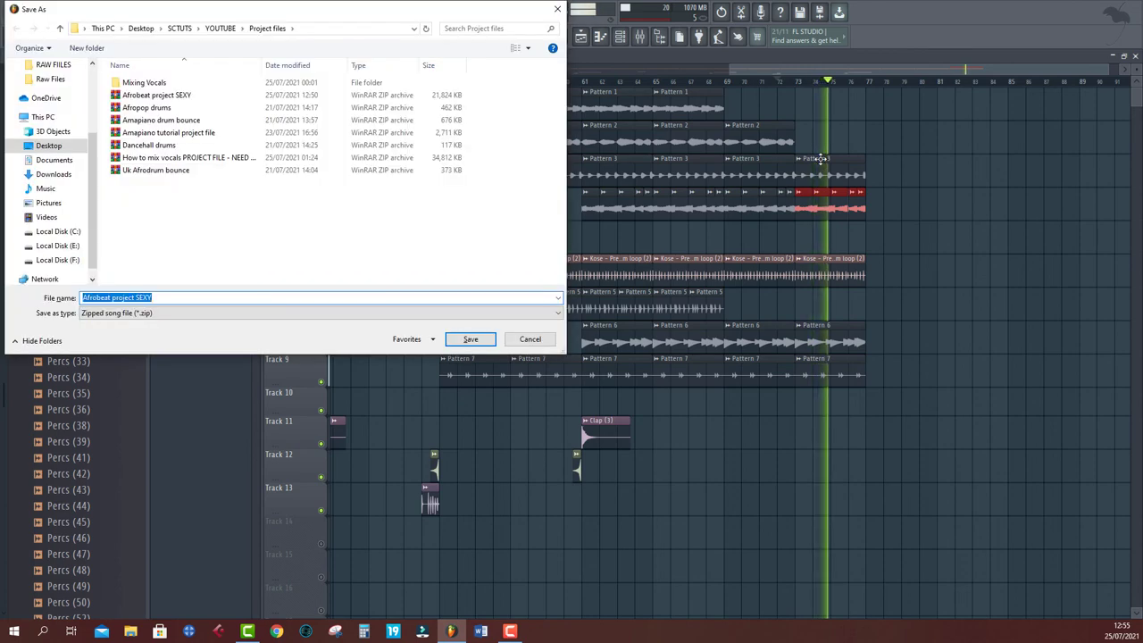
key(Return)
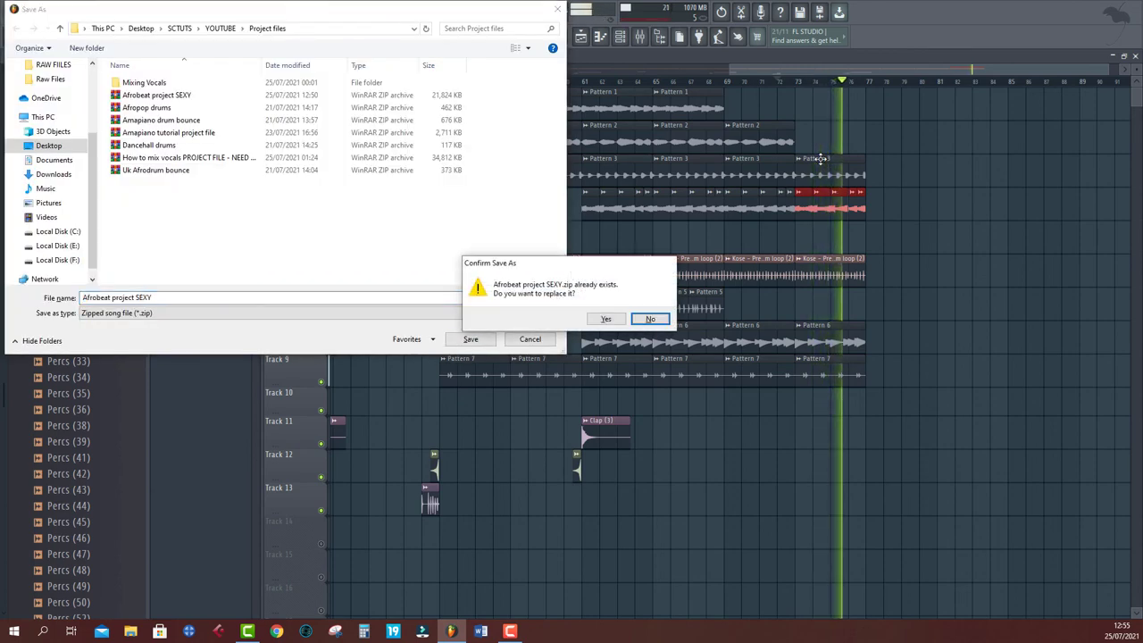
key(Left)
key(Return)
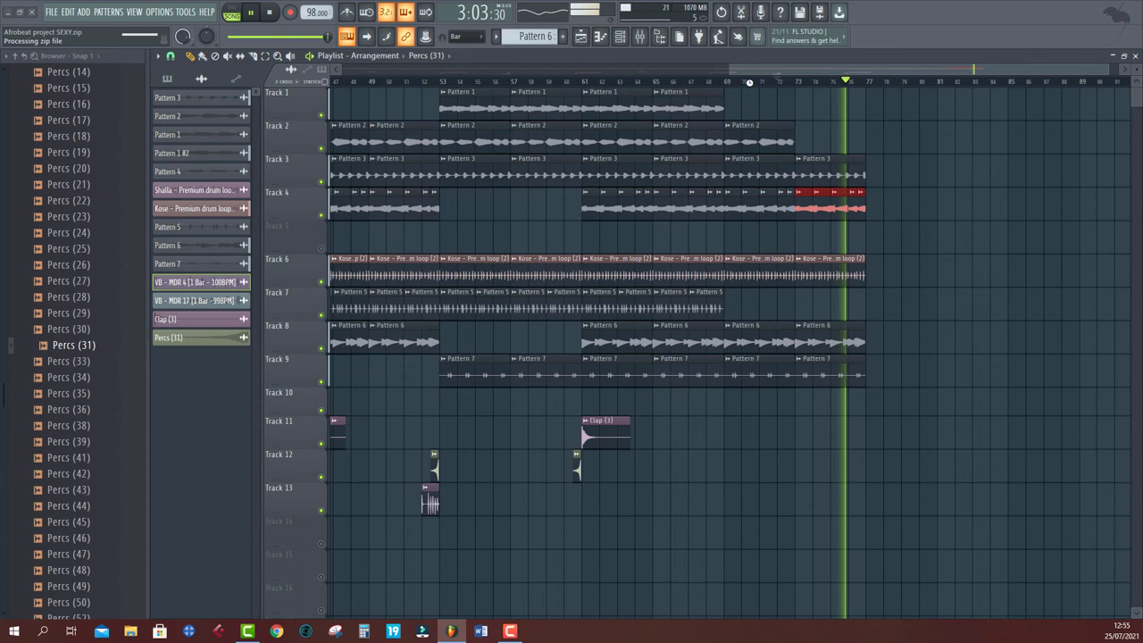
Step: Stop playback, collapse the sample browser to its top-level folders, and briefly view the channel rack
key(space)
scroll(753, 87, down, 4)
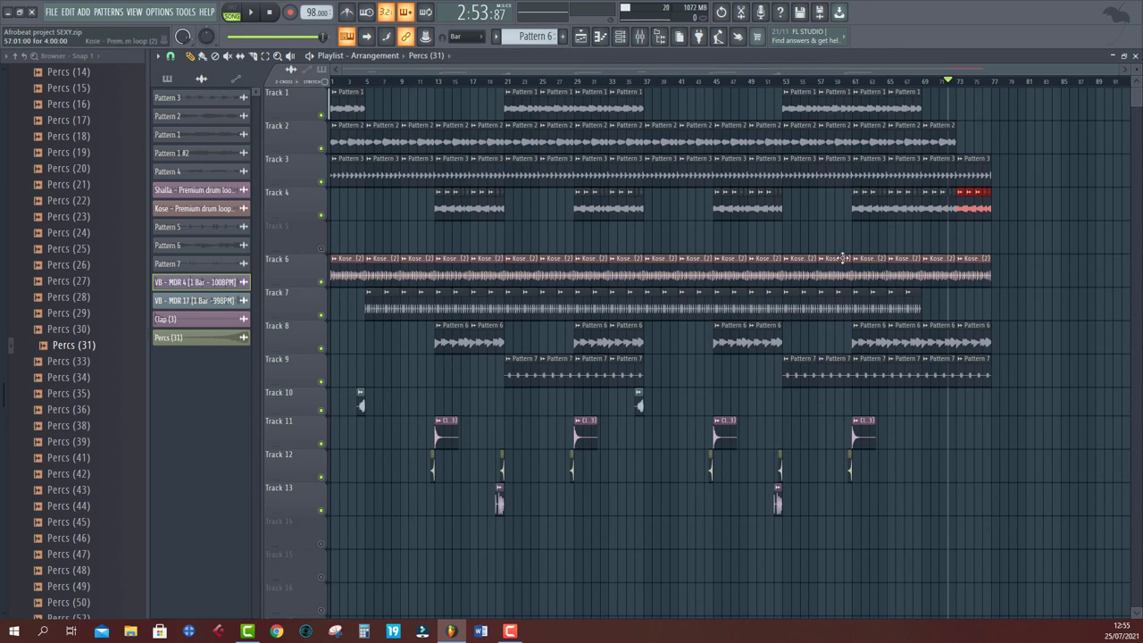
click(14, 57)
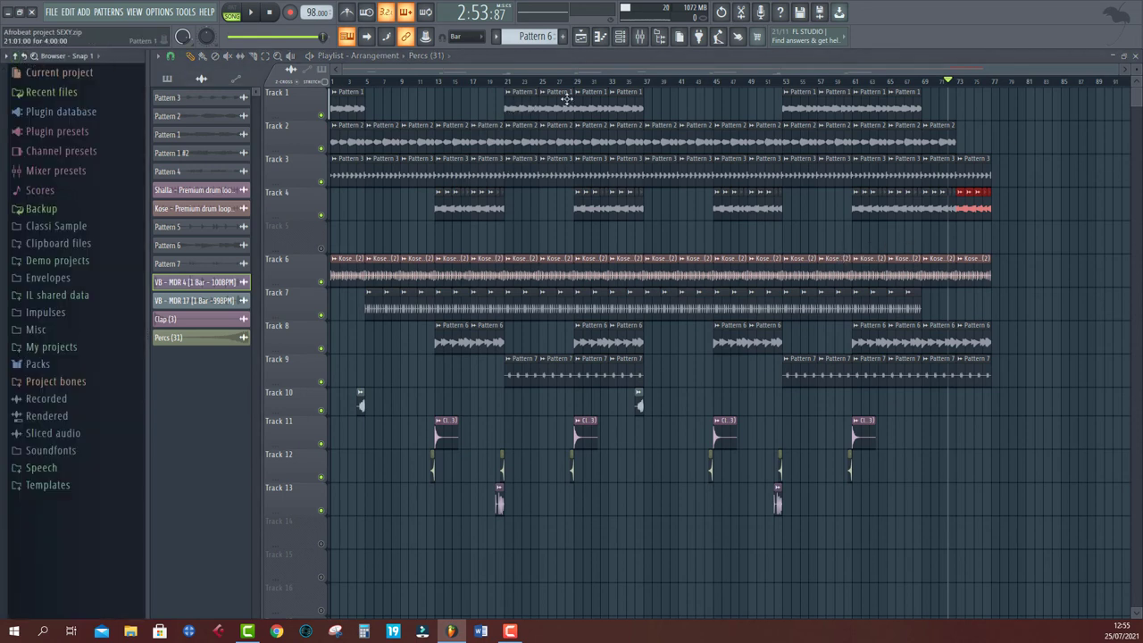
click(618, 40)
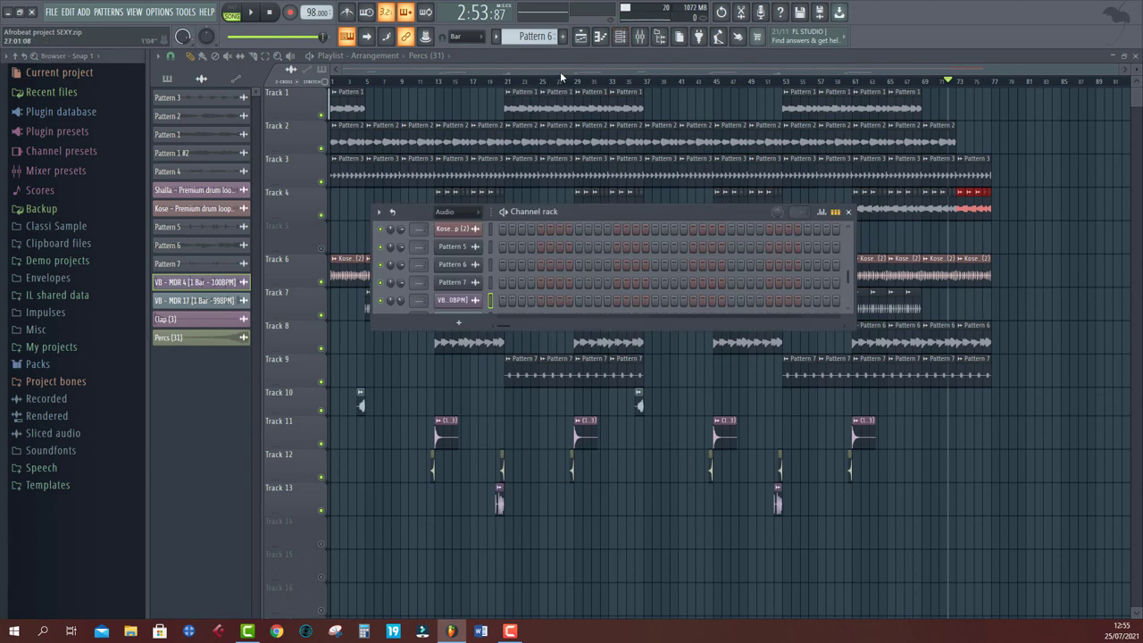
key(F6)
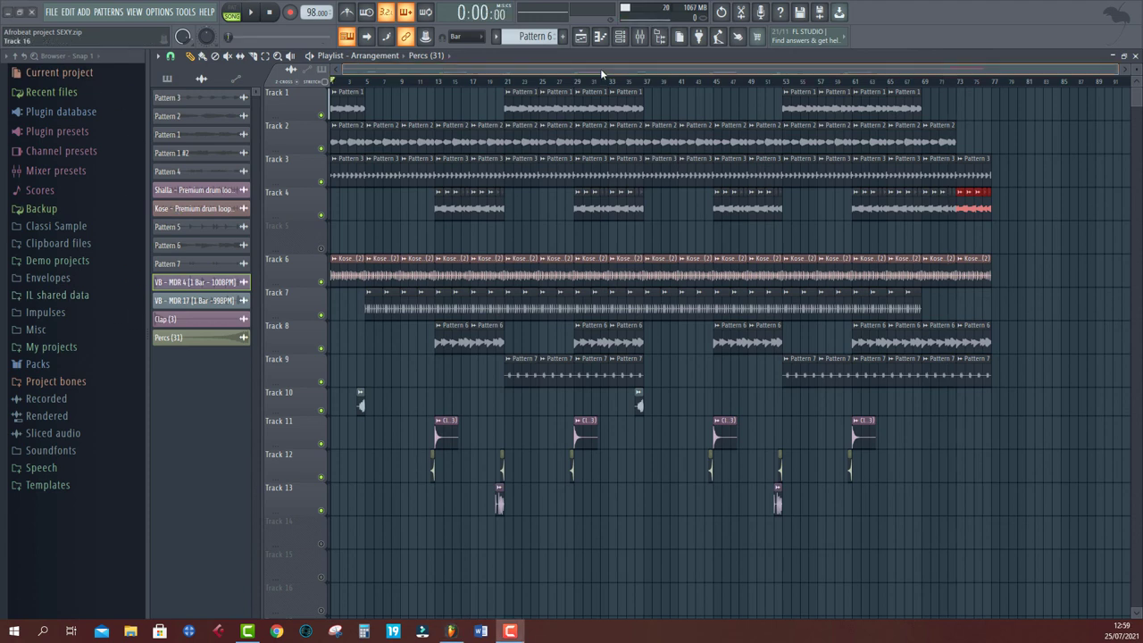
Step: Play the full arrangement from the beginning to its end at bar 77, and stop playback
key(space)
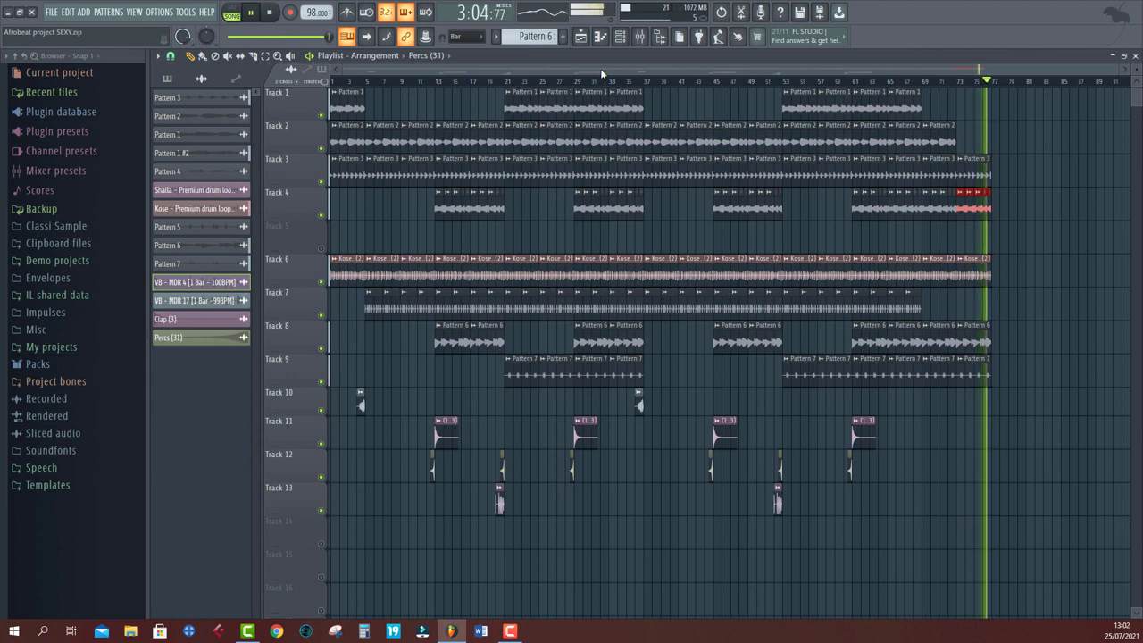
key(space)
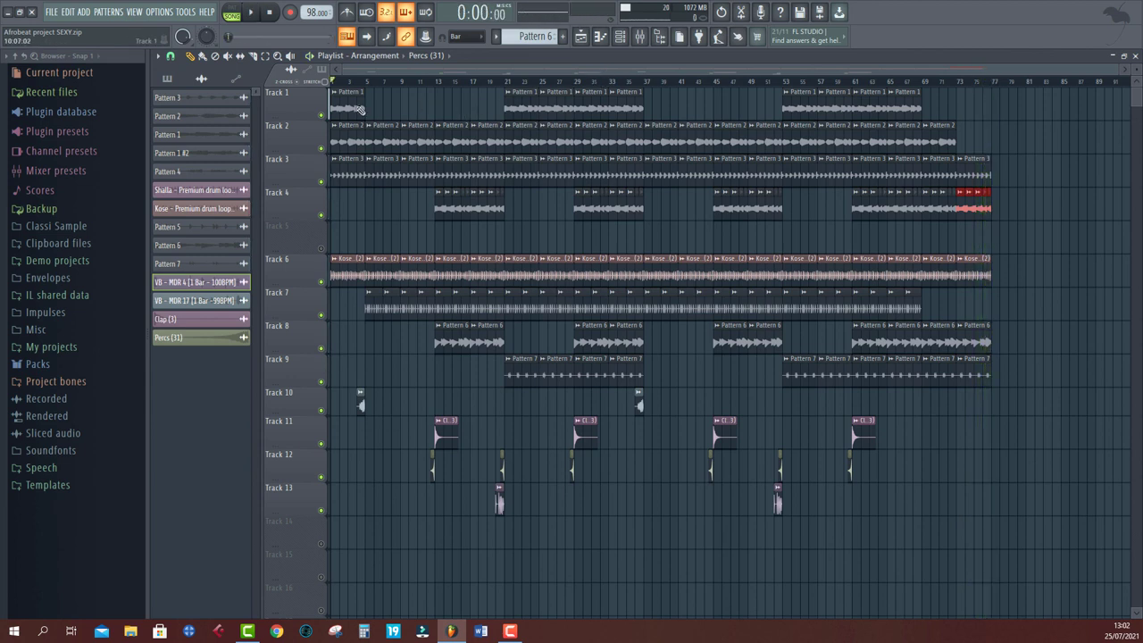